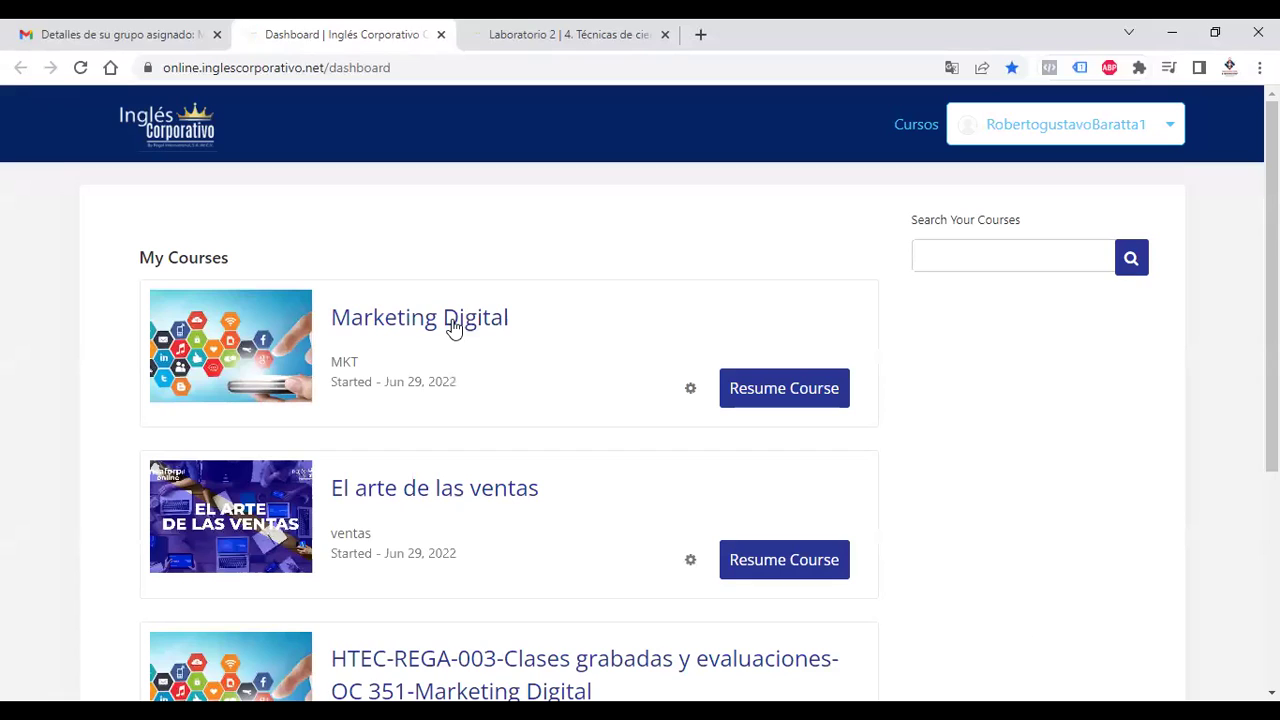
Step: Open the Marketing Digital course and go to the 4.6 Examen Final unit in Sección 4
{"action": "left_click", "coordinate": [453, 318]}
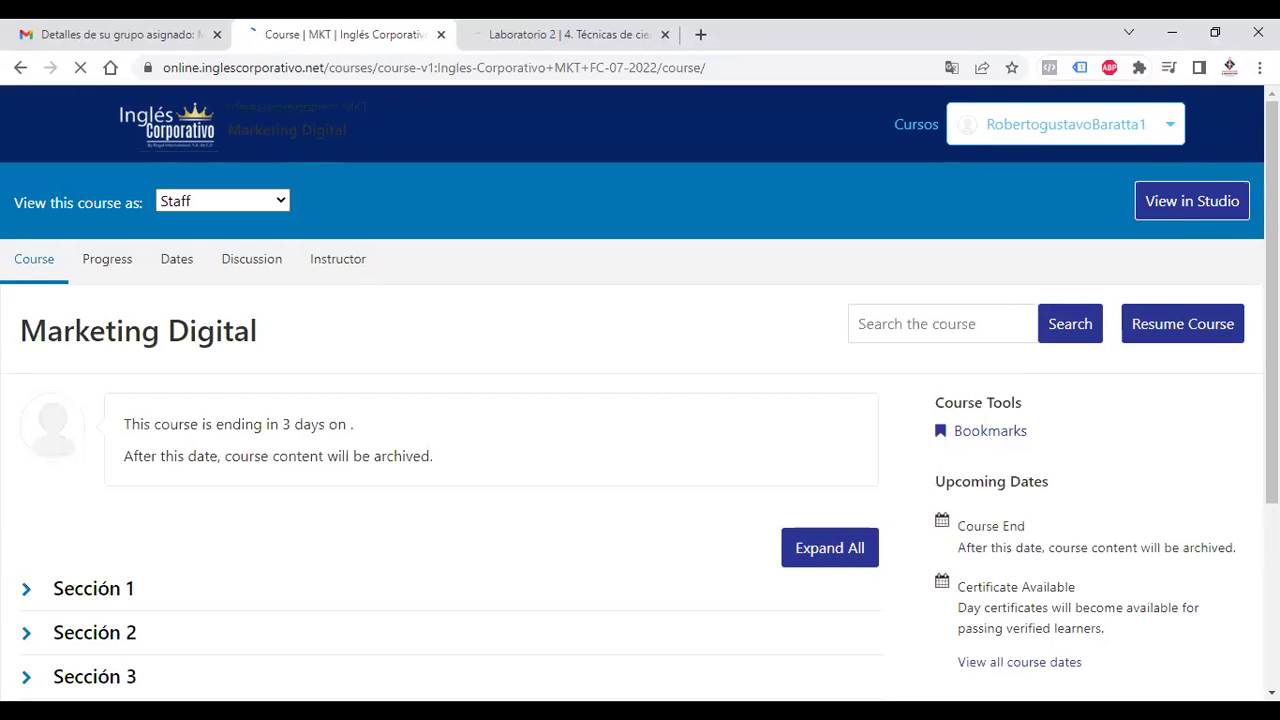
{"action": "scroll", "coordinate": [308, 340], "scroll_direction": "down", "scroll_amount": 3}
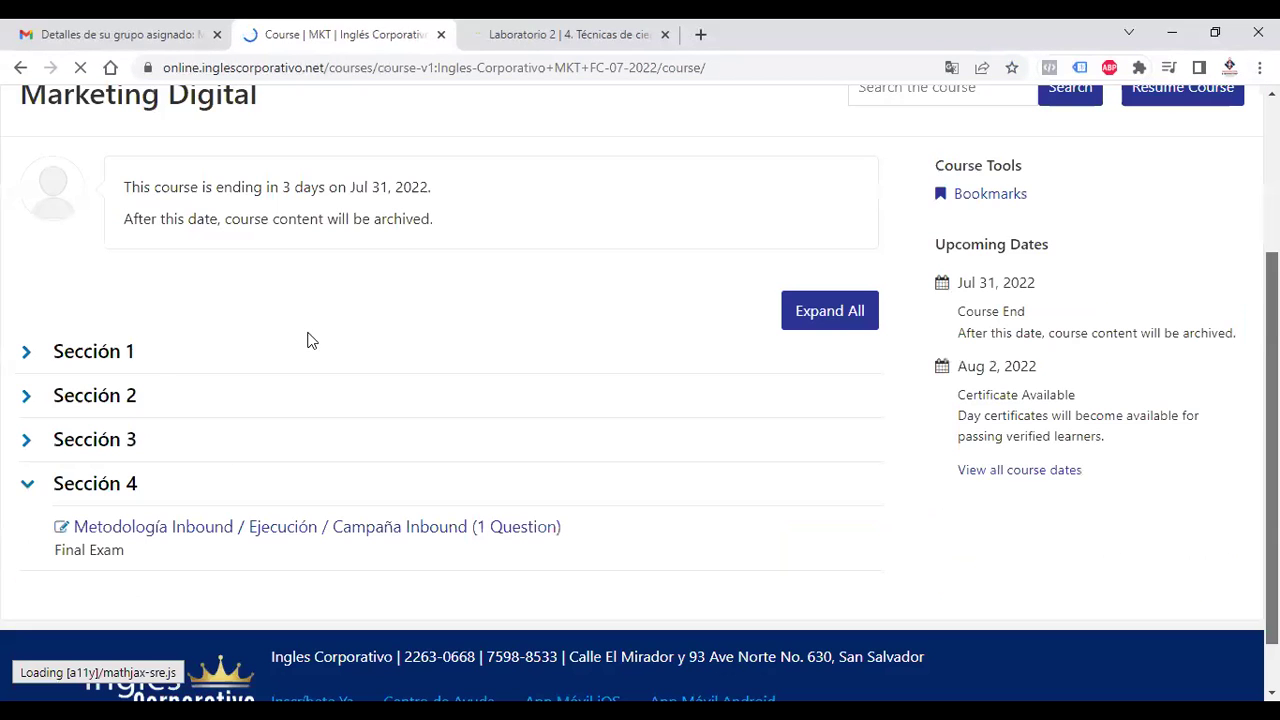
{"action": "left_click", "coordinate": [202, 537]}
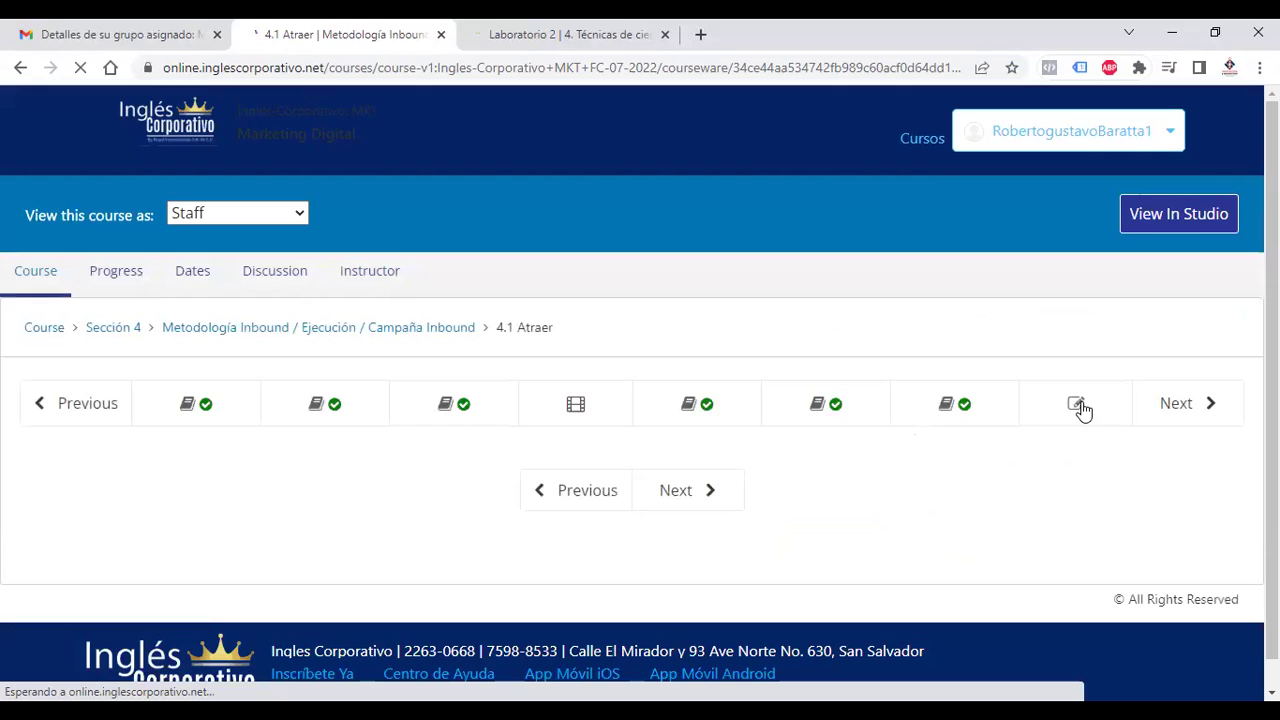
{"action": "left_click", "coordinate": [1077, 405]}
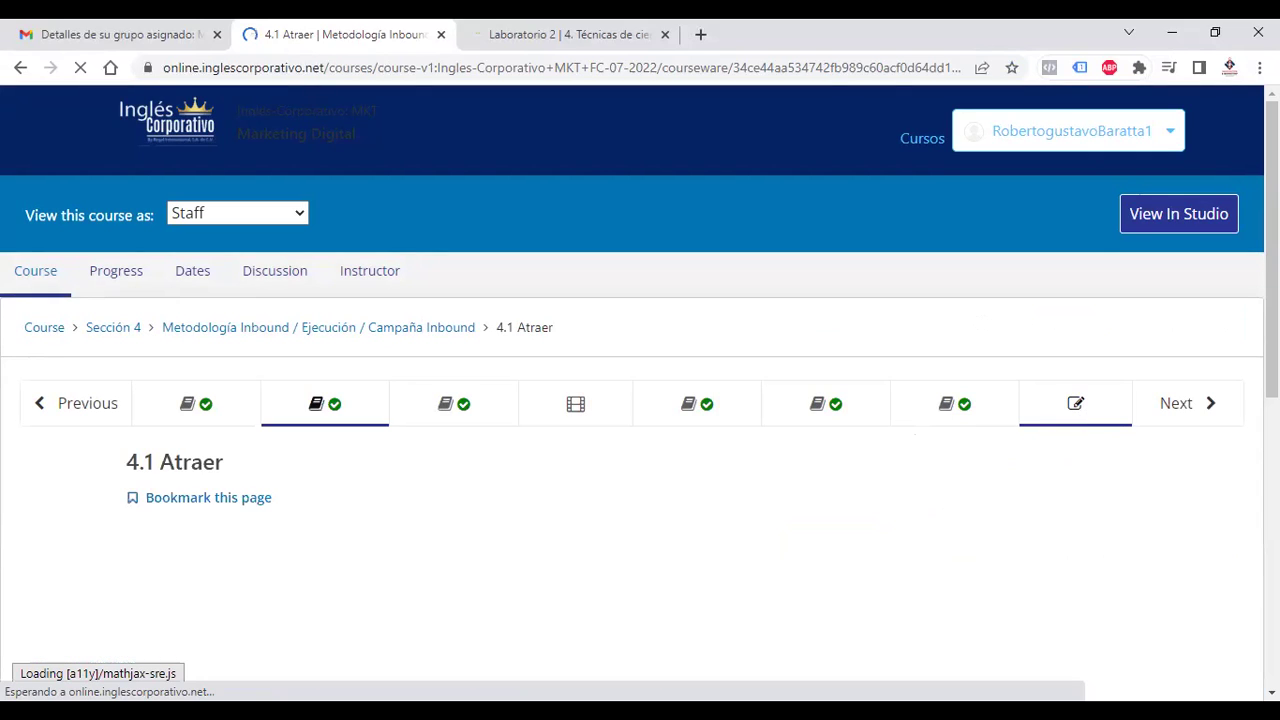
{"action": "scroll", "coordinate": [640, 400], "scroll_direction": "down", "scroll_amount": 2}
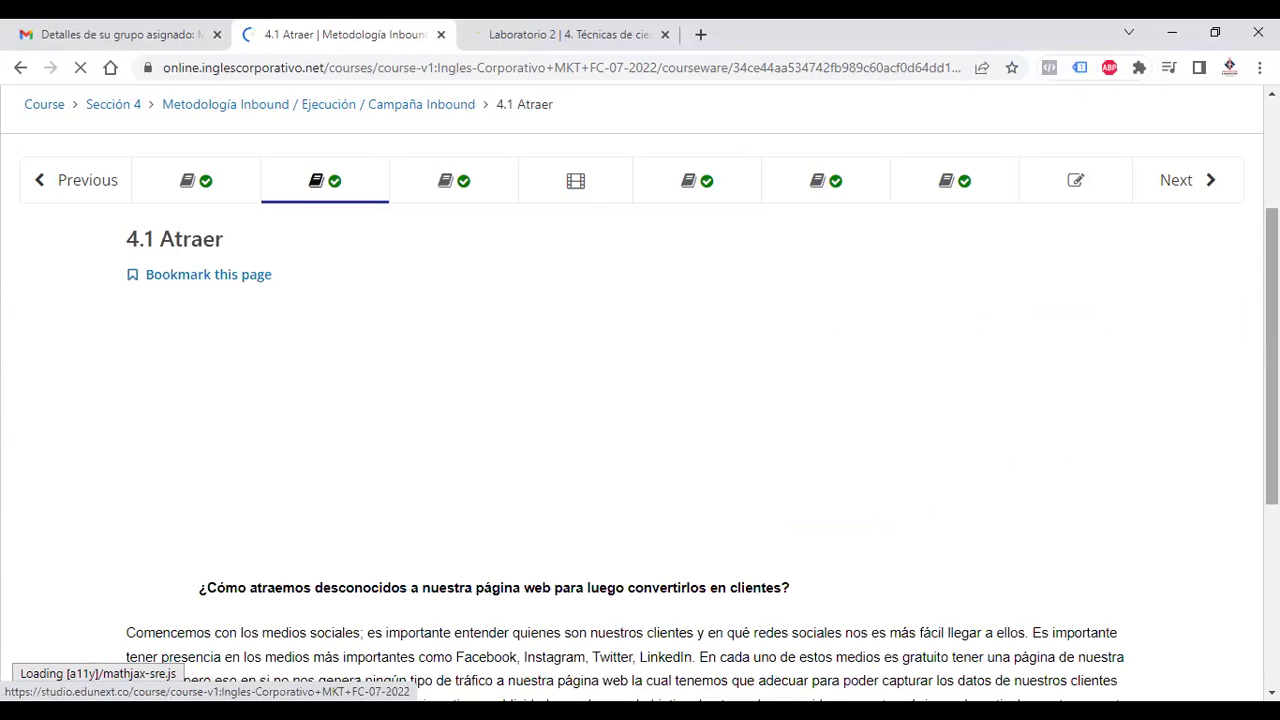
{"action": "left_click", "coordinate": [1067, 184]}
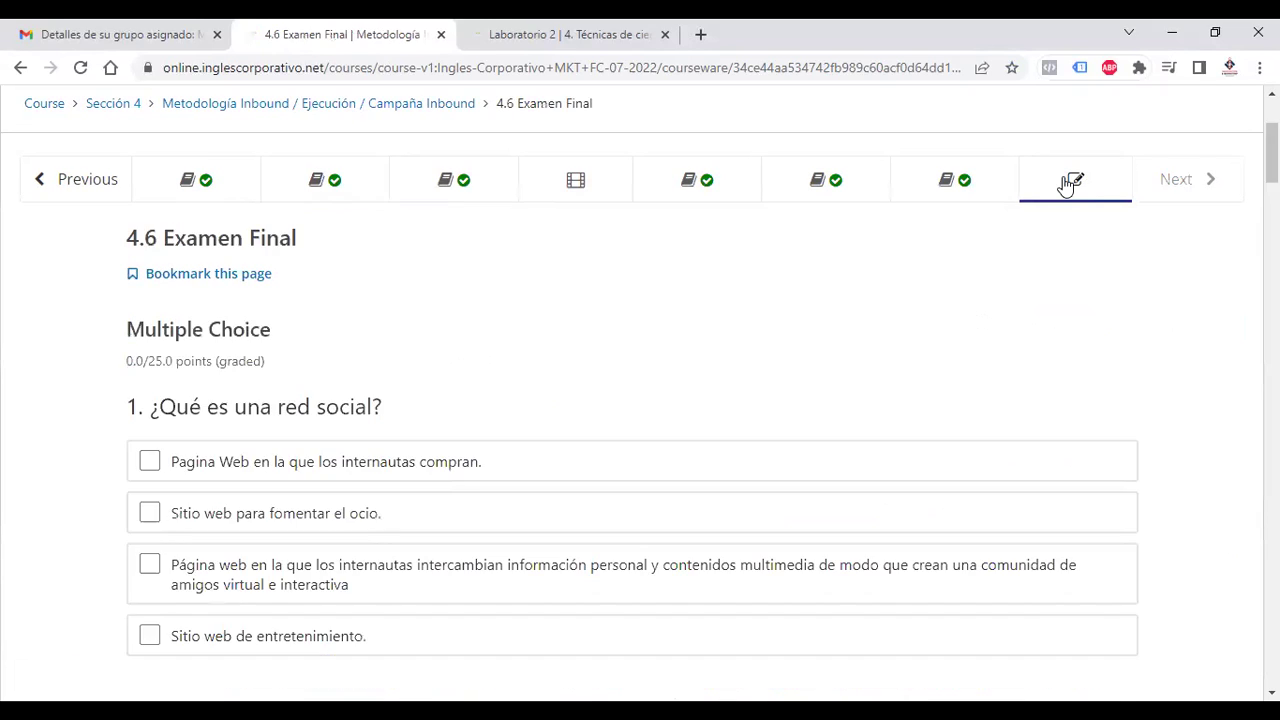
Step: Show the answers for the multiple-choice questions of the final exam
{"action": "left_click_drag", "start_coordinate": [1271, 152], "coordinate": [1271, 560]}
{"action": "scroll", "coordinate": [1147, 311], "scroll_direction": "down", "scroll_amount": 6}
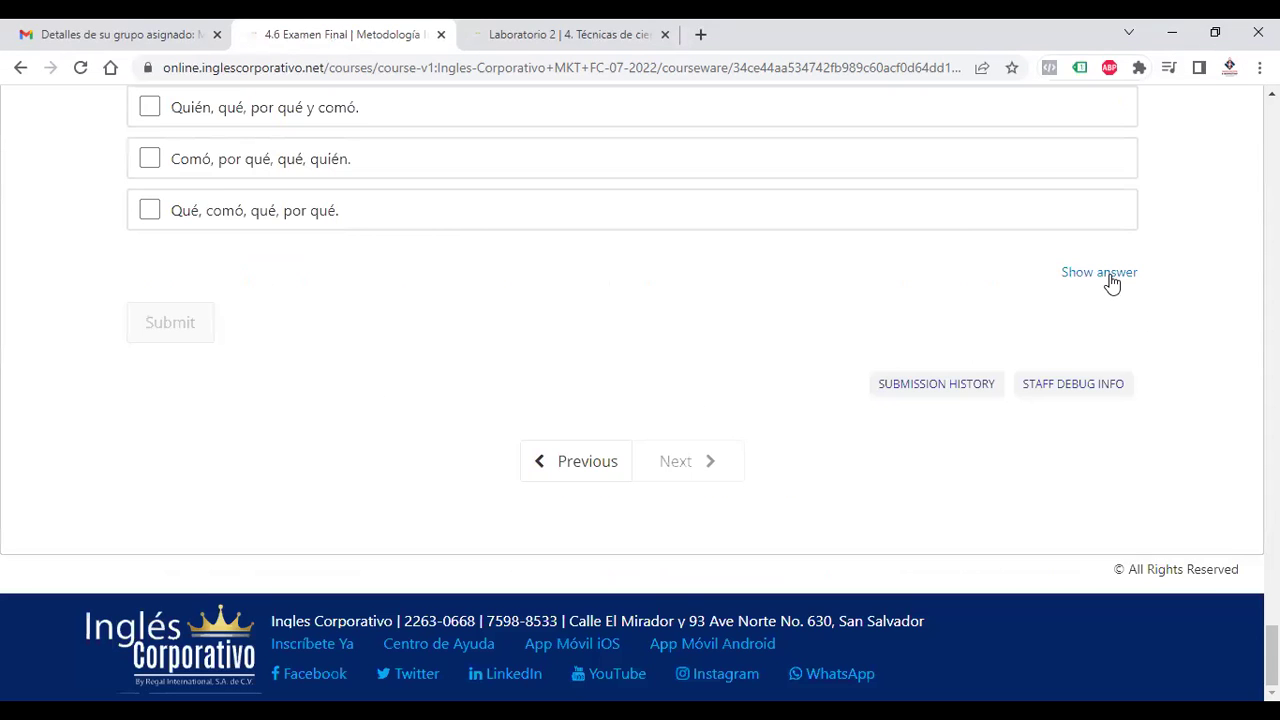
{"action": "left_click", "coordinate": [1106, 274]}
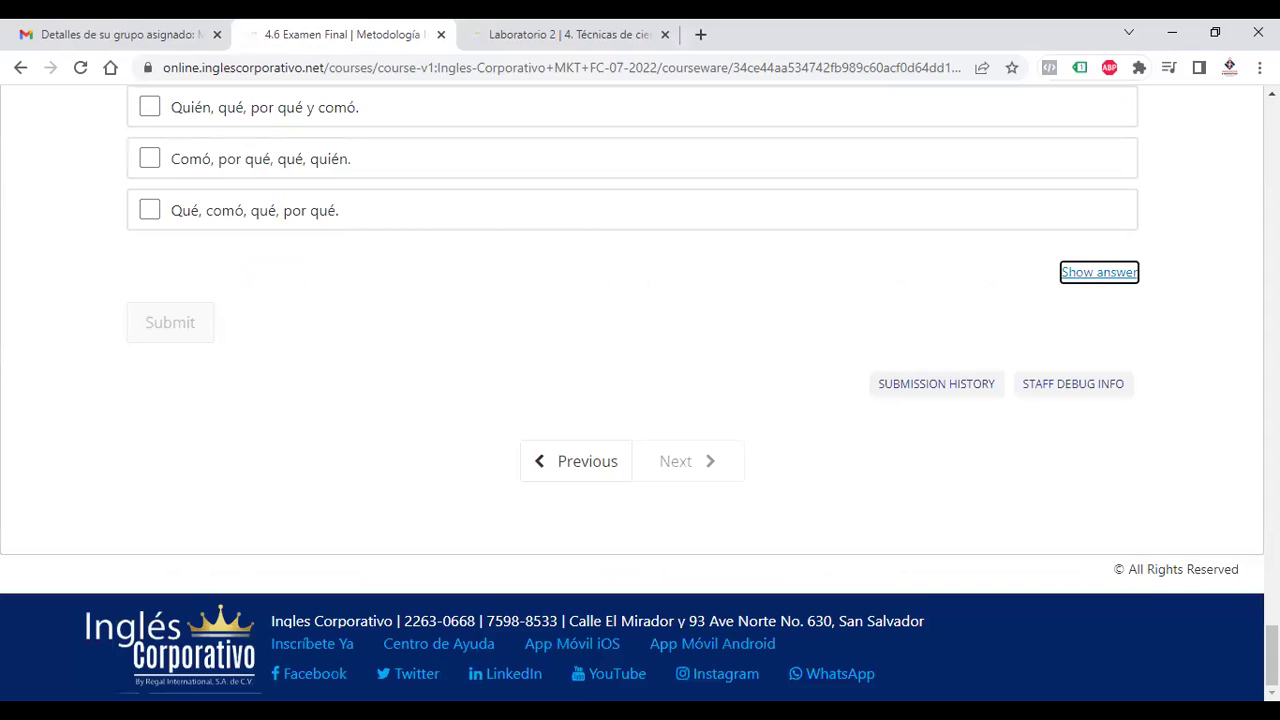
Step: Review questions 1 to 5 of the final exam and their marked answers, starting from the beginning
{"action": "left_click_drag", "start_coordinate": [1271, 650], "coordinate": [1271, 160]}
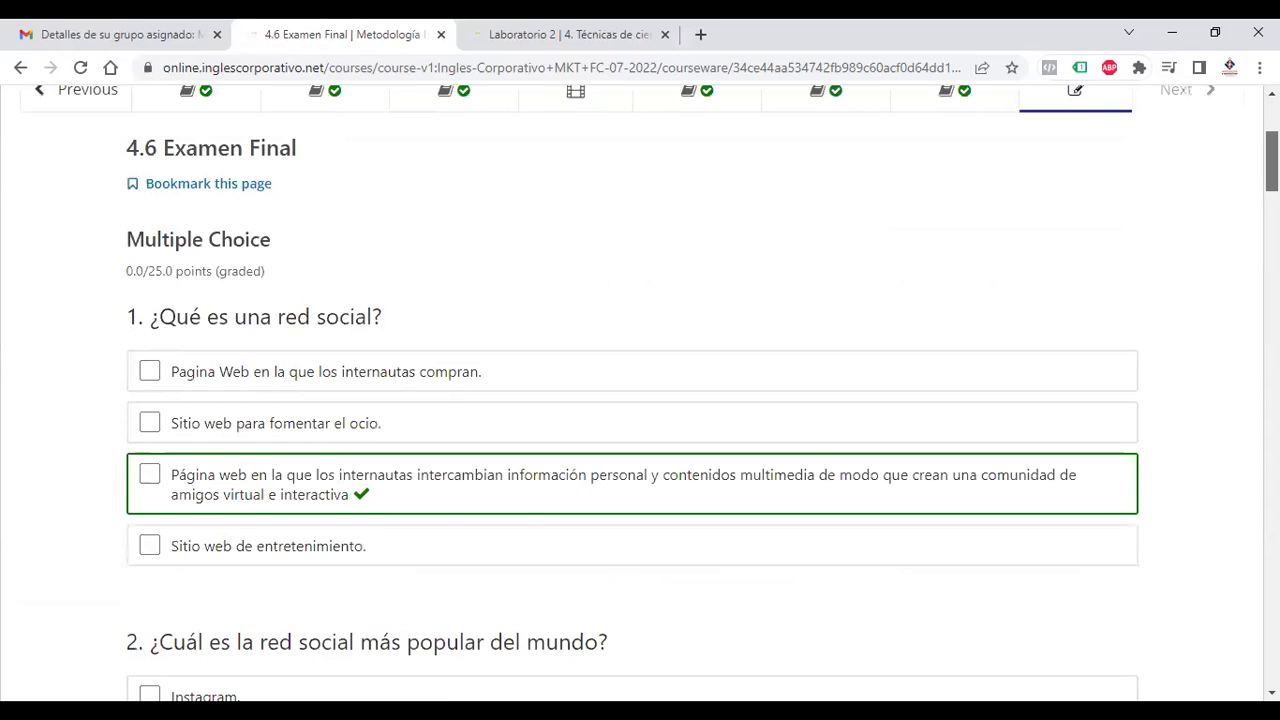
{"action": "scroll", "coordinate": [640, 400], "scroll_direction": "down", "scroll_amount": 1}
{"action": "scroll", "coordinate": [586, 280], "scroll_direction": "down", "scroll_amount": 1}
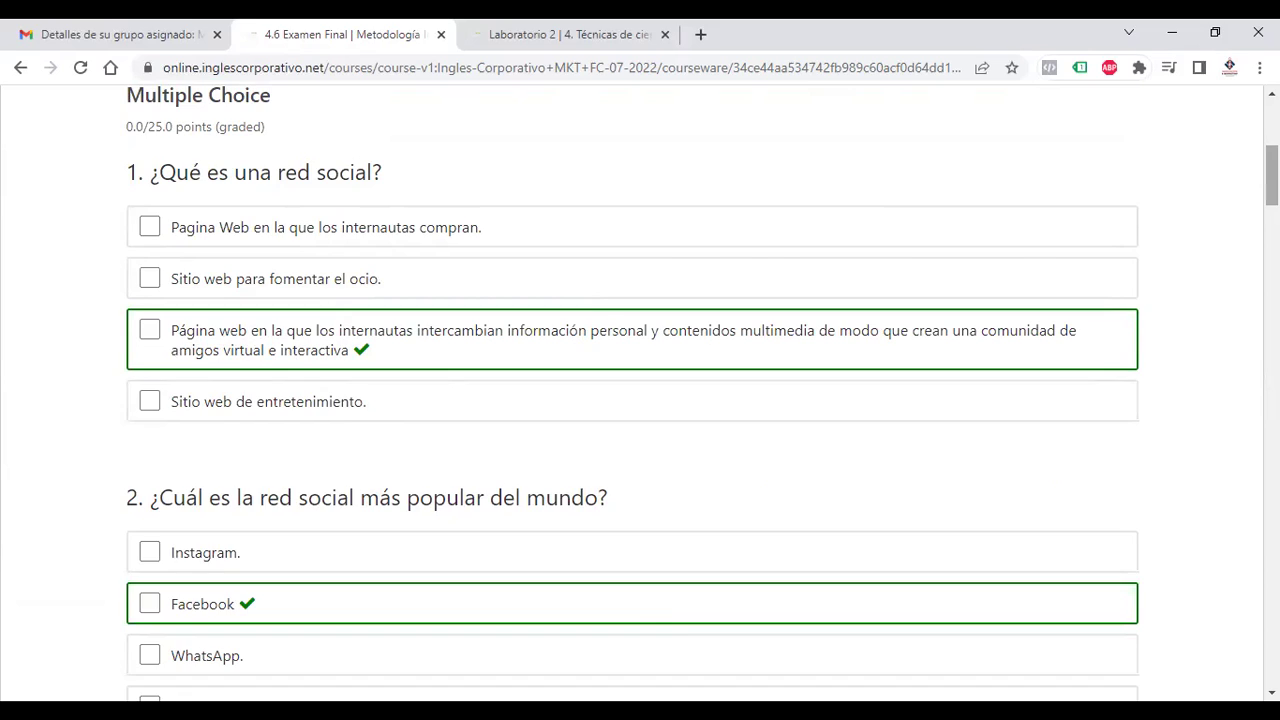
{"action": "scroll", "coordinate": [640, 400], "scroll_direction": "down", "scroll_amount": 1}
{"action": "scroll", "coordinate": [640, 400], "scroll_direction": "down", "scroll_amount": 2}
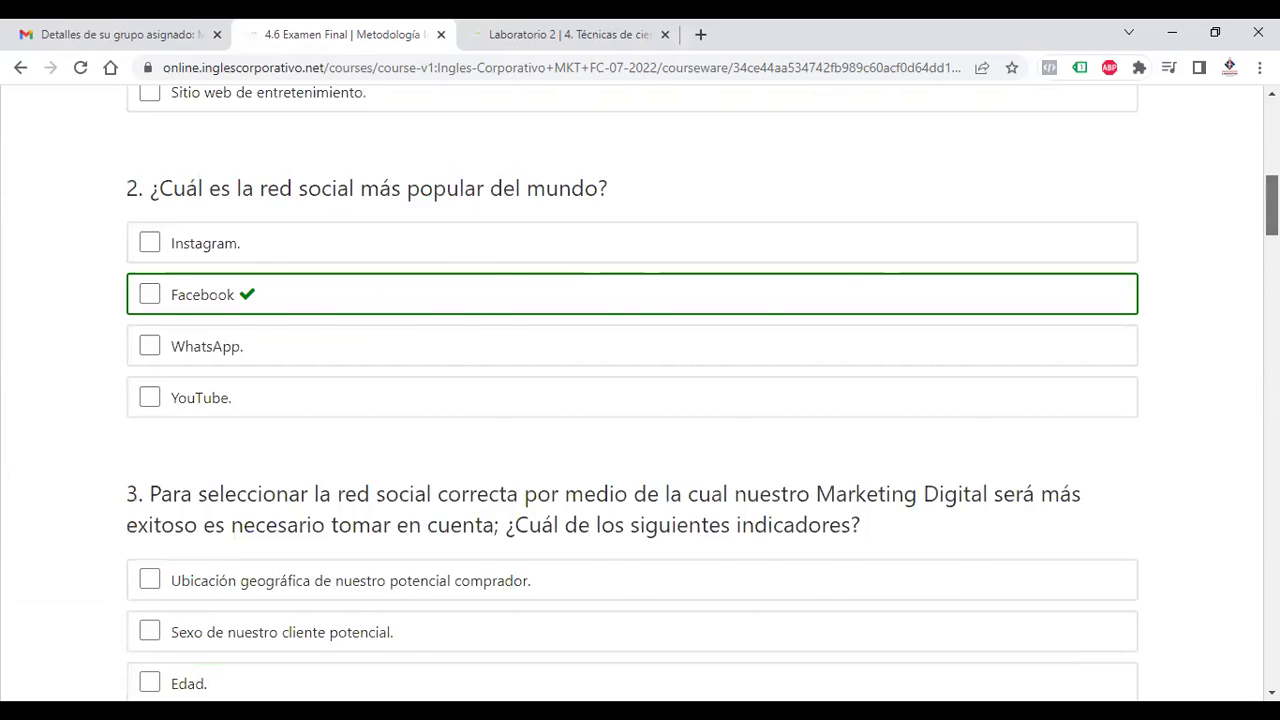
{"action": "scroll", "coordinate": [640, 400], "scroll_direction": "down", "scroll_amount": 3}
{"action": "scroll", "coordinate": [640, 400], "scroll_direction": "down", "scroll_amount": 1}
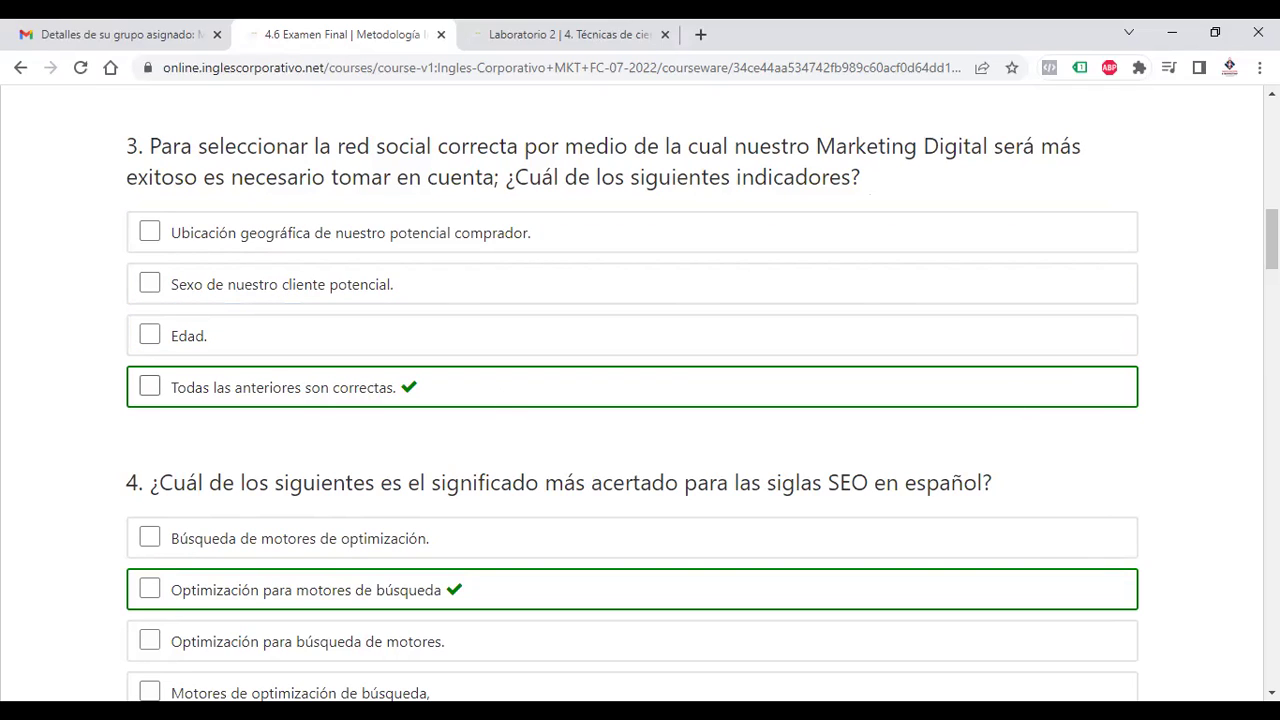
{"action": "scroll", "coordinate": [640, 400], "scroll_direction": "down", "scroll_amount": 1}
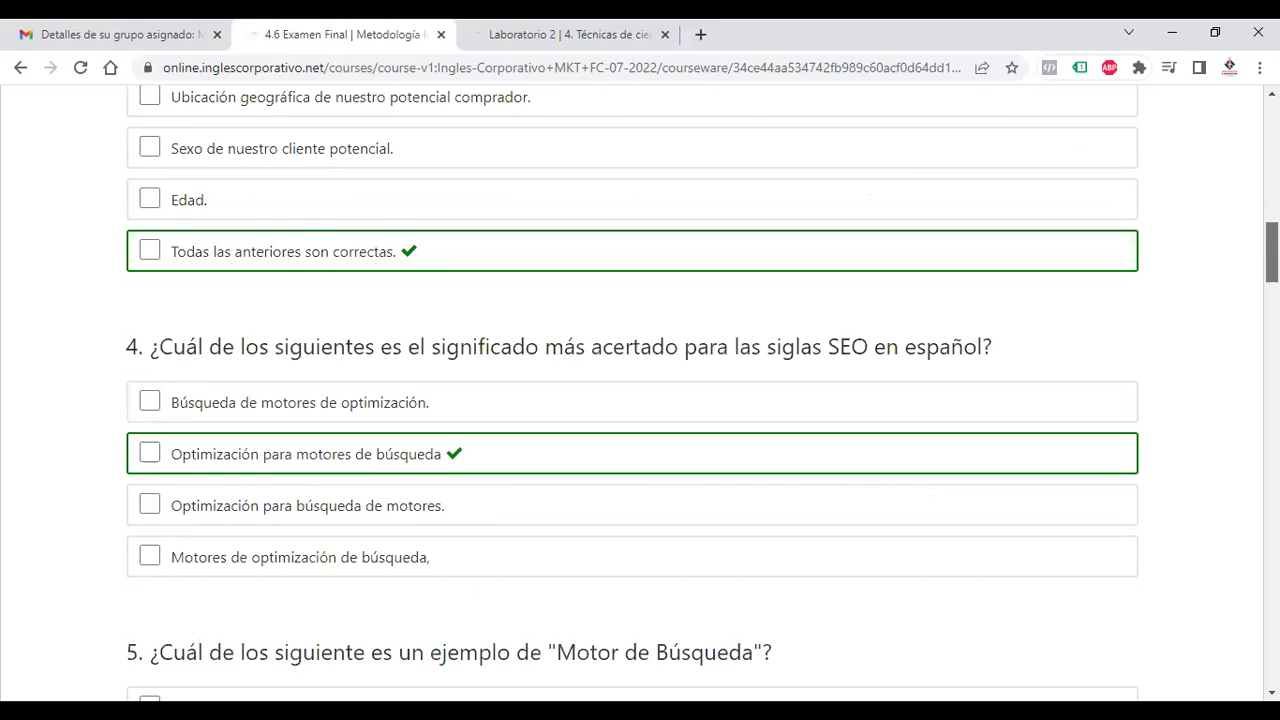
{"action": "scroll", "coordinate": [640, 400], "scroll_direction": "down", "scroll_amount": 2}
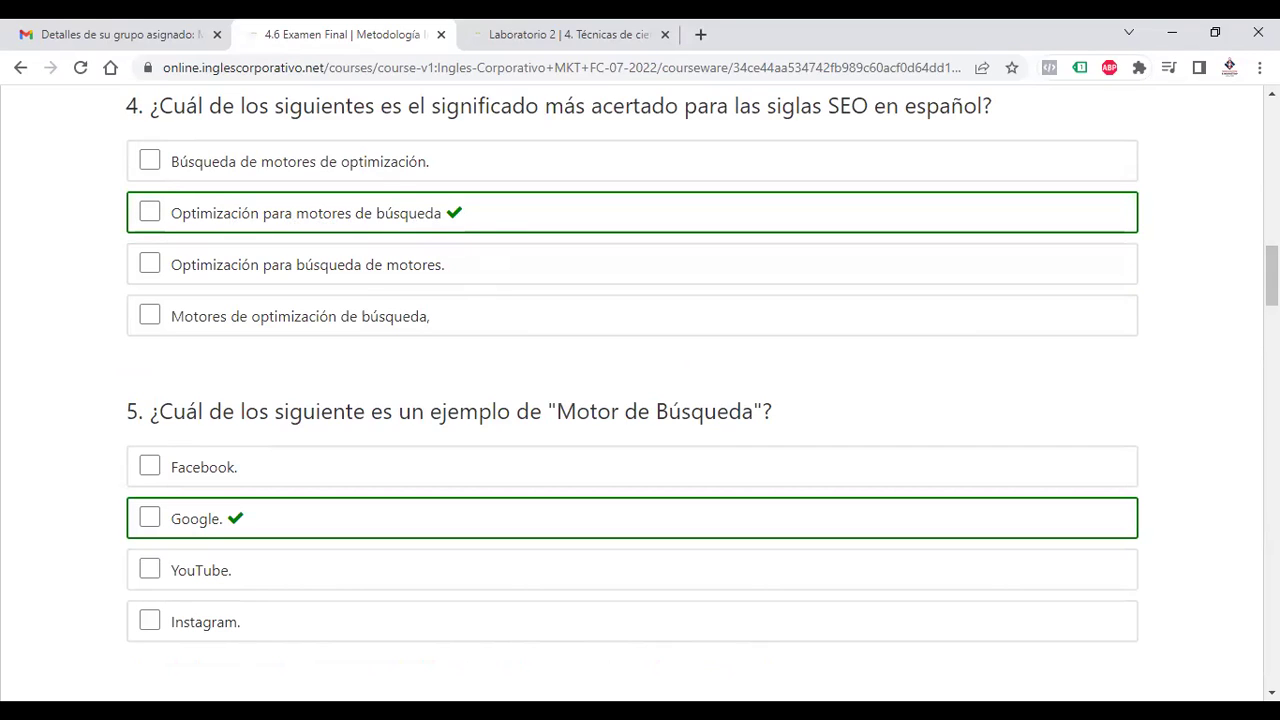
{"action": "scroll", "coordinate": [1272, 276], "scroll_direction": "down", "scroll_amount": 2}
{"action": "scroll", "coordinate": [1272, 290], "scroll_direction": "down", "scroll_amount": 1}
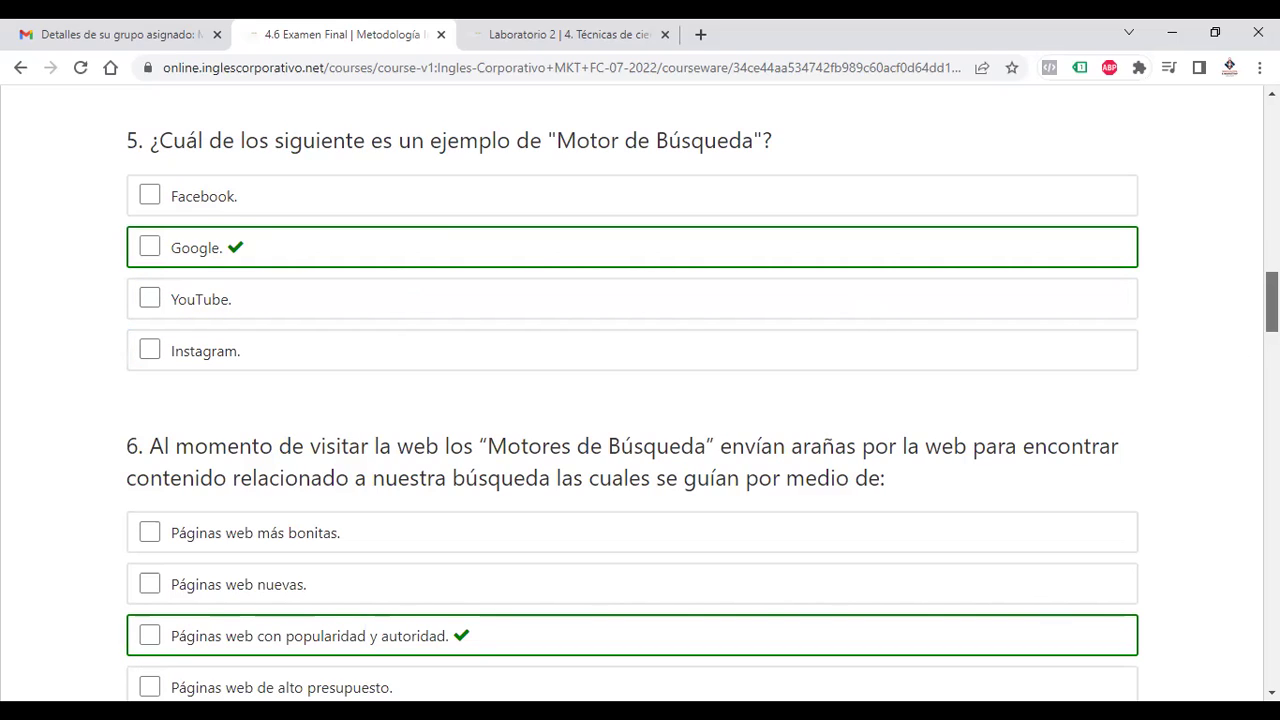
Step: Review exam questions 6 to 10 on search engines, organic positioning, marketing, the 4Ps and digital channels with their marked answers
{"action": "scroll", "coordinate": [640, 400], "scroll_direction": "down", "scroll_amount": 3}
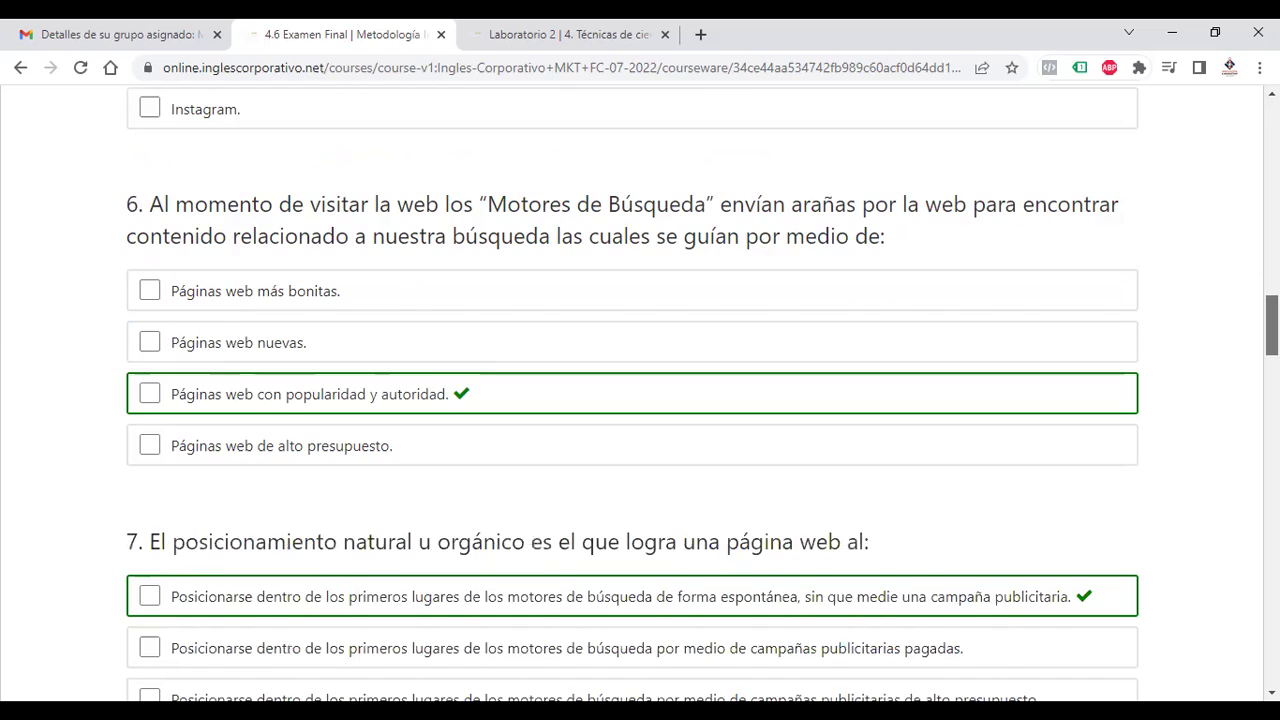
{"action": "scroll", "coordinate": [463, 240], "scroll_direction": "down", "scroll_amount": 1}
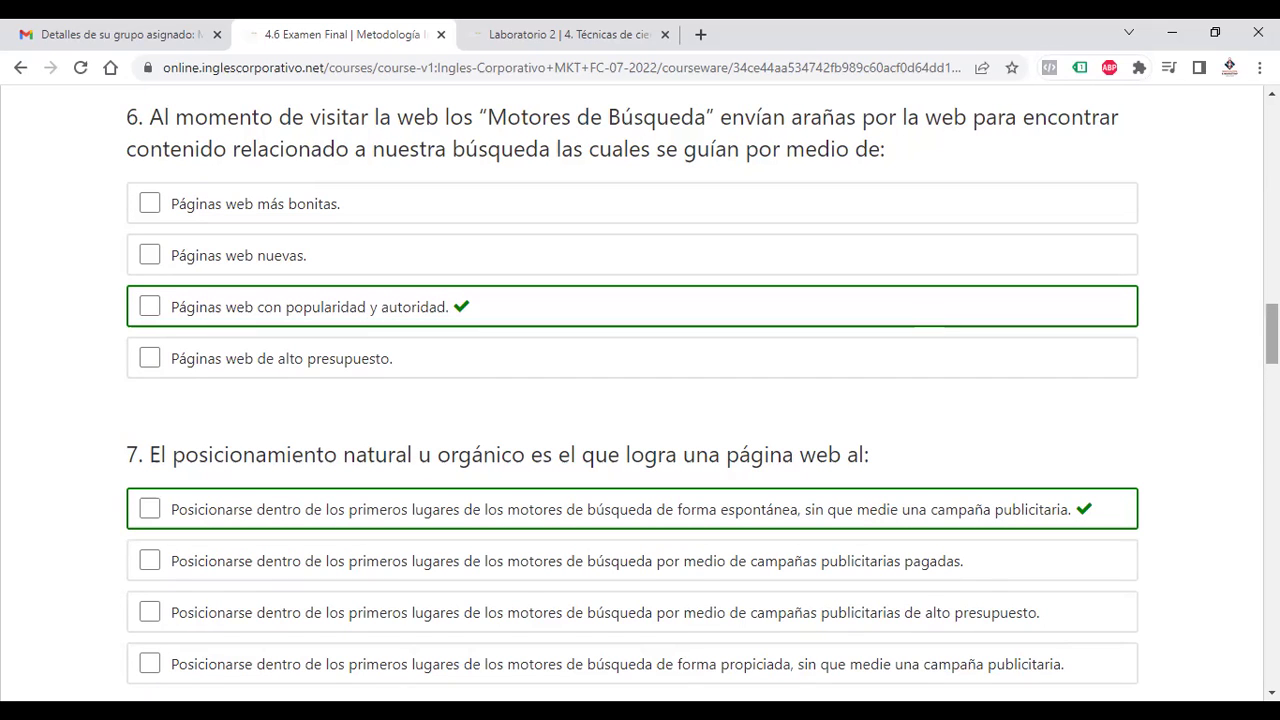
{"action": "scroll", "coordinate": [640, 400], "scroll_direction": "down", "scroll_amount": 5}
{"action": "scroll", "coordinate": [640, 400], "scroll_direction": "up", "scroll_amount": 2}
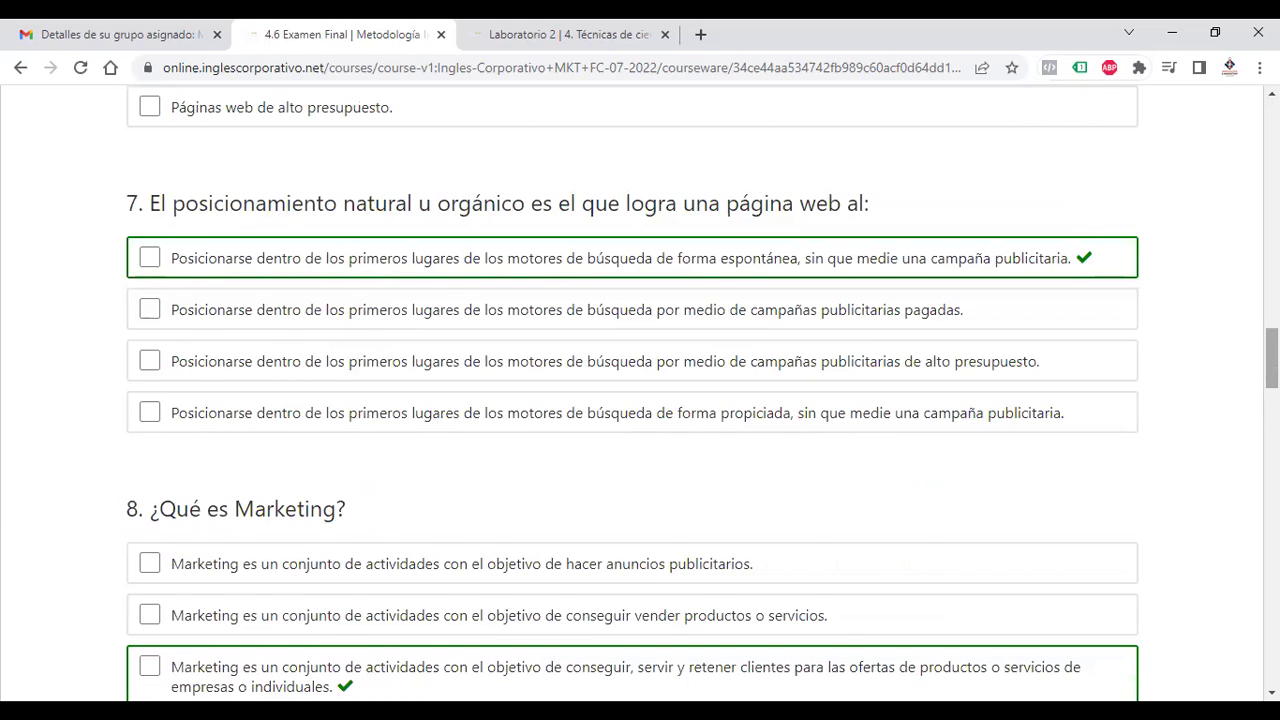
{"action": "scroll", "coordinate": [640, 400], "scroll_direction": "up", "scroll_amount": 2}
{"action": "scroll", "coordinate": [640, 400], "scroll_direction": "down", "scroll_amount": 3}
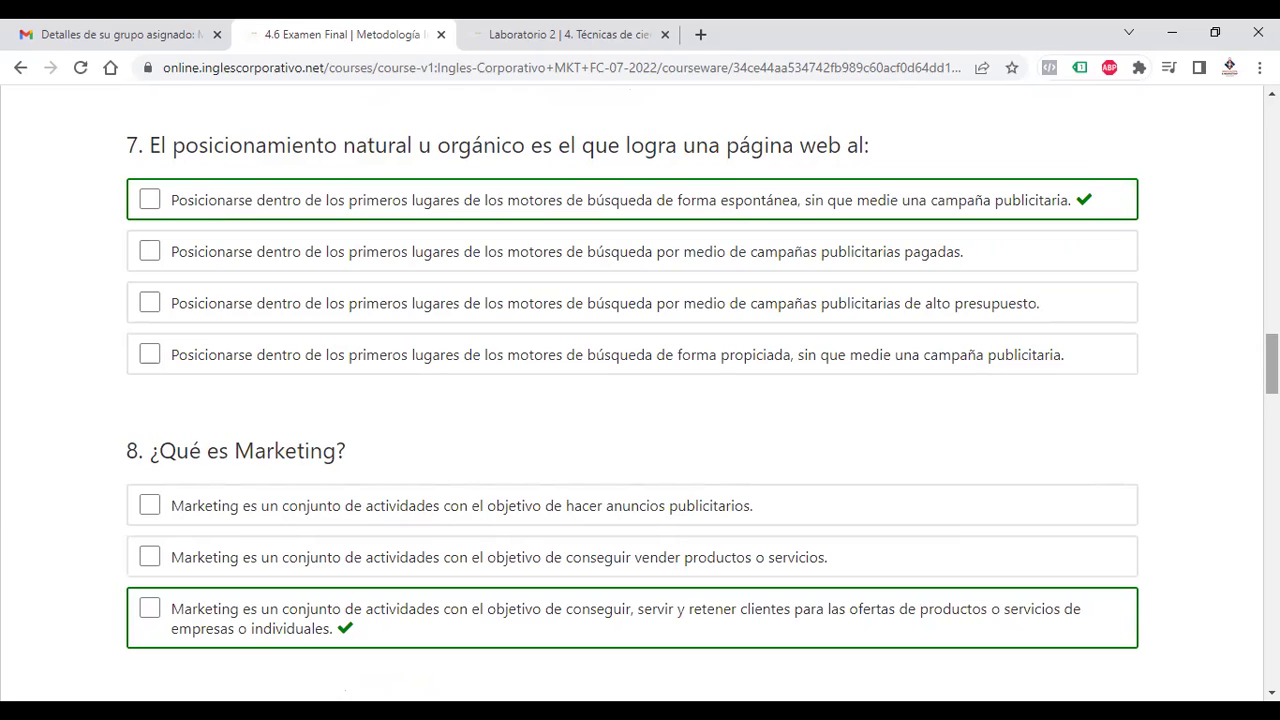
{"action": "scroll", "coordinate": [640, 400], "scroll_direction": "down", "scroll_amount": 1}
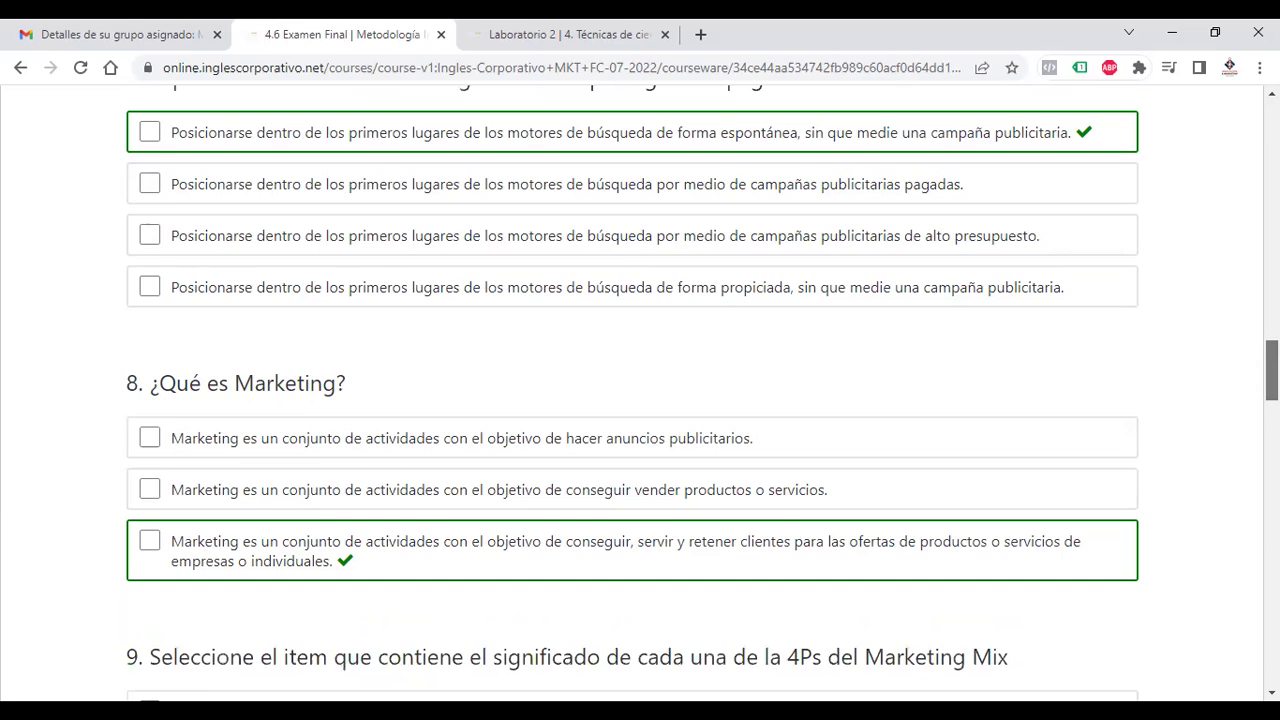
{"action": "scroll", "coordinate": [640, 400], "scroll_direction": "down", "scroll_amount": 2}
{"action": "scroll", "coordinate": [640, 400], "scroll_direction": "down", "scroll_amount": 3}
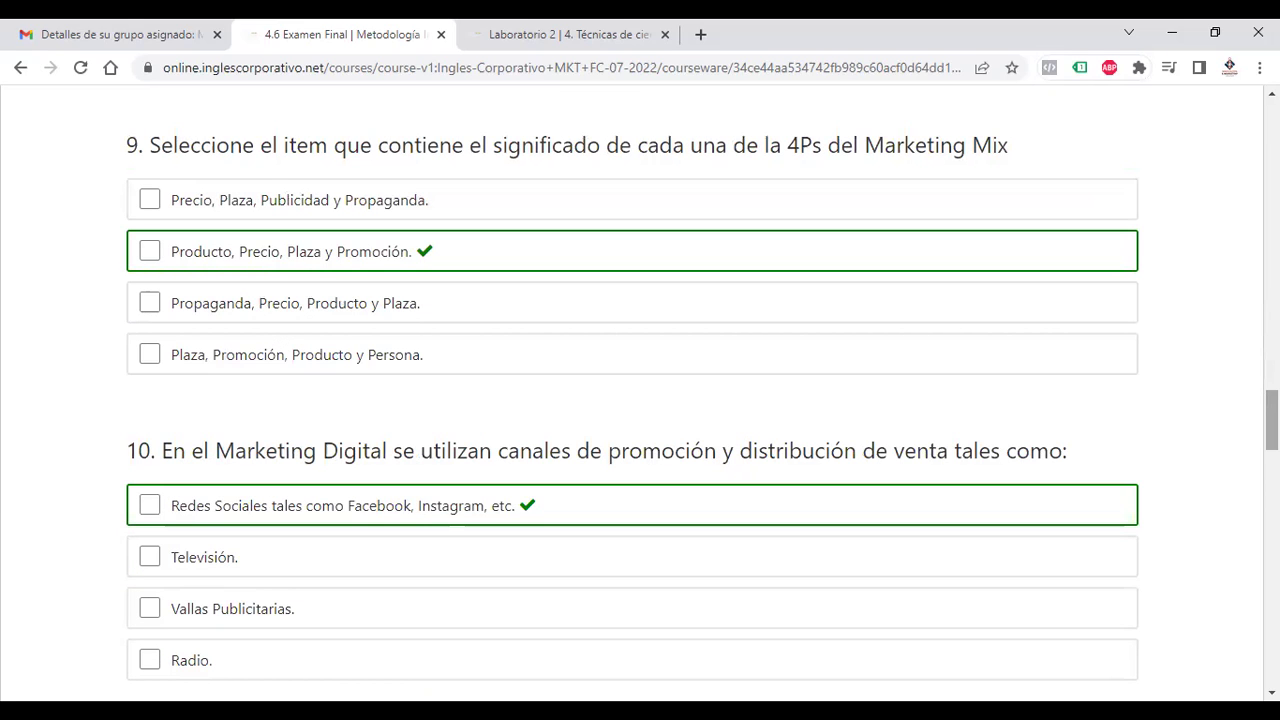
{"action": "left_click", "coordinate": [466, 345]}
Step: Review exam questions 11 to 13 on Google Analytics, user information and Marketing Estratégico with their marked answers
{"action": "scroll", "coordinate": [640, 400], "scroll_direction": "down", "scroll_amount": 3}
{"action": "scroll", "coordinate": [640, 400], "scroll_direction": "down", "scroll_amount": 2}
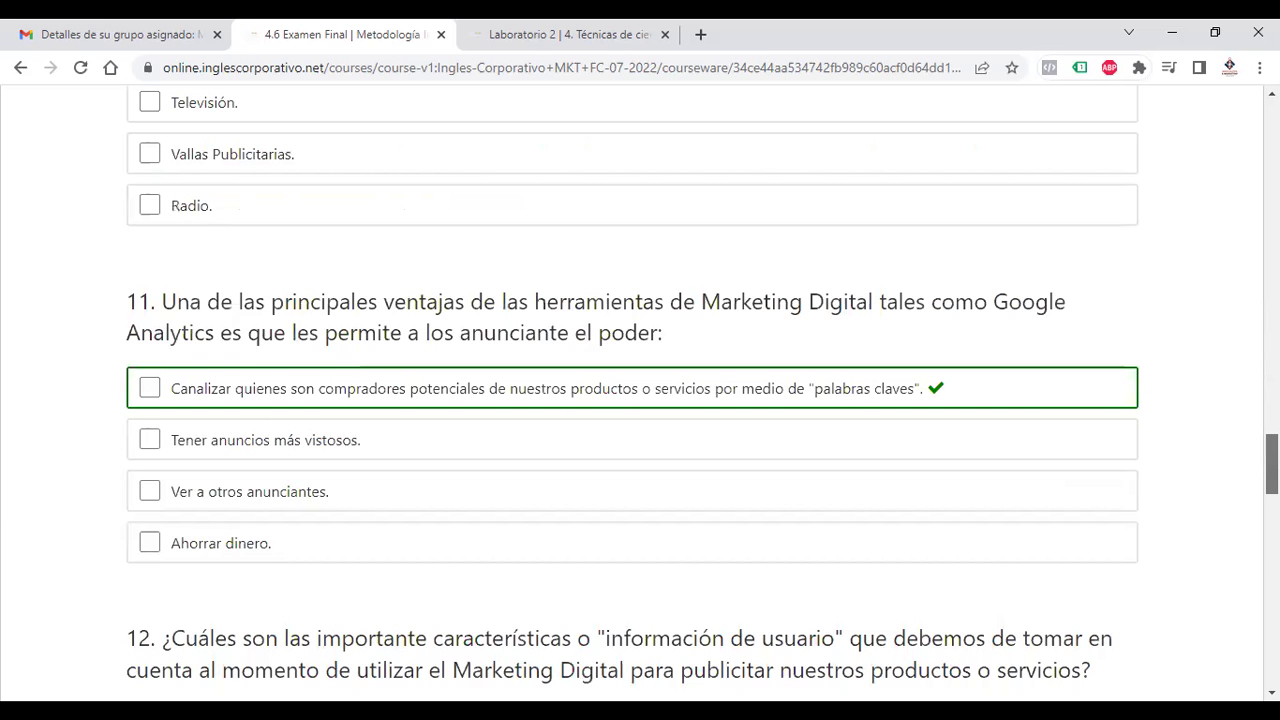
{"action": "scroll", "coordinate": [640, 400], "scroll_direction": "down", "scroll_amount": 2}
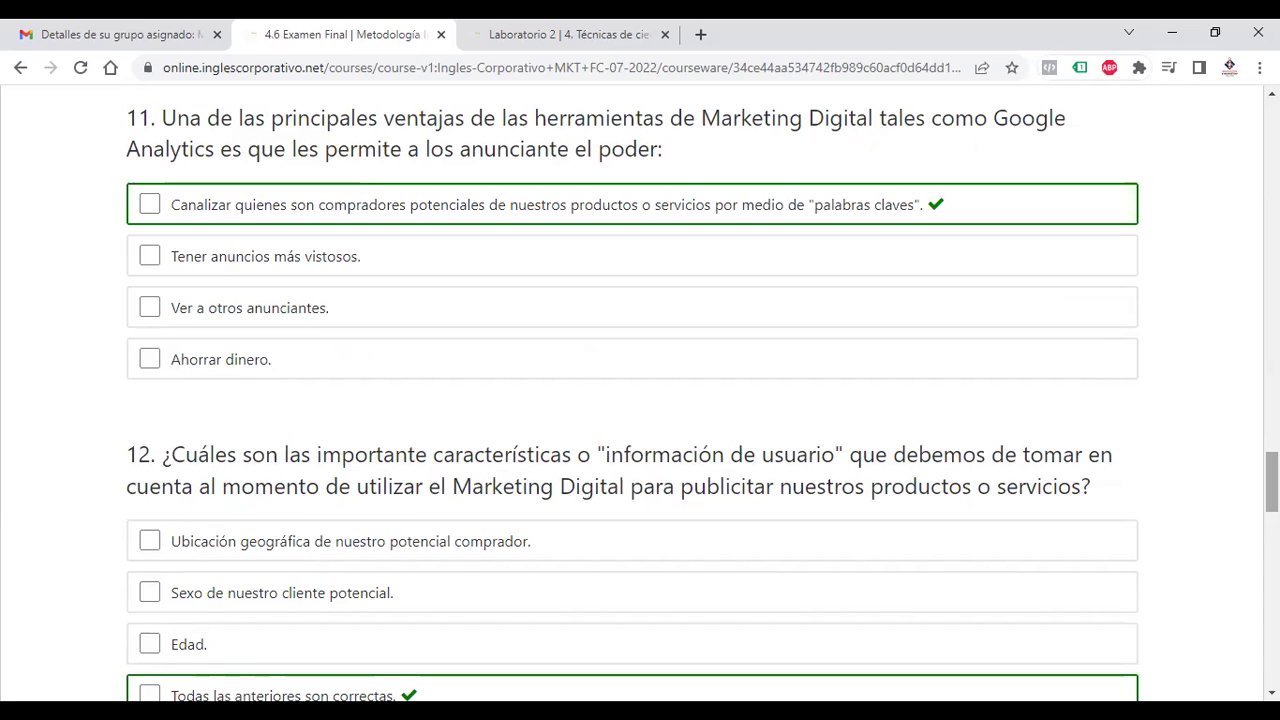
{"action": "scroll", "coordinate": [640, 400], "scroll_direction": "down", "scroll_amount": 3}
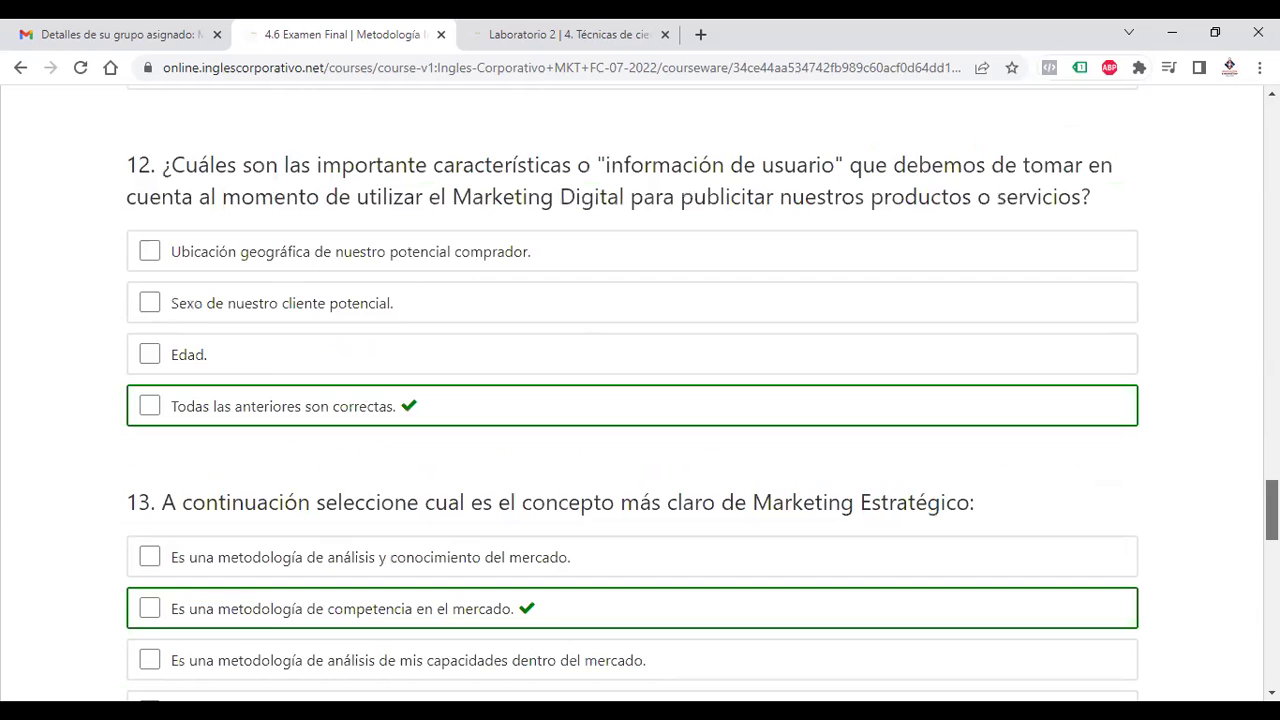
{"action": "scroll", "coordinate": [640, 400], "scroll_direction": "up", "scroll_amount": 3}
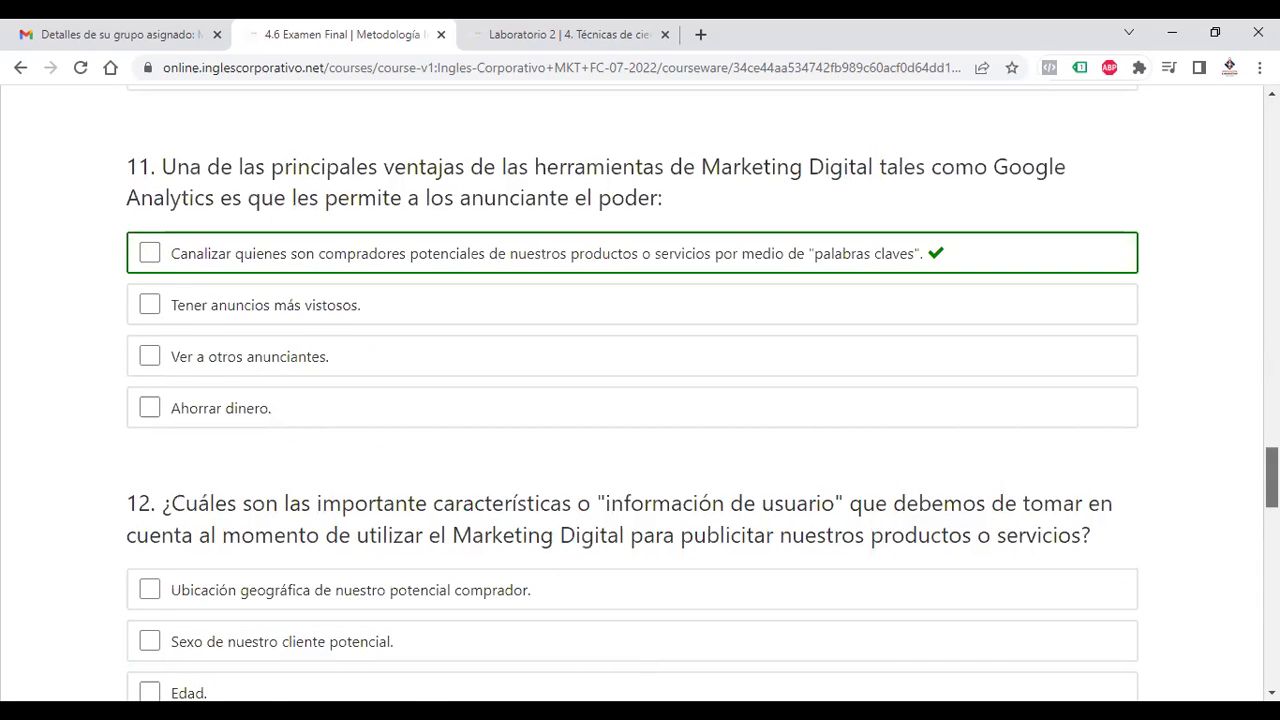
{"action": "scroll", "coordinate": [640, 400], "scroll_direction": "down", "scroll_amount": 1}
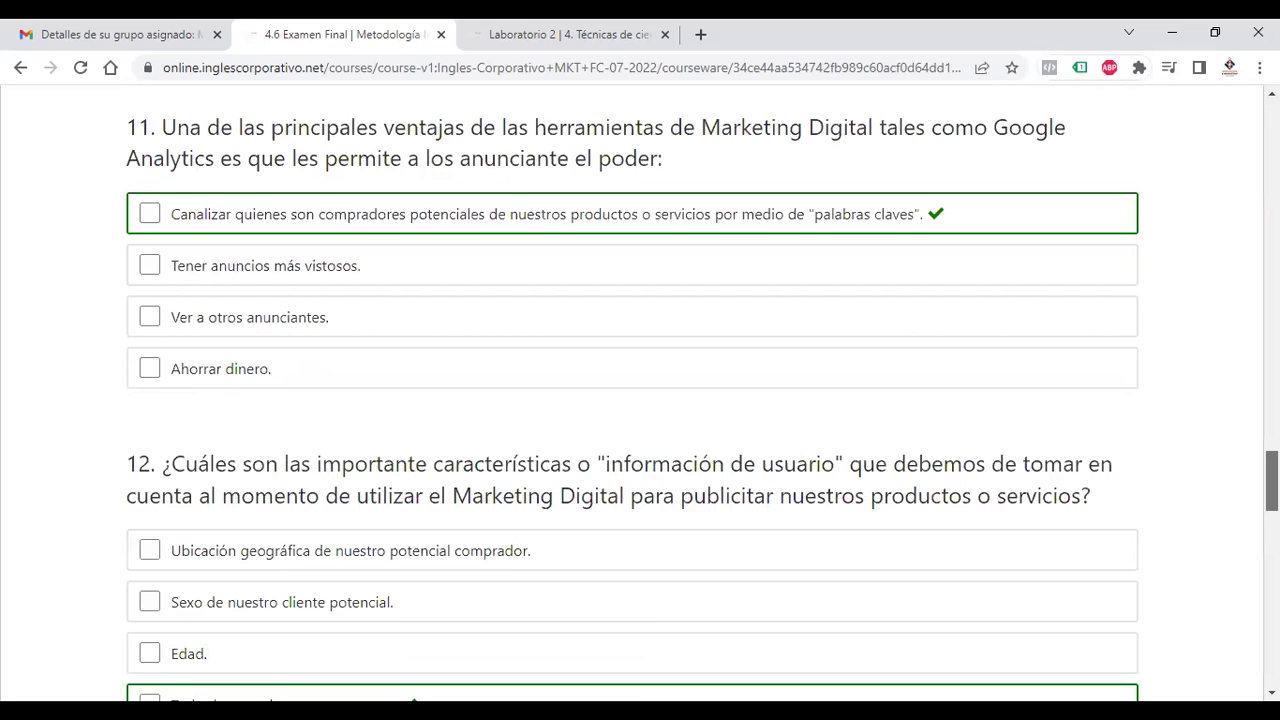
{"action": "scroll", "coordinate": [640, 400], "scroll_direction": "down", "scroll_amount": 3}
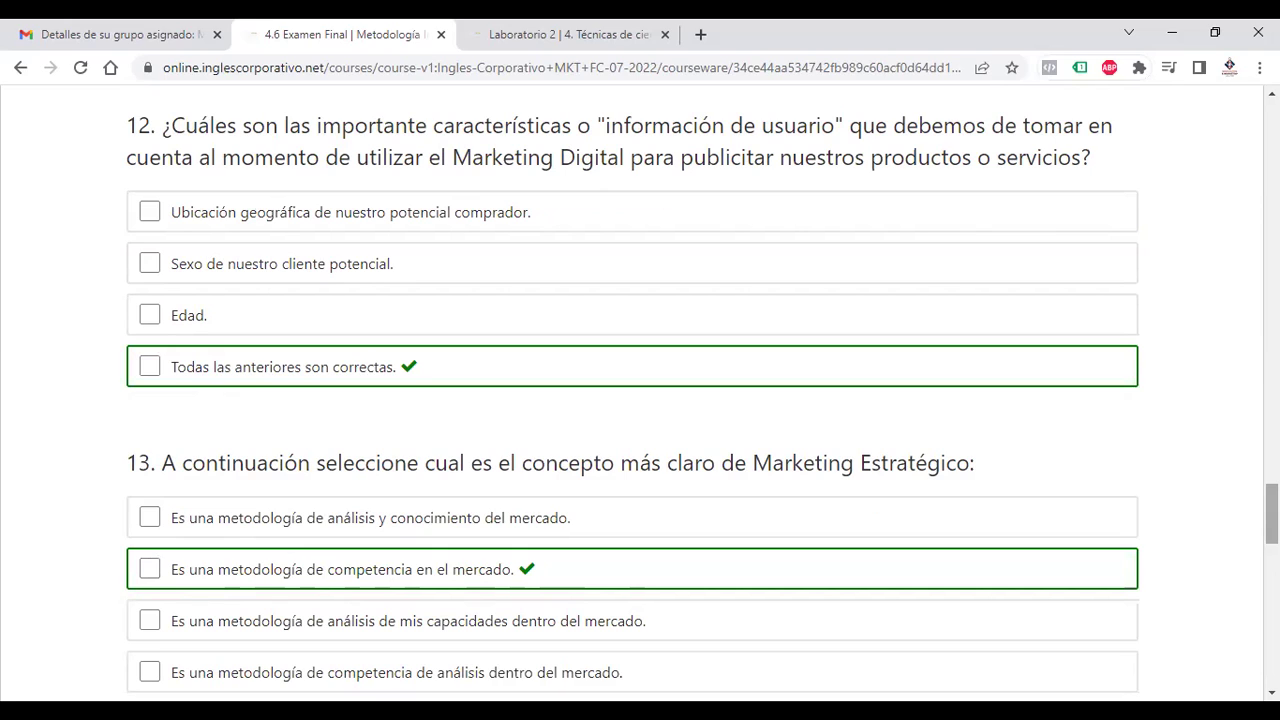
{"action": "scroll", "coordinate": [640, 390], "scroll_direction": "down", "scroll_amount": 3}
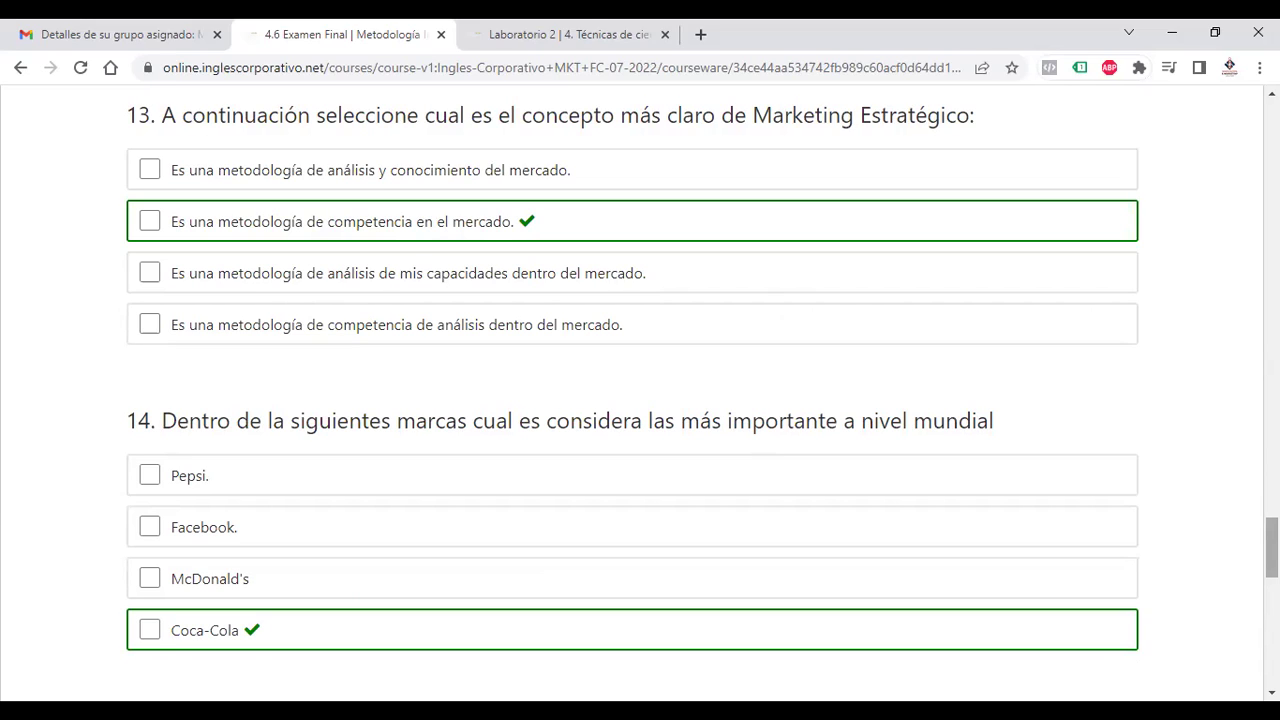
Step: Review exam questions 14 to 16 on major brands, brand essence and Buyers Persona with their marked answers
{"action": "scroll", "coordinate": [640, 400], "scroll_direction": "down", "scroll_amount": 2}
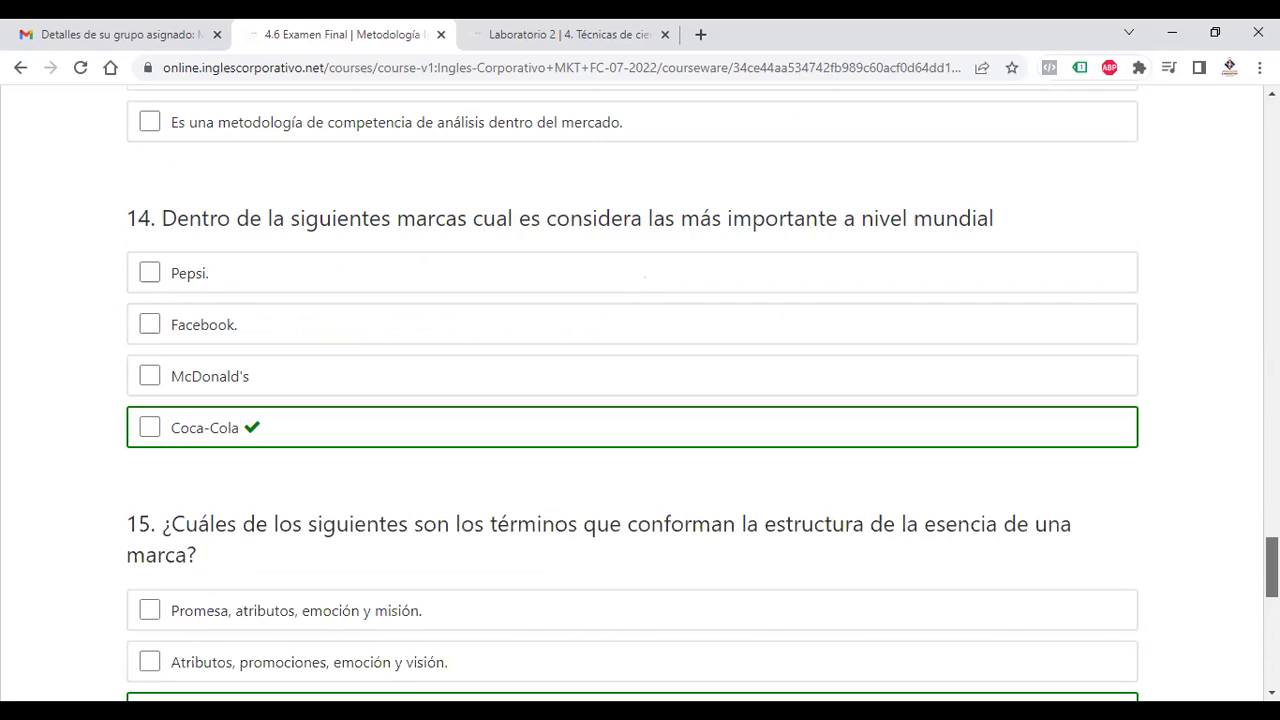
{"action": "scroll", "coordinate": [640, 400], "scroll_direction": "down", "scroll_amount": 1}
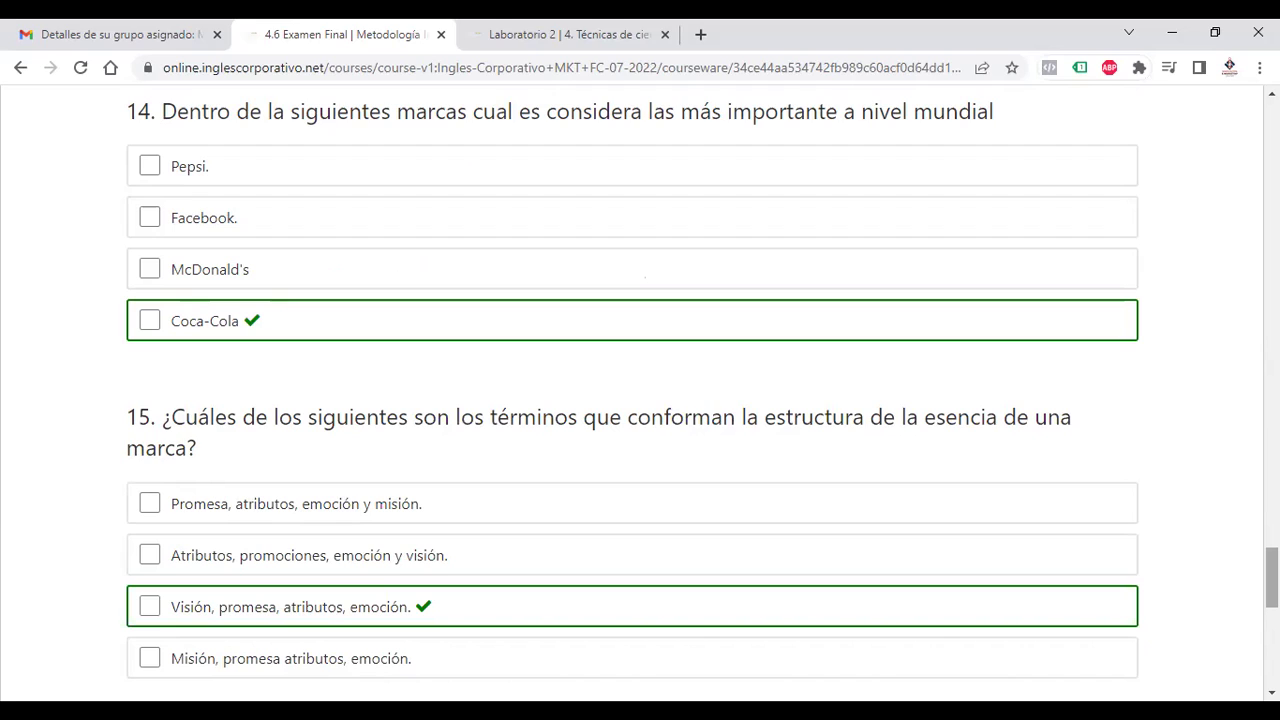
{"action": "key", "text": "Tab"}
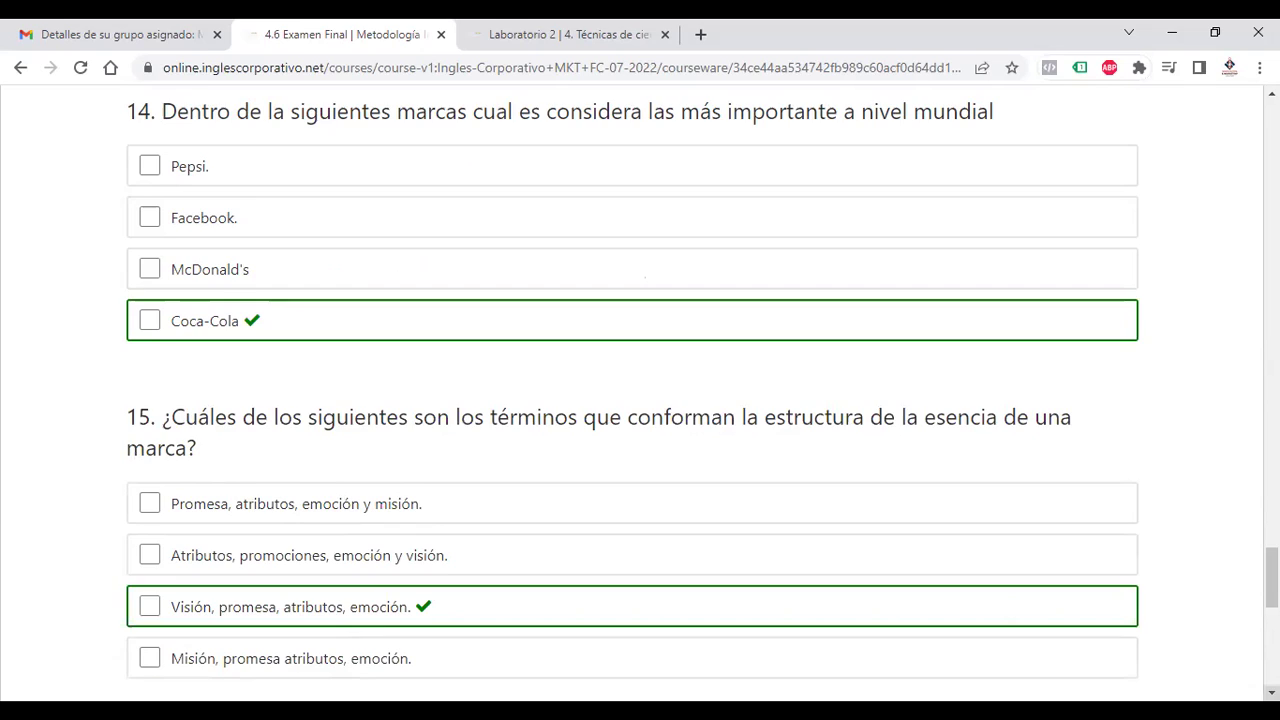
{"action": "scroll", "coordinate": [640, 400], "scroll_direction": "down", "scroll_amount": 1}
{"action": "scroll", "coordinate": [640, 400], "scroll_direction": "down", "scroll_amount": 2}
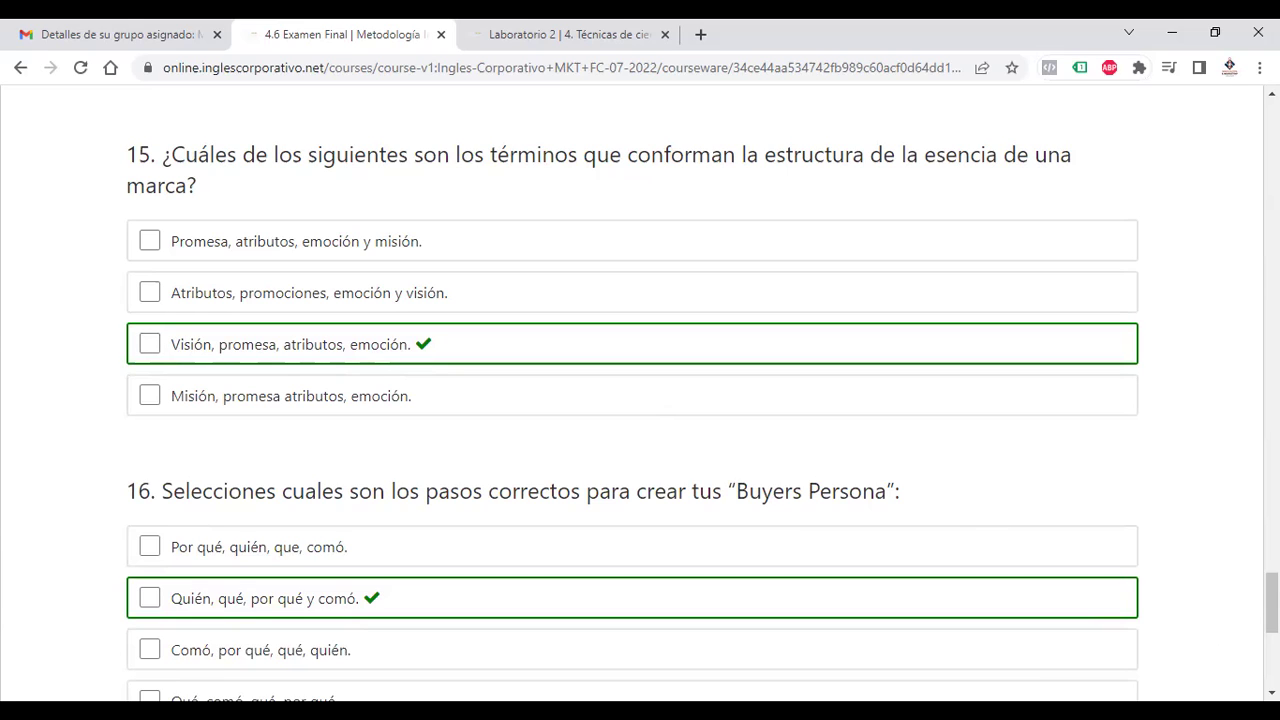
{"action": "scroll", "coordinate": [640, 400], "scroll_direction": "down", "scroll_amount": 3}
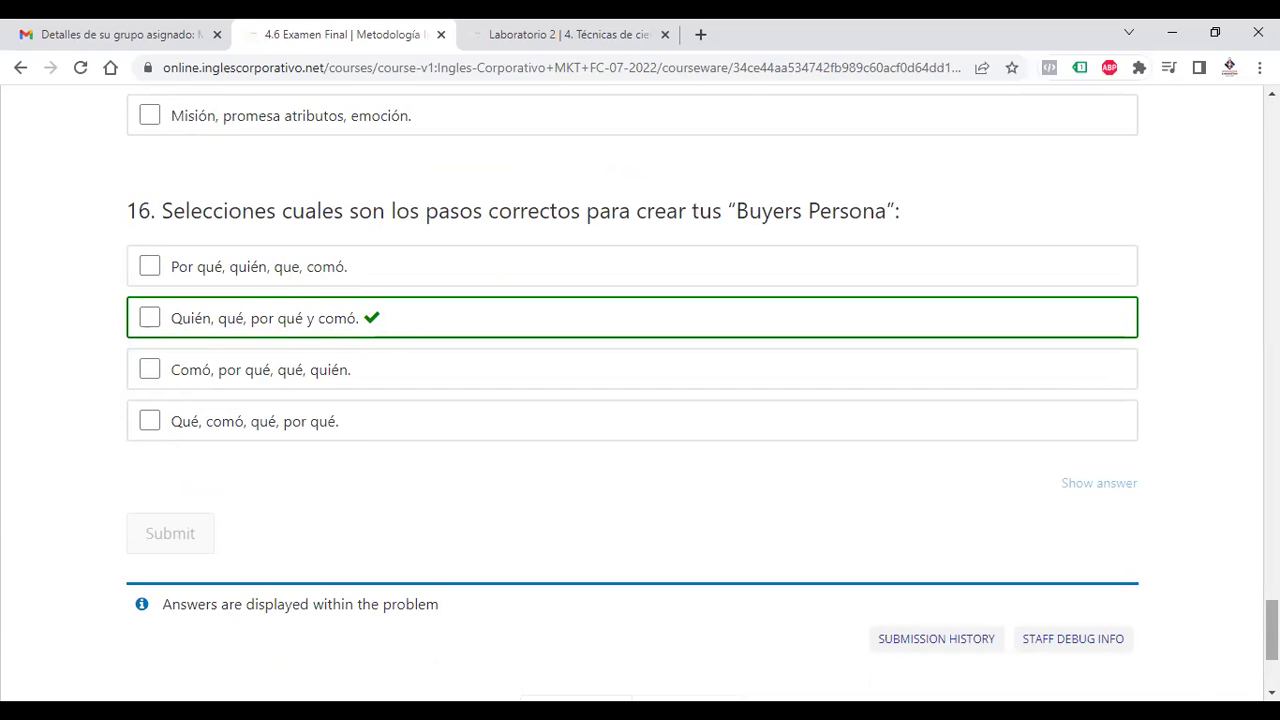
{"action": "scroll", "coordinate": [1271, 630], "scroll_direction": "down", "scroll_amount": 3}
Step: Look back over the exam questions and marked answers in reverse order, from question 16 to the start of the exam
{"action": "scroll", "coordinate": [1271, 650], "scroll_direction": "up", "scroll_amount": 10}
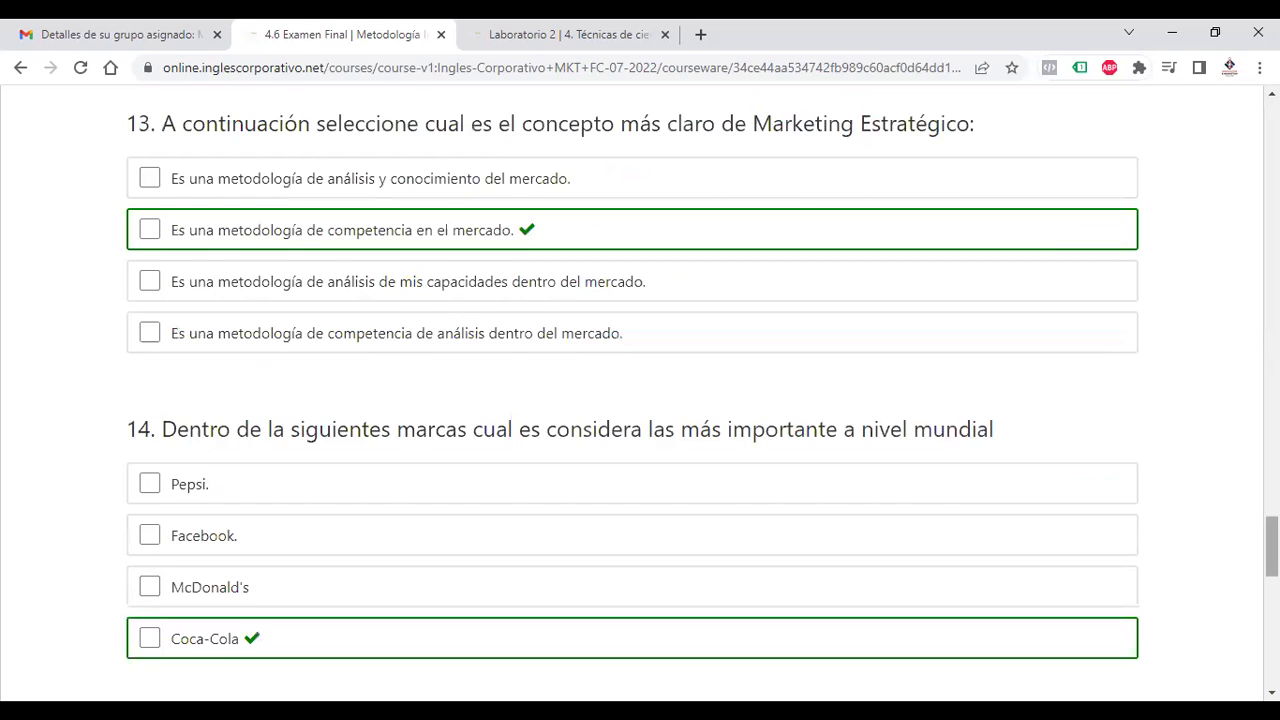
{"action": "scroll", "coordinate": [1271, 545], "scroll_direction": "up", "scroll_amount": 1}
{"action": "scroll", "coordinate": [1271, 530], "scroll_direction": "up", "scroll_amount": 3}
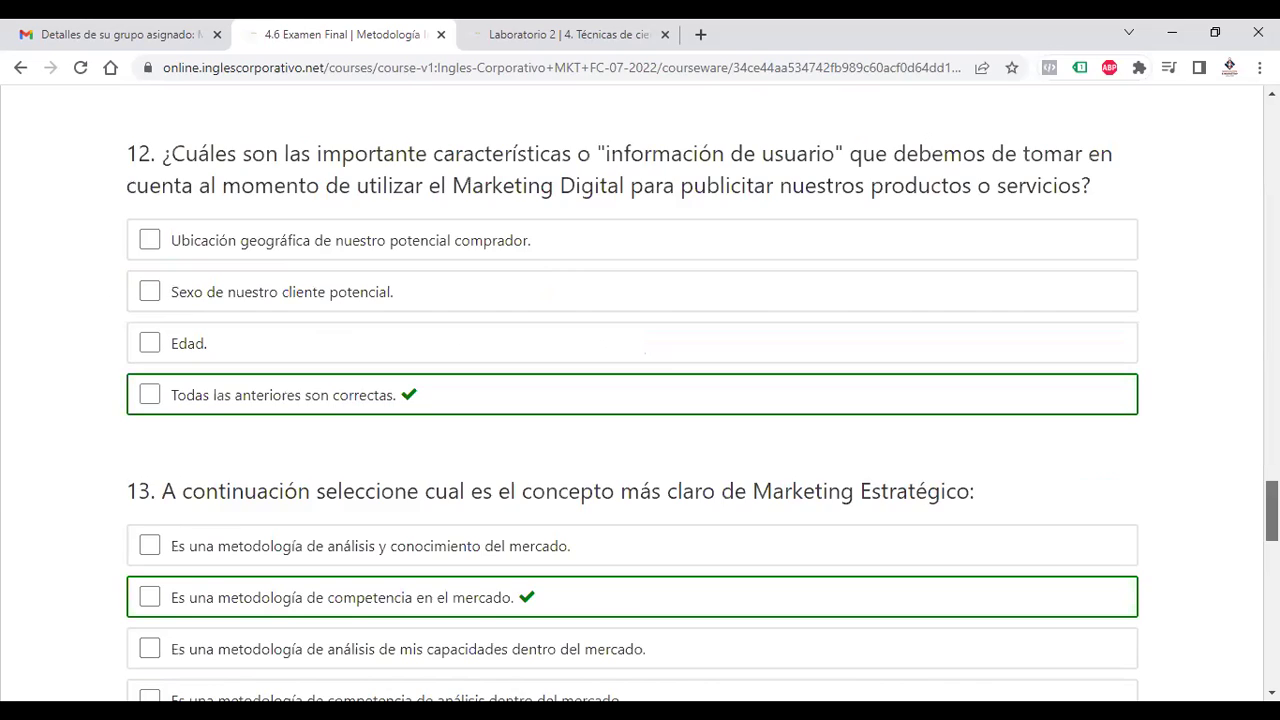
{"action": "scroll", "coordinate": [640, 390], "scroll_direction": "up", "scroll_amount": 8}
{"action": "scroll", "coordinate": [640, 390], "scroll_direction": "up", "scroll_amount": 3}
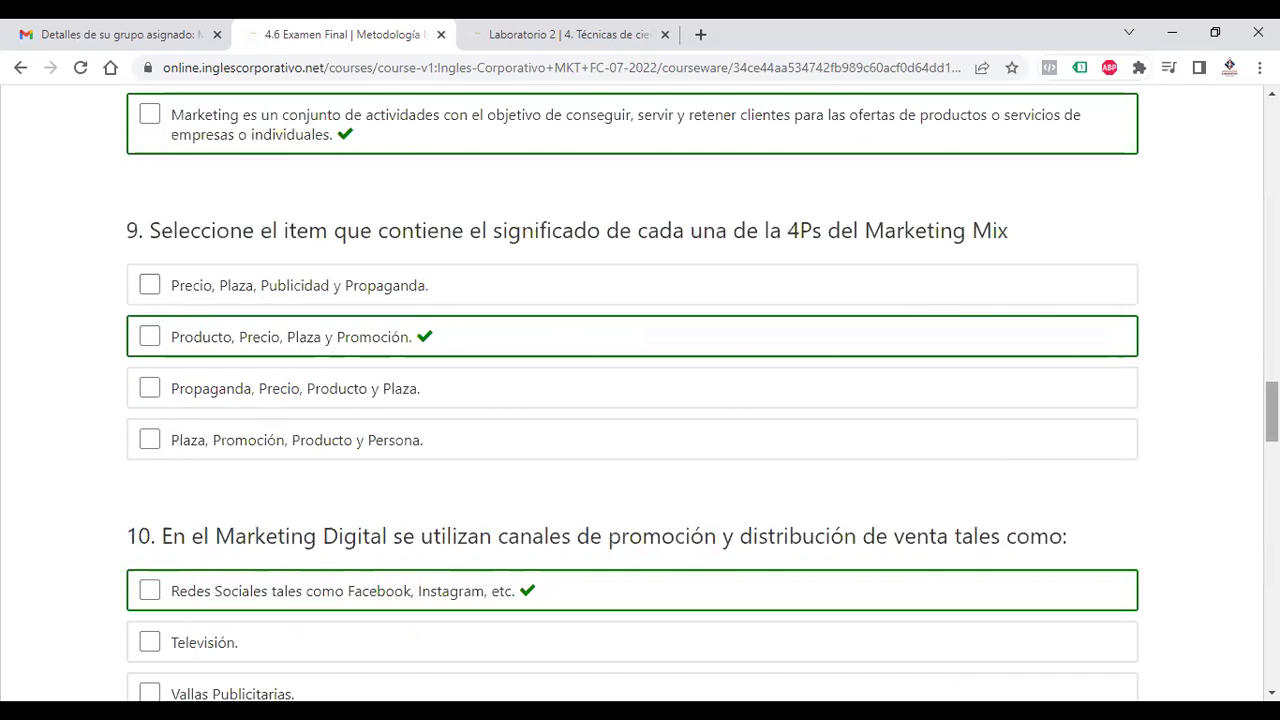
{"action": "scroll", "coordinate": [640, 390], "scroll_direction": "up", "scroll_amount": 4}
{"action": "scroll", "coordinate": [640, 390], "scroll_direction": "up", "scroll_amount": 5}
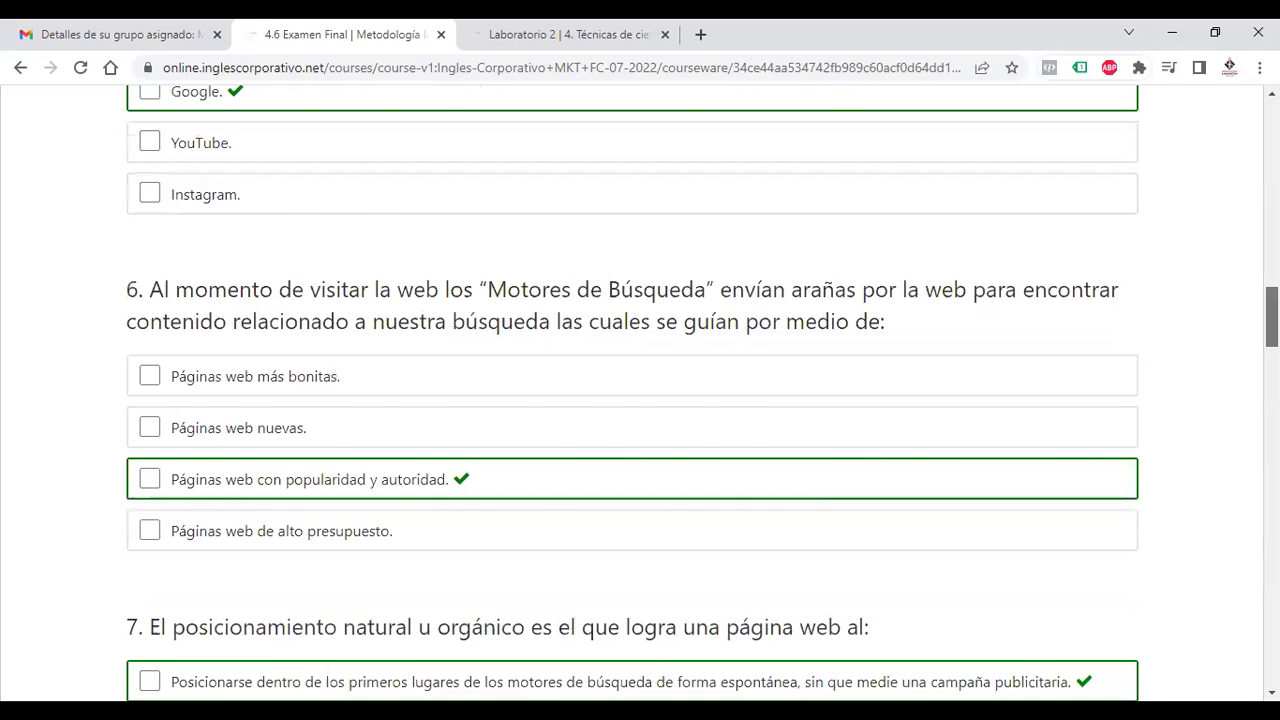
{"action": "scroll", "coordinate": [640, 390], "scroll_direction": "up", "scroll_amount": 4}
{"action": "scroll", "coordinate": [640, 390], "scroll_direction": "up", "scroll_amount": 1}
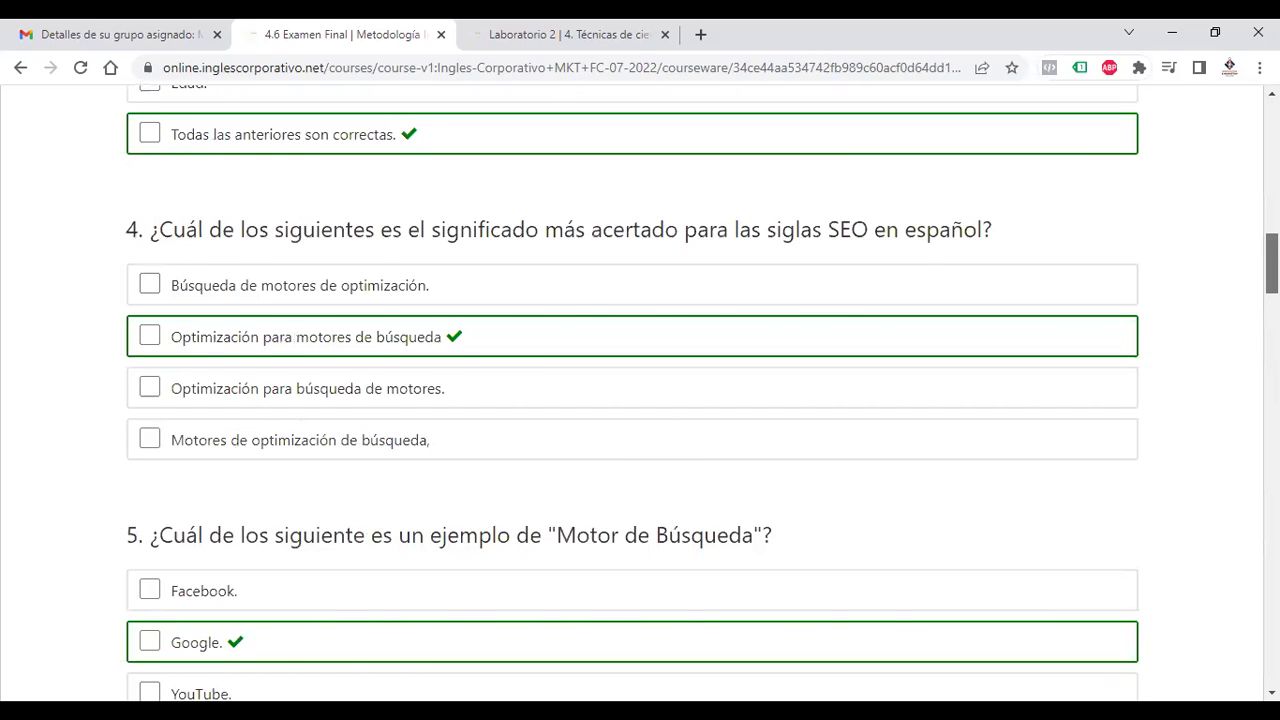
{"action": "scroll", "coordinate": [640, 390], "scroll_direction": "up", "scroll_amount": 4}
{"action": "scroll", "coordinate": [640, 390], "scroll_direction": "up", "scroll_amount": 1}
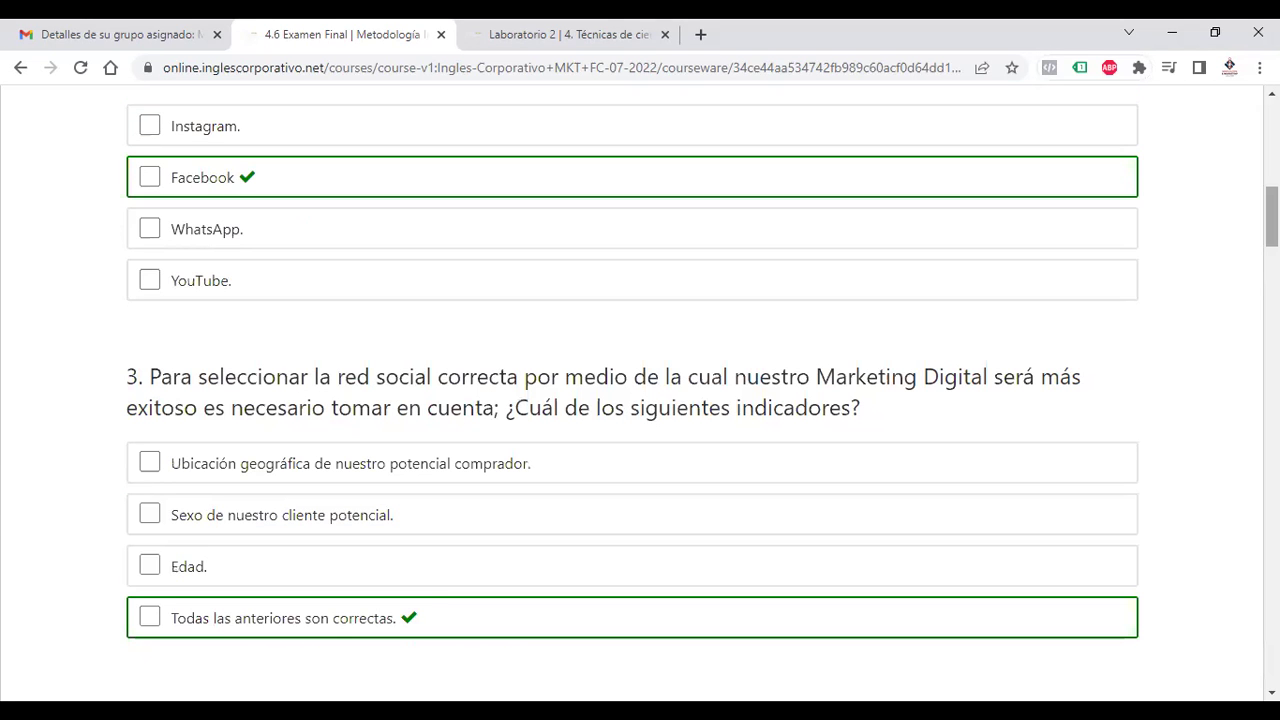
{"action": "scroll", "coordinate": [640, 390], "scroll_direction": "up", "scroll_amount": 5}
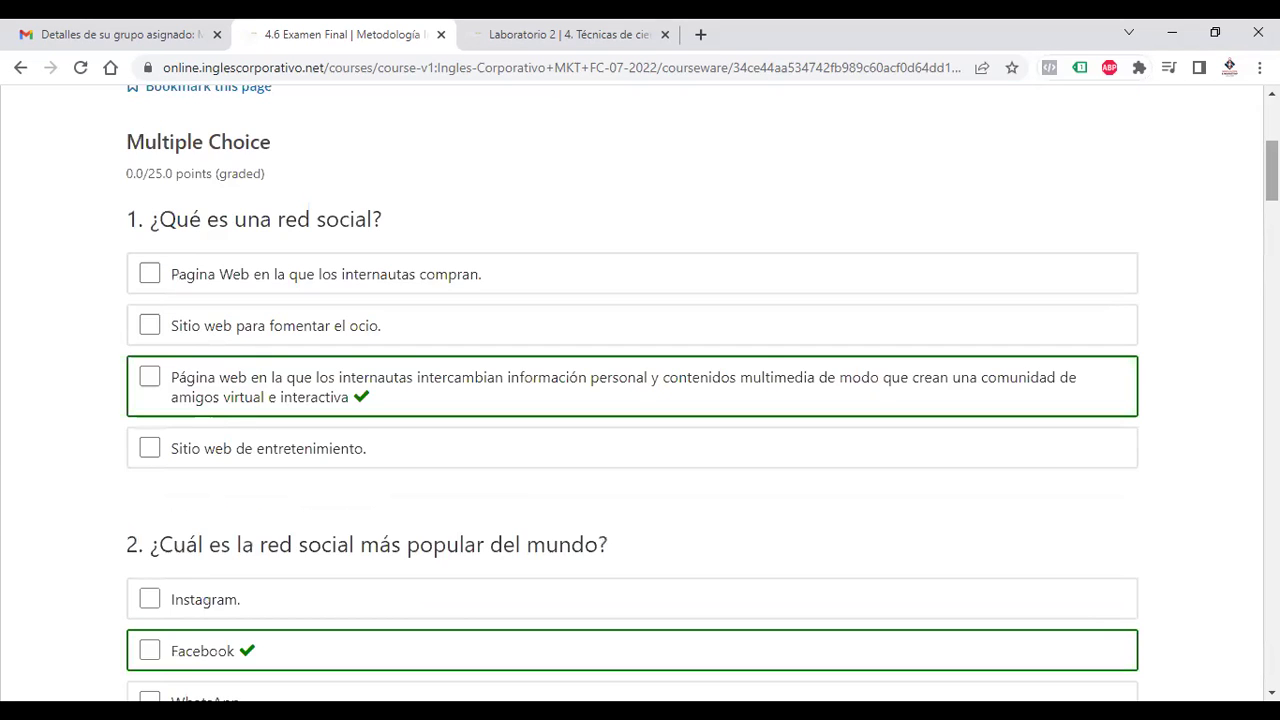
{"action": "scroll", "coordinate": [640, 390], "scroll_direction": "up", "scroll_amount": 3}
{"action": "scroll", "coordinate": [640, 390], "scroll_direction": "up", "scroll_amount": 1}
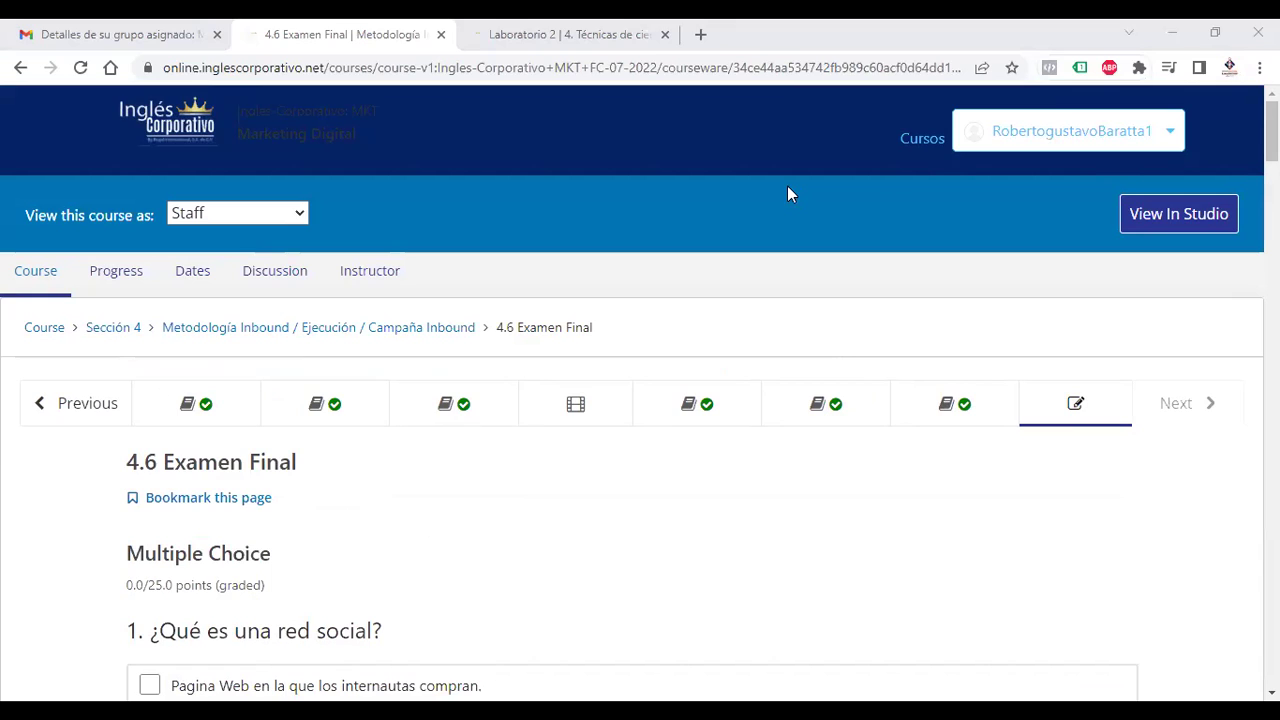
Step: Switch to the incognito browser window with Administrador de anuncios and open Google in a new tab
{"action": "left_click", "coordinate": [549, 406]}
{"action": "key", "text": "alt+Tab"}
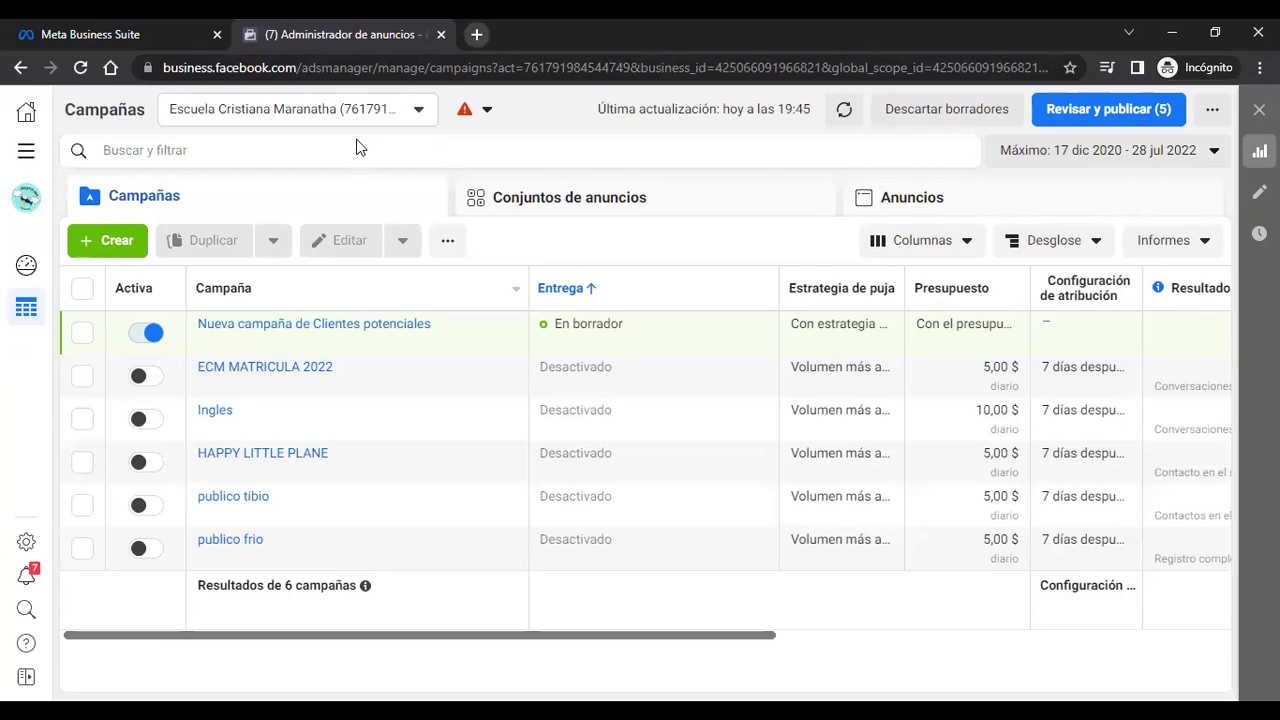
{"action": "key", "text": "ctrl+t"}
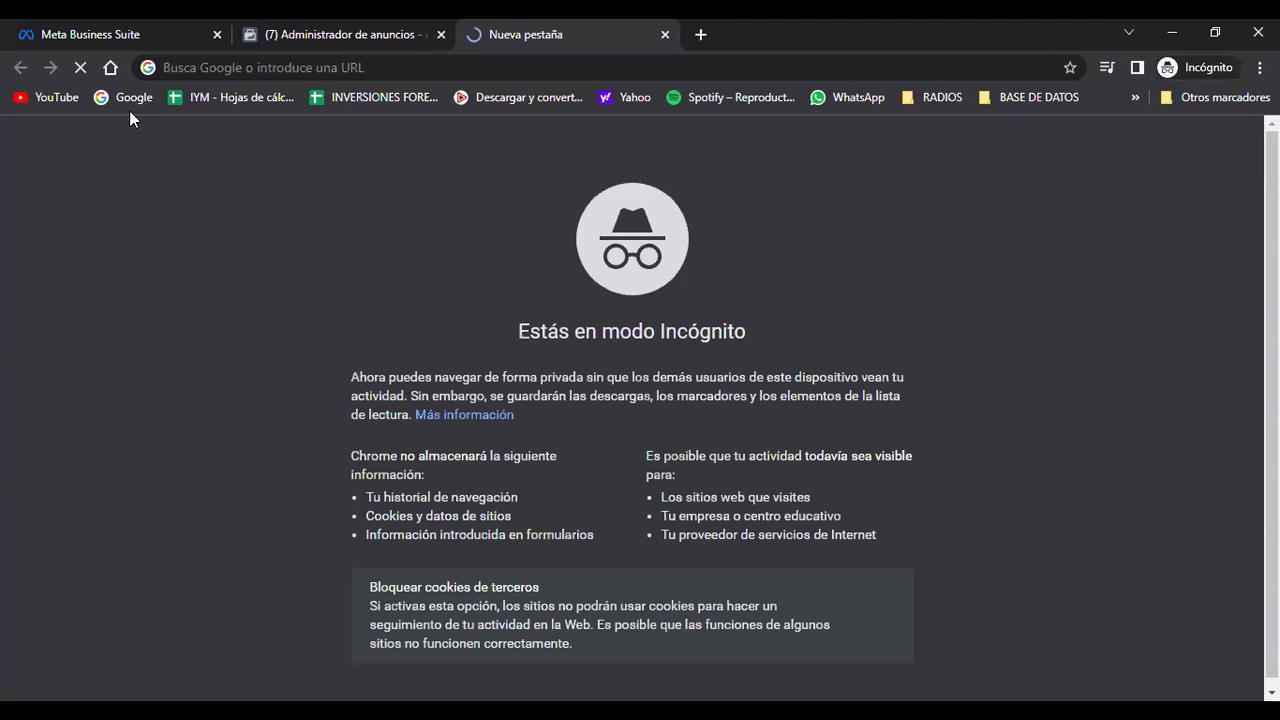
{"action": "left_click", "coordinate": [128, 98]}
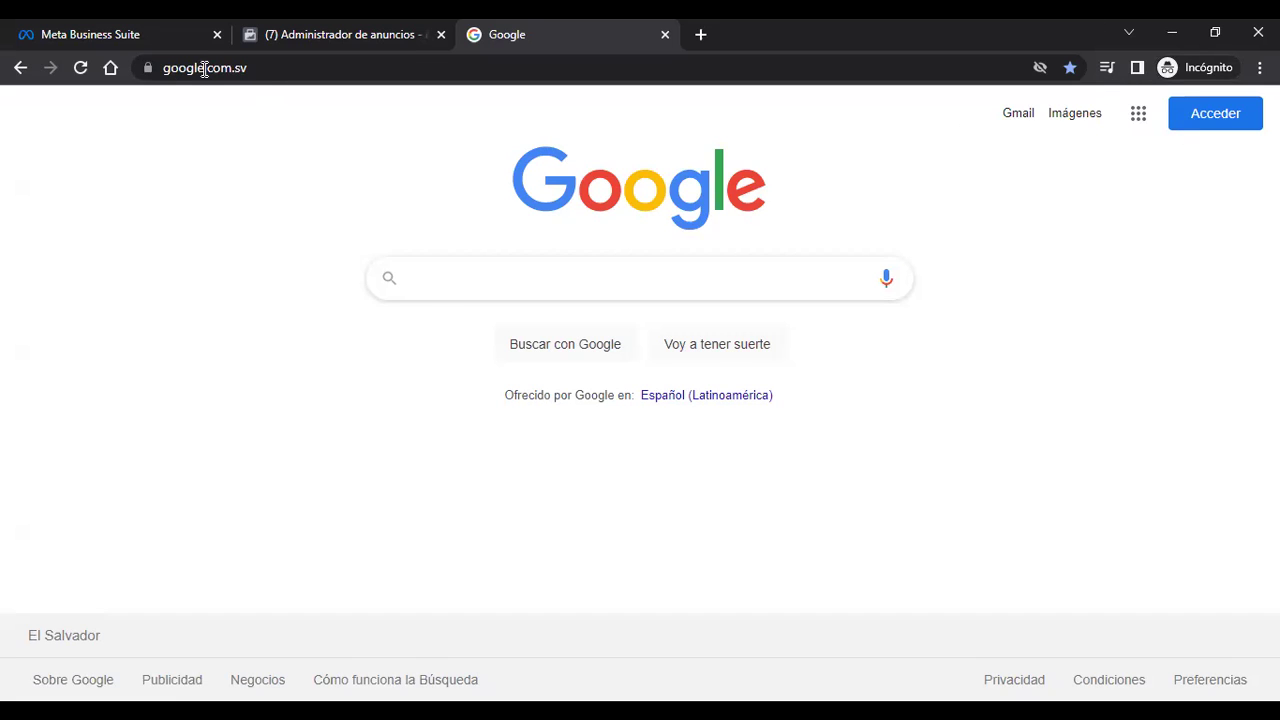
Step: Compare the tools overview in Meta Business Suite with the campaign list in Administrador de anuncios
{"action": "left_click", "coordinate": [378, 36]}
{"action": "left_click", "coordinate": [112, 39]}
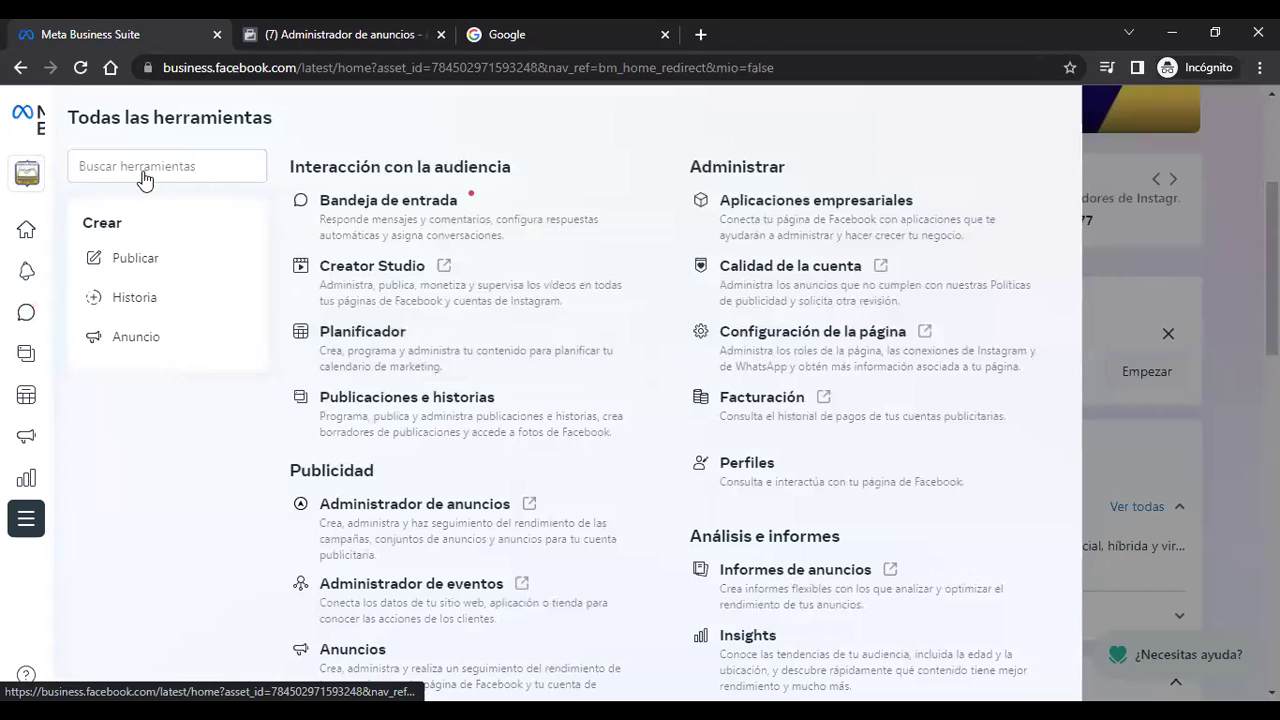
{"action": "mouse_move", "coordinate": [35, 188]}
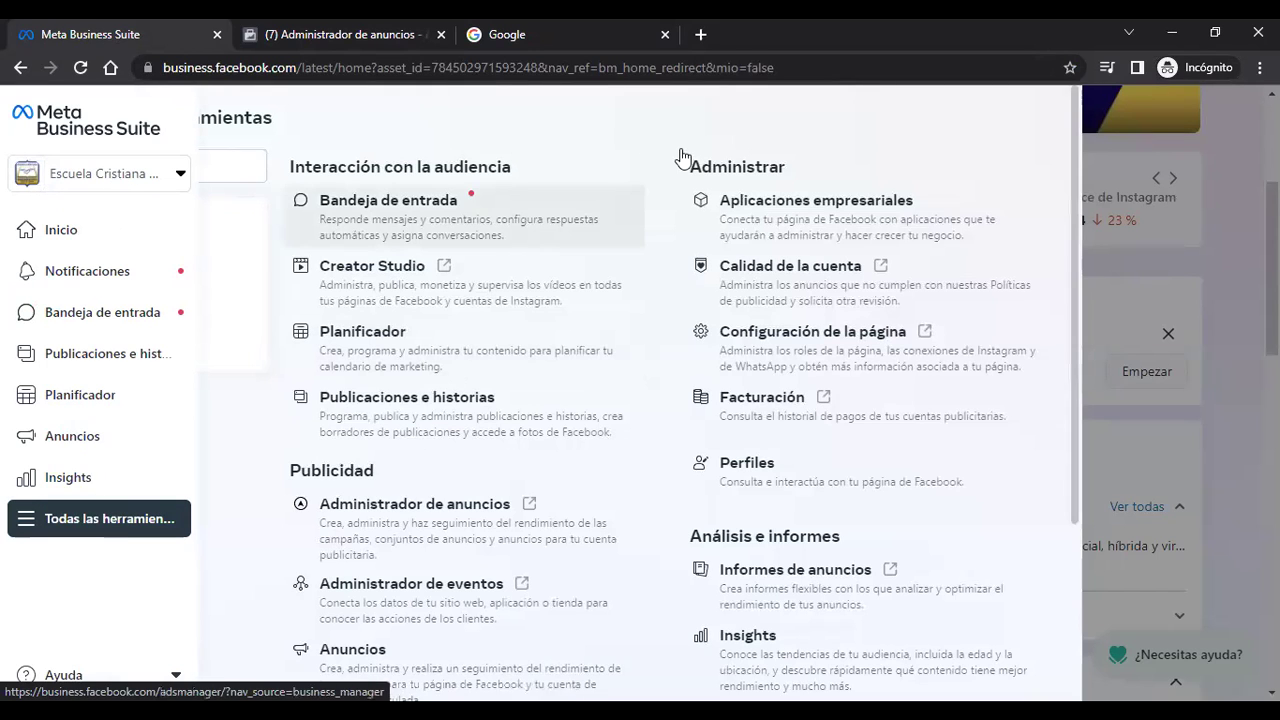
{"action": "left_click", "coordinate": [338, 33]}
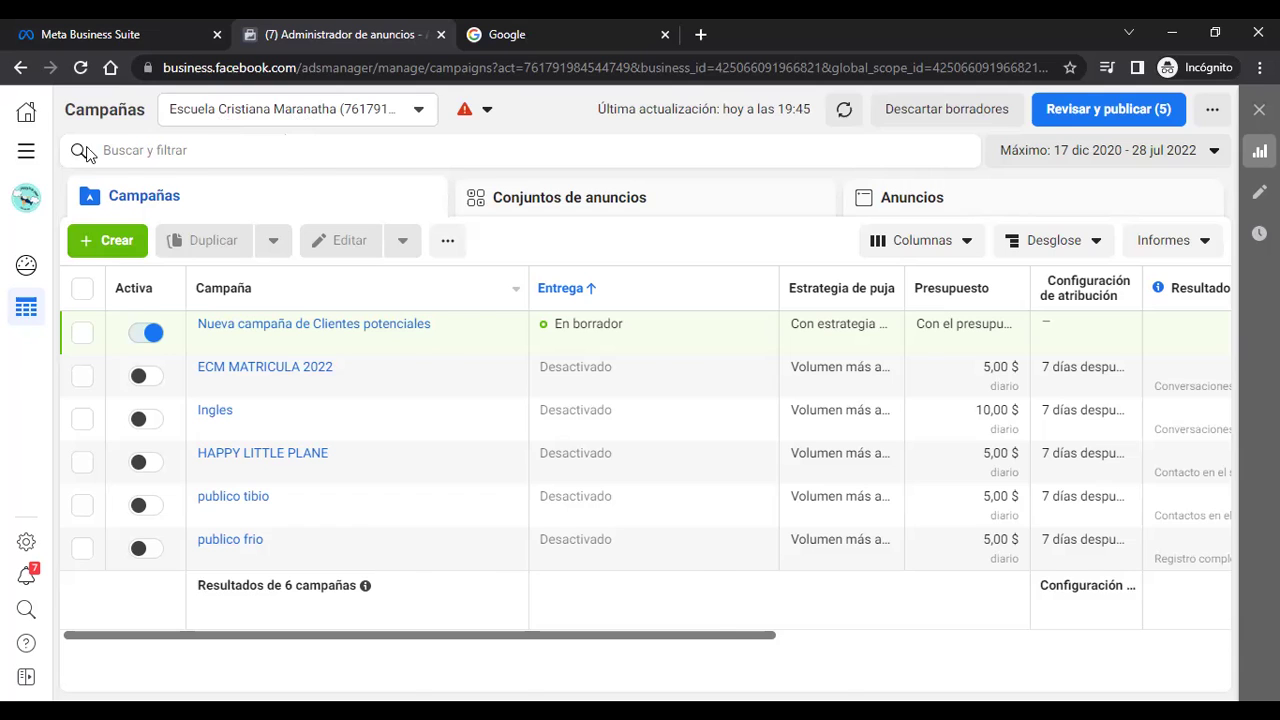
{"action": "key", "text": "ctrl+shift+Tab"}
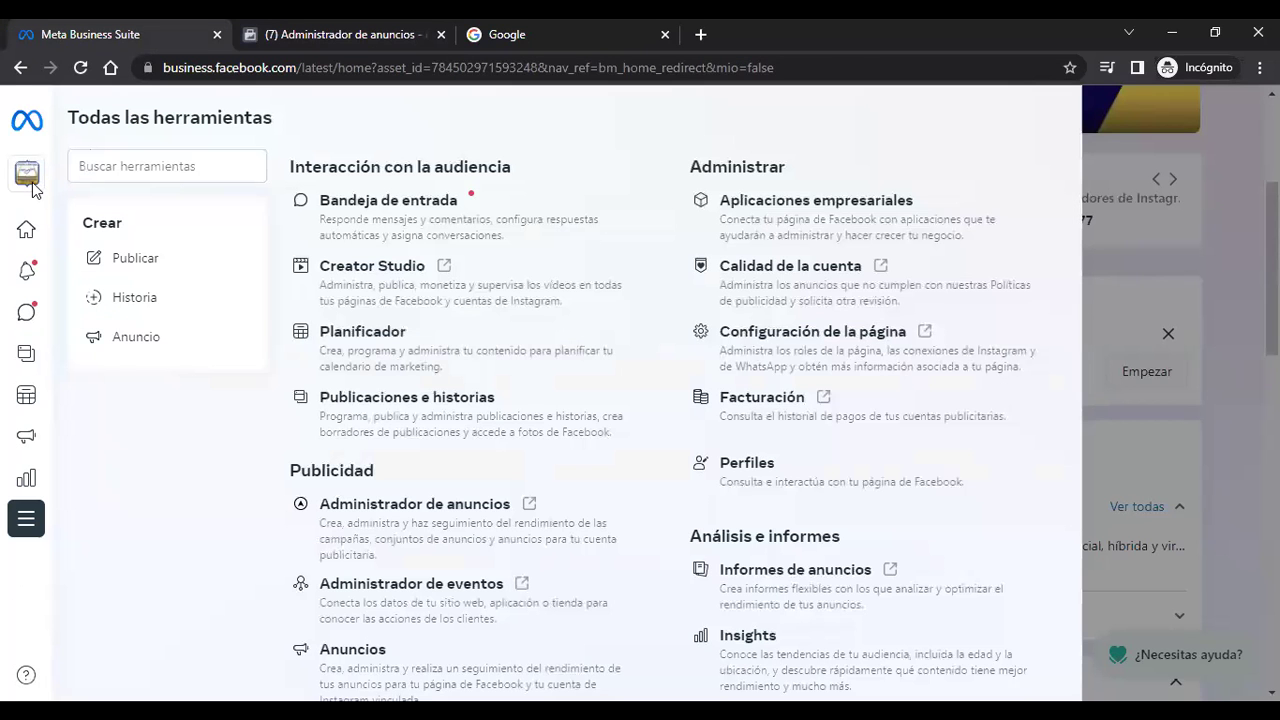
{"action": "left_click", "coordinate": [363, 36]}
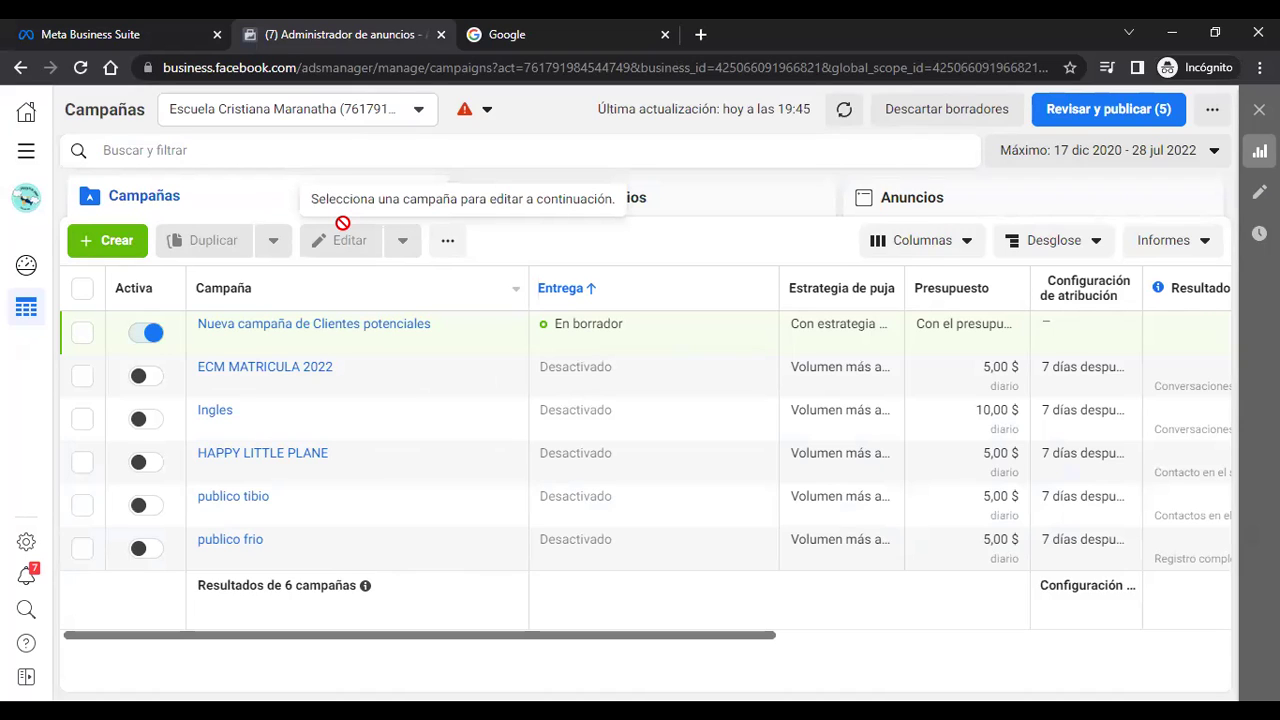
{"action": "left_click", "coordinate": [65, 27]}
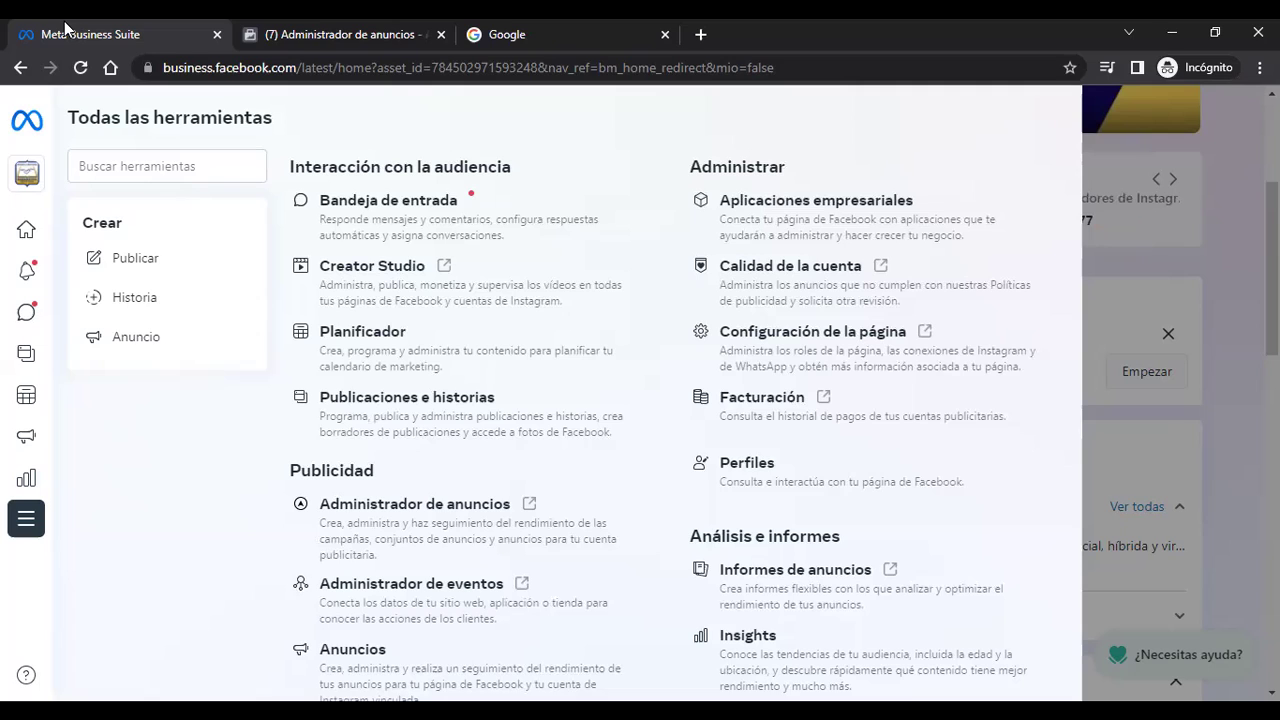
{"action": "left_click", "coordinate": [309, 32]}
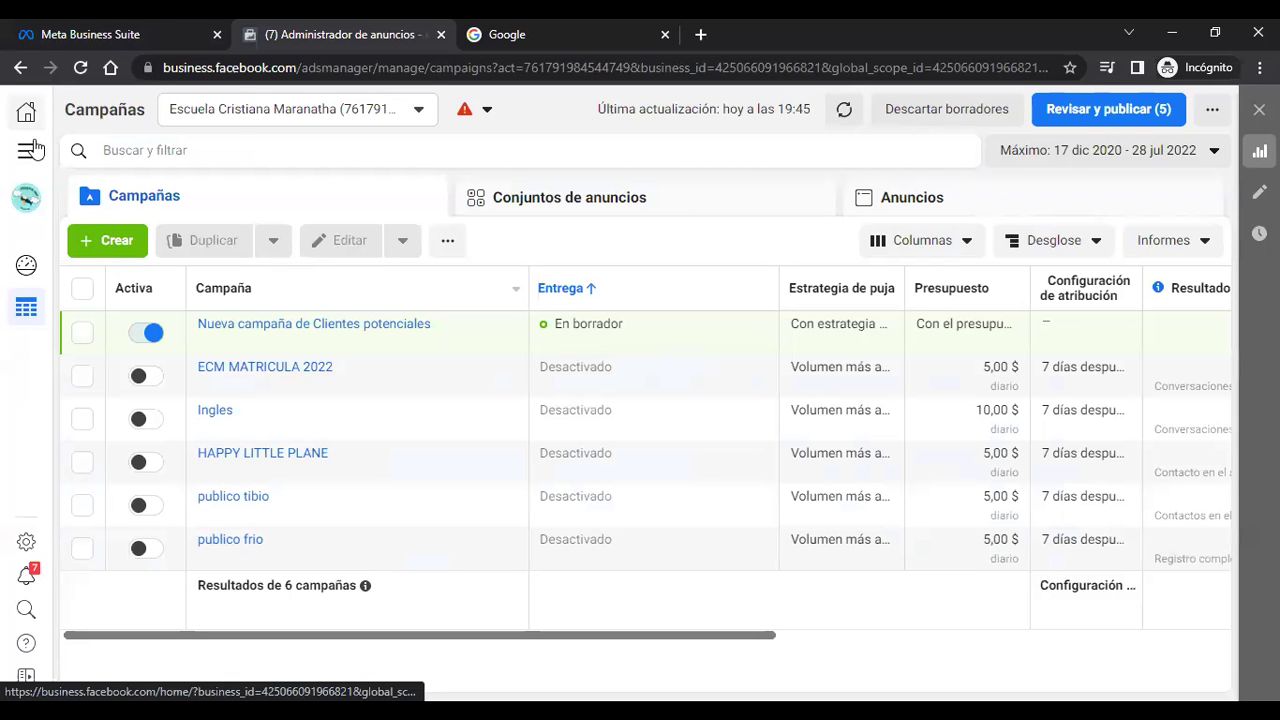
Step: Try to open the list of all tools in Administrador de anuncios
{"action": "mouse_move", "coordinate": [30, 150]}
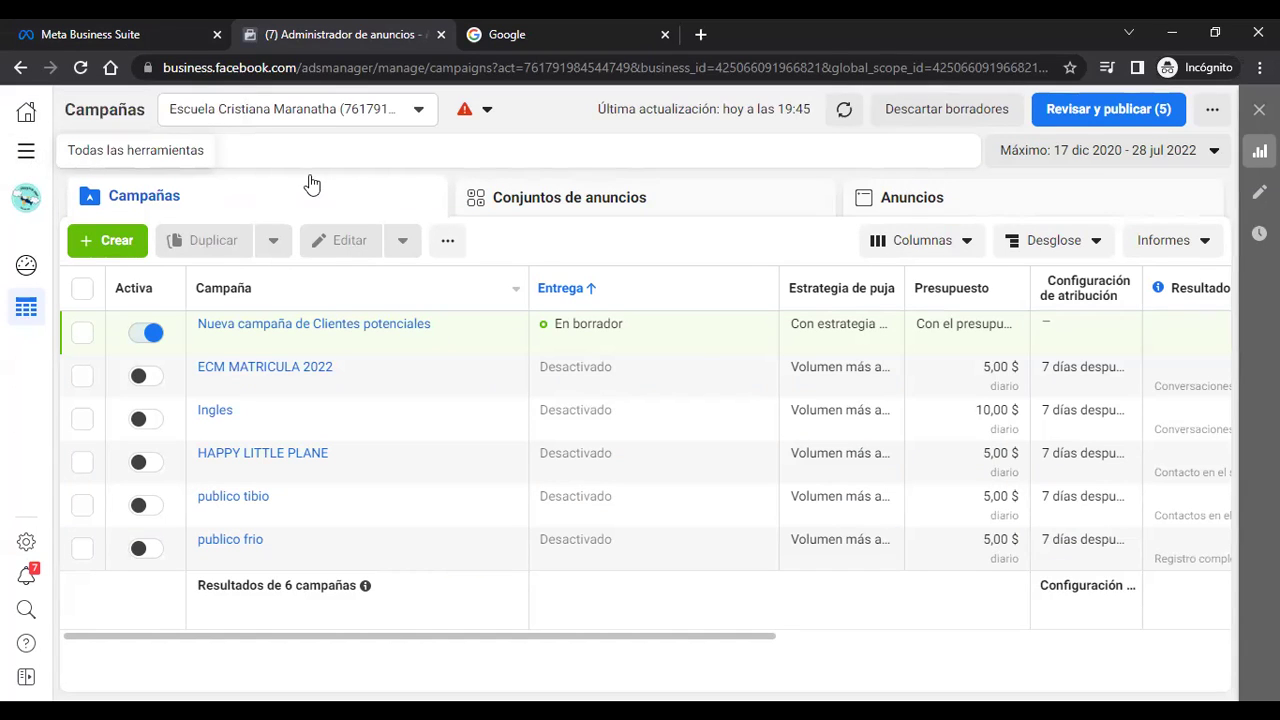
{"action": "left_click", "coordinate": [22, 156]}
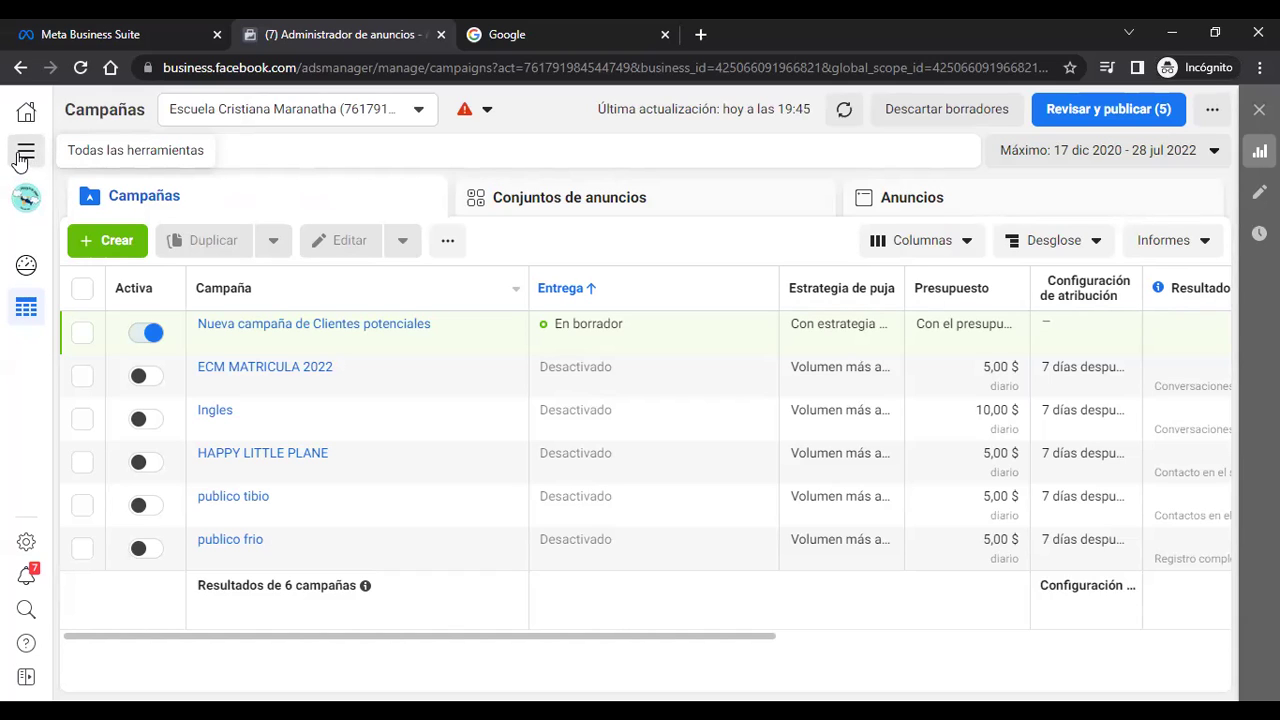
{"action": "left_click", "coordinate": [20, 160]}
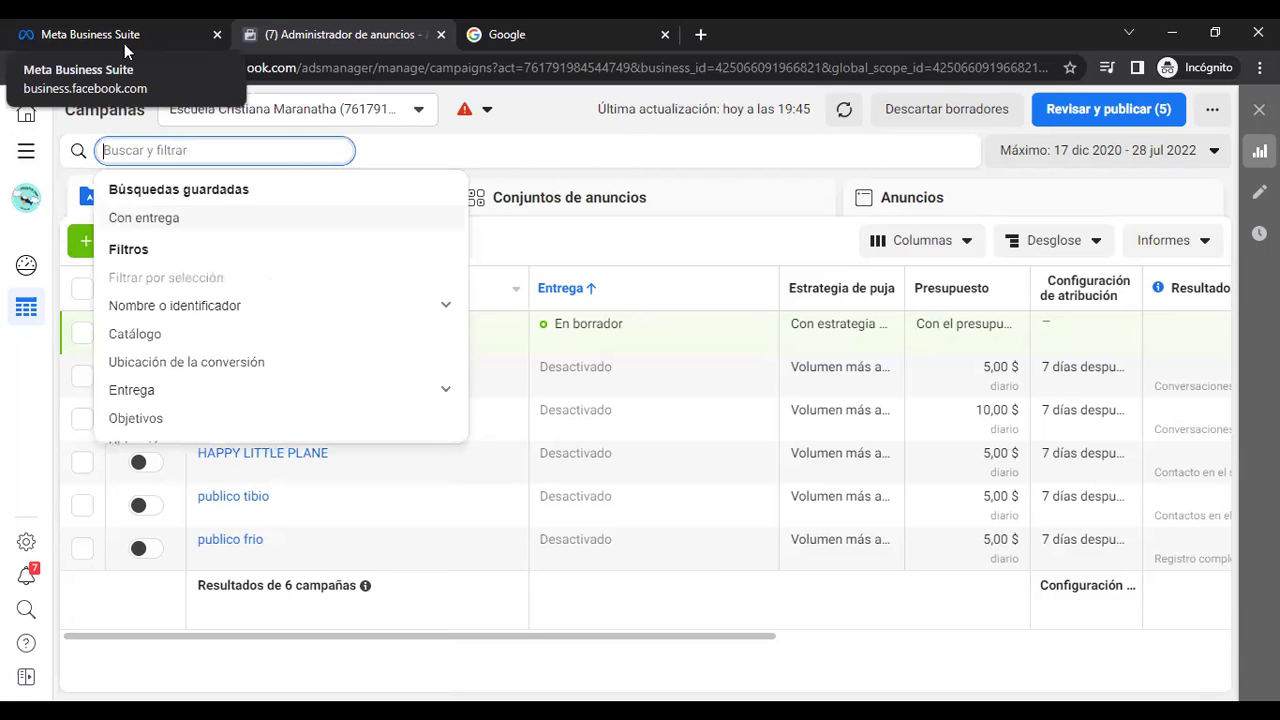
Step: Close the all-tools overview in Meta Business Suite and return to the campaigns in Administrador de anuncios
{"action": "left_click", "coordinate": [115, 38]}
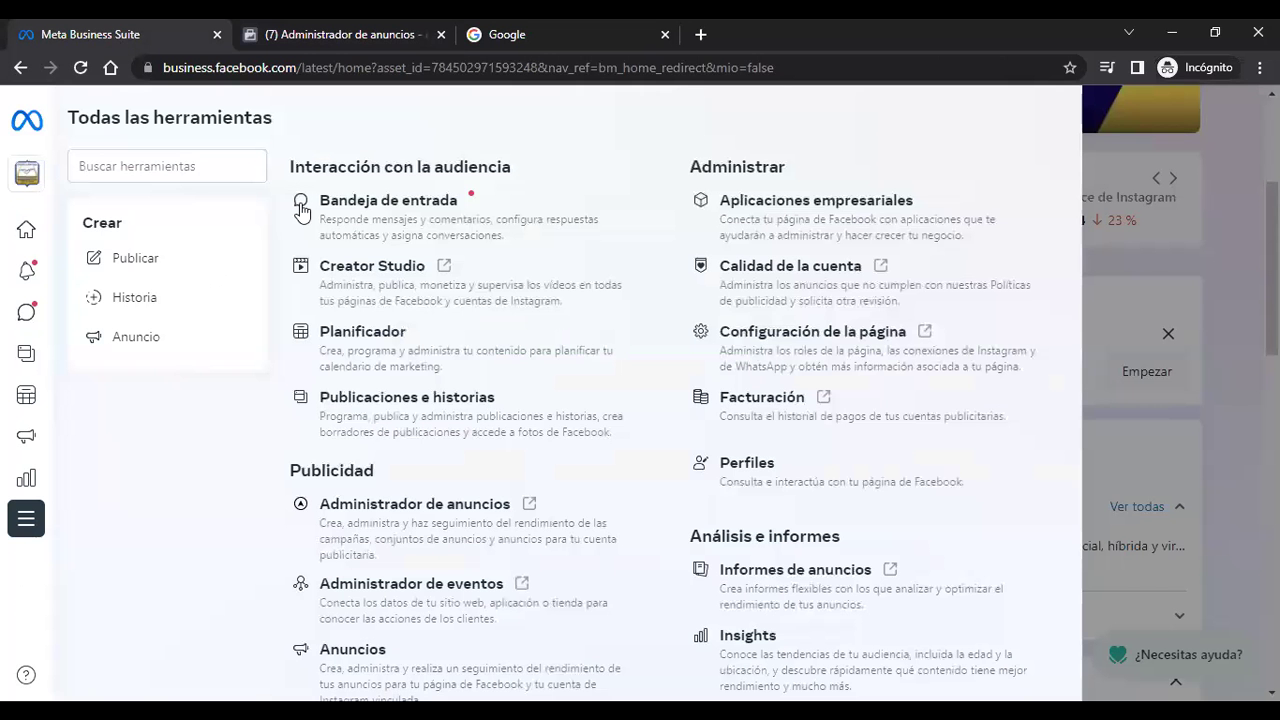
{"action": "left_click", "coordinate": [1232, 177]}
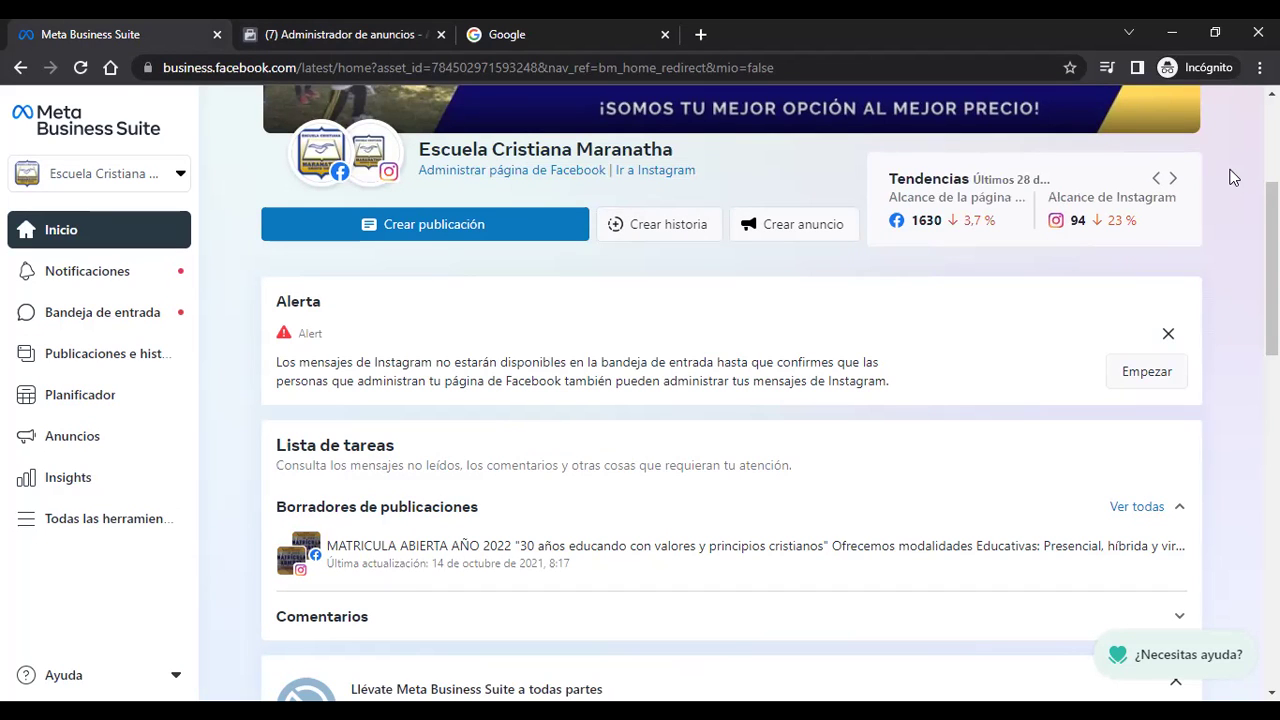
{"action": "left_click", "coordinate": [330, 36]}
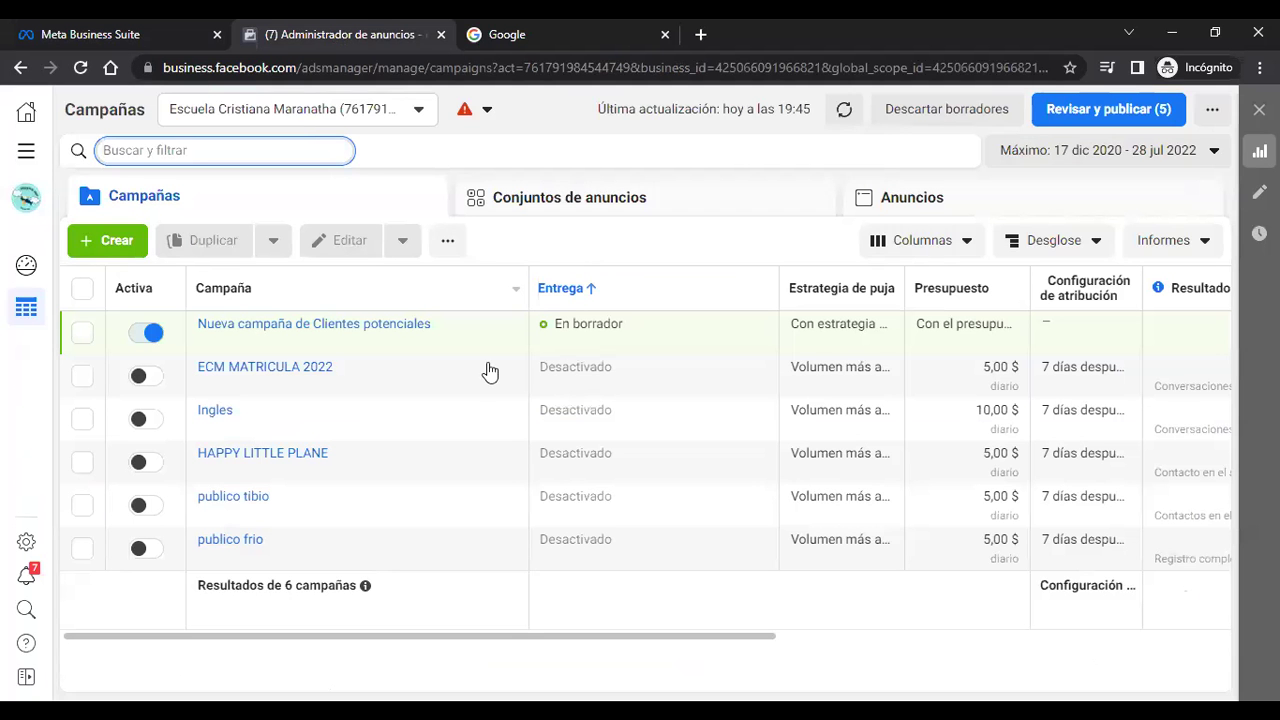
{"action": "key", "text": "Down"}
{"action": "key", "text": "Down"}
{"action": "left_click", "coordinate": [551, 121]}
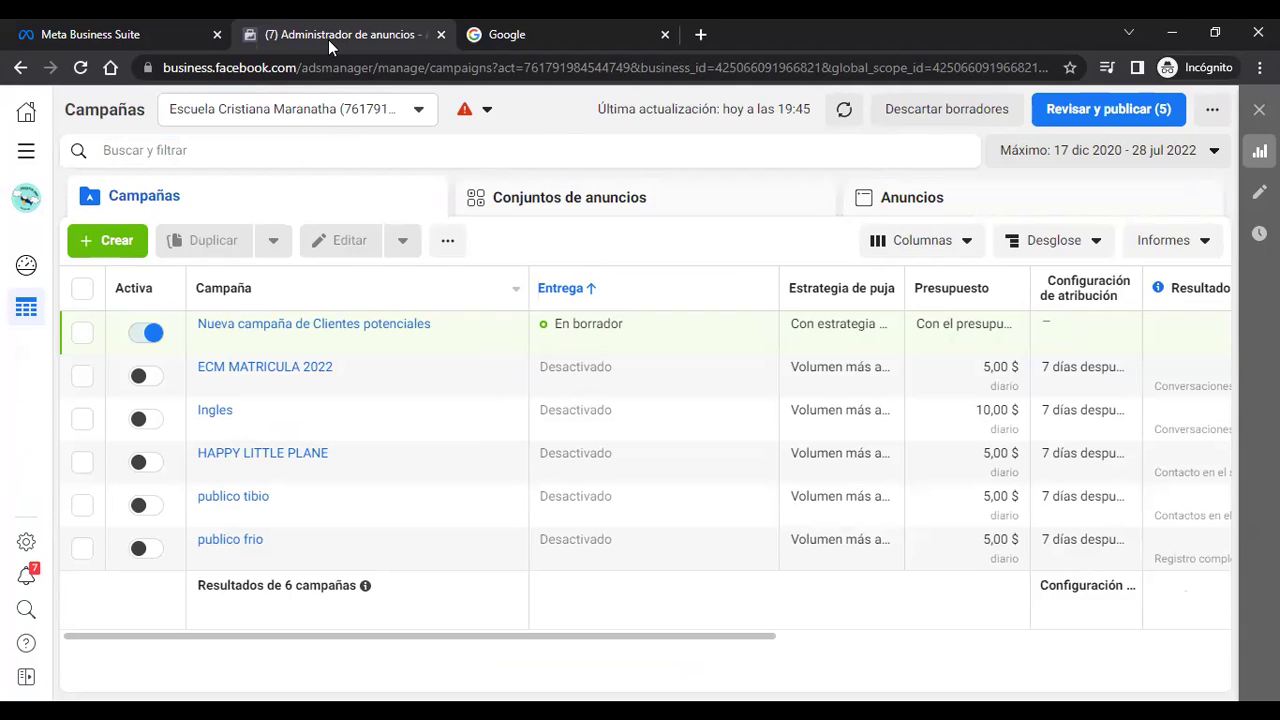
{"action": "right_click", "coordinate": [22, 157]}
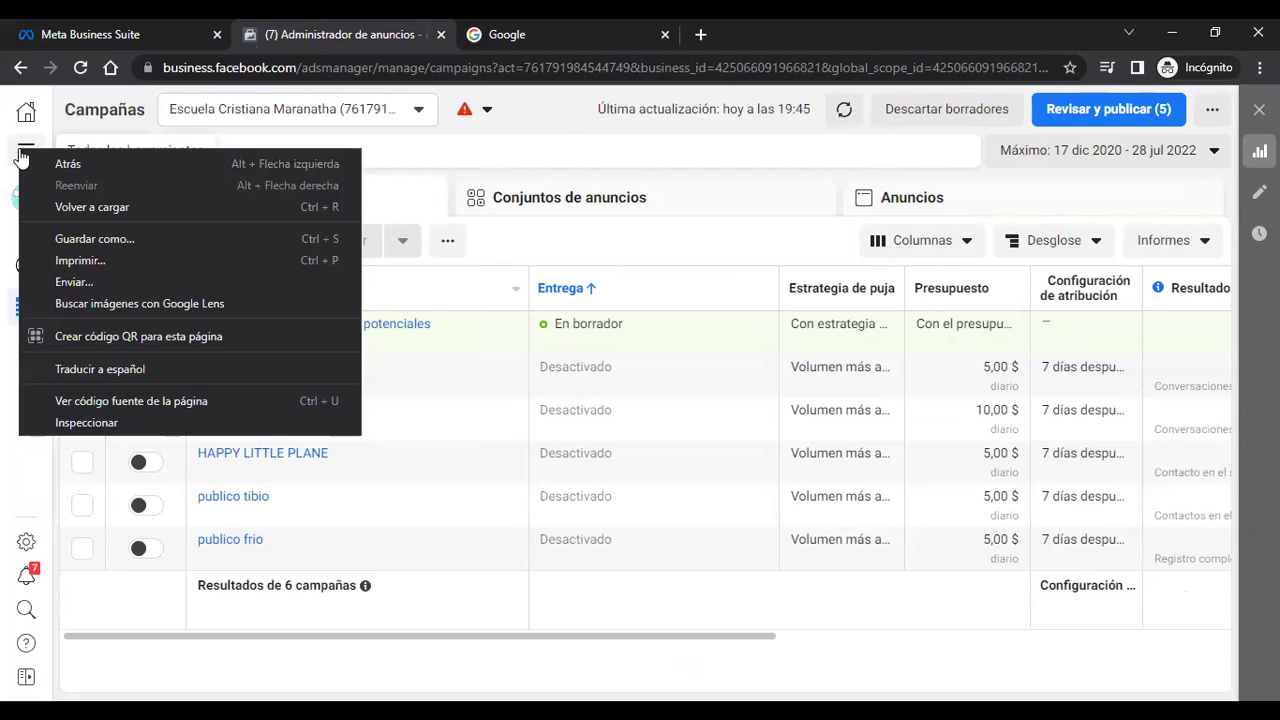
{"action": "key", "text": "Escape"}
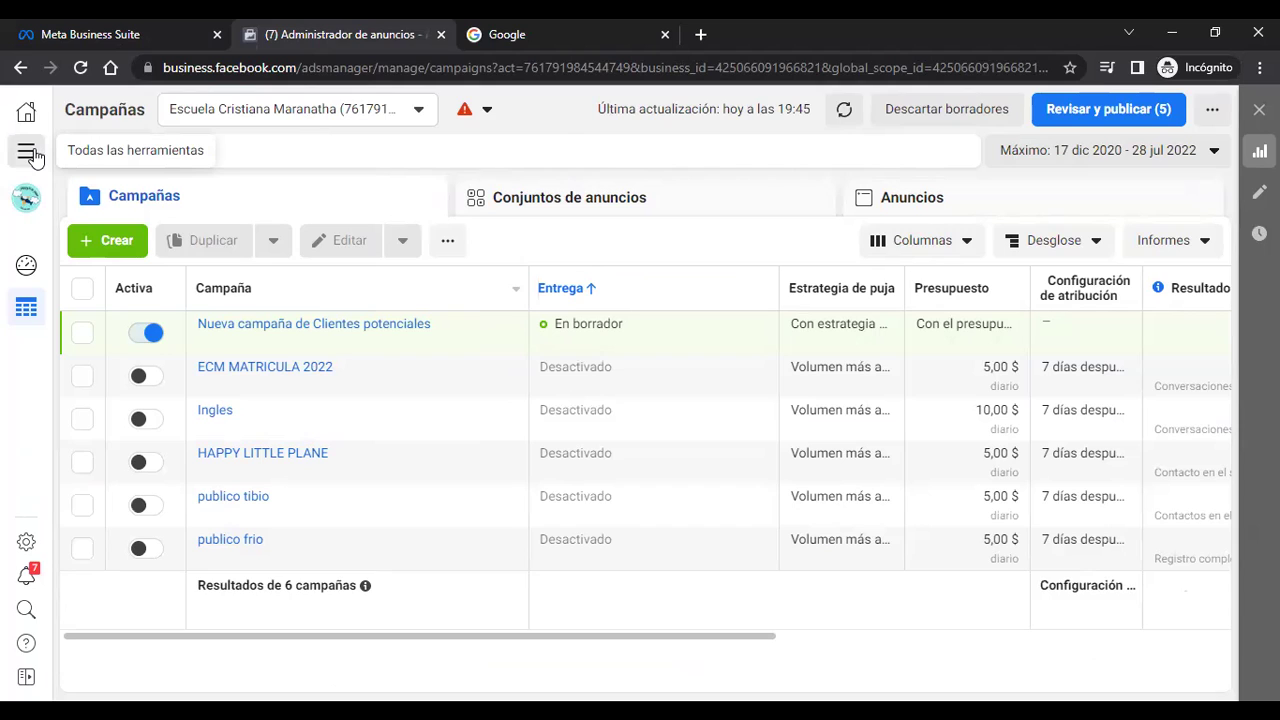
Step: From the list of all tools, open Configuración del negocio and Administrador de eventos in new browser tabs
{"action": "left_click", "coordinate": [27, 152]}
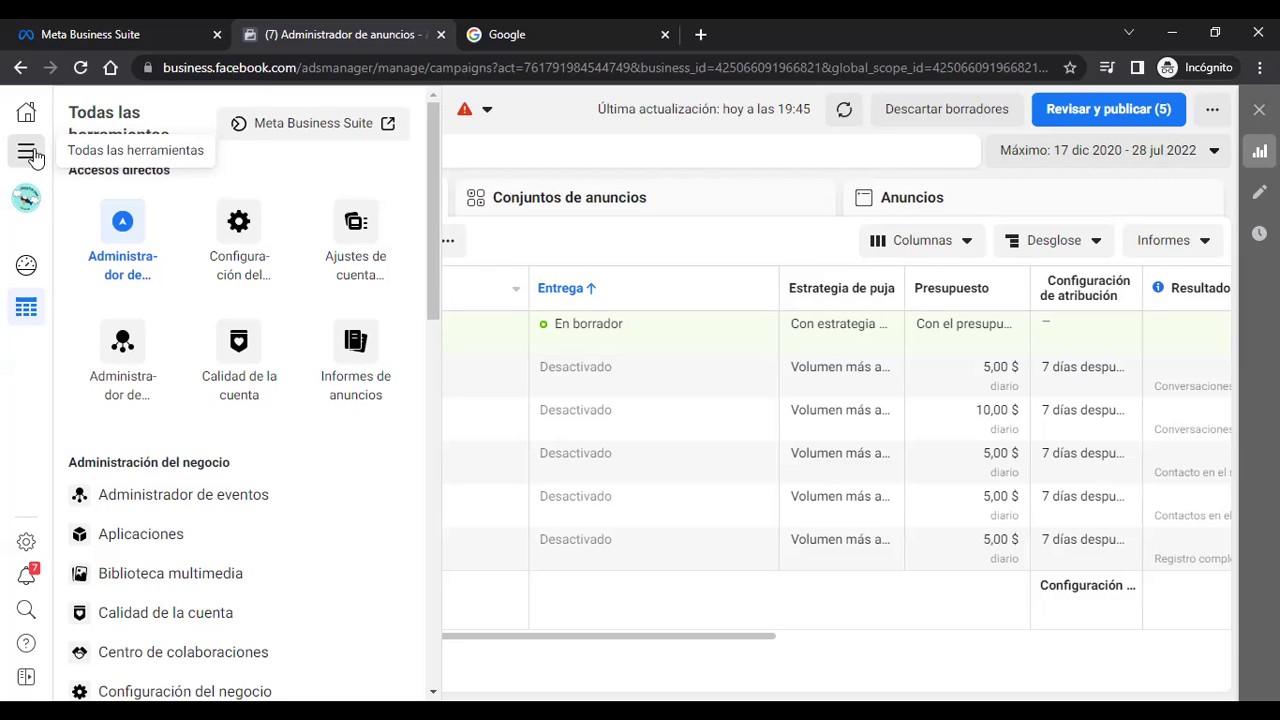
{"action": "right_click", "coordinate": [257, 216]}
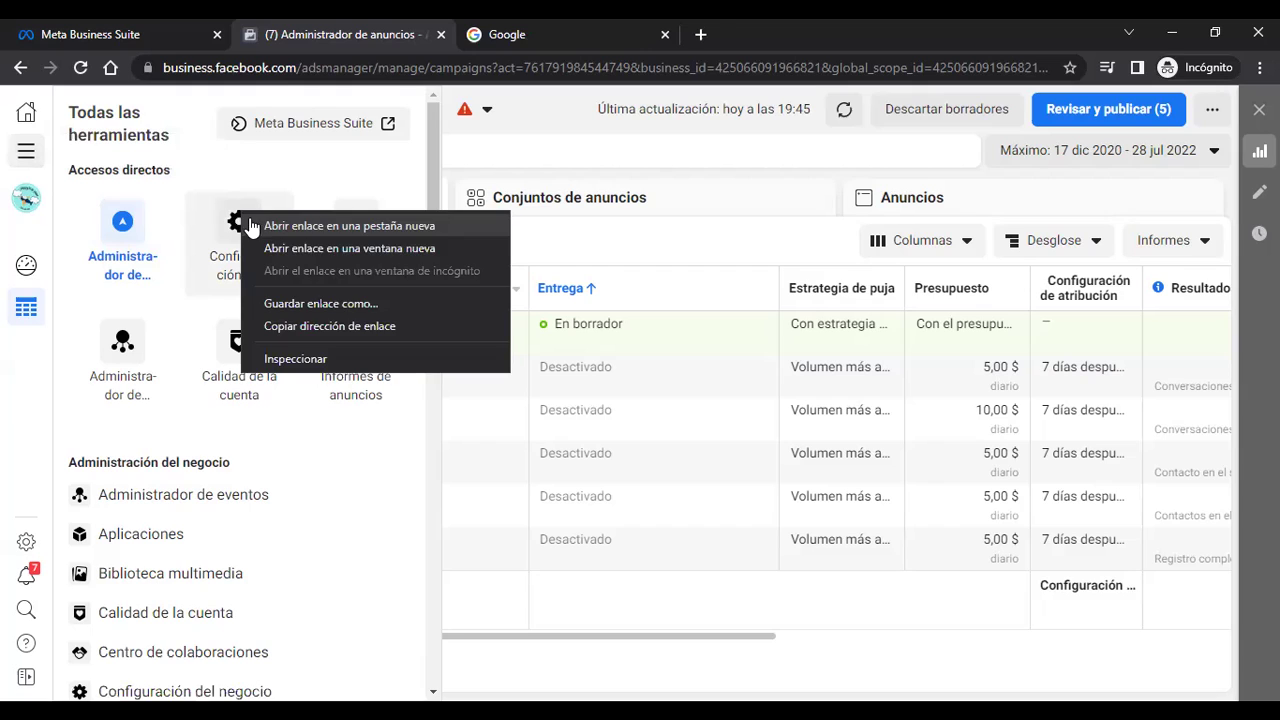
{"action": "left_click", "coordinate": [262, 220]}
{"action": "right_click", "coordinate": [121, 347]}
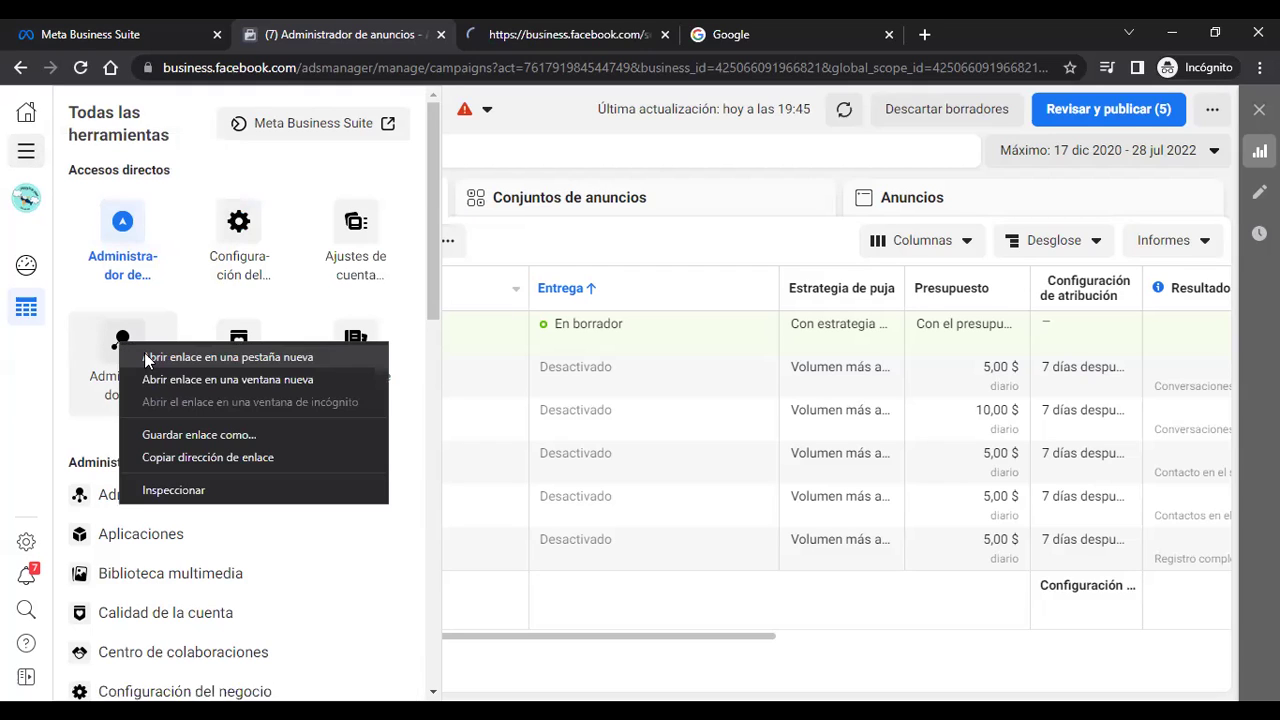
{"action": "left_click", "coordinate": [147, 358]}
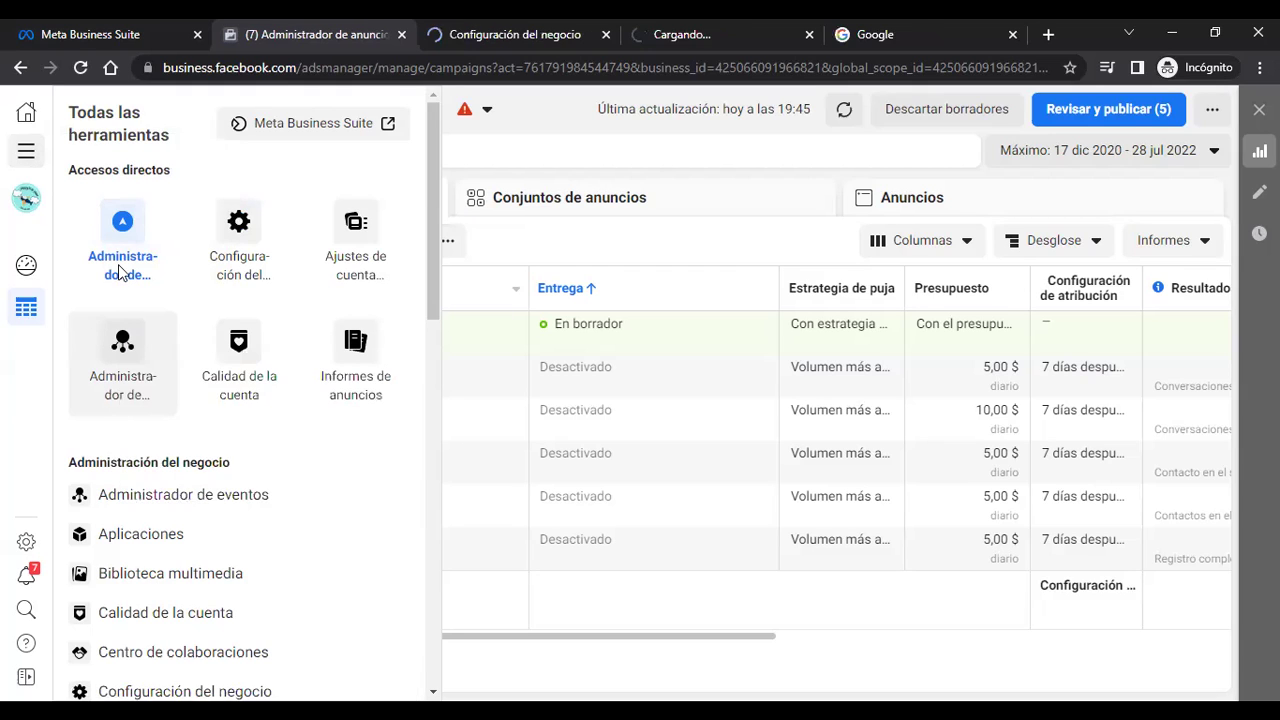
Step: Examine the Personas and Cuentas publicitarias sections of Configuración del negocio for the people and ad accounts listed
{"action": "left_click", "coordinate": [454, 34]}
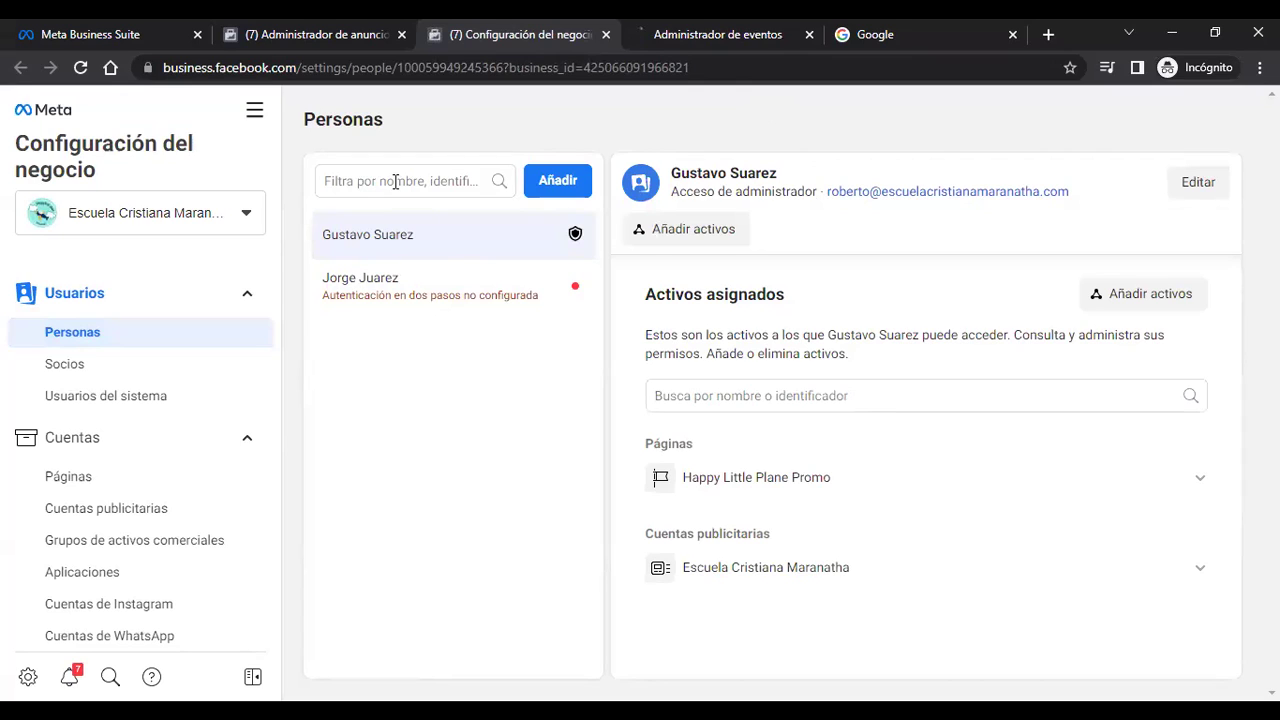
{"action": "left_click", "coordinate": [396, 181]}
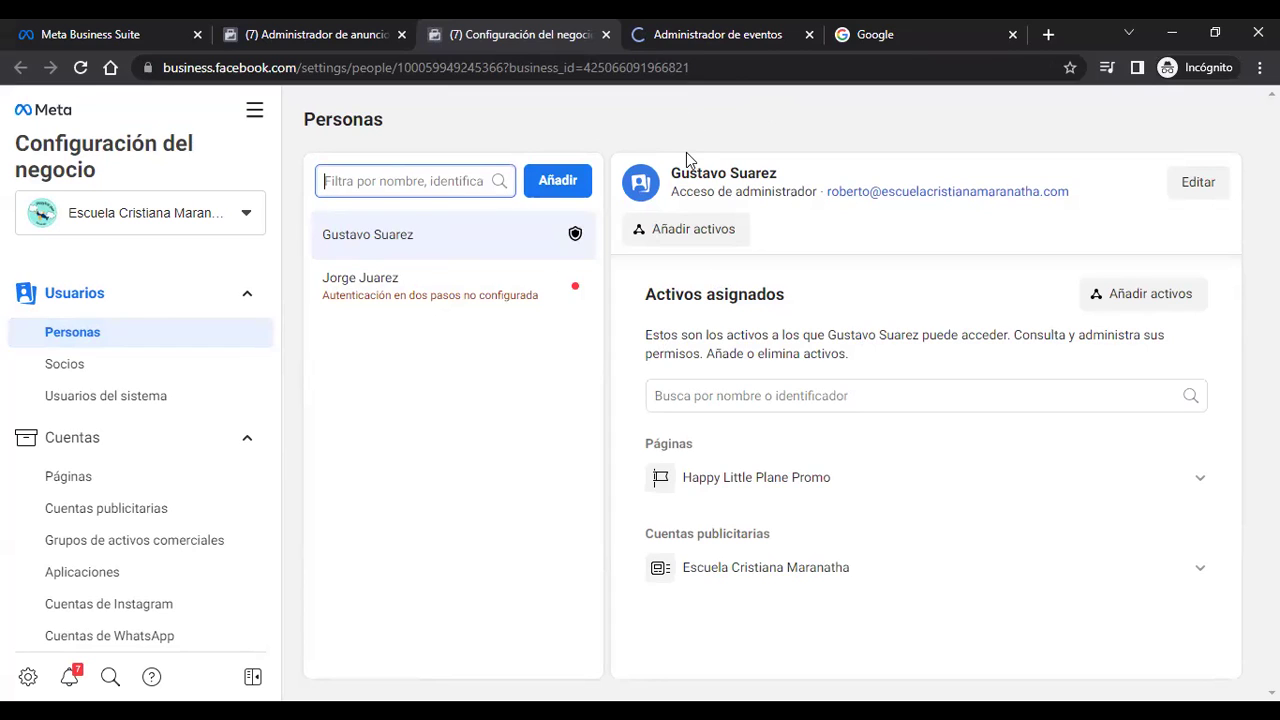
{"action": "left_click", "coordinate": [73, 512]}
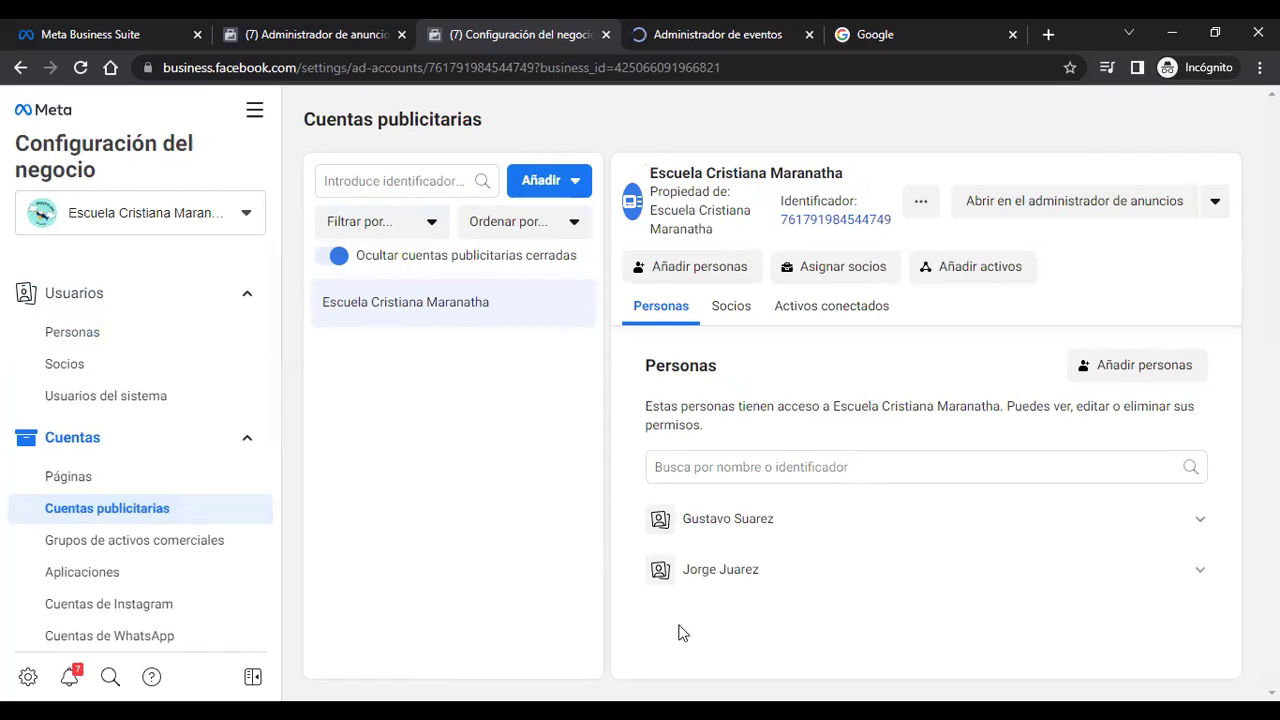
{"action": "left_click", "coordinate": [380, 178]}
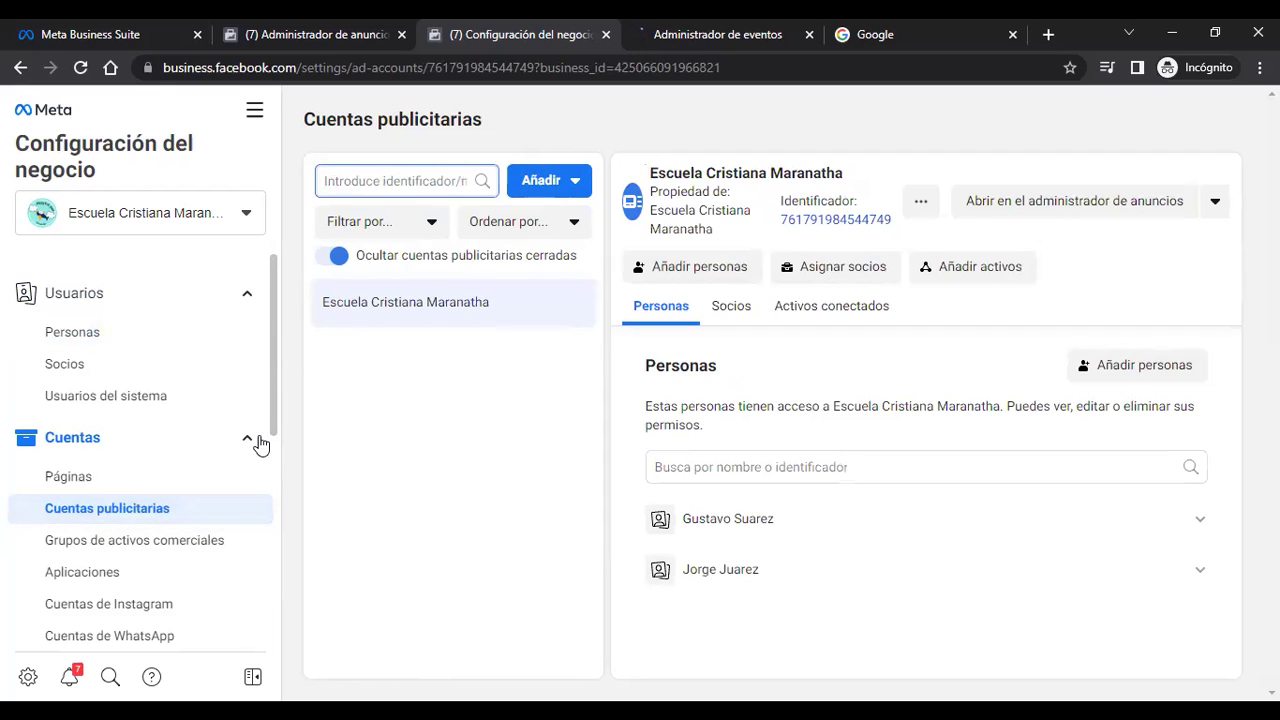
Step: Look through the sections listed in Configuración del negocio, check the Administrador de eventos page, and return to the business settings
{"action": "scroll", "coordinate": [274, 440], "scroll_direction": "down", "scroll_amount": 4}
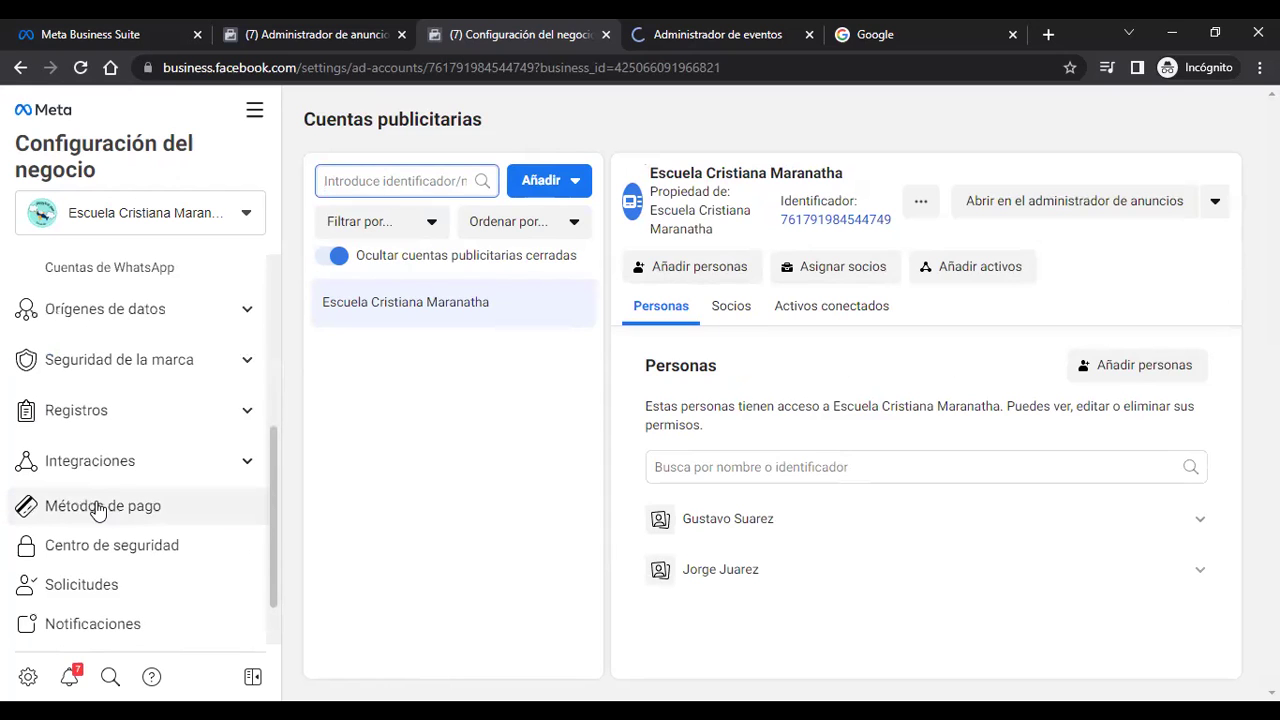
{"action": "left_click_drag", "start_coordinate": [270, 455], "coordinate": [281, 358]}
{"action": "scroll", "coordinate": [281, 358], "scroll_direction": "up", "scroll_amount": 1}
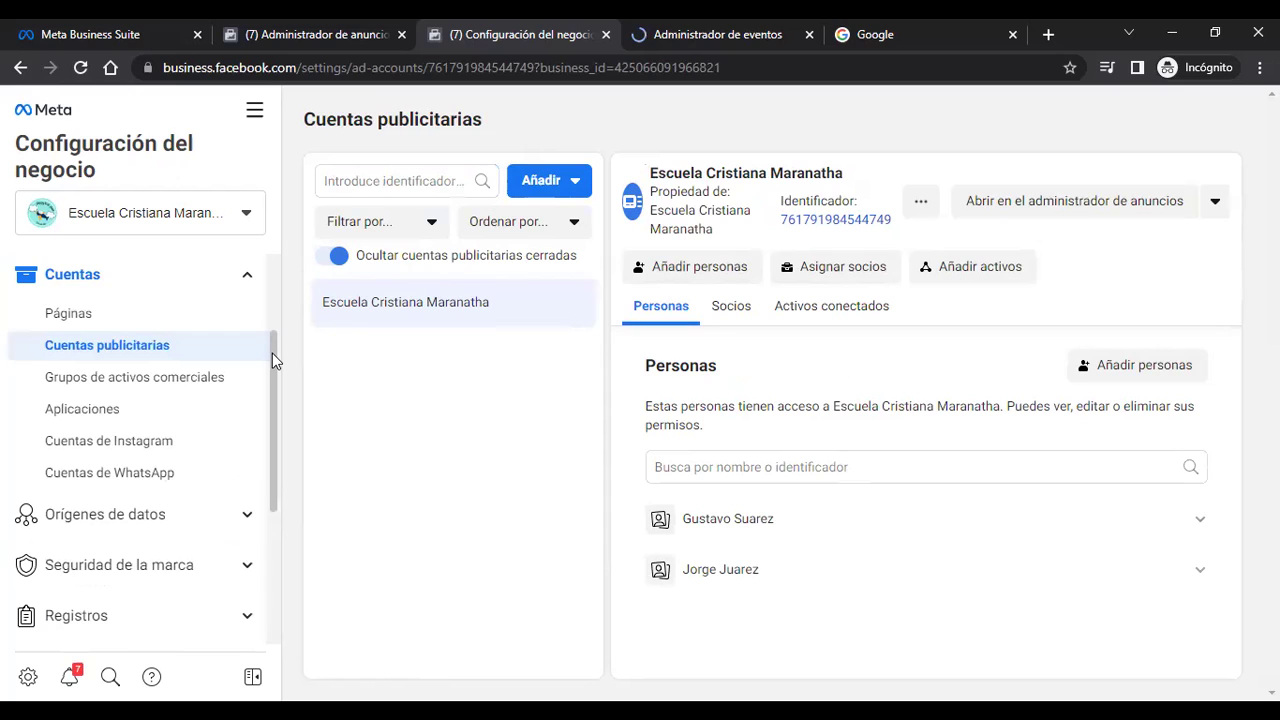
{"action": "left_click_drag", "start_coordinate": [272, 353], "coordinate": [274, 323]}
{"action": "scroll", "coordinate": [275, 295], "scroll_direction": "up", "scroll_amount": 1}
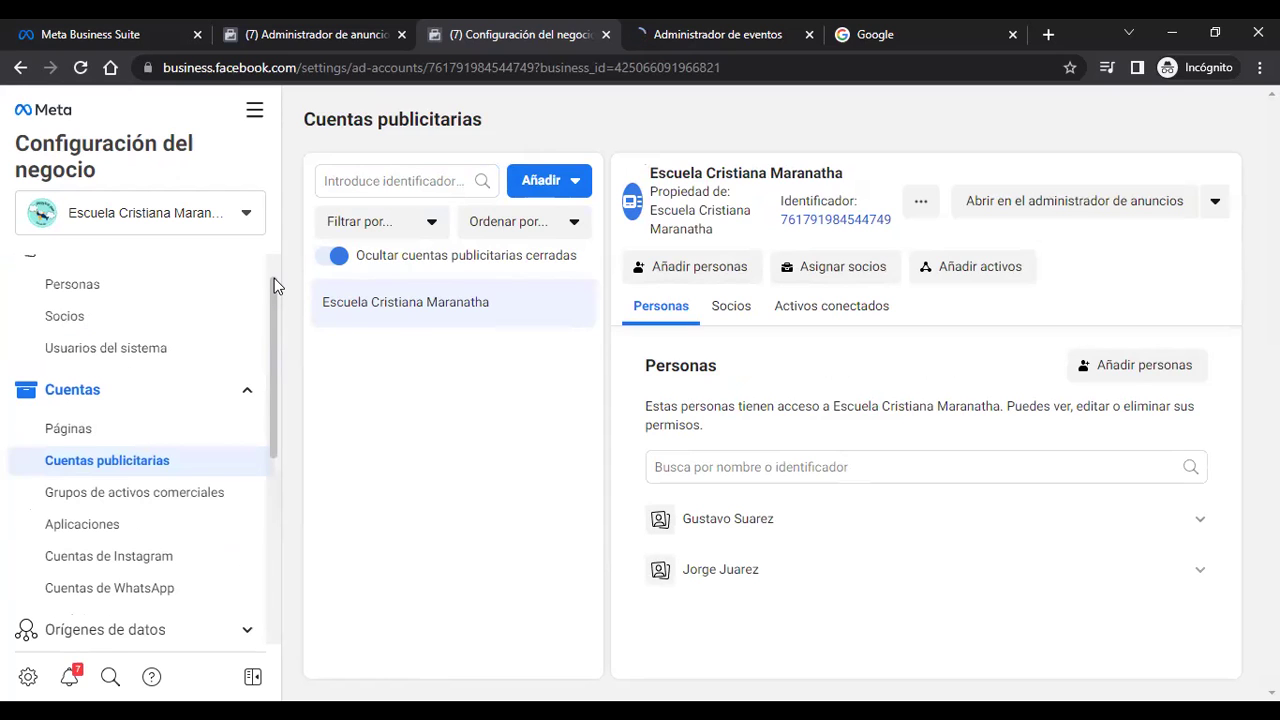
{"action": "scroll", "coordinate": [275, 286], "scroll_direction": "up", "scroll_amount": 1}
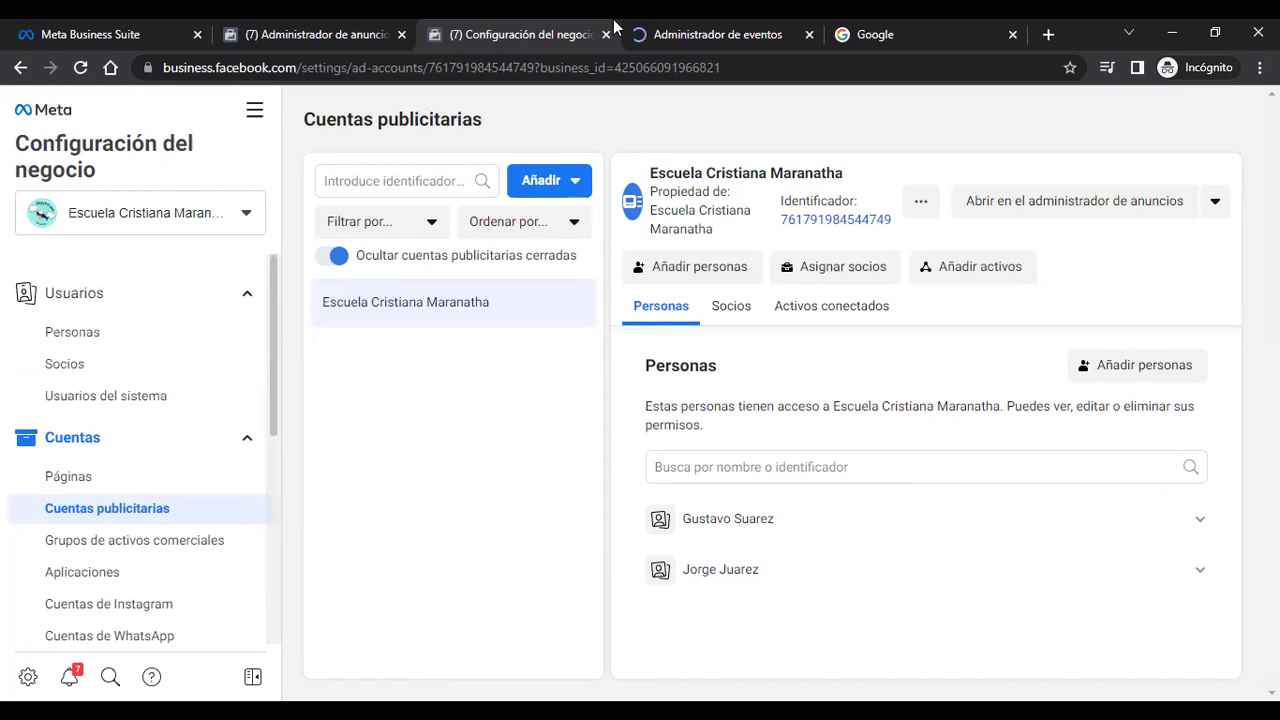
{"action": "left_click", "coordinate": [697, 36]}
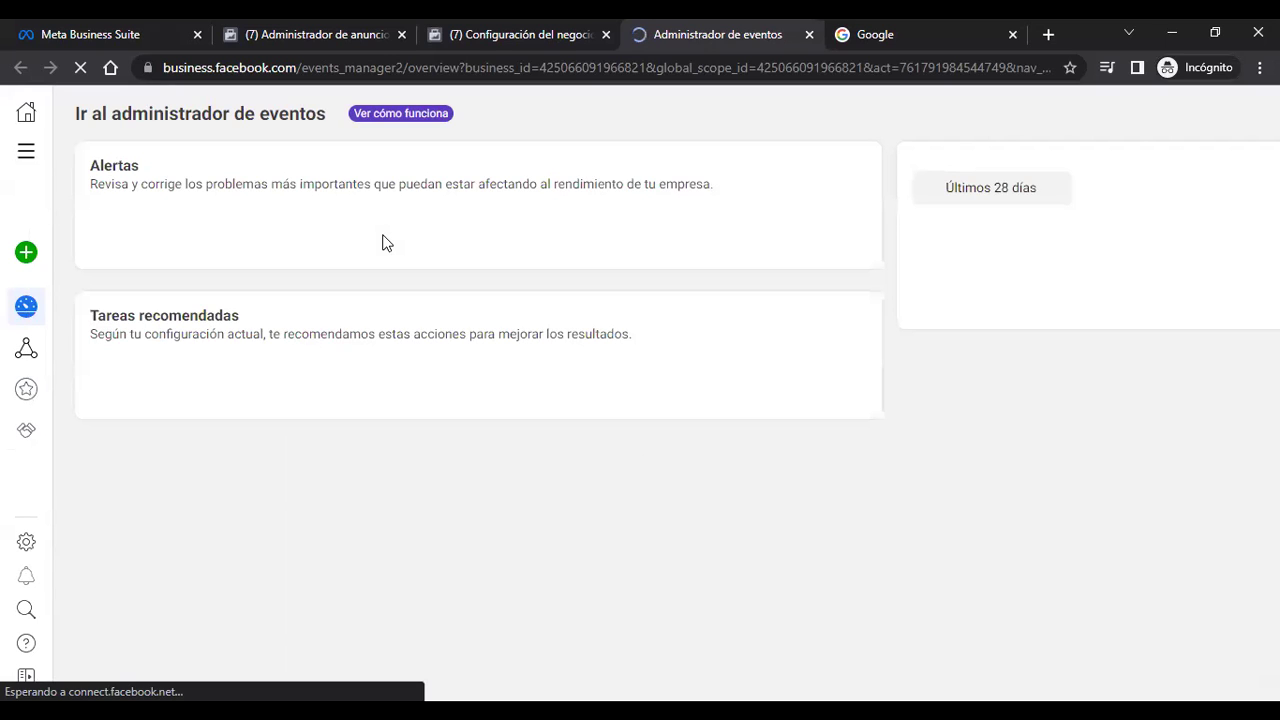
{"action": "left_click", "coordinate": [477, 25]}
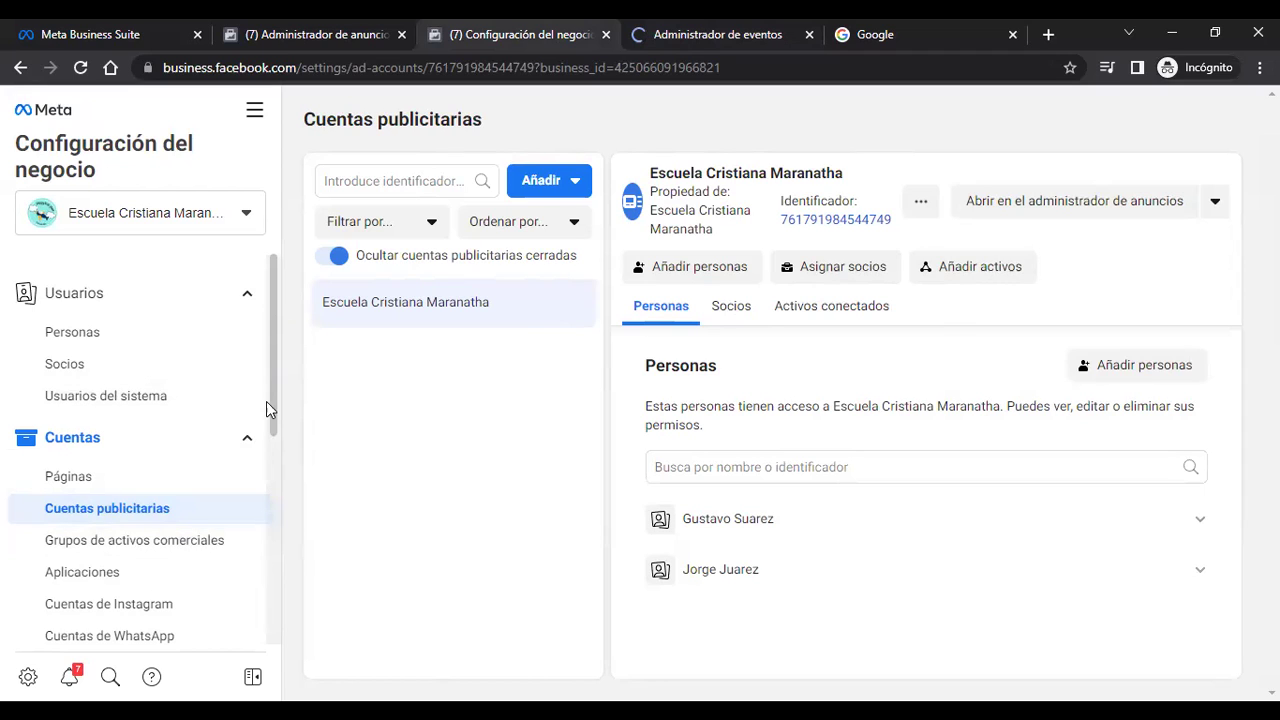
Step: Expand the Registros group in Configuración del negocio and open the Información del negocio section
{"action": "scroll", "coordinate": [266, 401], "scroll_direction": "down", "scroll_amount": 2}
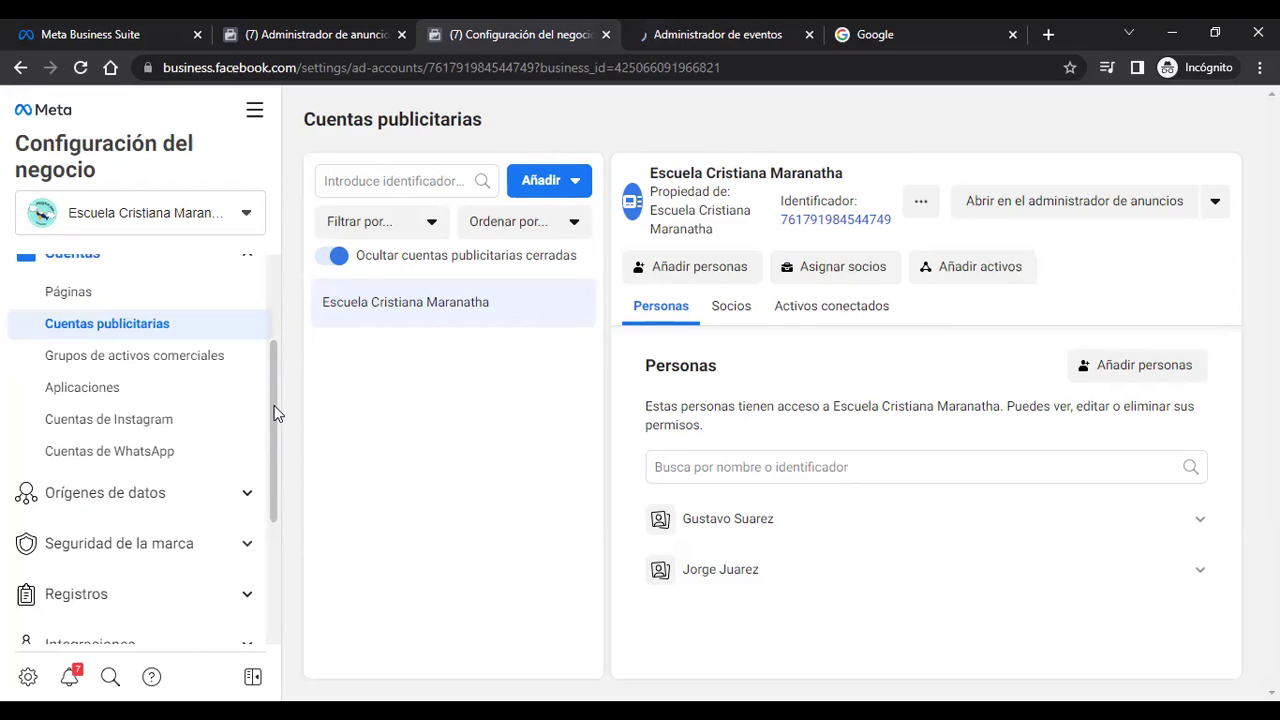
{"action": "scroll", "coordinate": [270, 460], "scroll_direction": "down", "scroll_amount": 1}
{"action": "scroll", "coordinate": [268, 466], "scroll_direction": "down", "scroll_amount": 1}
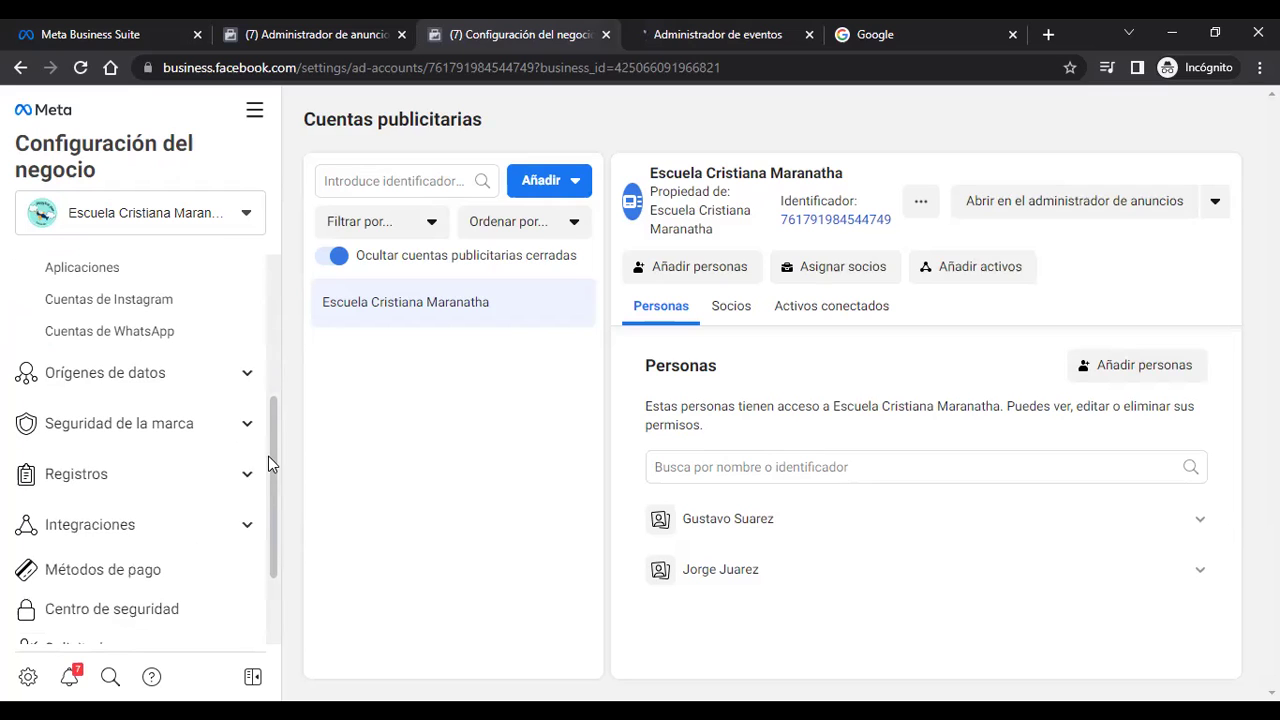
{"action": "left_click", "coordinate": [247, 478]}
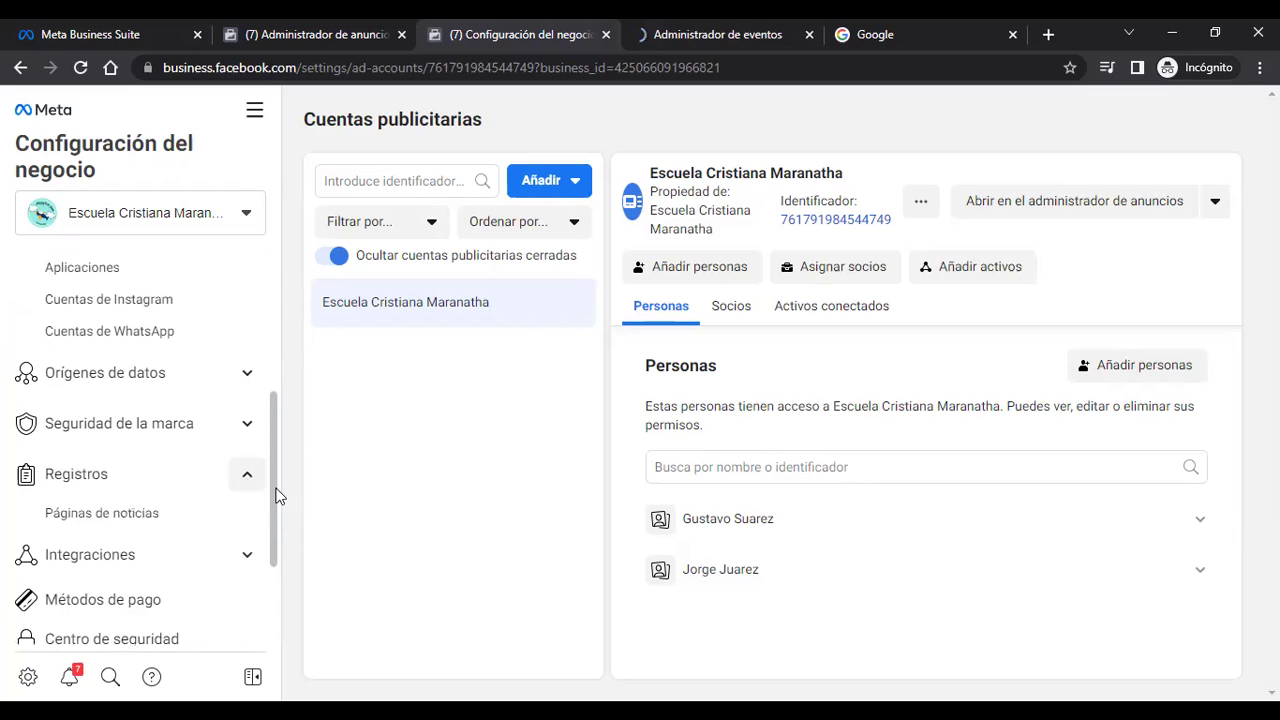
{"action": "scroll", "coordinate": [275, 510], "scroll_direction": "down", "scroll_amount": 1}
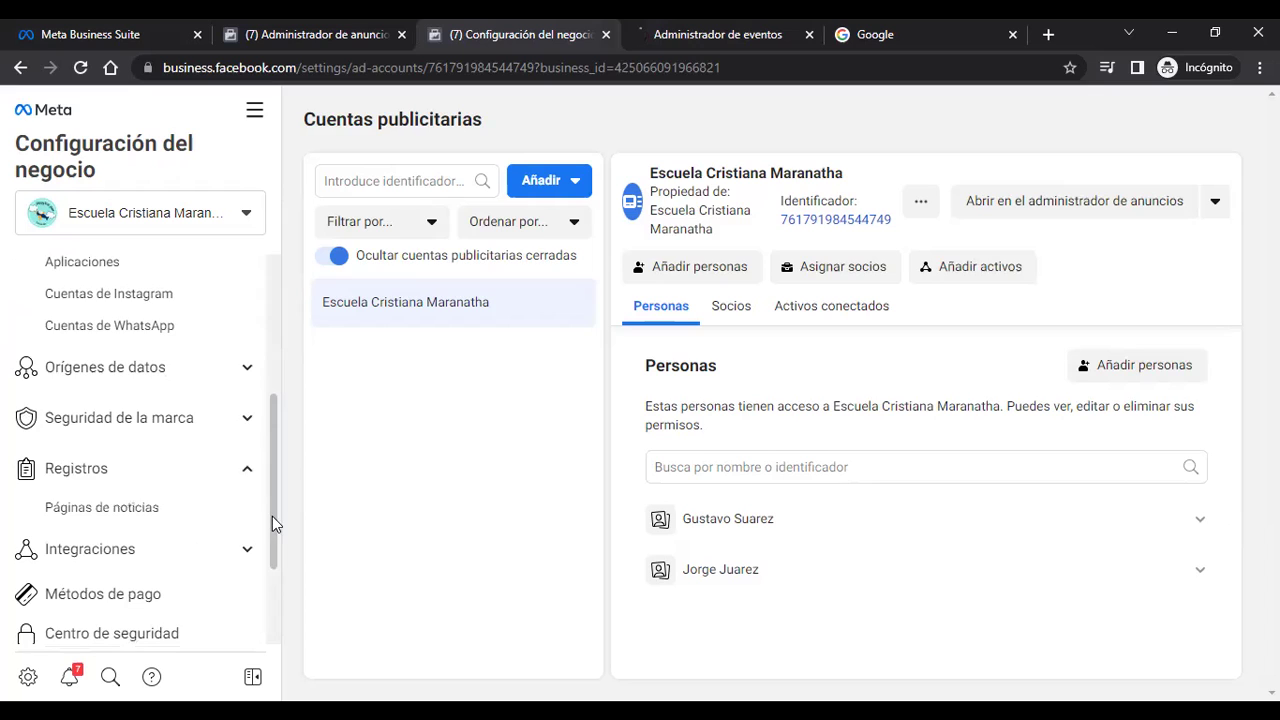
{"action": "scroll", "coordinate": [268, 555], "scroll_direction": "down", "scroll_amount": 3}
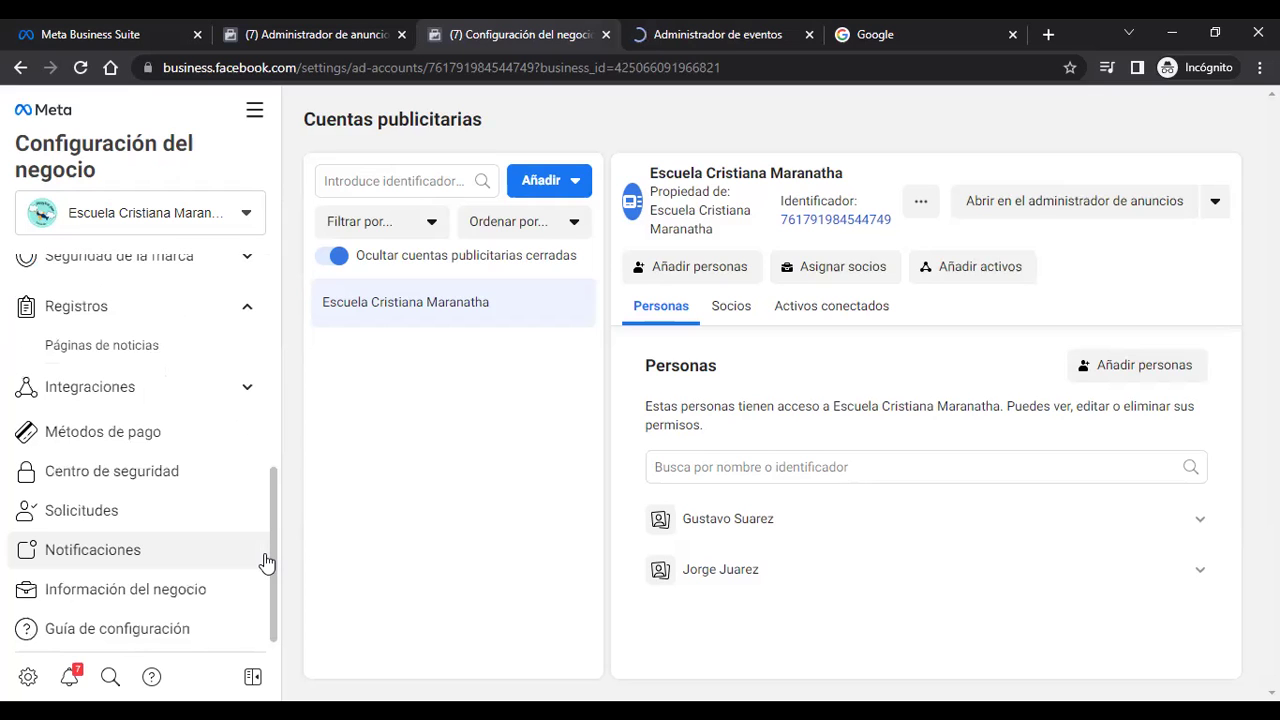
{"action": "left_click", "coordinate": [183, 592]}
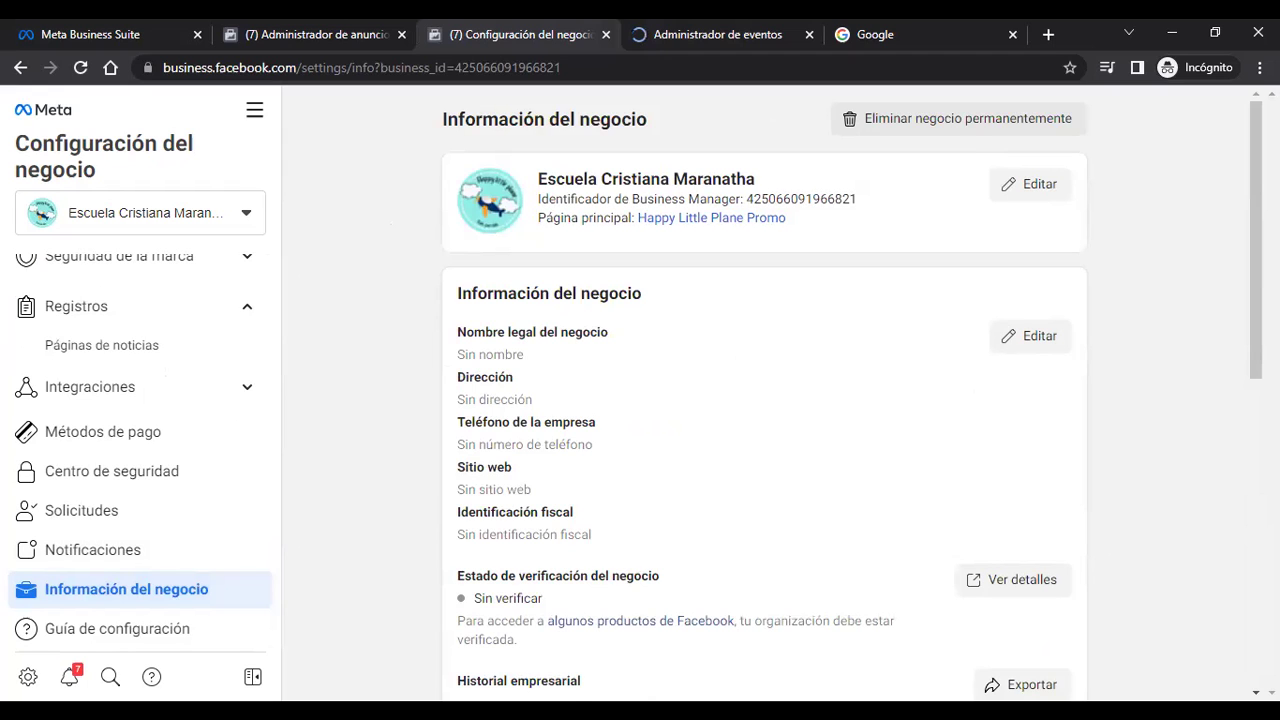
Step: Examine the Información del negocio page, including the business details, Historial empresarial, Opciones del negocio and Mi información
{"action": "scroll", "coordinate": [765, 400], "scroll_direction": "down", "scroll_amount": 1}
{"action": "scroll", "coordinate": [765, 400], "scroll_direction": "down", "scroll_amount": 1}
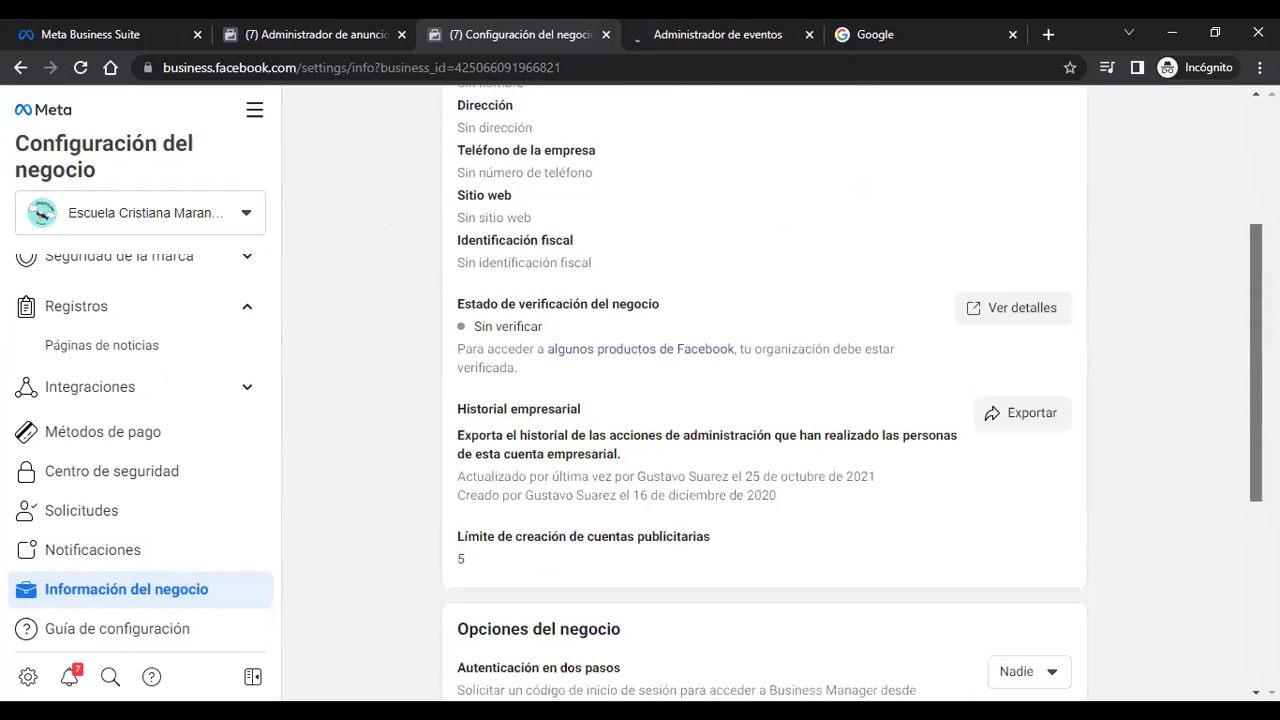
{"action": "scroll", "coordinate": [765, 400], "scroll_direction": "down", "scroll_amount": 2}
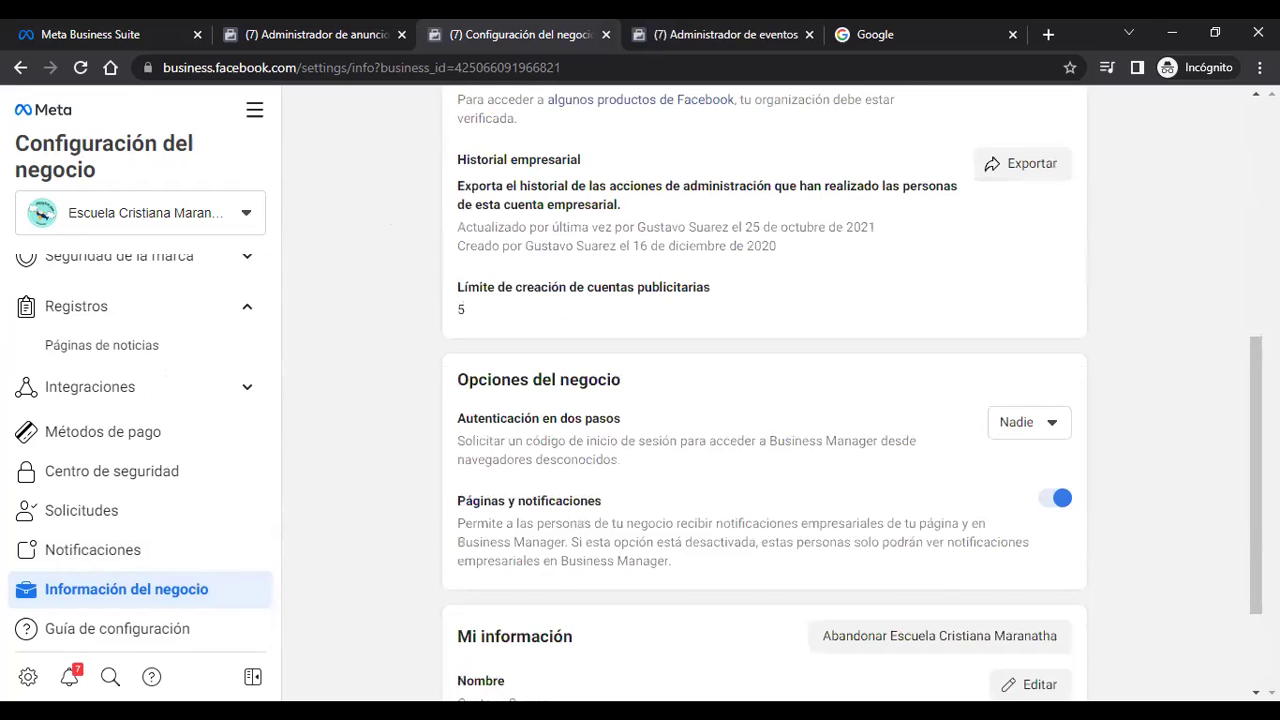
{"action": "scroll", "coordinate": [765, 400], "scroll_direction": "down", "scroll_amount": 1}
{"action": "scroll", "coordinate": [765, 400], "scroll_direction": "down", "scroll_amount": 1}
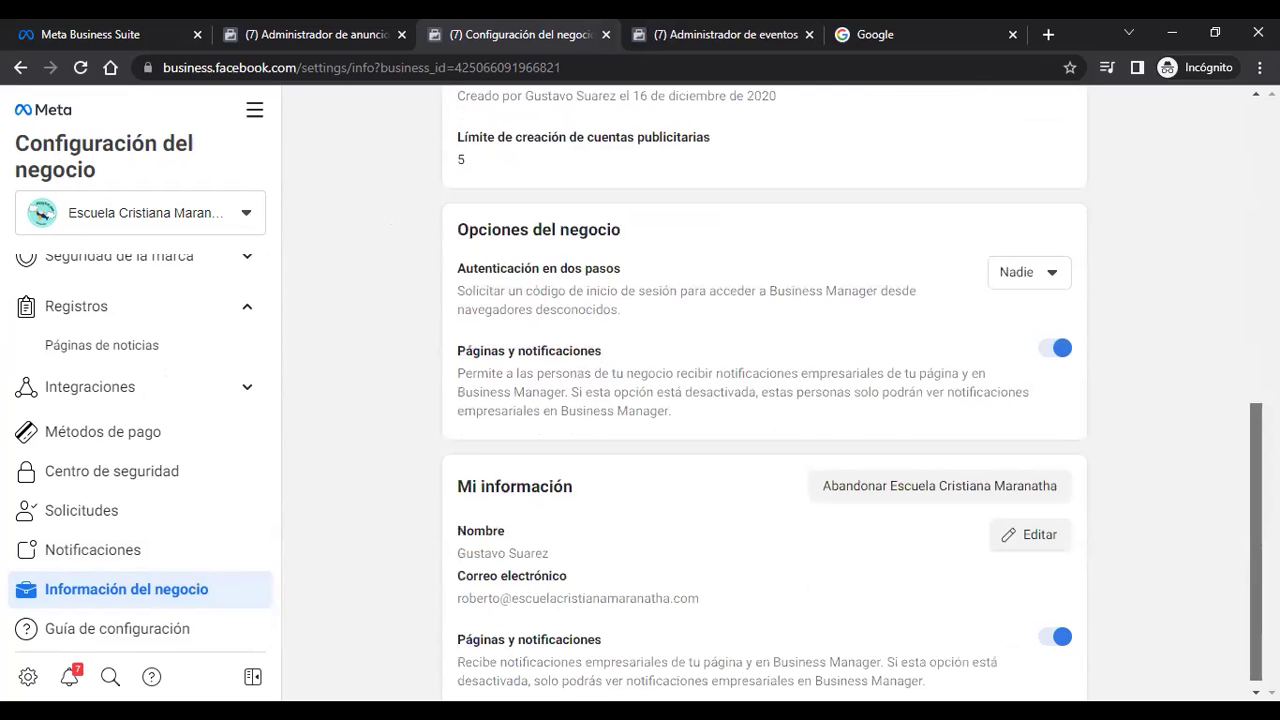
{"action": "scroll", "coordinate": [765, 400], "scroll_direction": "down", "scroll_amount": 1}
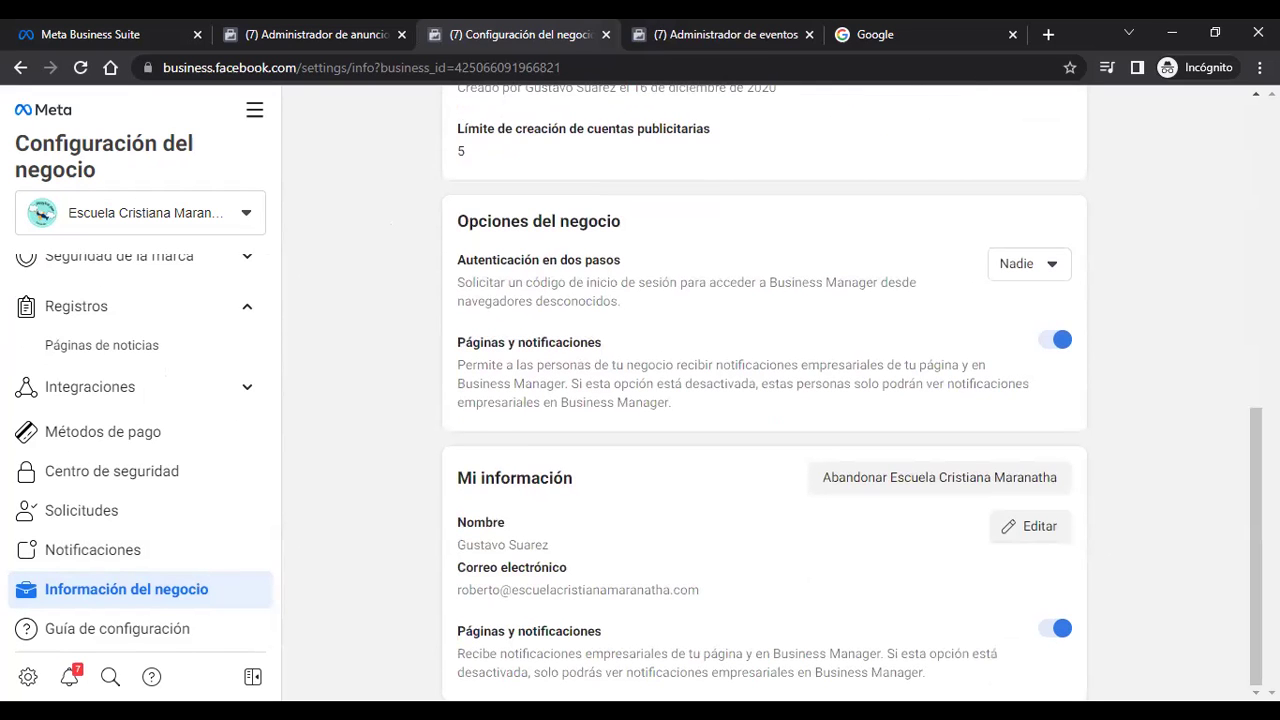
{"action": "scroll", "coordinate": [765, 400], "scroll_direction": "up", "scroll_amount": 5}
{"action": "scroll", "coordinate": [358, 370], "scroll_direction": "up", "scroll_amount": 2}
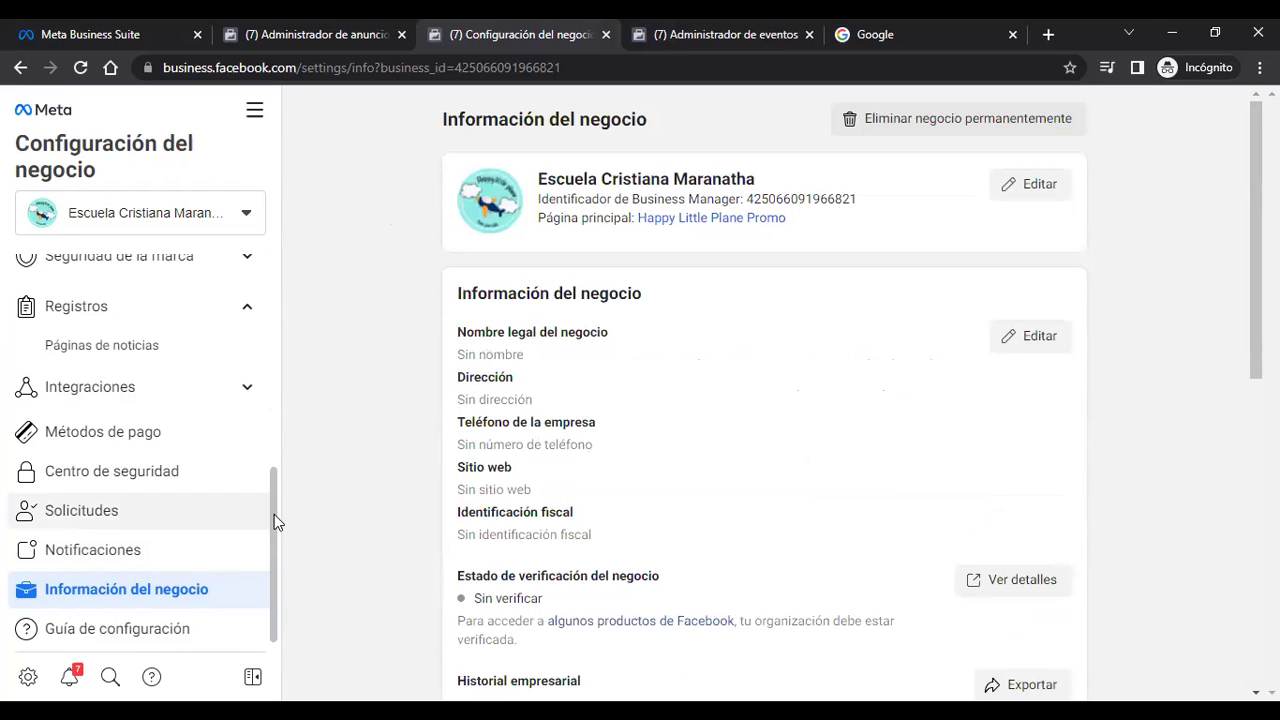
Step: Return to the Personas section under Usuarios in Configuración del negocio
{"action": "scroll", "coordinate": [90, 470], "scroll_direction": "up", "scroll_amount": 1}
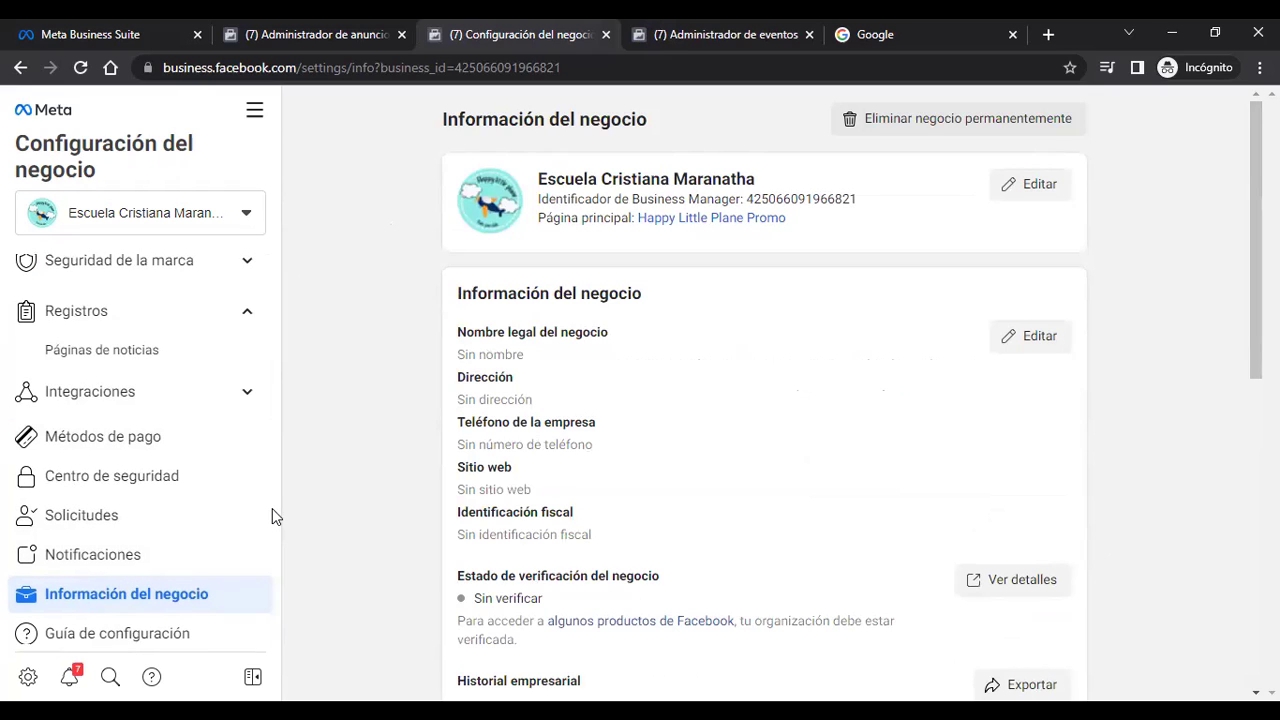
{"action": "scroll", "coordinate": [276, 470], "scroll_direction": "up", "scroll_amount": 1}
{"action": "scroll", "coordinate": [278, 440], "scroll_direction": "up", "scroll_amount": 1}
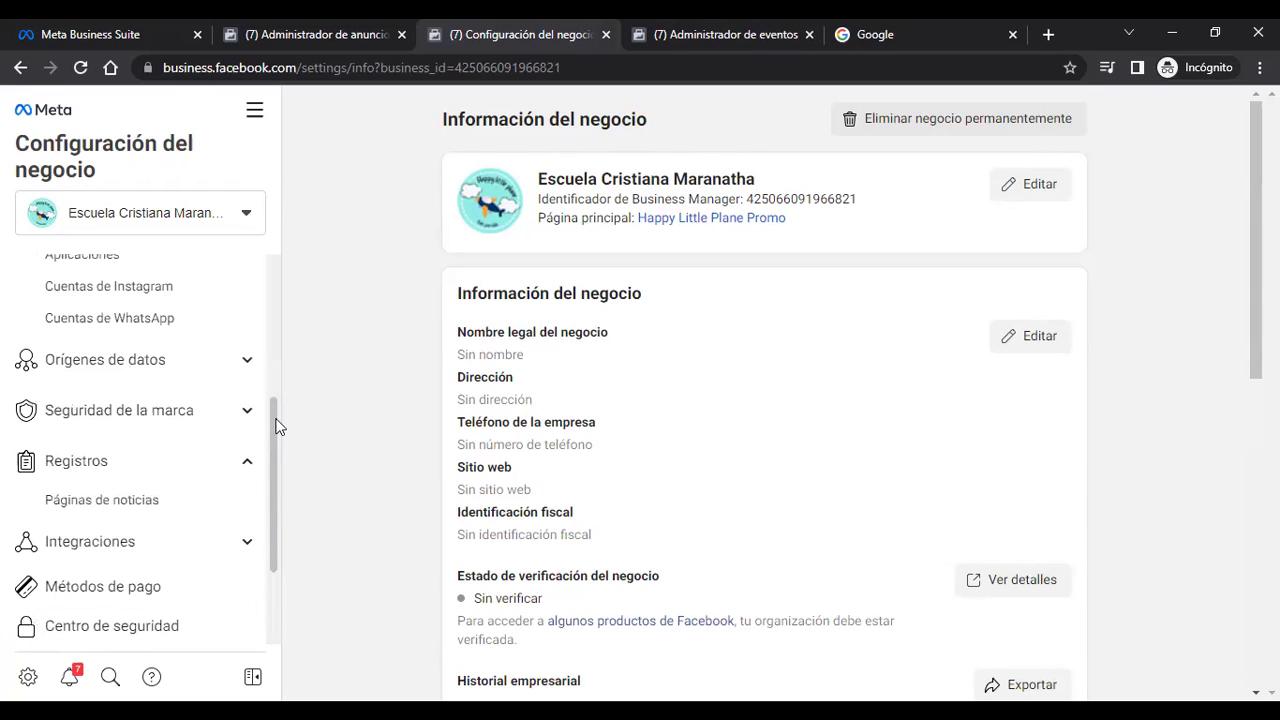
{"action": "scroll", "coordinate": [277, 385], "scroll_direction": "up", "scroll_amount": 1}
{"action": "scroll", "coordinate": [278, 340], "scroll_direction": "up", "scroll_amount": 2}
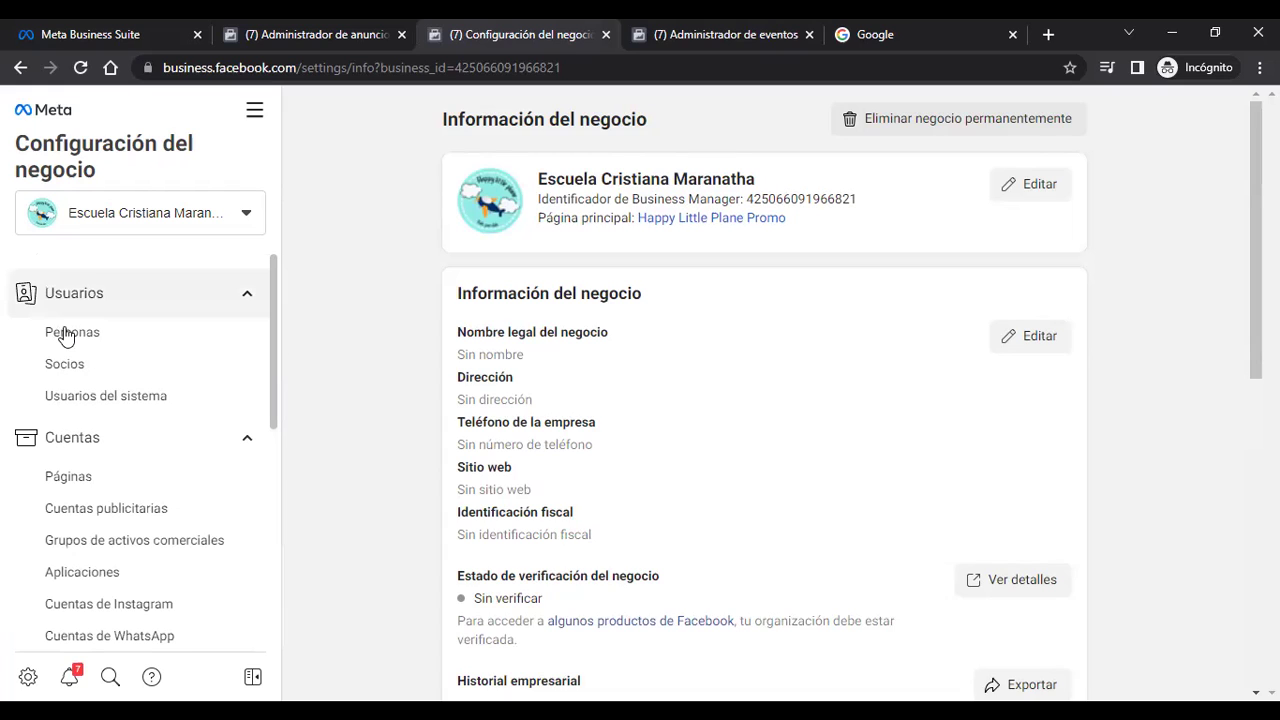
{"action": "left_click", "coordinate": [66, 337]}
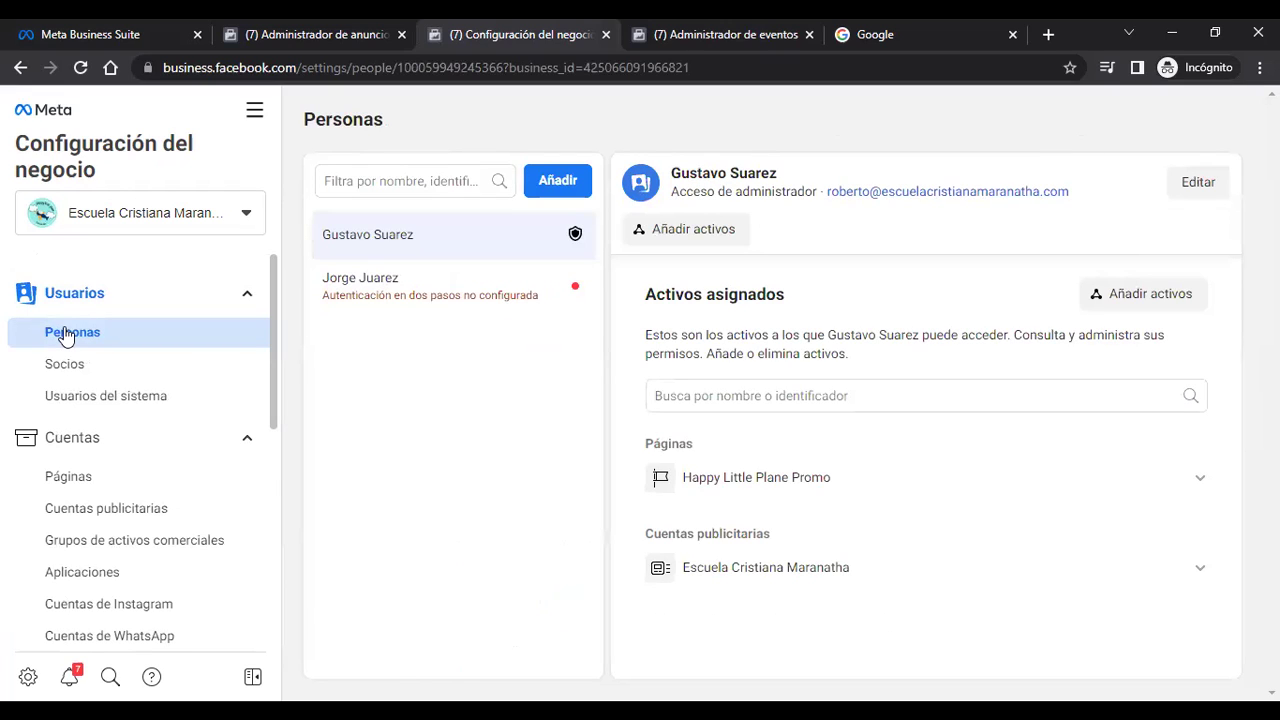
Step: Close the list of all tools in Administrador de anuncios and switch to the Meta Business Suite home page
{"action": "left_click", "coordinate": [311, 27]}
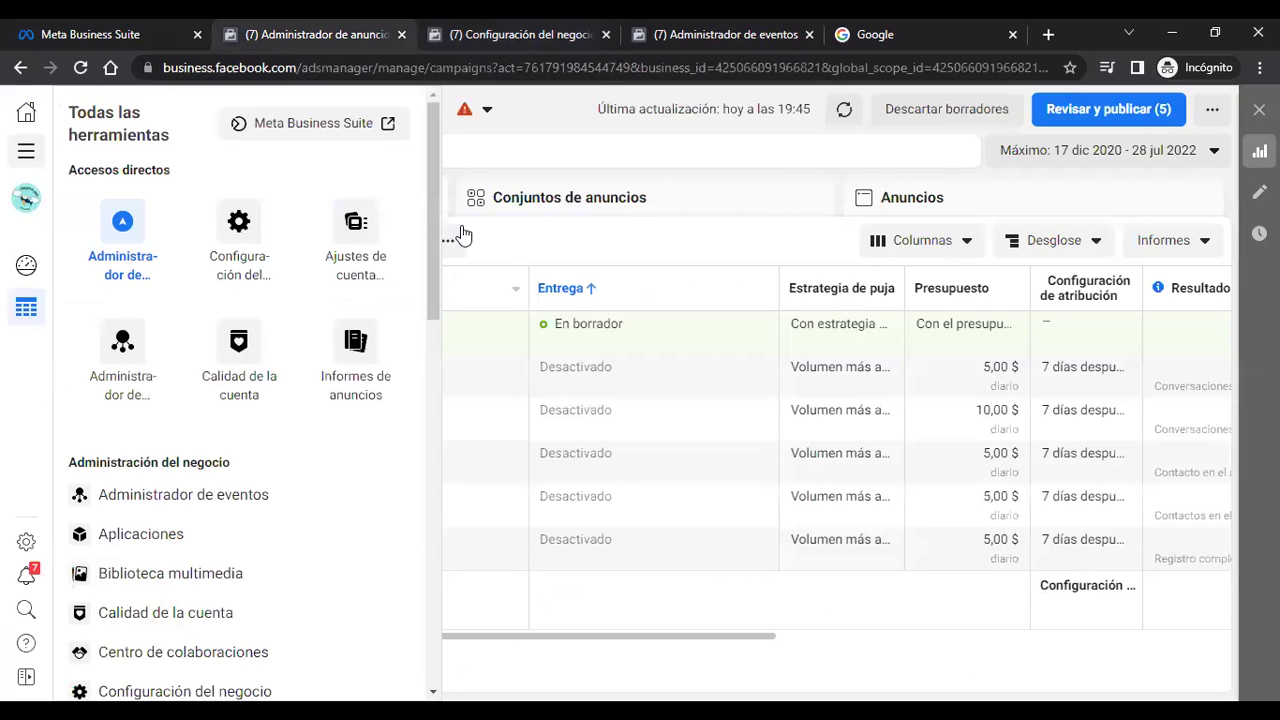
{"action": "left_click", "coordinate": [474, 157]}
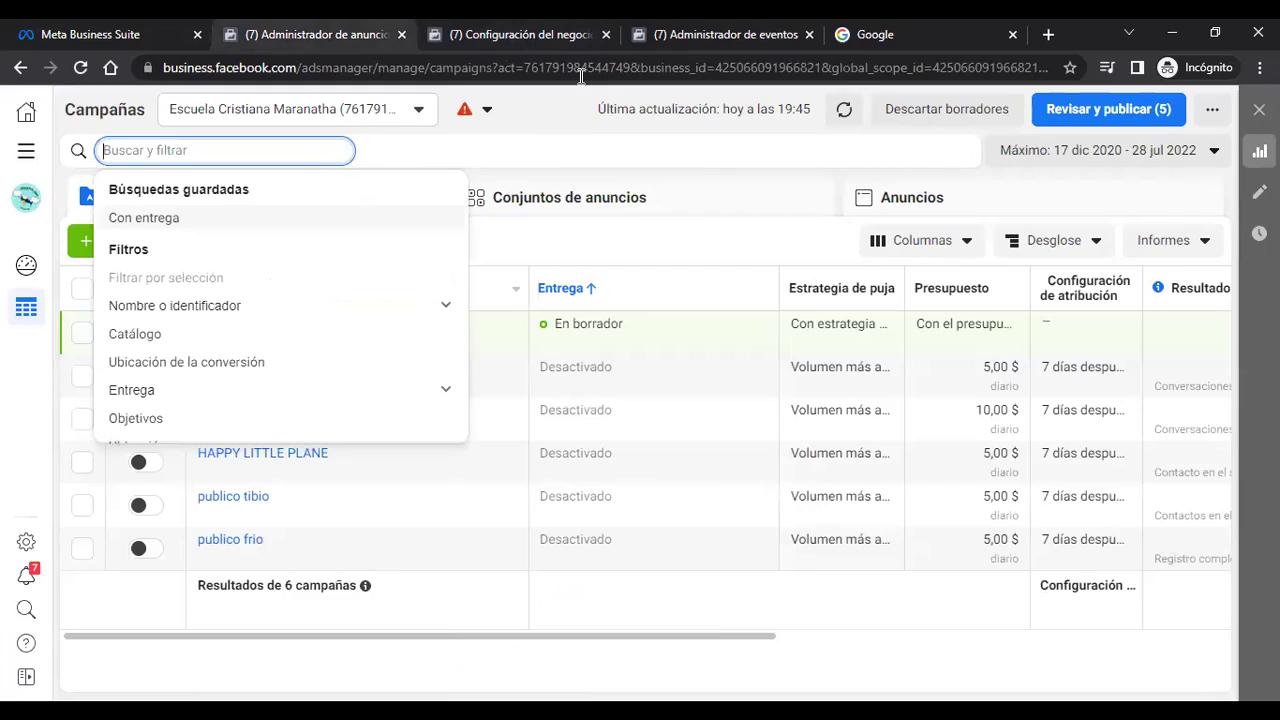
{"action": "left_click", "coordinate": [98, 32]}
Step: Search Google for "BUSINESS MANAGER"
{"action": "left_click", "coordinate": [858, 41]}
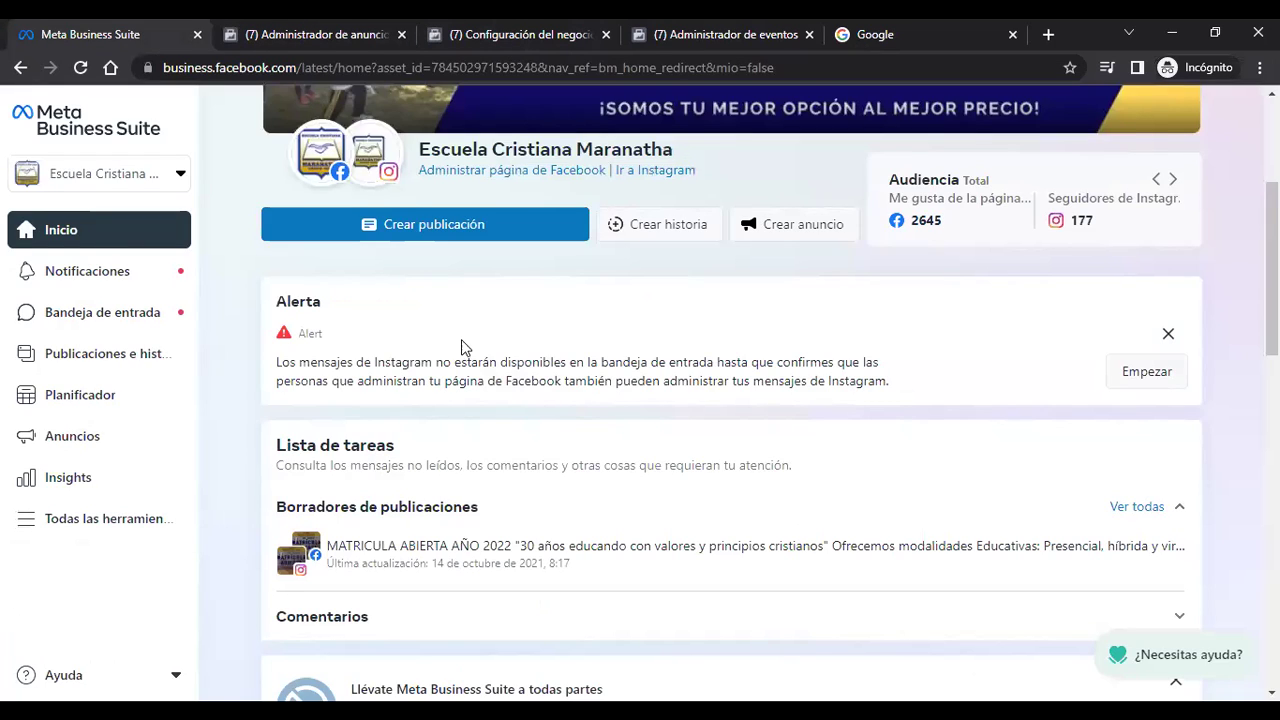
{"action": "left_click", "coordinate": [491, 270]}
{"action": "type", "text": "B"}
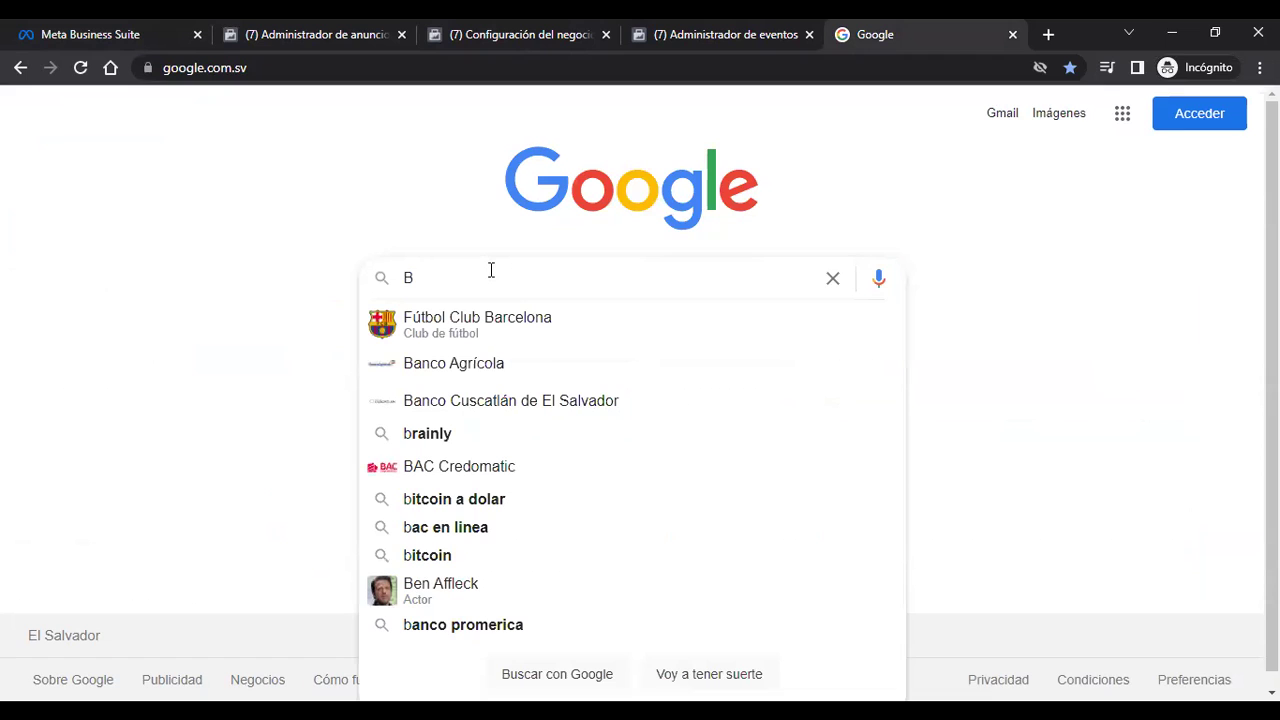
{"action": "type", "text": "USINESS"}
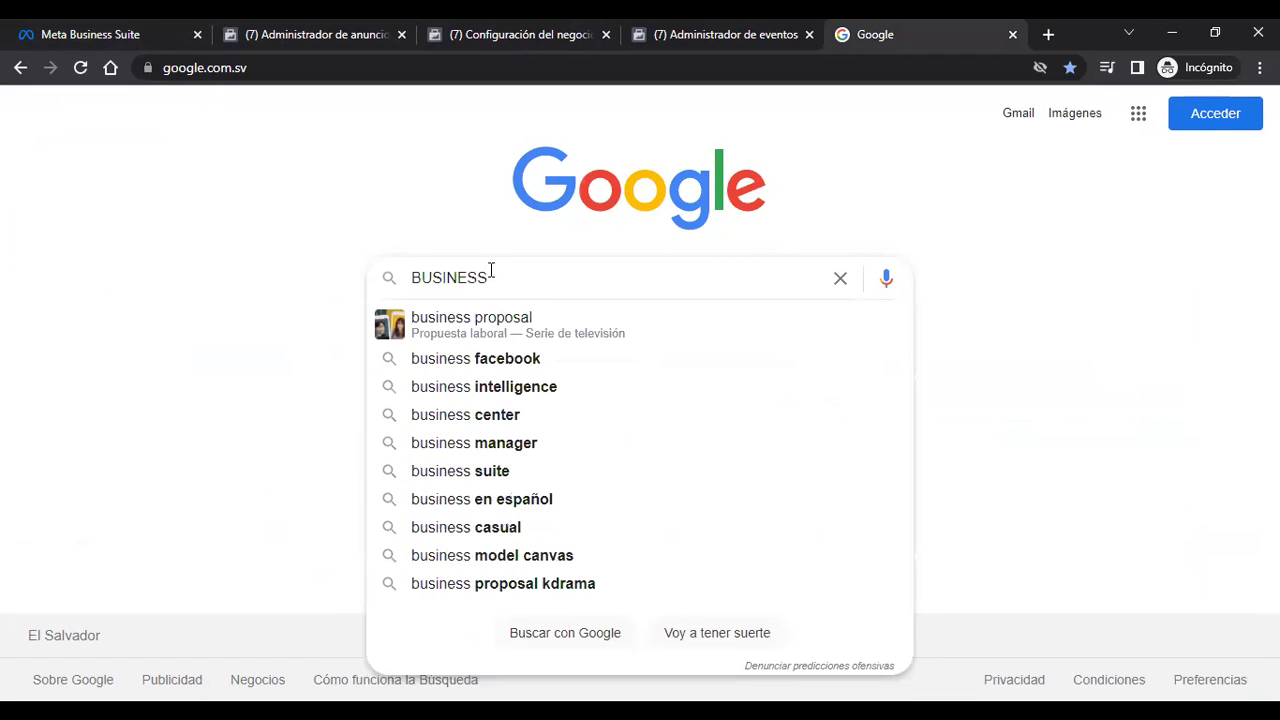
{"action": "type", "text": " MANAGER"}
{"action": "key", "text": "Return"}
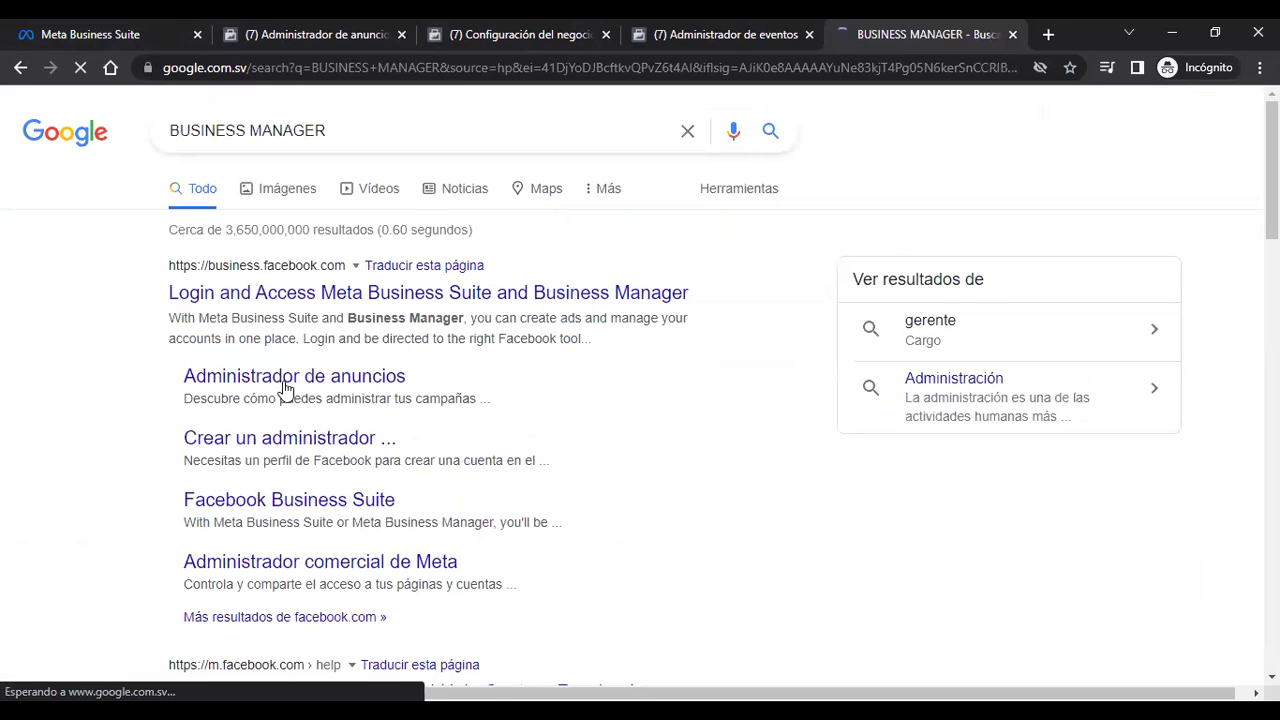
Step: In Meta Business Suite, check the list of business accounts and open the overview of all tools
{"action": "left_click", "coordinate": [45, 35]}
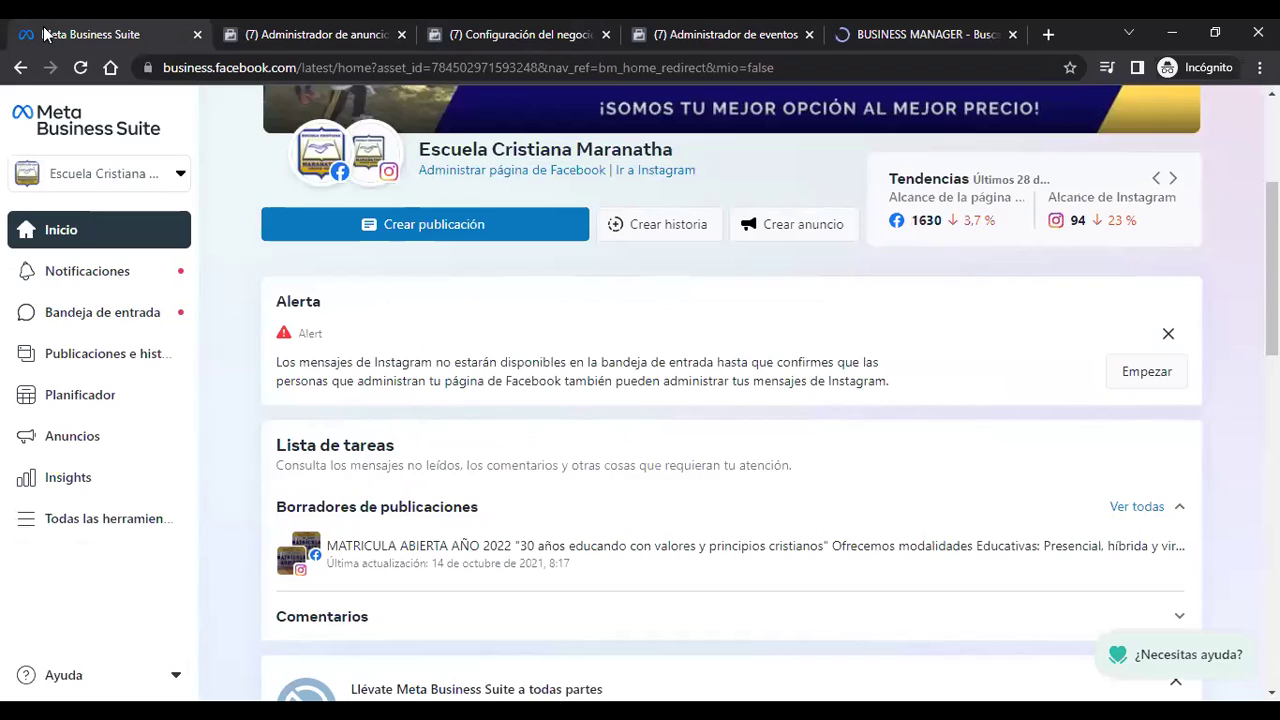
{"action": "left_click", "coordinate": [181, 176]}
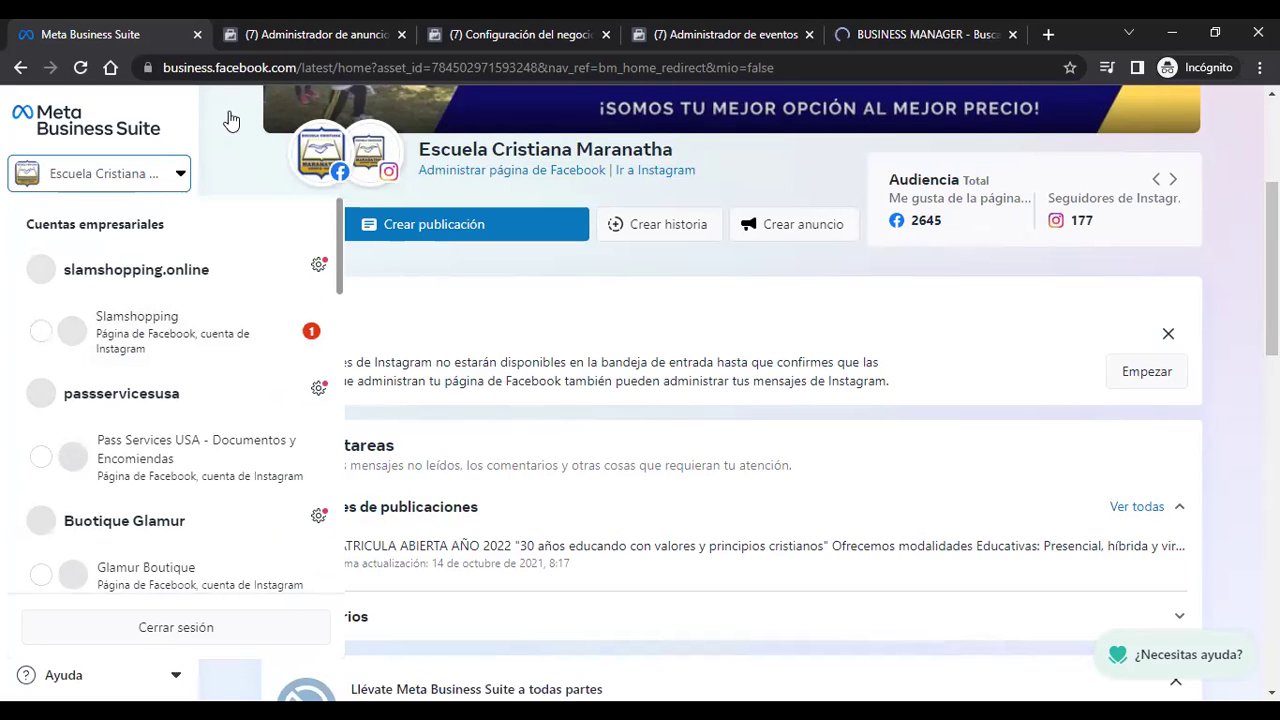
{"action": "left_click", "coordinate": [443, 283]}
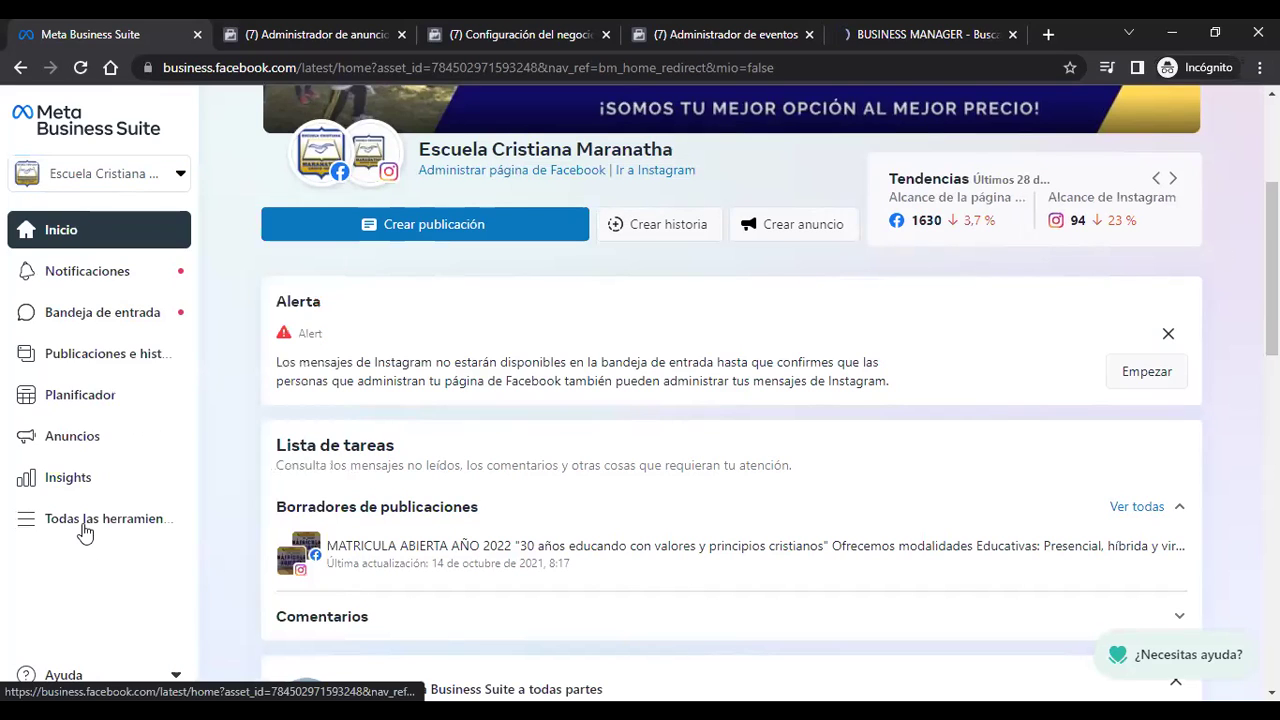
{"action": "mouse_move", "coordinate": [85, 532]}
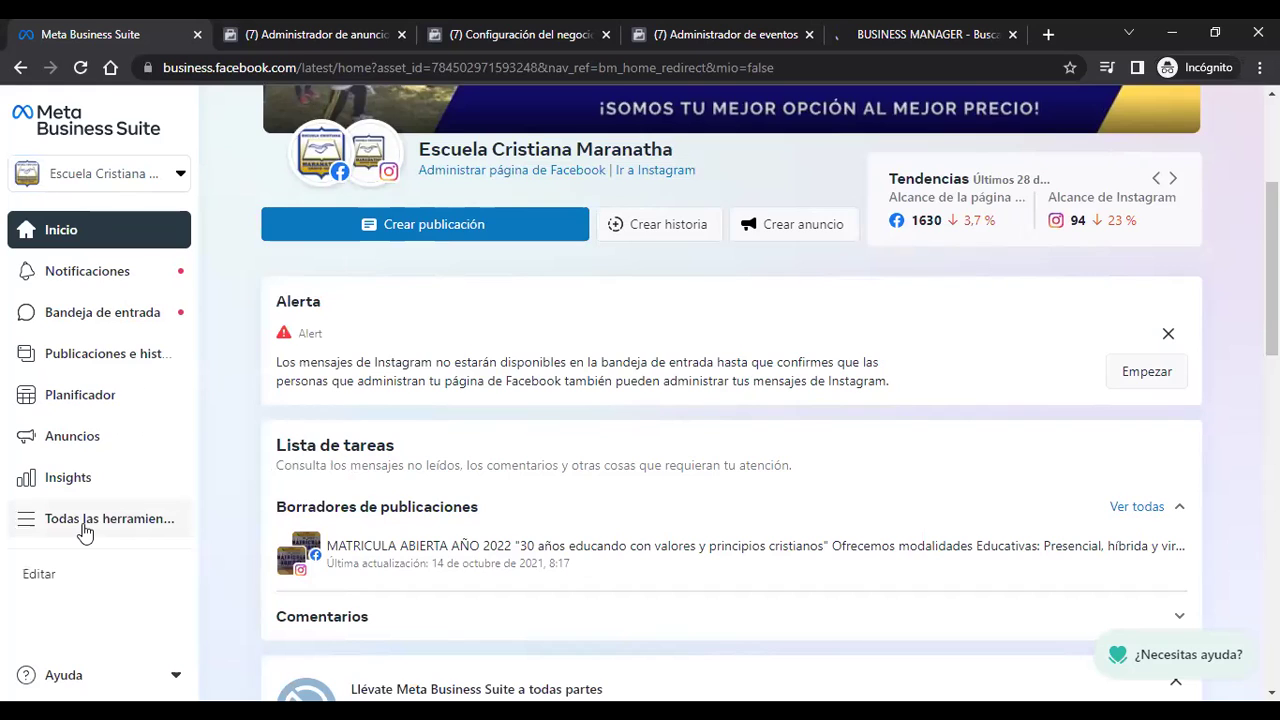
{"action": "left_click", "coordinate": [85, 530]}
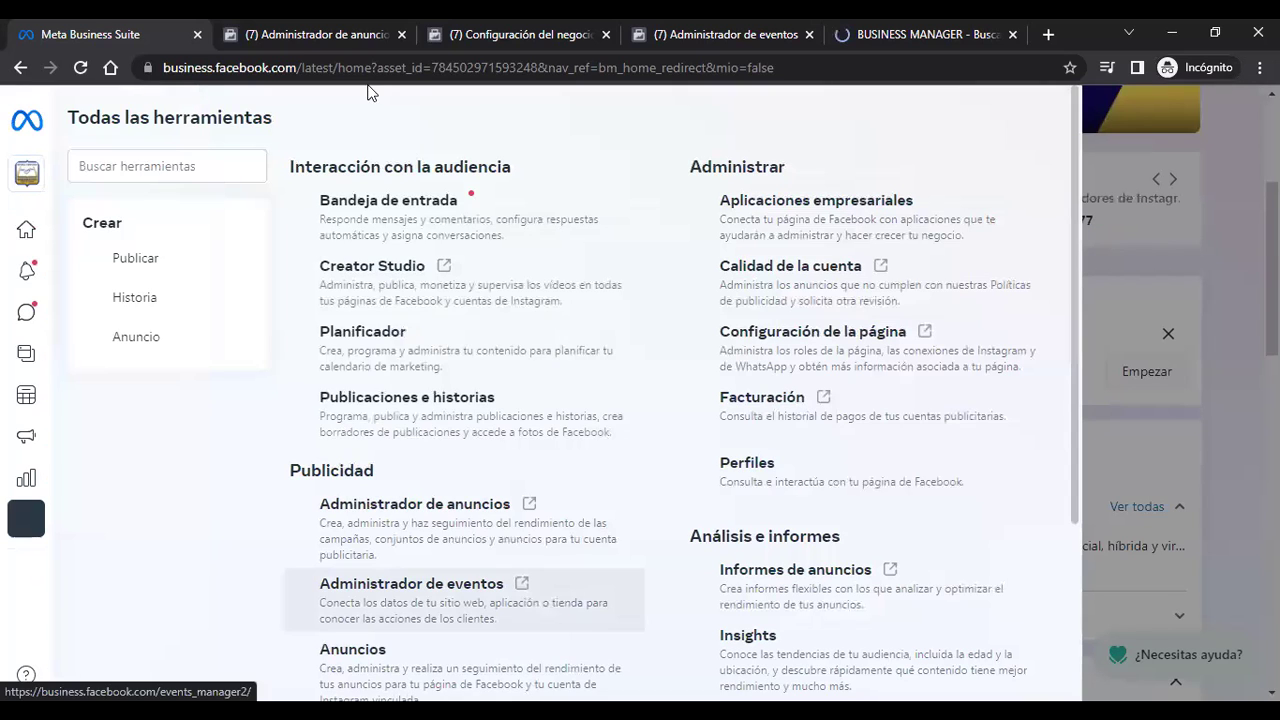
Step: Dismiss the filter suggestions above the campaigns in Administrador de anuncios and try to open the list of all tools
{"action": "left_click", "coordinate": [287, 36]}
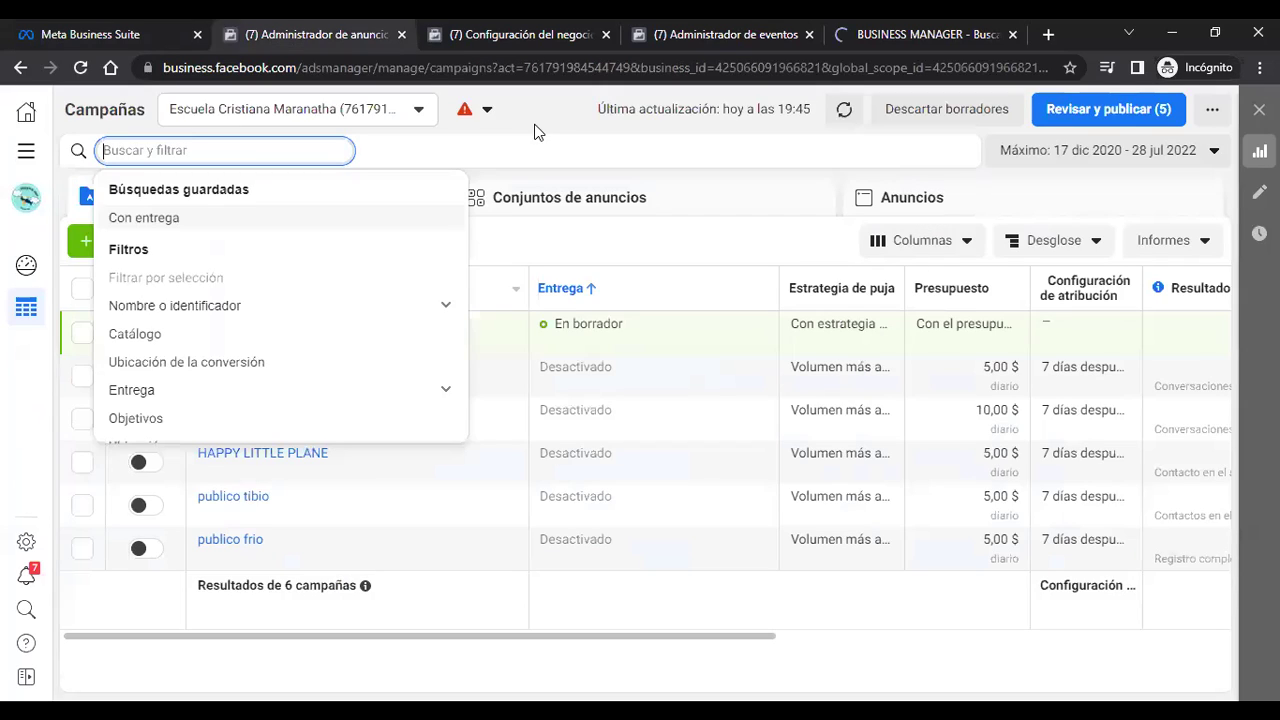
{"action": "left_click", "coordinate": [534, 131]}
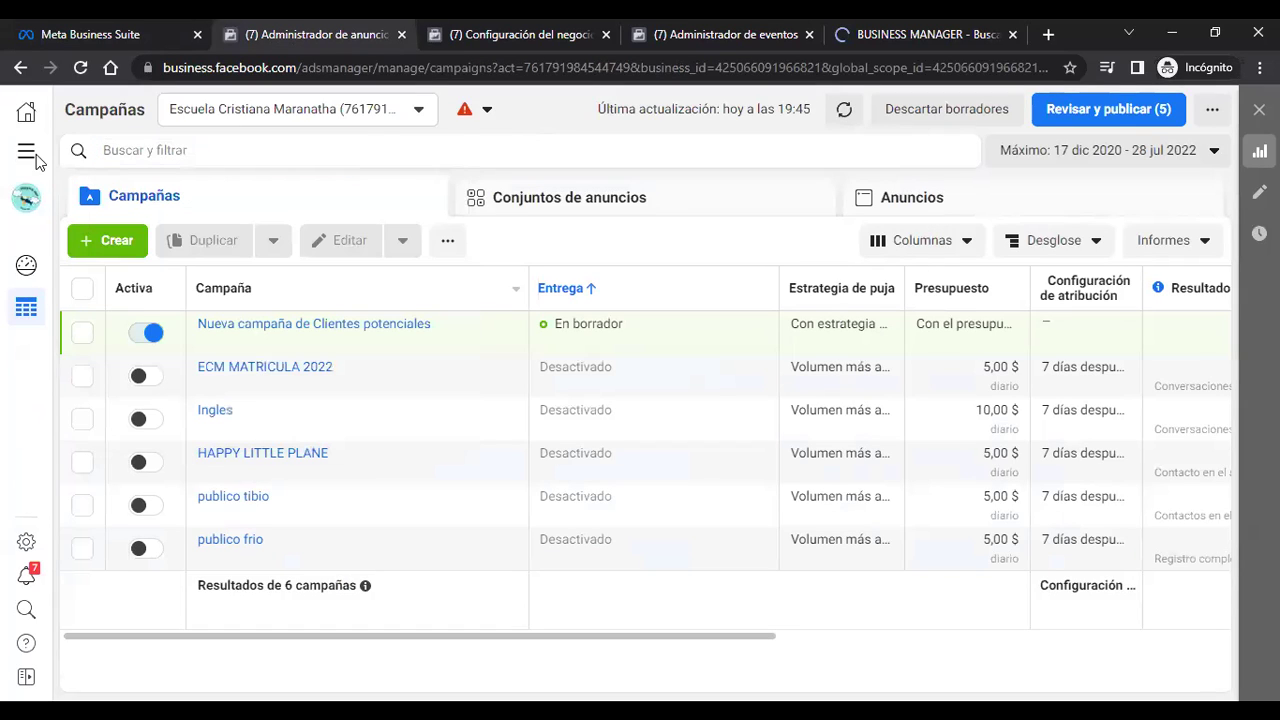
{"action": "left_click", "coordinate": [26, 156]}
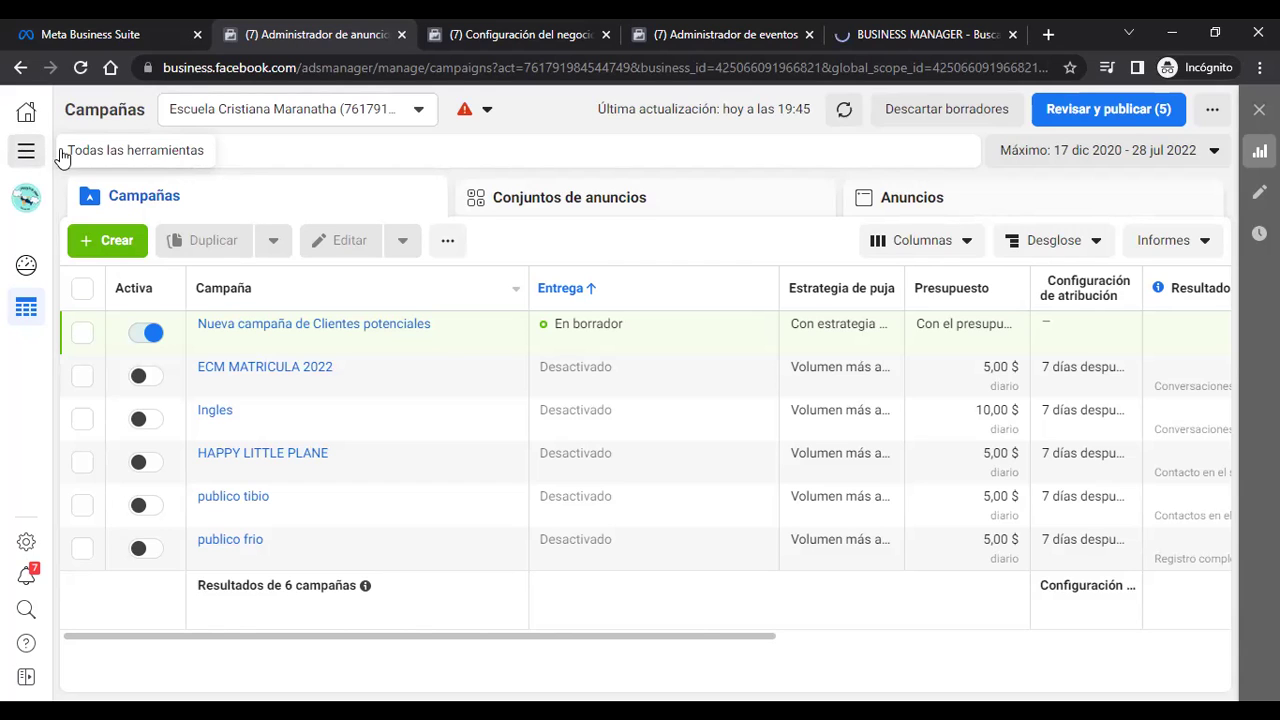
Step: Look over the list of all tools and the selectable ad accounts in Administrador de anuncios
{"action": "mouse_move", "coordinate": [82, 148]}
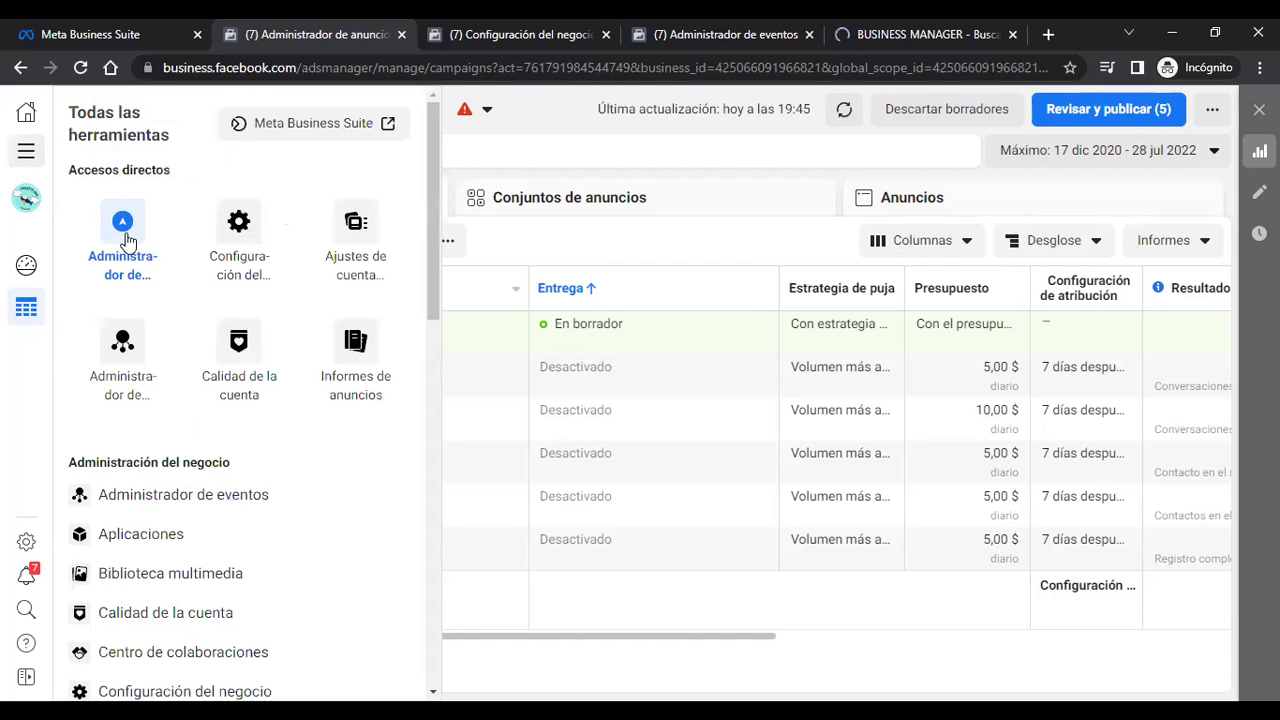
{"action": "left_click", "coordinate": [596, 145]}
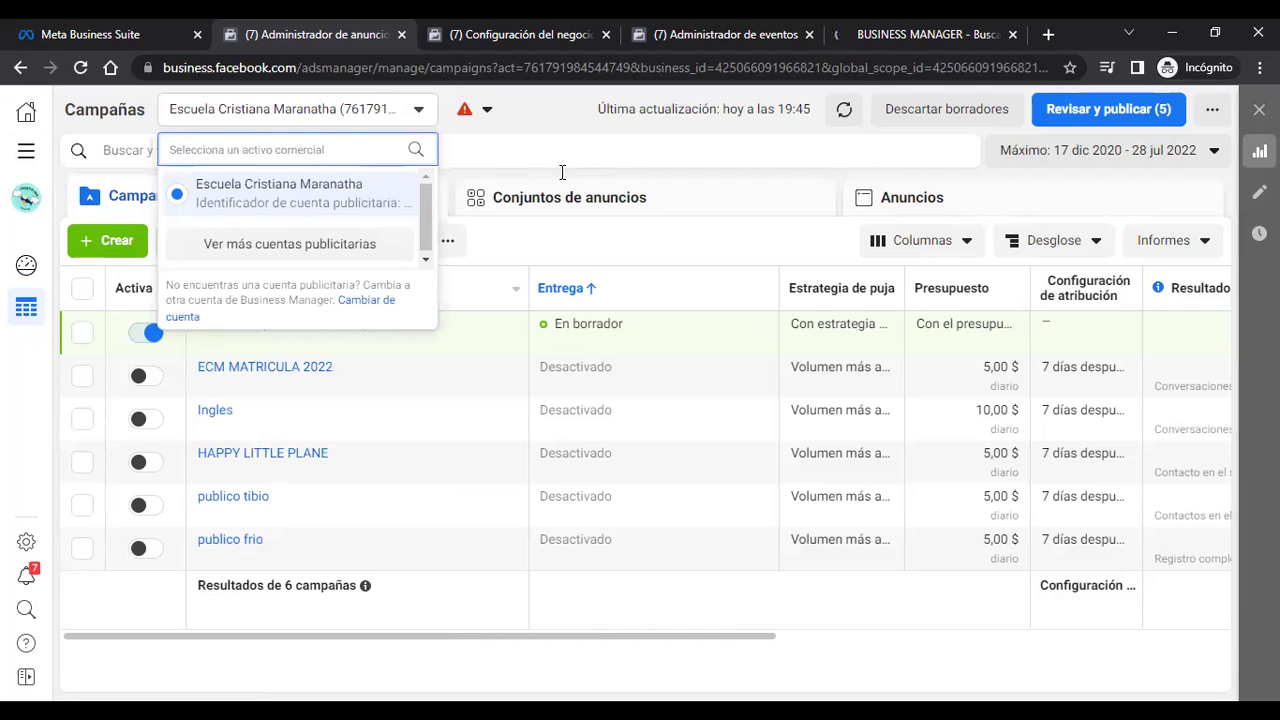
{"action": "left_click", "coordinate": [562, 142]}
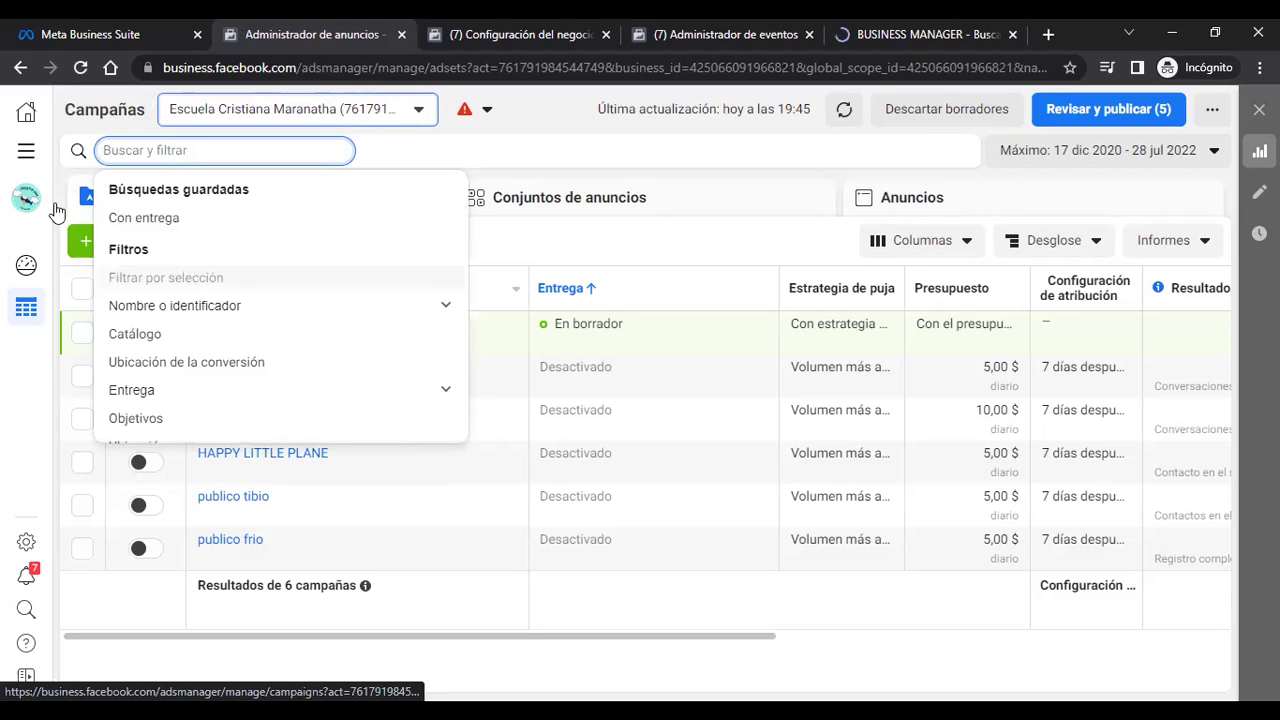
Step: Close the Configuración del negocio, Administrador de eventos and BUSINESS MANAGER search pages
{"action": "left_click", "coordinate": [606, 38]}
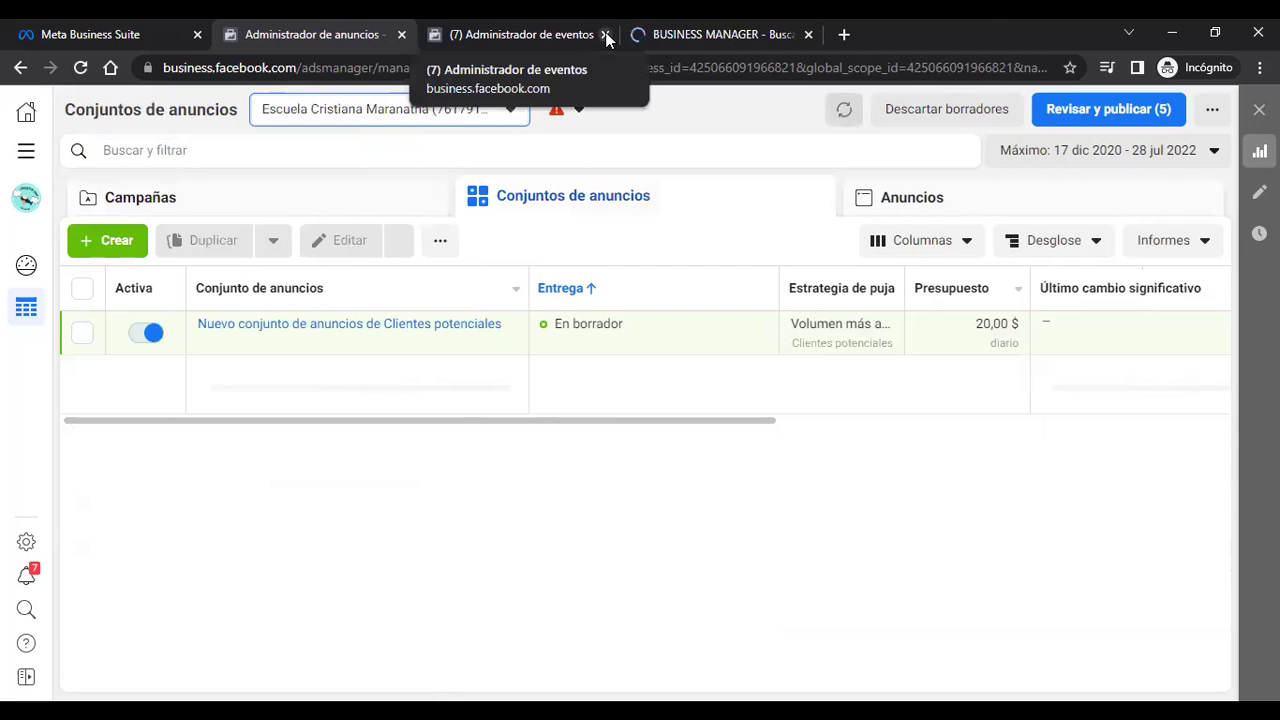
{"action": "left_click", "coordinate": [606, 38]}
{"action": "left_click", "coordinate": [606, 36]}
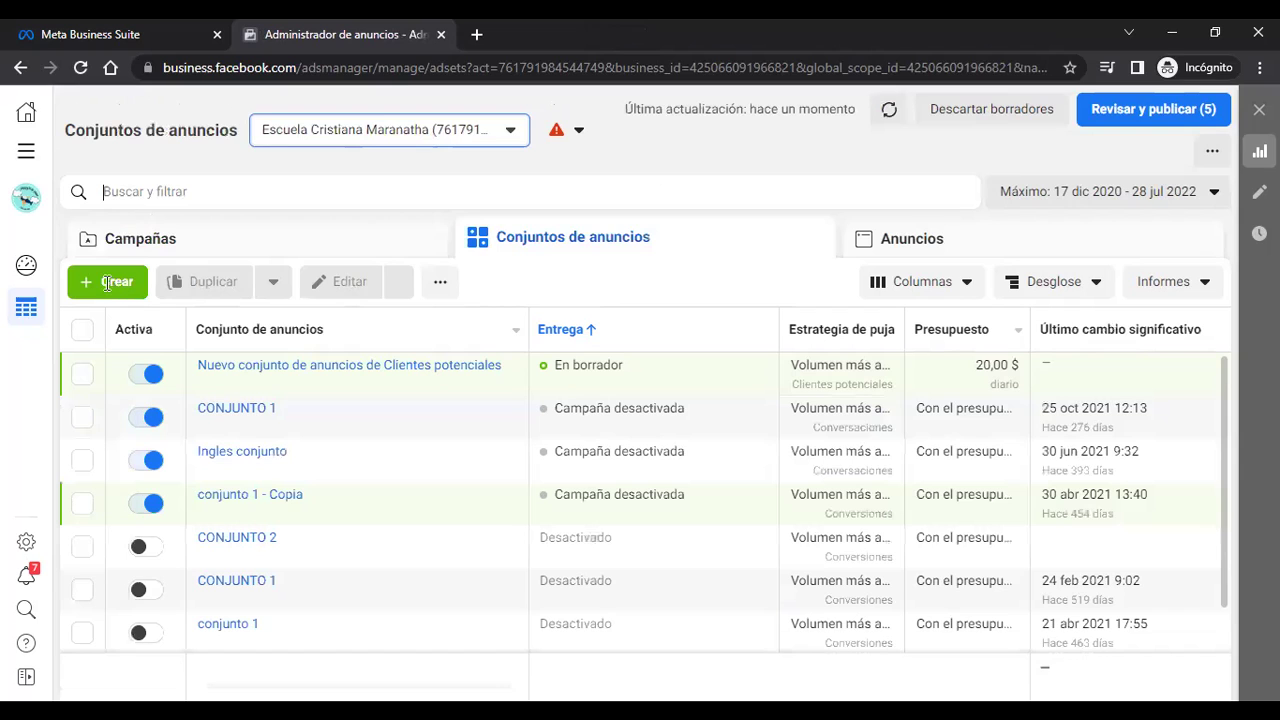
Step: Start creating a new campaign with the Clientes potenciales objective and continue
{"action": "left_click", "coordinate": [148, 198]}
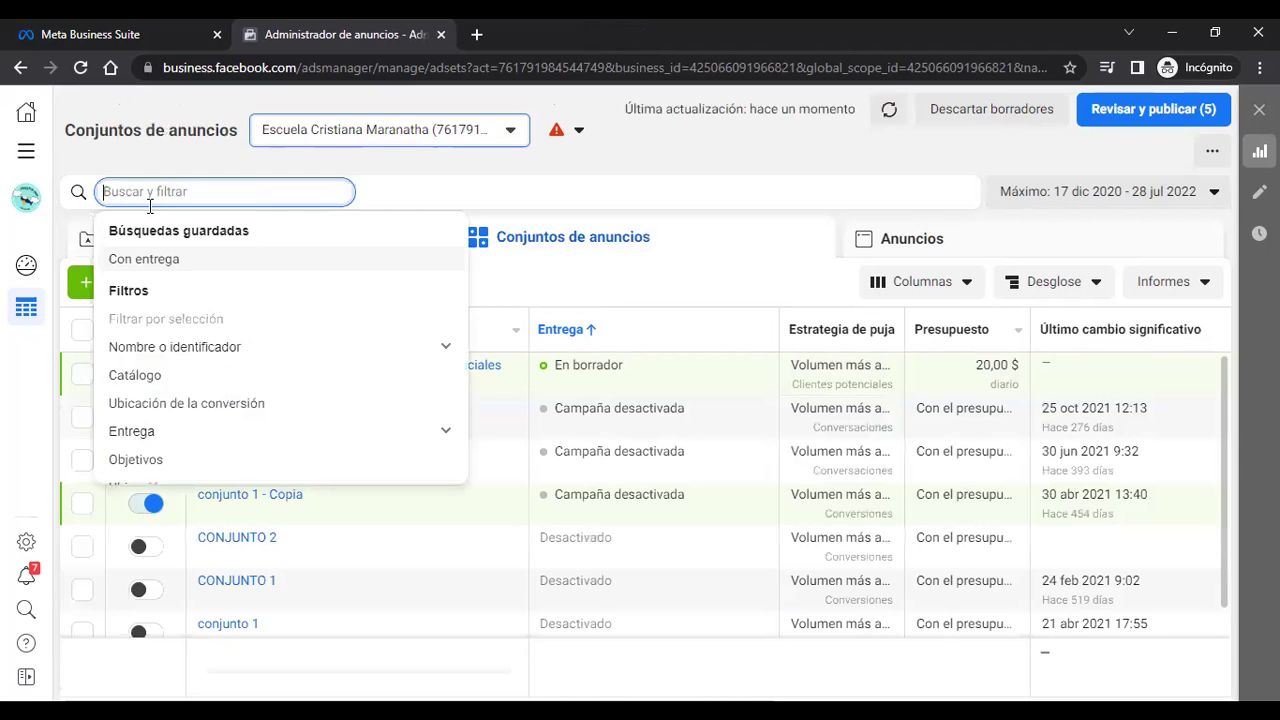
{"action": "left_click", "coordinate": [98, 262]}
{"action": "left_click", "coordinate": [110, 289]}
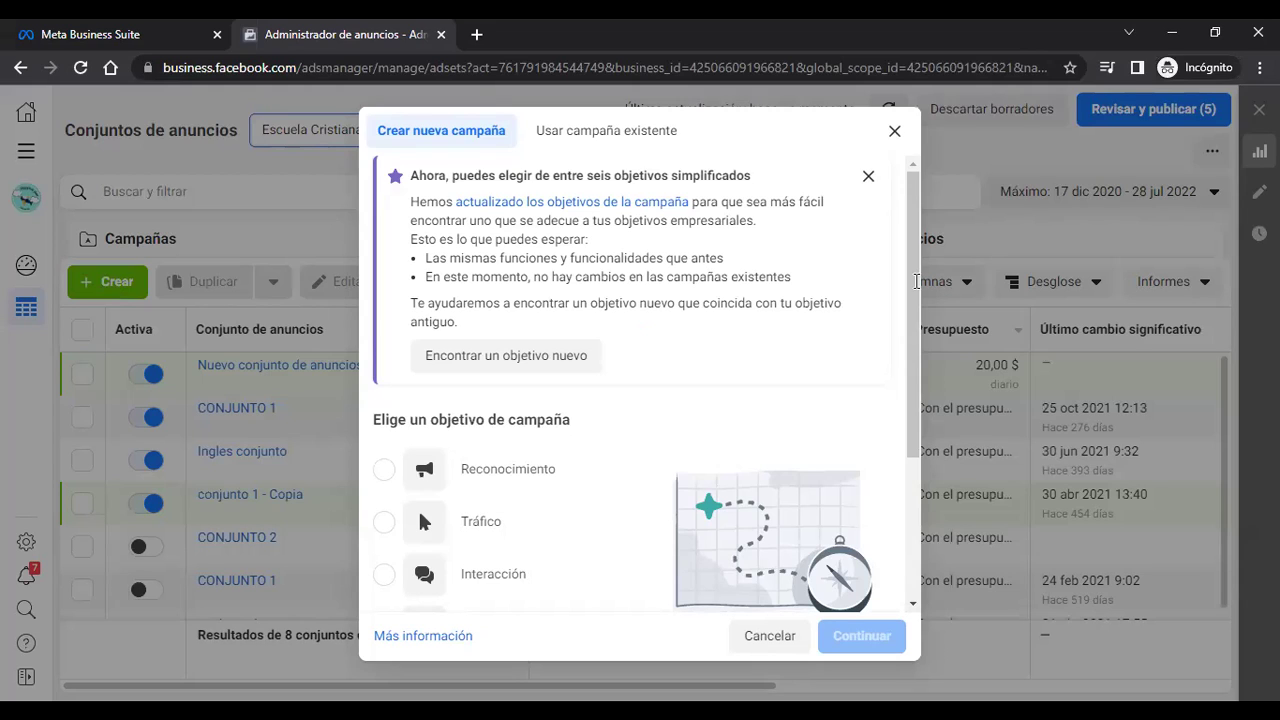
{"action": "left_click_drag", "start_coordinate": [909, 336], "coordinate": [909, 339]}
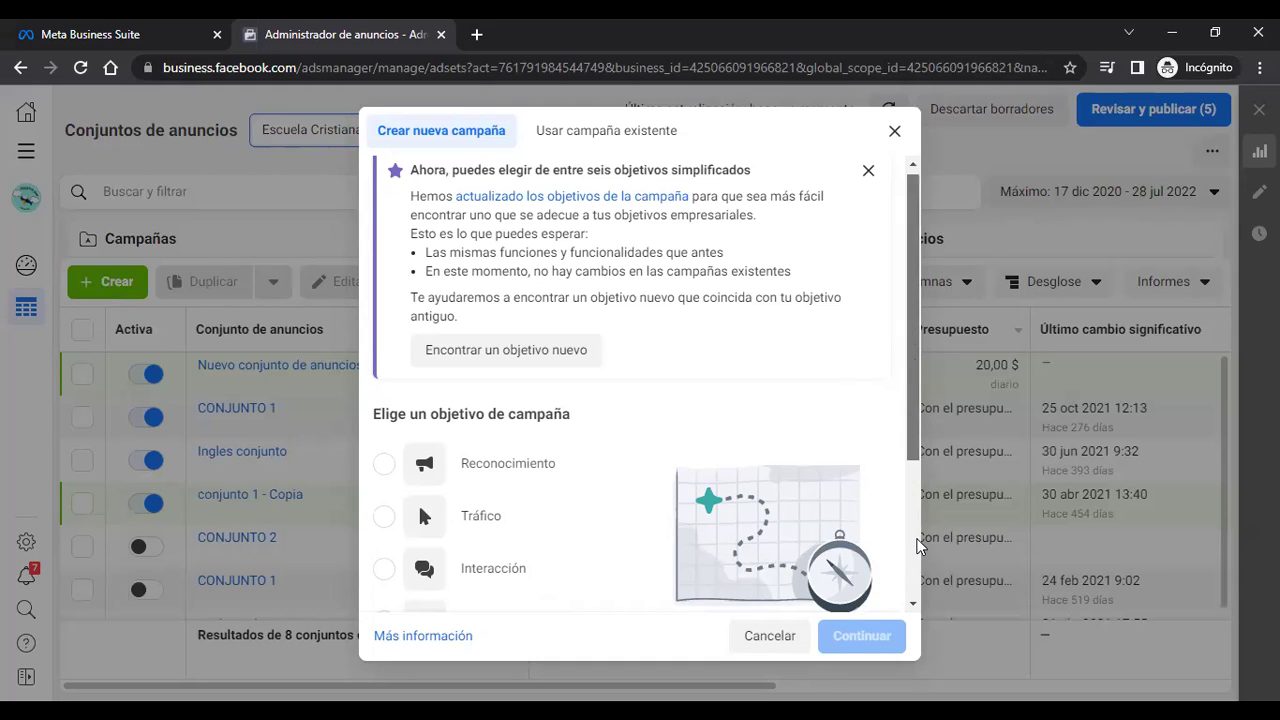
{"action": "scroll", "coordinate": [915, 544], "scroll_direction": "down", "scroll_amount": 2}
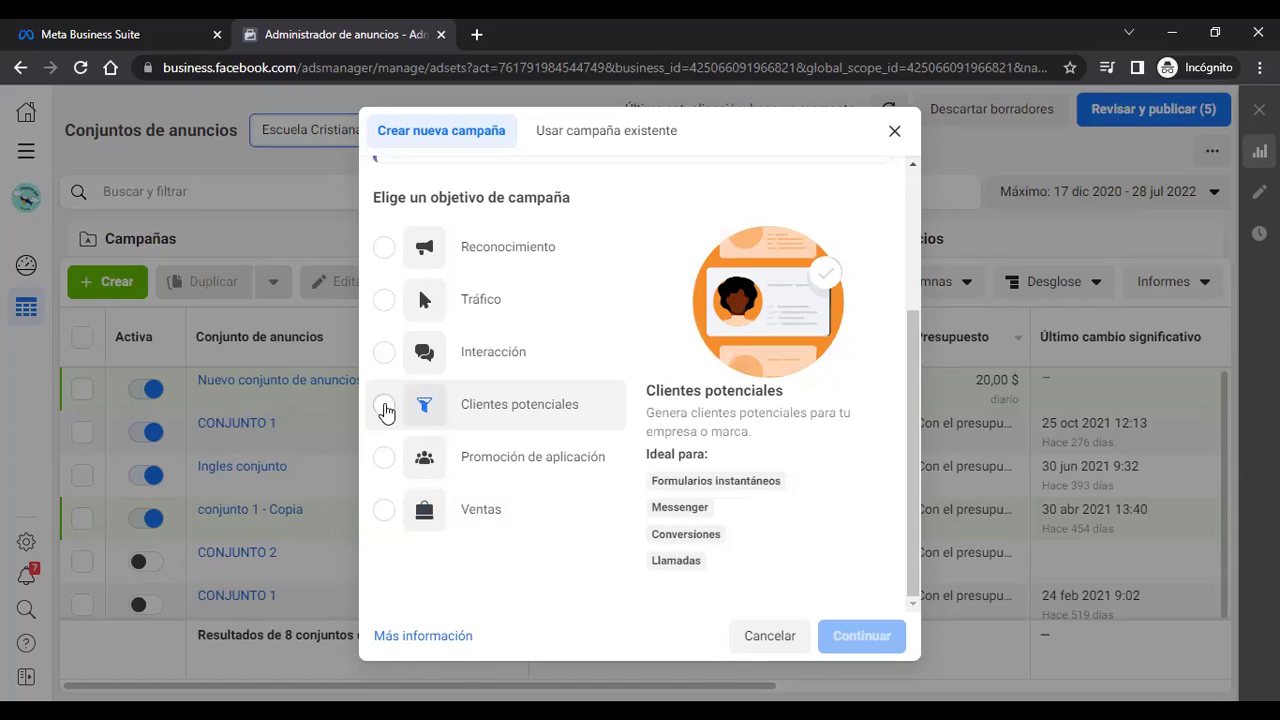
{"action": "left_click", "coordinate": [384, 408]}
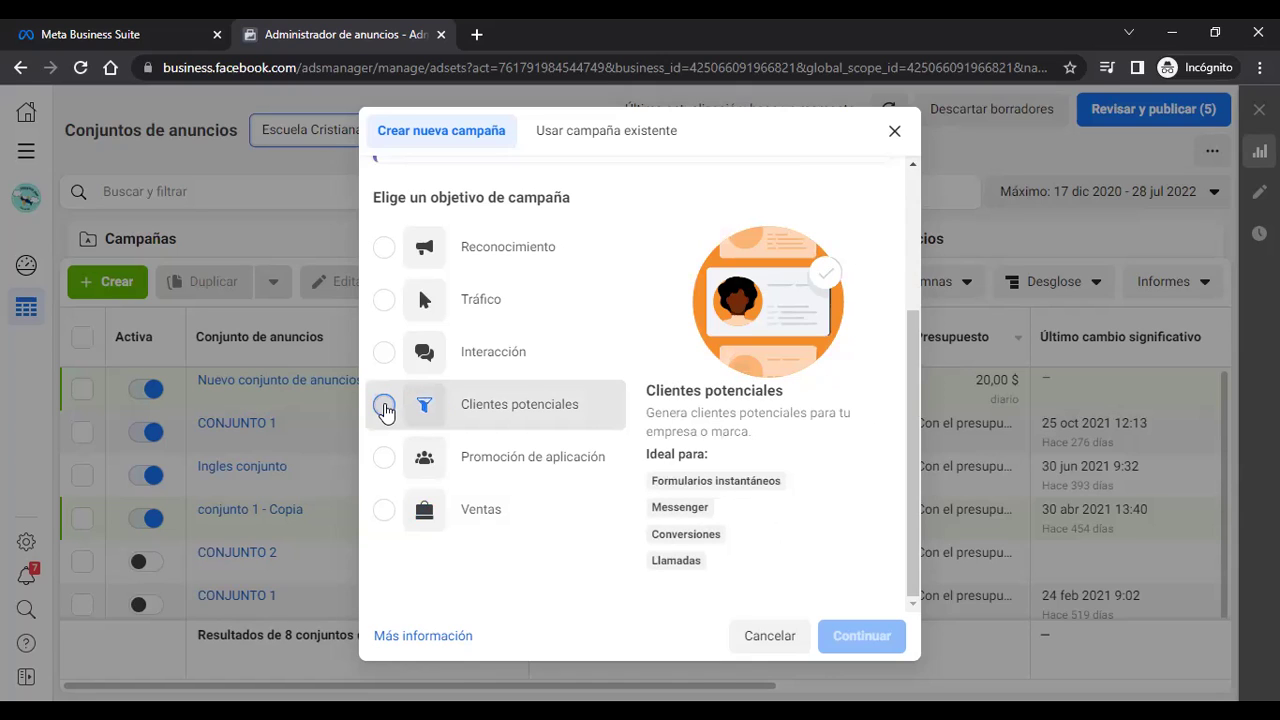
{"action": "left_click", "coordinate": [870, 642]}
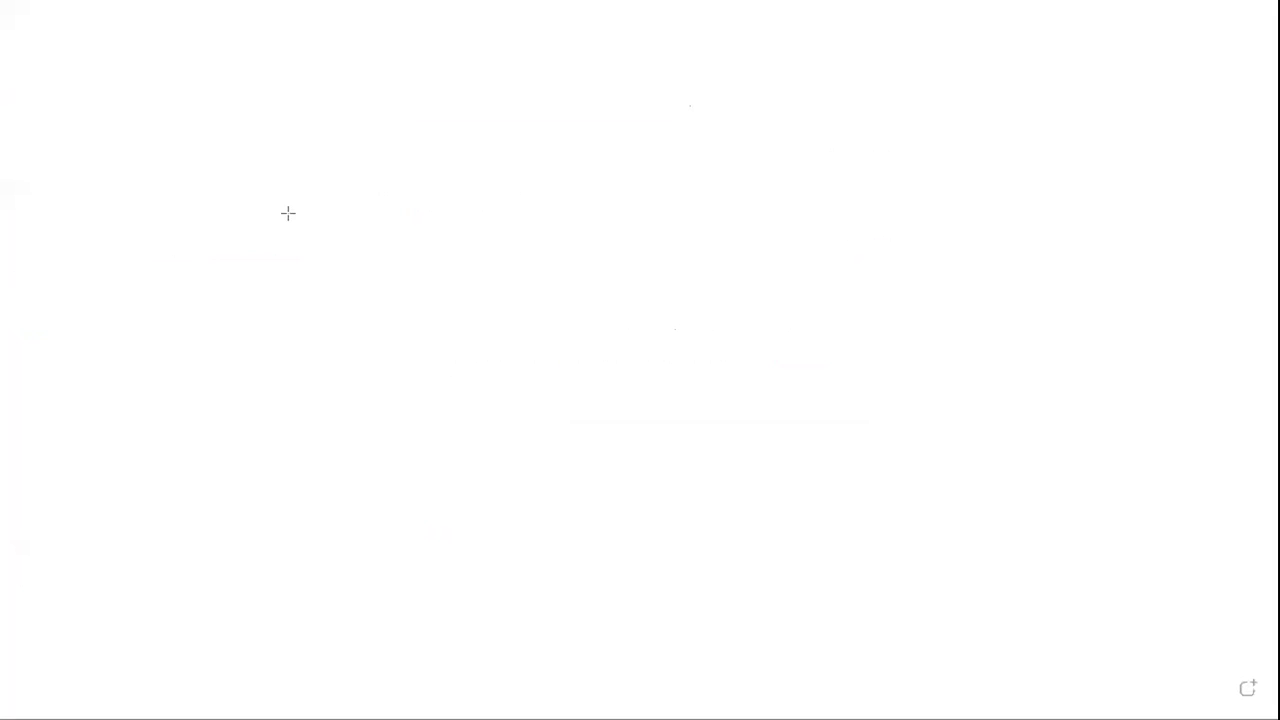
Step: On the blank whiteboard, draw a rectangle in the upper left area and label it CAMPAÑA in red
{"action": "left_click_drag", "start_coordinate": [460, 277], "coordinate": [467, 280]}
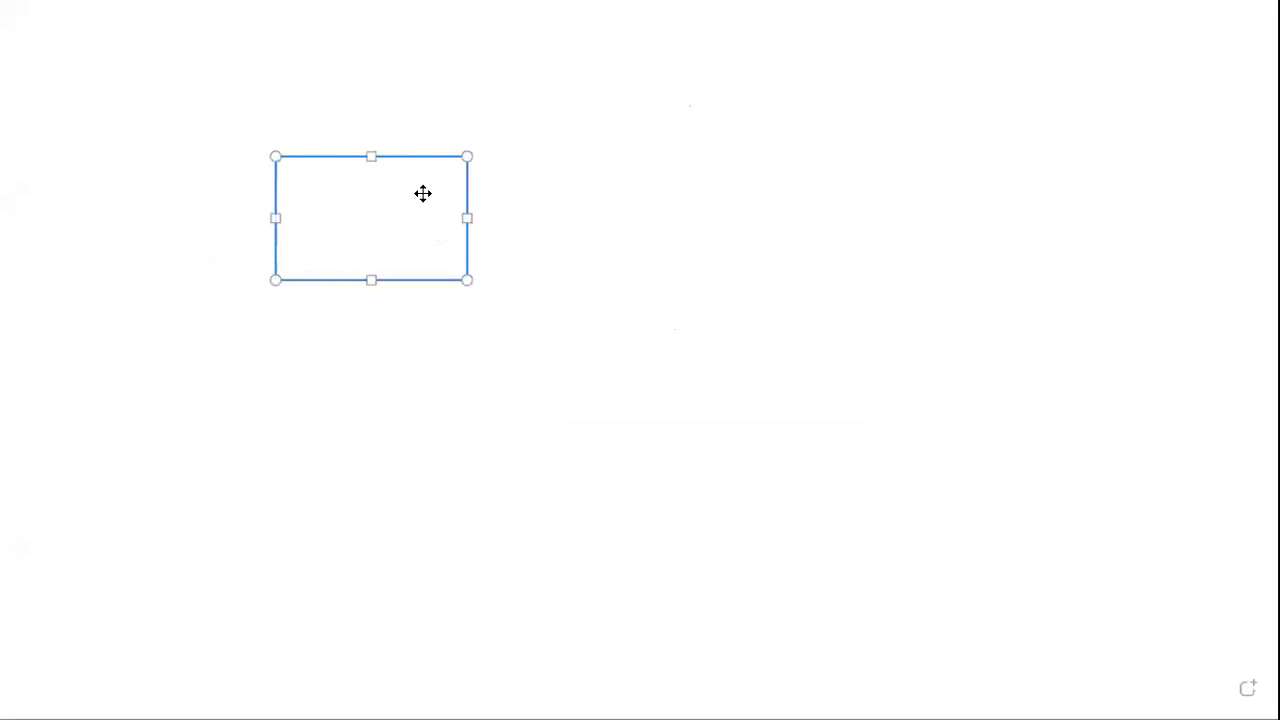
{"action": "left_click", "coordinate": [333, 205]}
{"action": "type", "text": "C"}
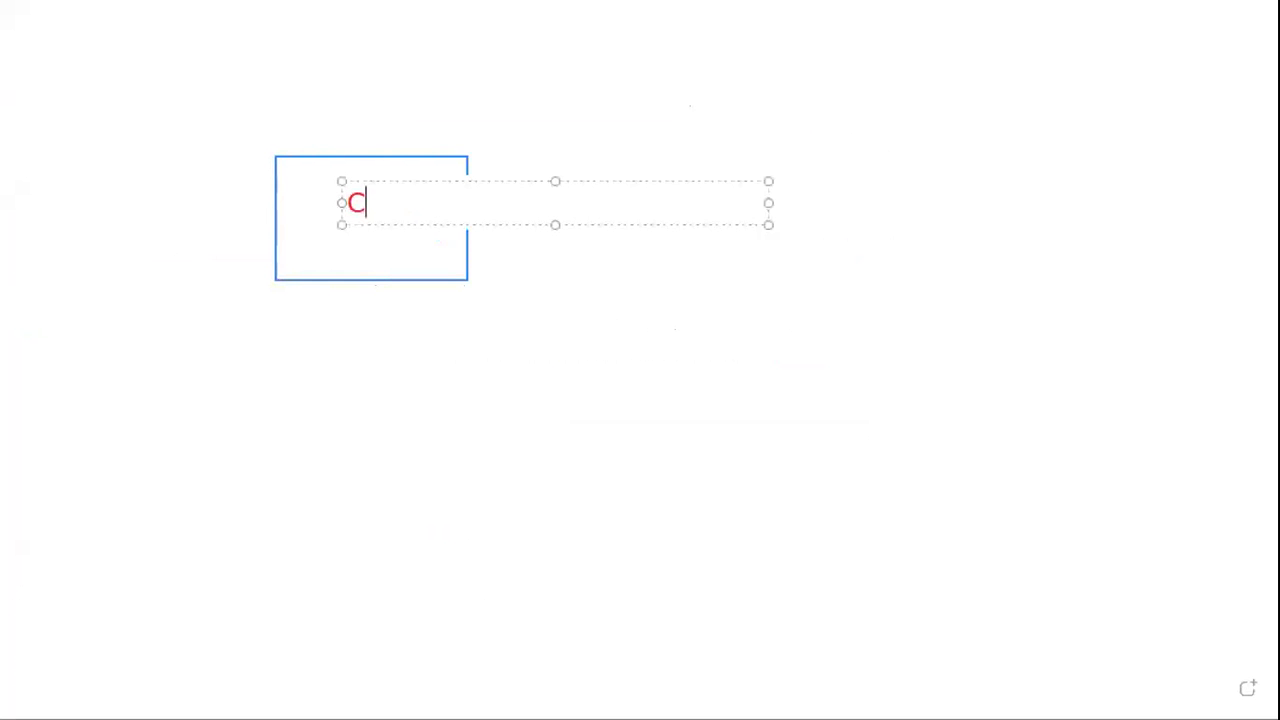
{"action": "type", "text": "AMPAÑA"}
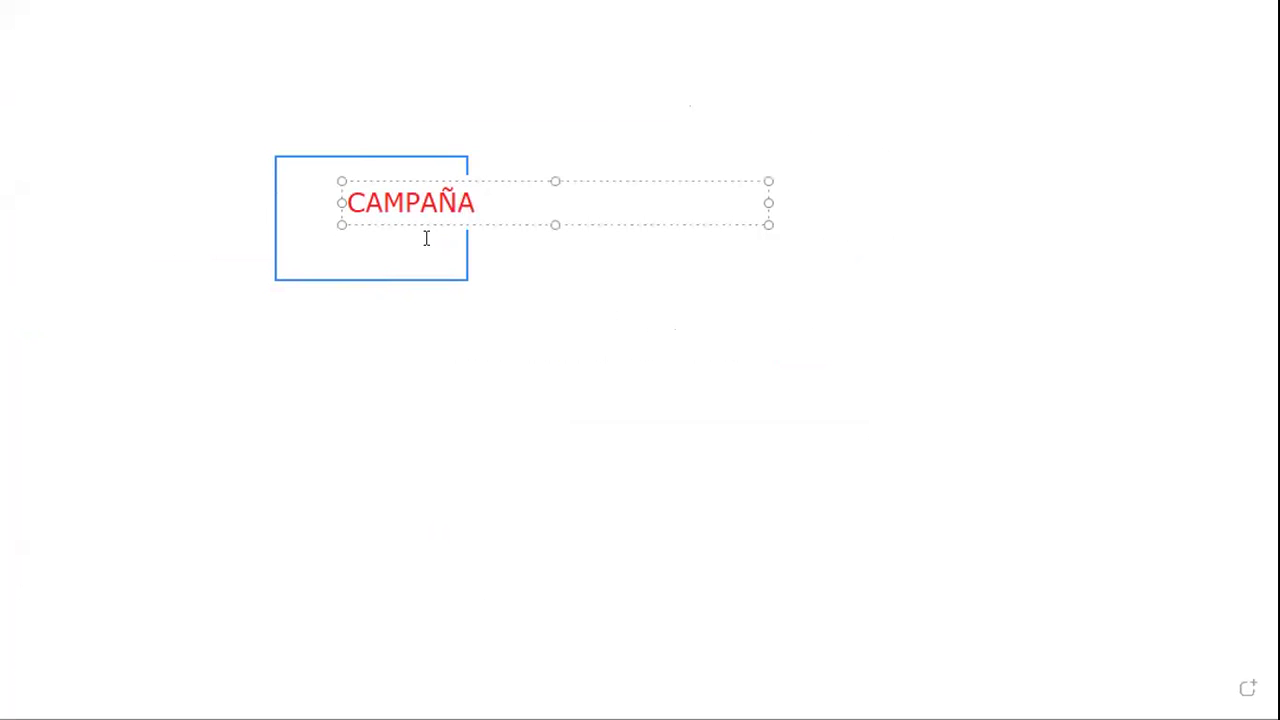
{"action": "left_click", "coordinate": [152, 352]}
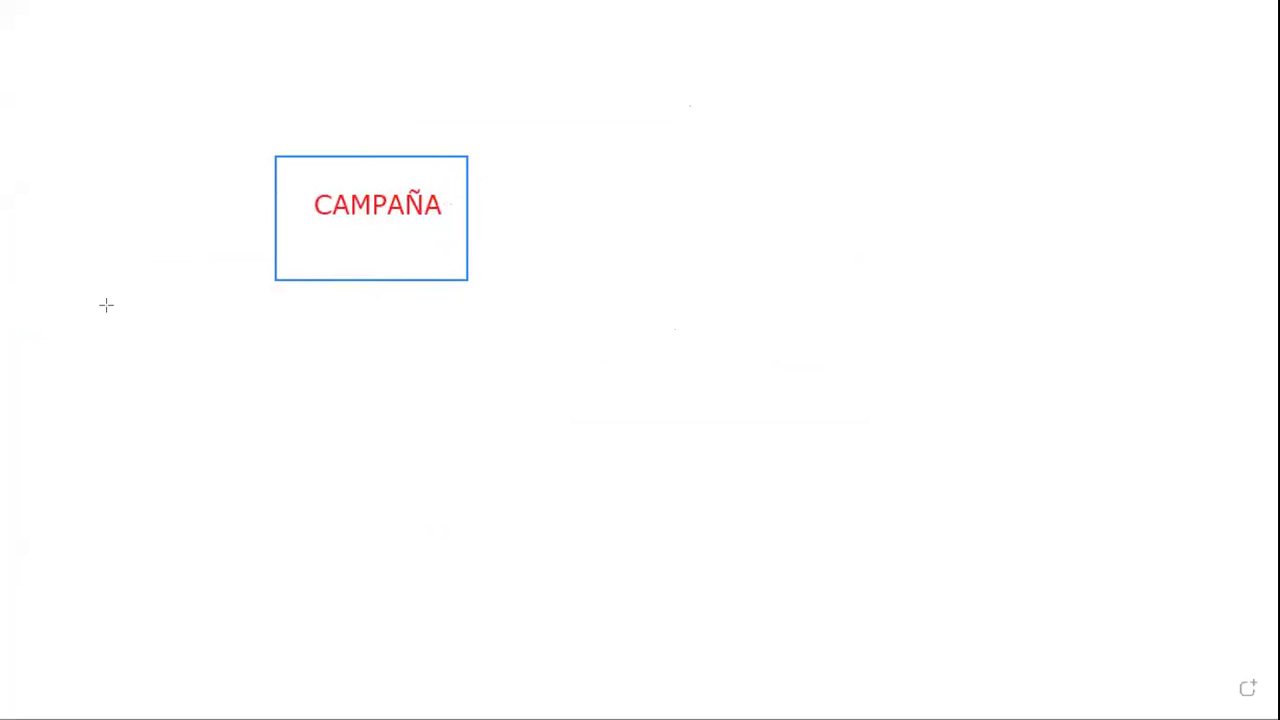
Step: Draw three smaller rectangles in a row below the CAMPAÑA box
{"action": "left_click_drag", "start_coordinate": [34, 301], "coordinate": [138, 363]}
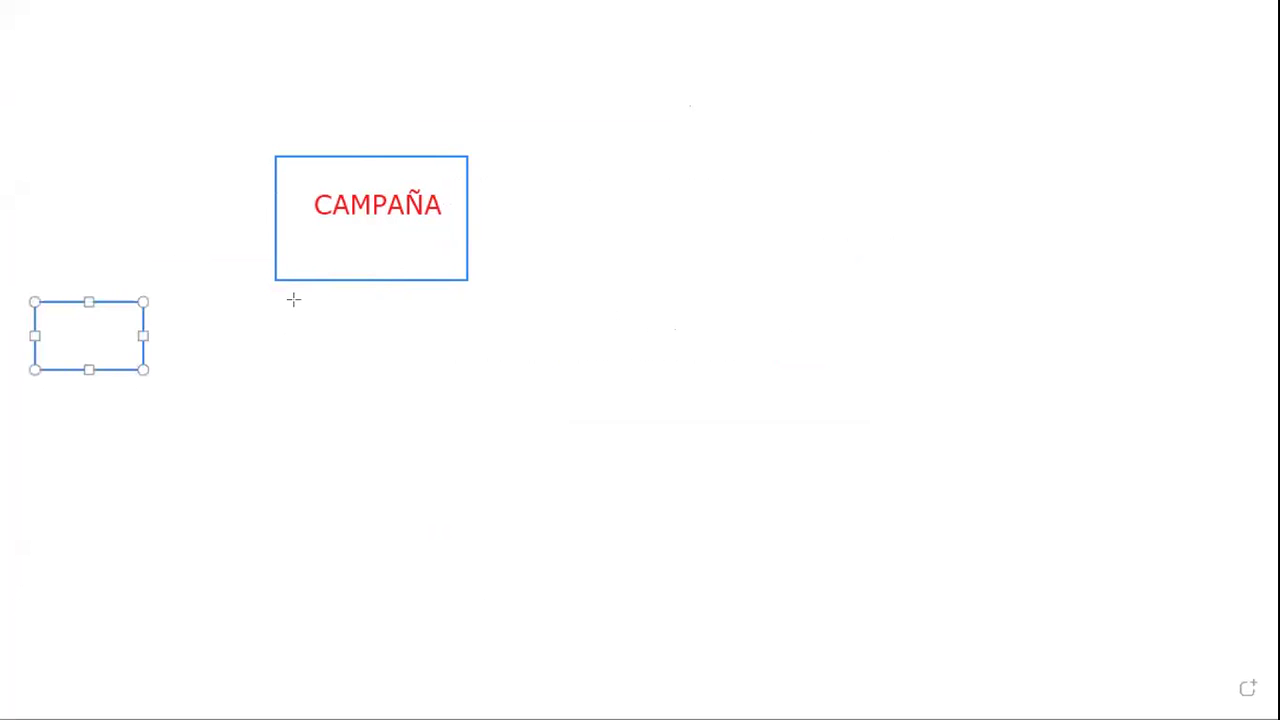
{"action": "mouse_move", "coordinate": [295, 299]}
{"action": "left_mouse_down"}
{"action": "mouse_move", "coordinate": [352, 350]}
{"action": "mouse_move", "coordinate": [414, 367]}
{"action": "left_mouse_up"}
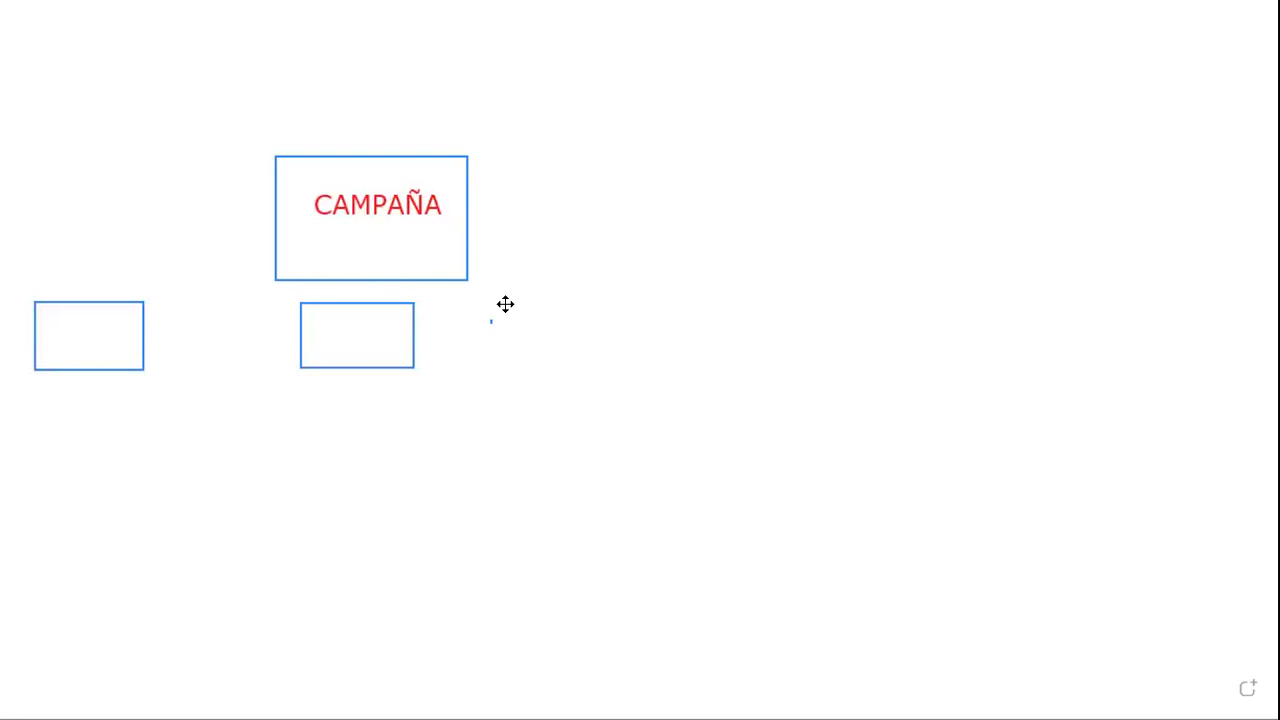
{"action": "left_click_drag", "start_coordinate": [509, 299], "coordinate": [572, 374]}
{"action": "left_click_drag", "start_coordinate": [663, 363], "coordinate": [670, 366]}
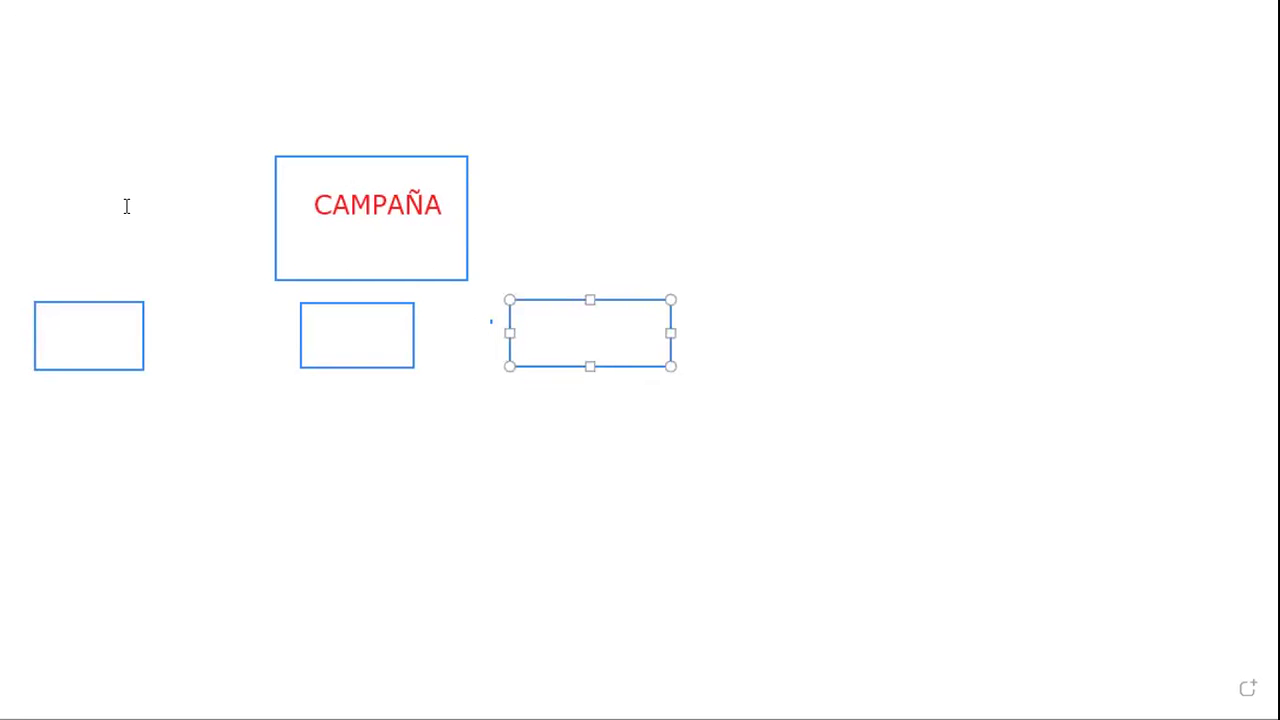
Step: Label the first rectangle below CAMPAÑA as GPO 1, placing the text inside the box
{"action": "left_click", "coordinate": [56, 318]}
{"action": "type", "text": "GRUP"}
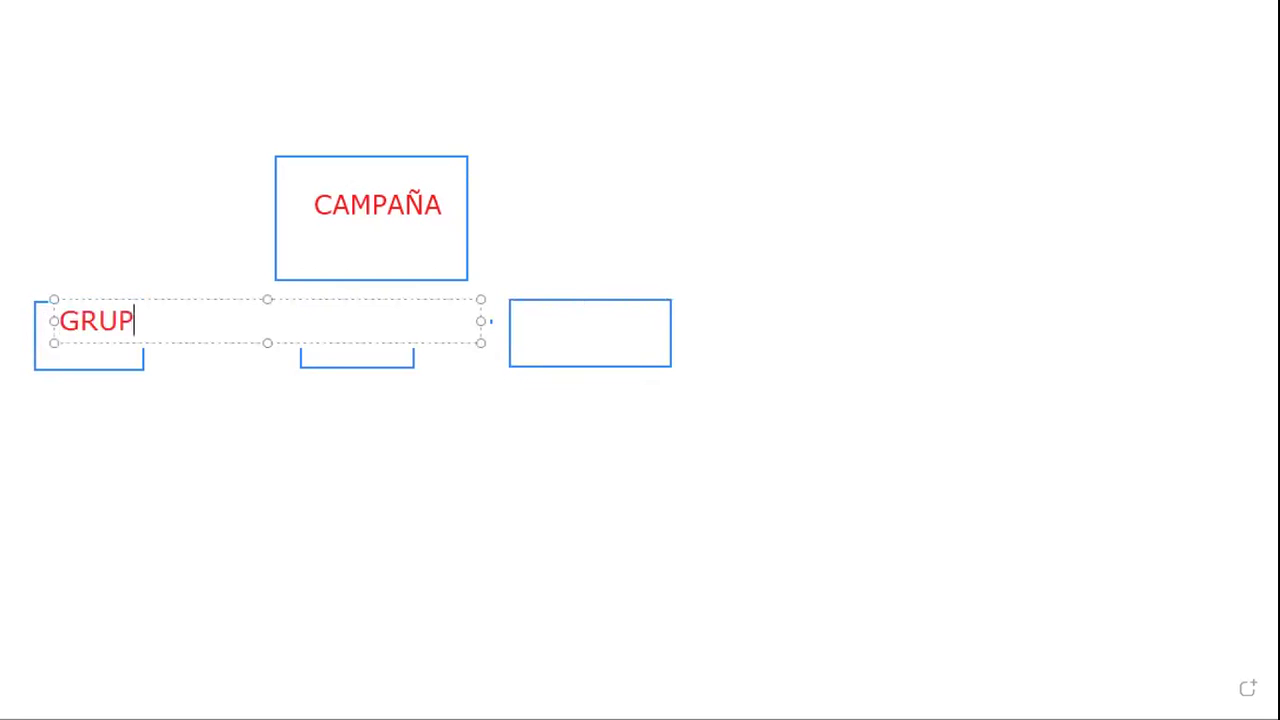
{"action": "type", "text": "OS"}
{"action": "key", "text": "BackSpace"}
{"action": "key", "text": "BackSpace"}
{"action": "key", "text": "BackSpace"}
{"action": "key", "text": "BackSpace"}
{"action": "key", "text": "BackSpace"}
{"action": "type", "text": "POS"}
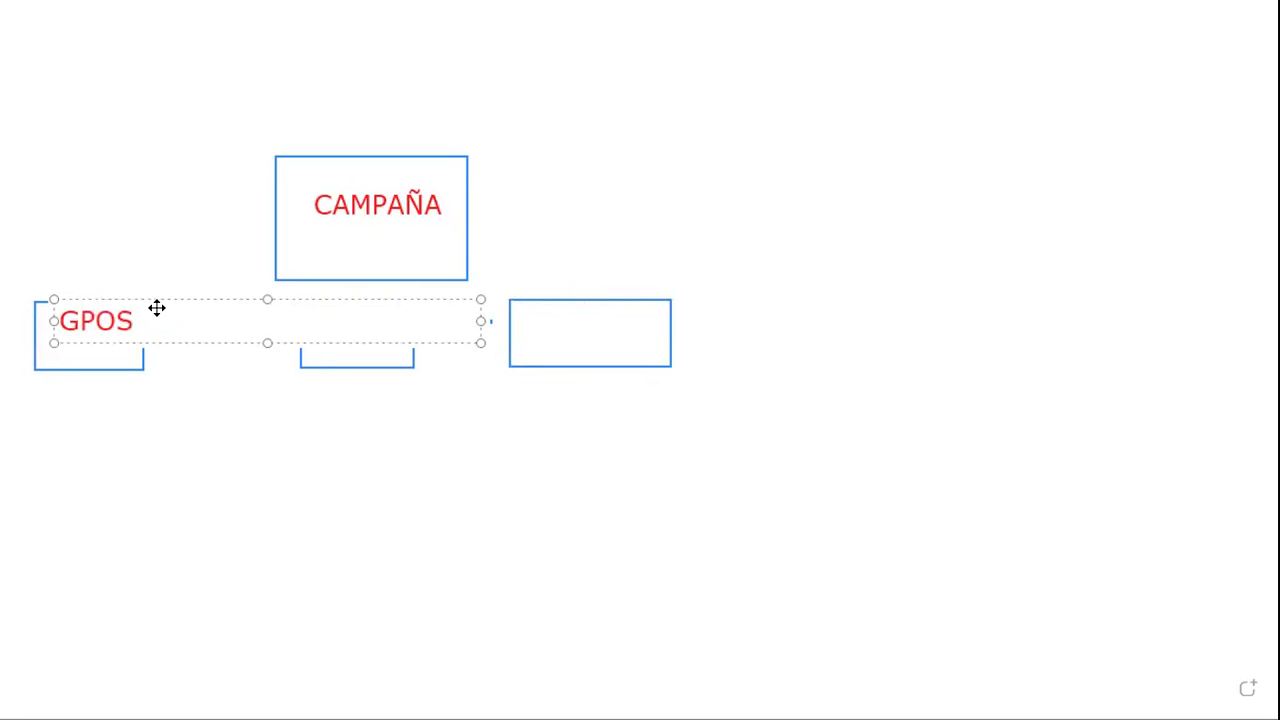
{"action": "key", "text": "BackSpace"}
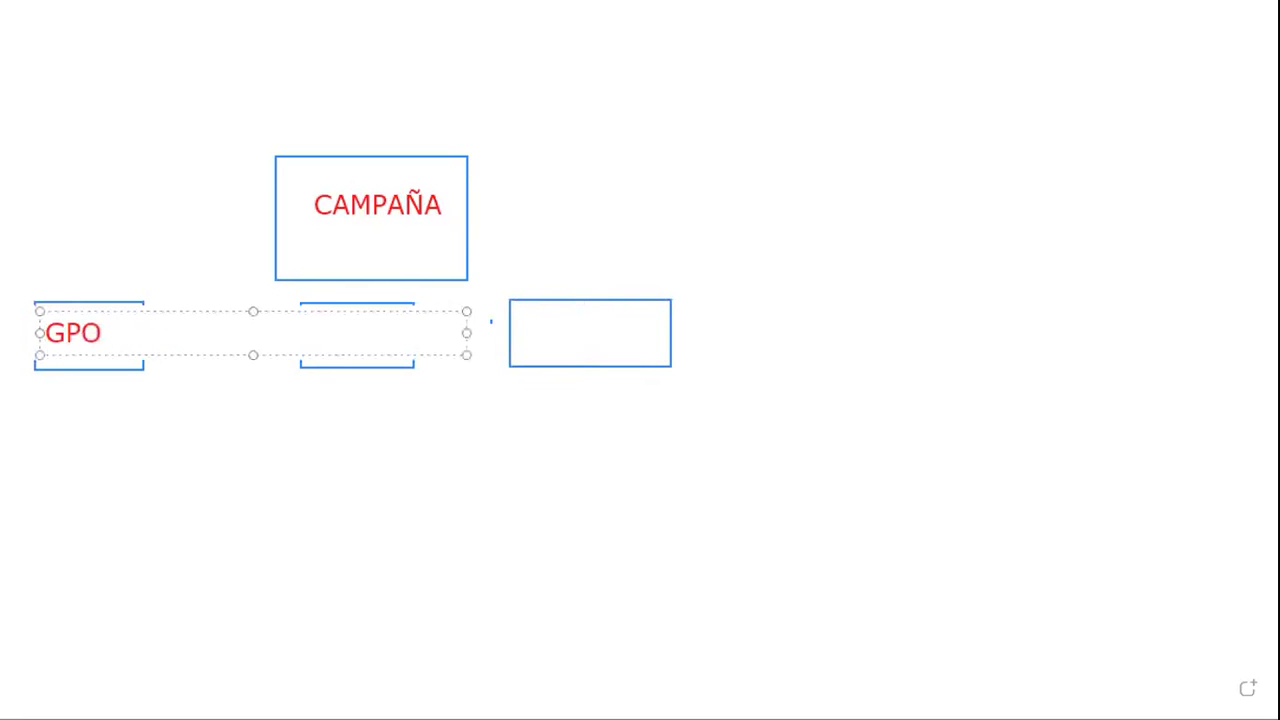
{"action": "type", "text": "1"}
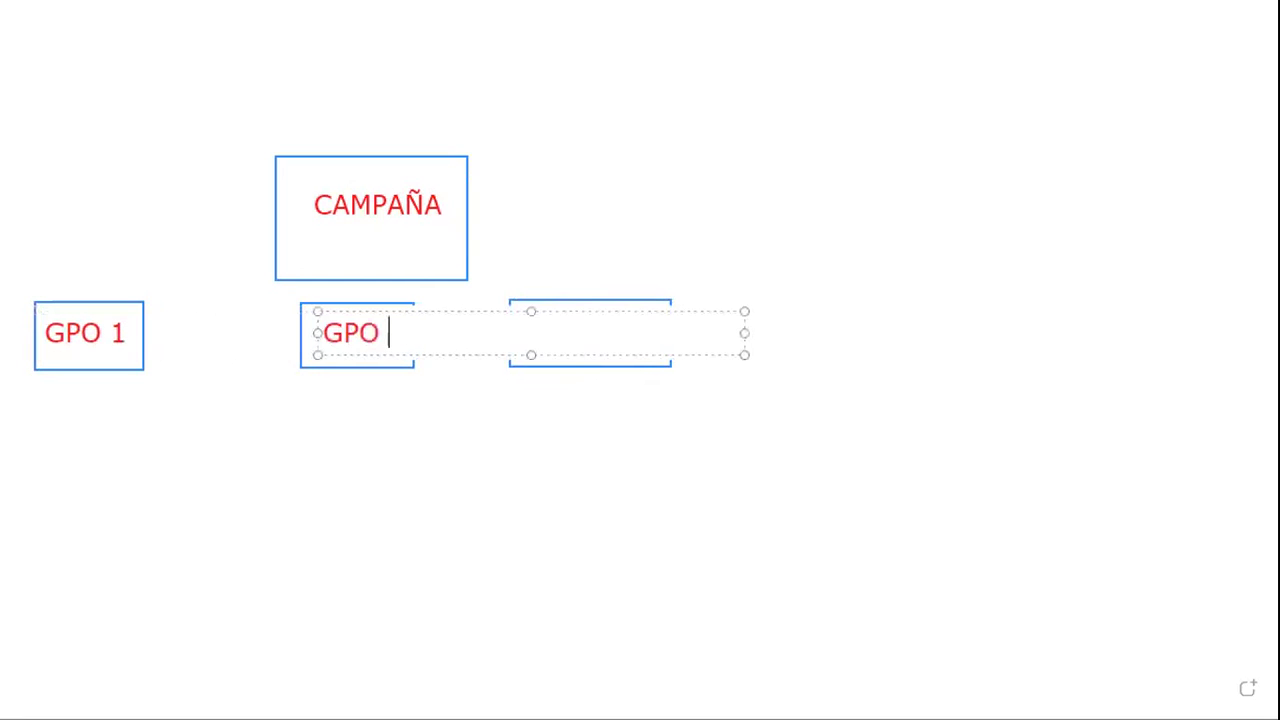
Step: Label the second and third rectangles in the row GPO 2 and GPO 3
{"action": "type", "text": "2"}
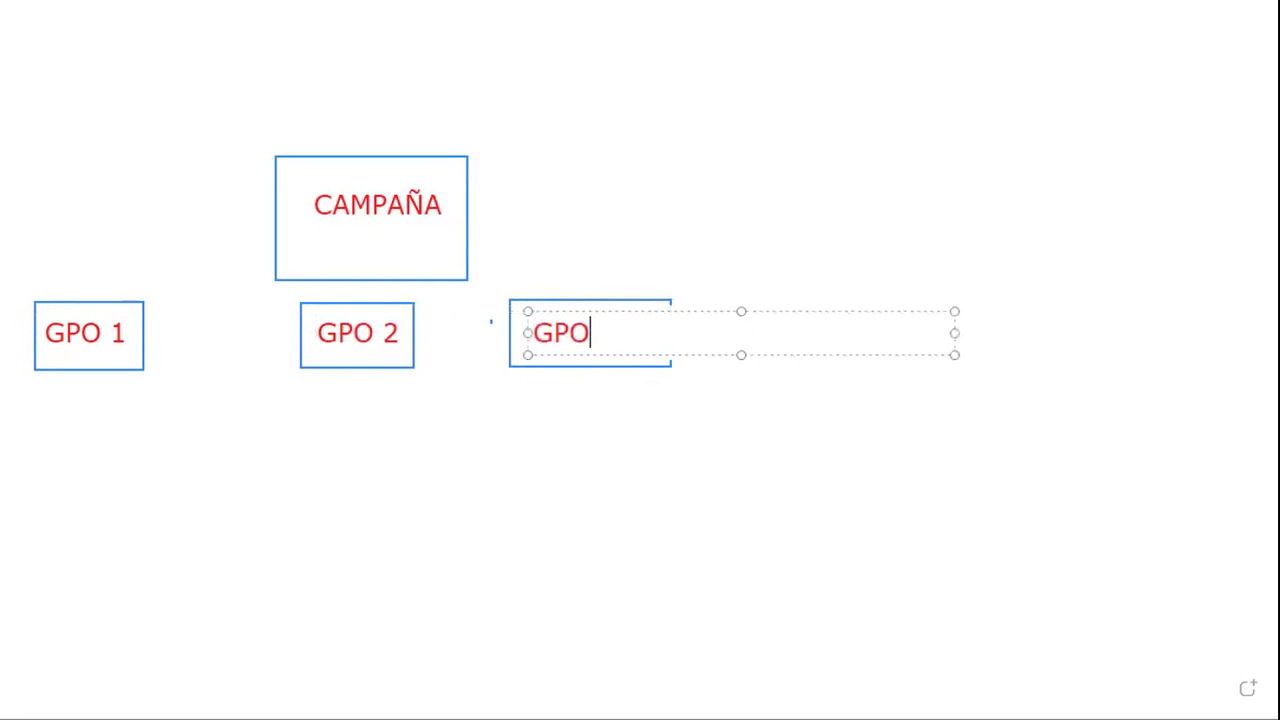
{"action": "type", "text": "3"}
{"action": "left_click", "coordinate": [200, 382]}
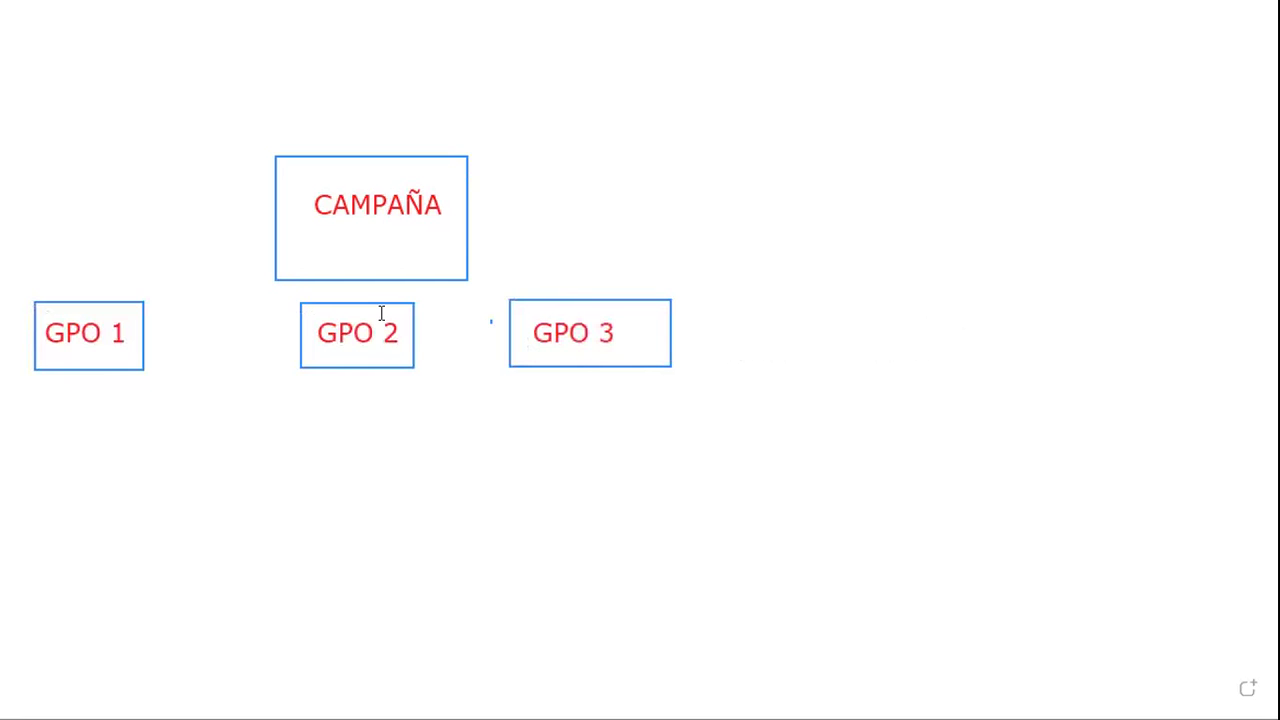
Step: Draw two small rectangles stacked beneath the GPO 1 box
{"action": "mouse_move", "coordinate": [97, 392]}
{"action": "left_mouse_down"}
{"action": "mouse_move", "coordinate": [110, 422]}
{"action": "mouse_move", "coordinate": [184, 445]}
{"action": "left_mouse_up"}
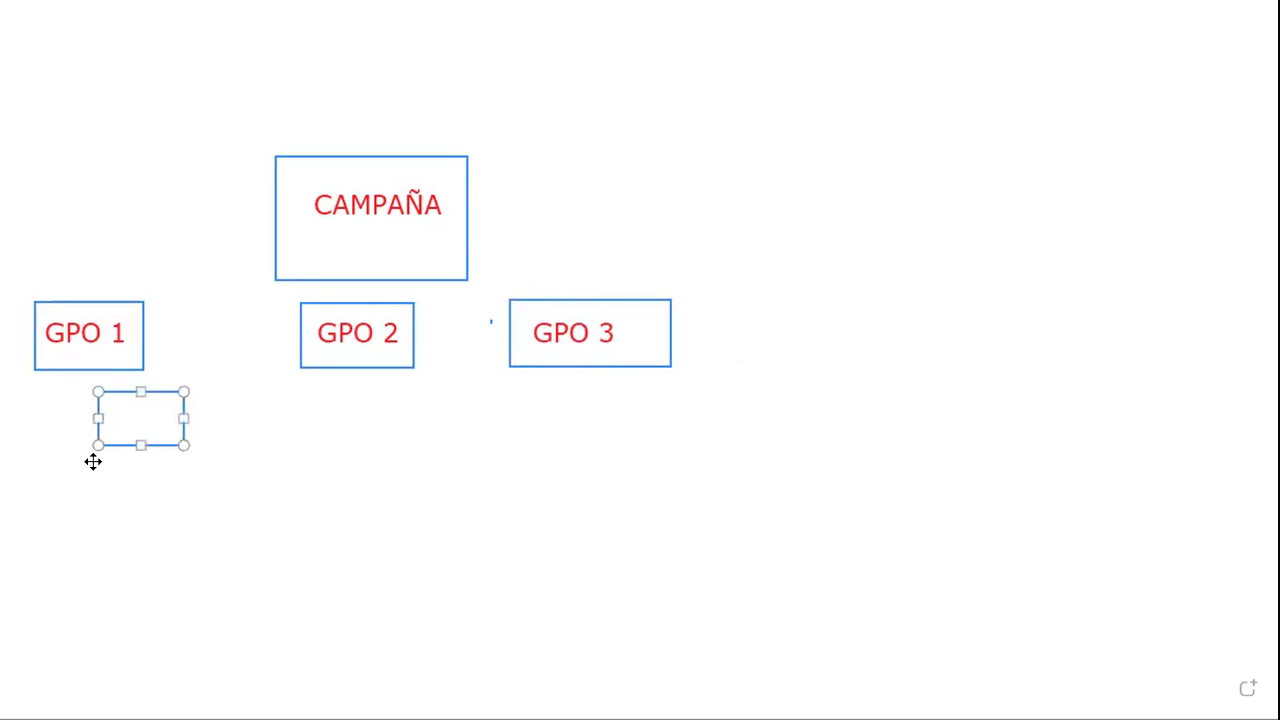
{"action": "mouse_move", "coordinate": [91, 463]}
{"action": "left_mouse_down"}
{"action": "mouse_move", "coordinate": [157, 474]}
{"action": "mouse_move", "coordinate": [175, 515]}
{"action": "left_mouse_up"}
{"action": "left_click", "coordinate": [19, 436]}
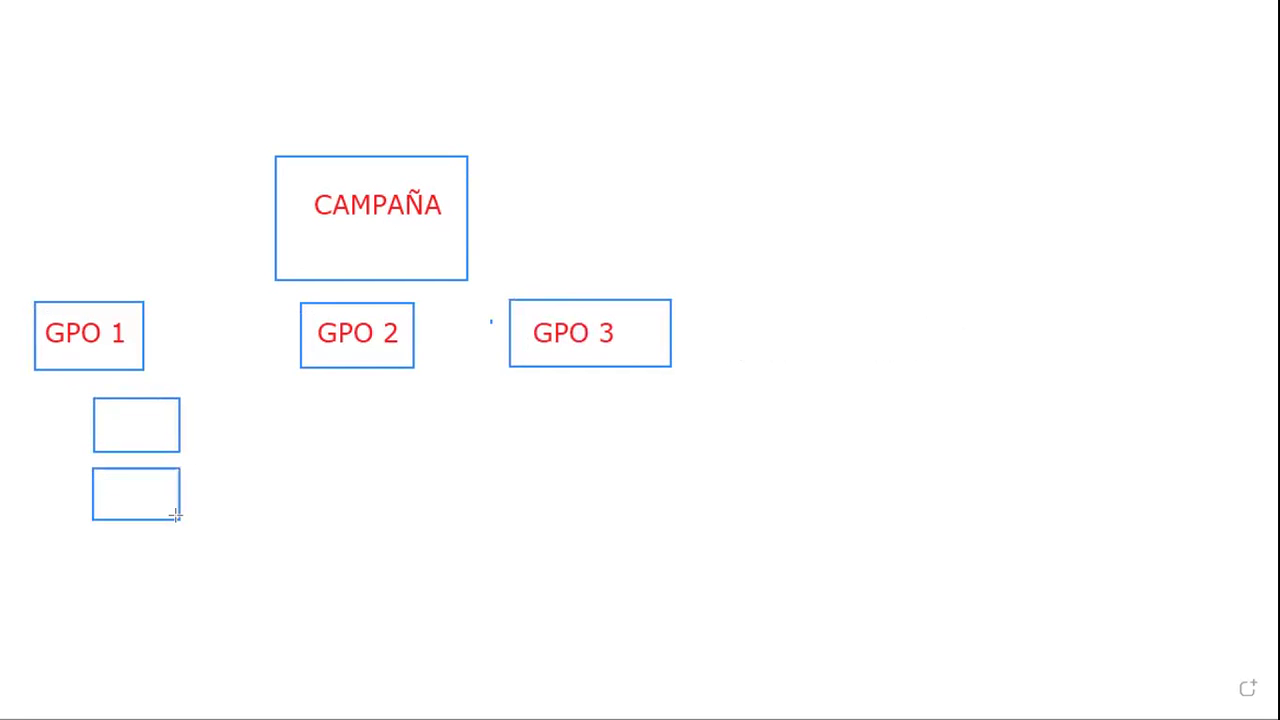
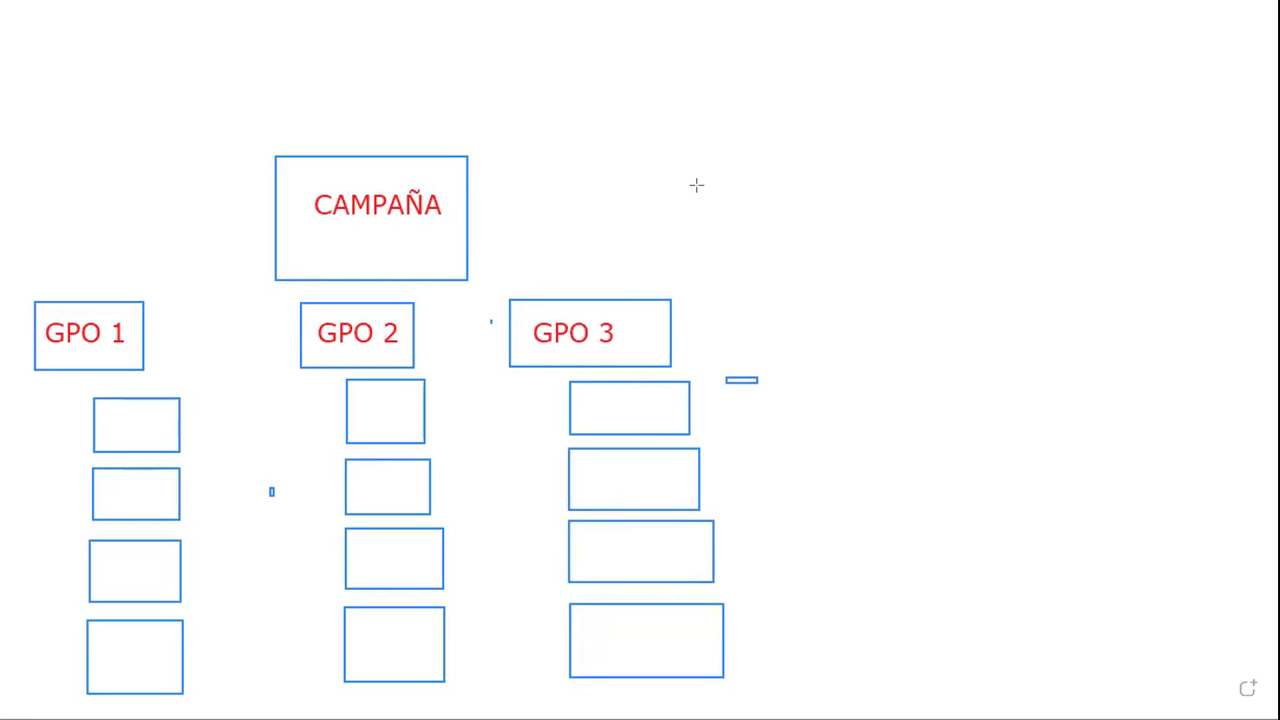
Step: Erase the first, second and fourth boxes under GPO 1 and the second and fourth under GPO 2 and GPO 3
{"action": "key", "text": "e"}
{"action": "left_click", "coordinate": [177, 610]}
{"action": "left_click", "coordinate": [605, 438]}
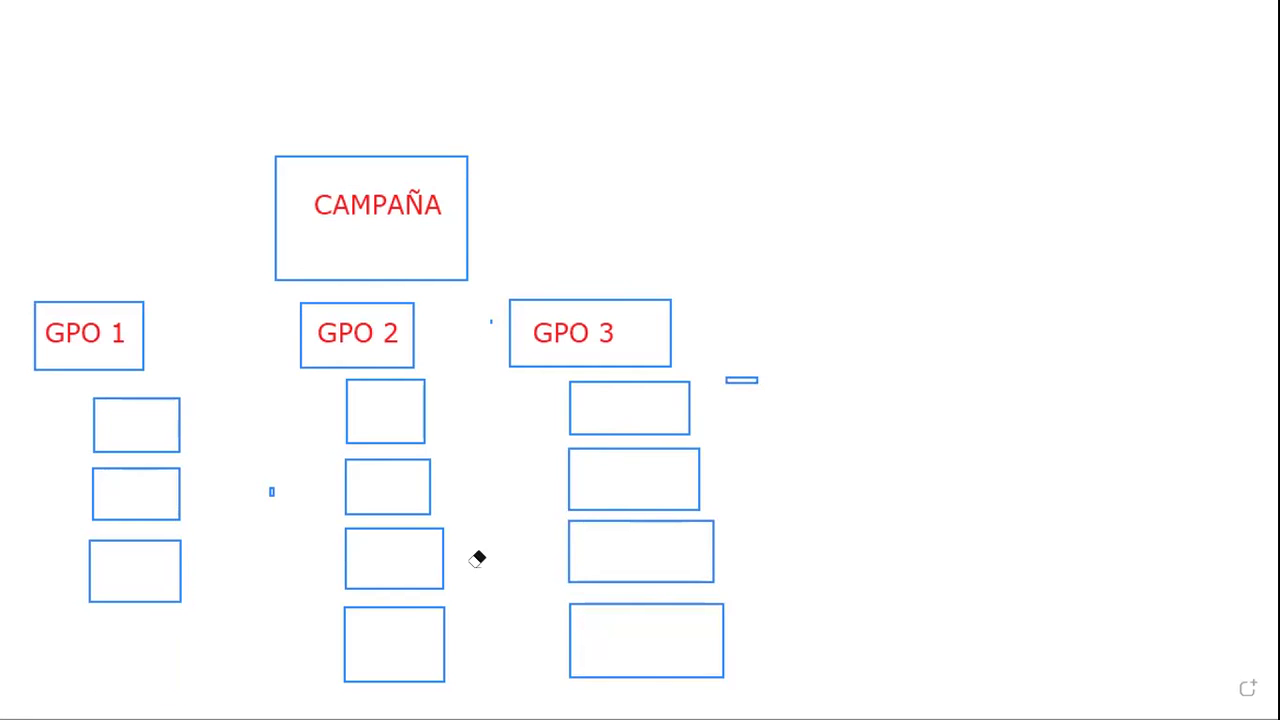
{"action": "left_click", "coordinate": [423, 607]}
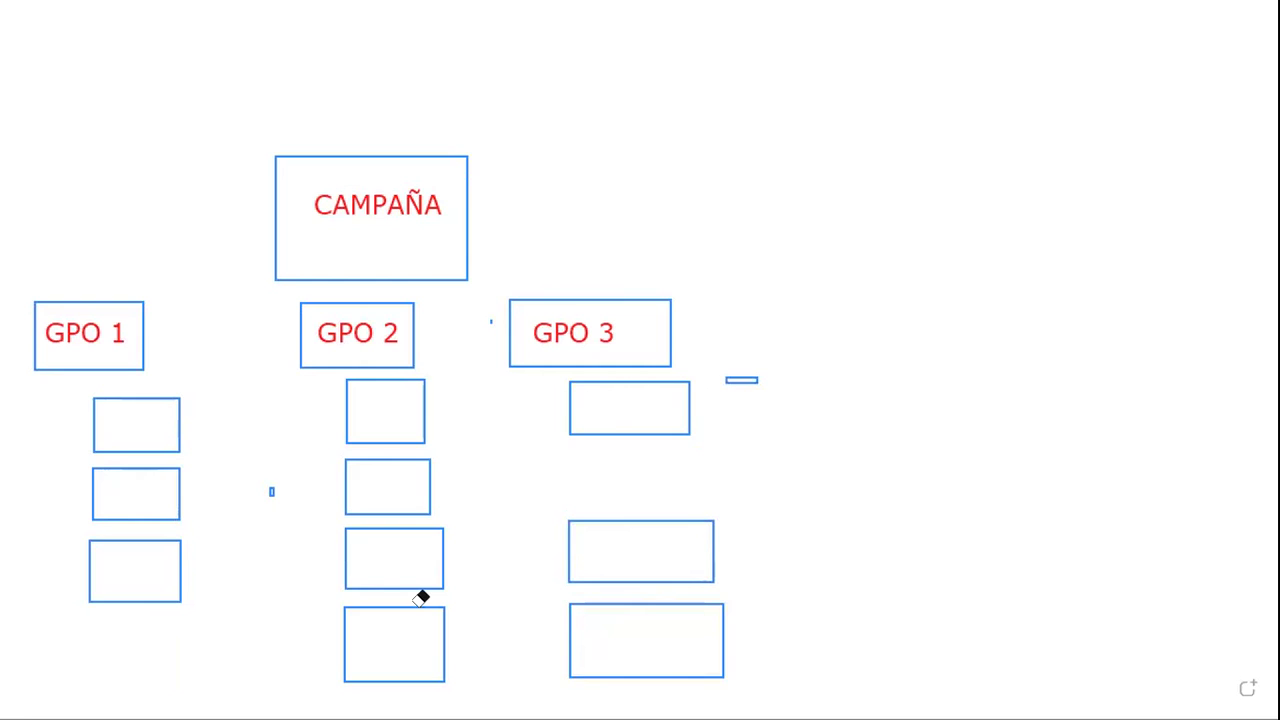
{"action": "left_click", "coordinate": [174, 398]}
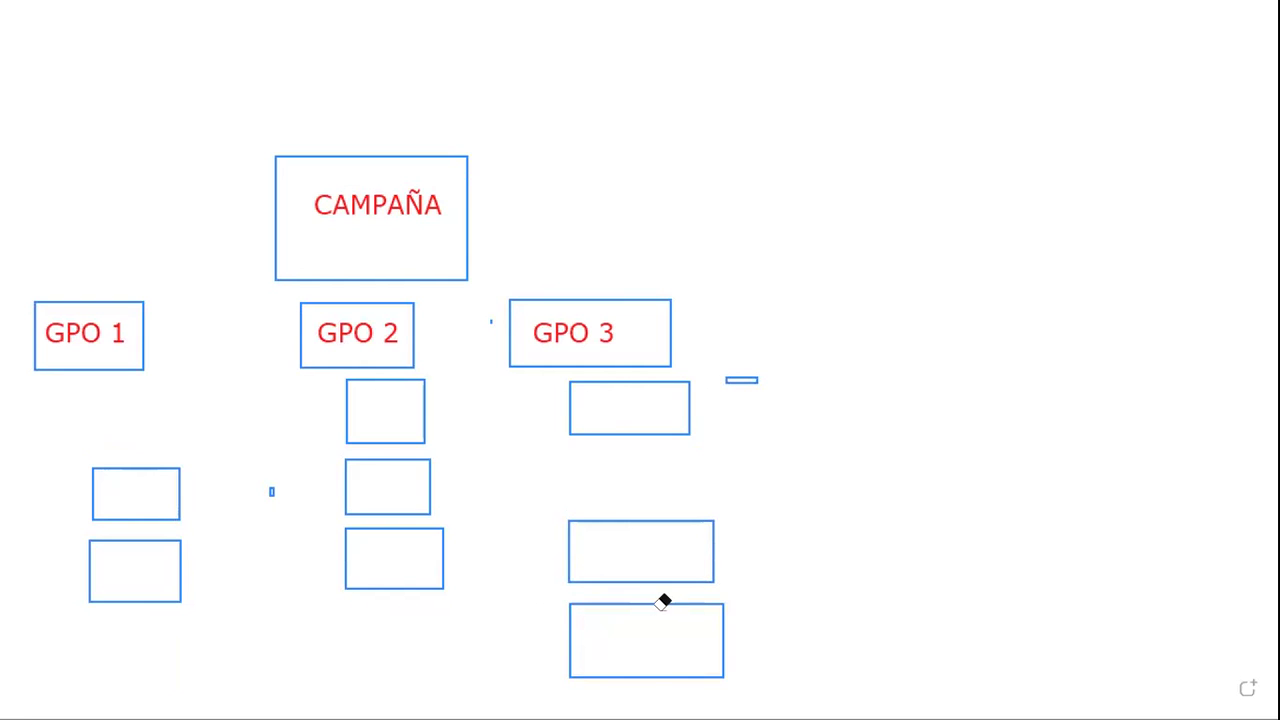
{"action": "left_click", "coordinate": [405, 456]}
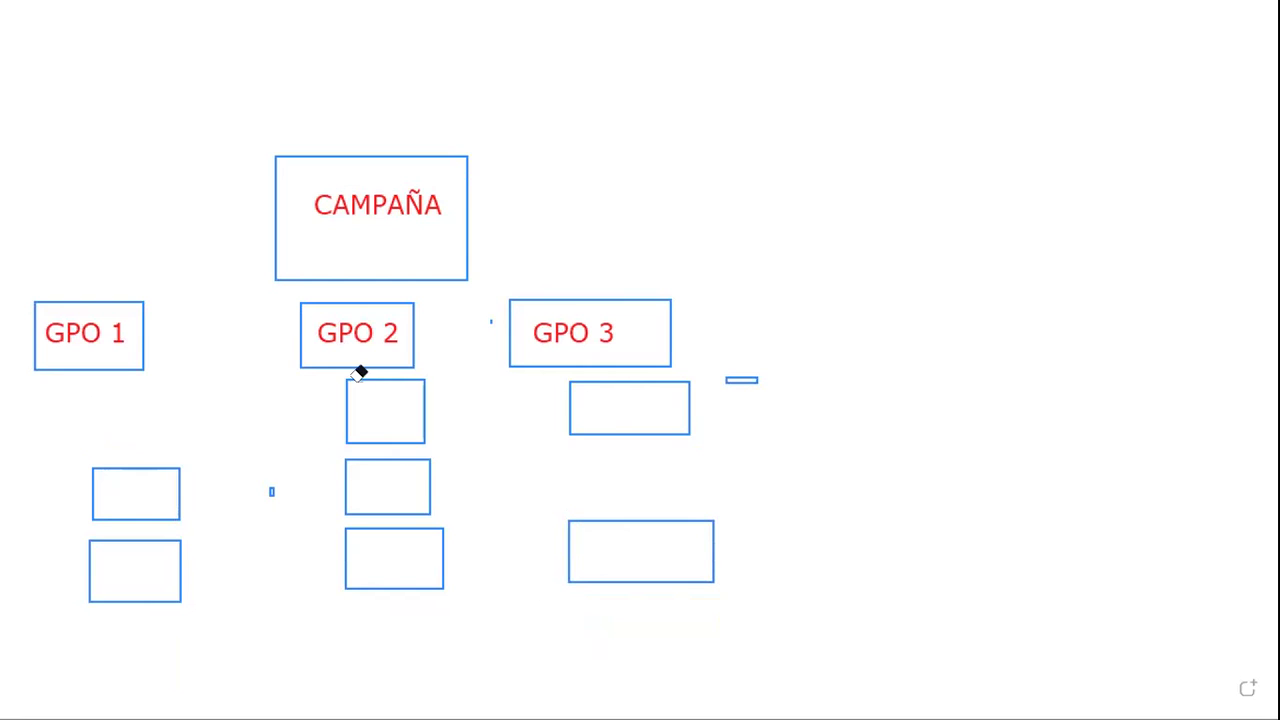
{"action": "left_click", "coordinate": [166, 470]}
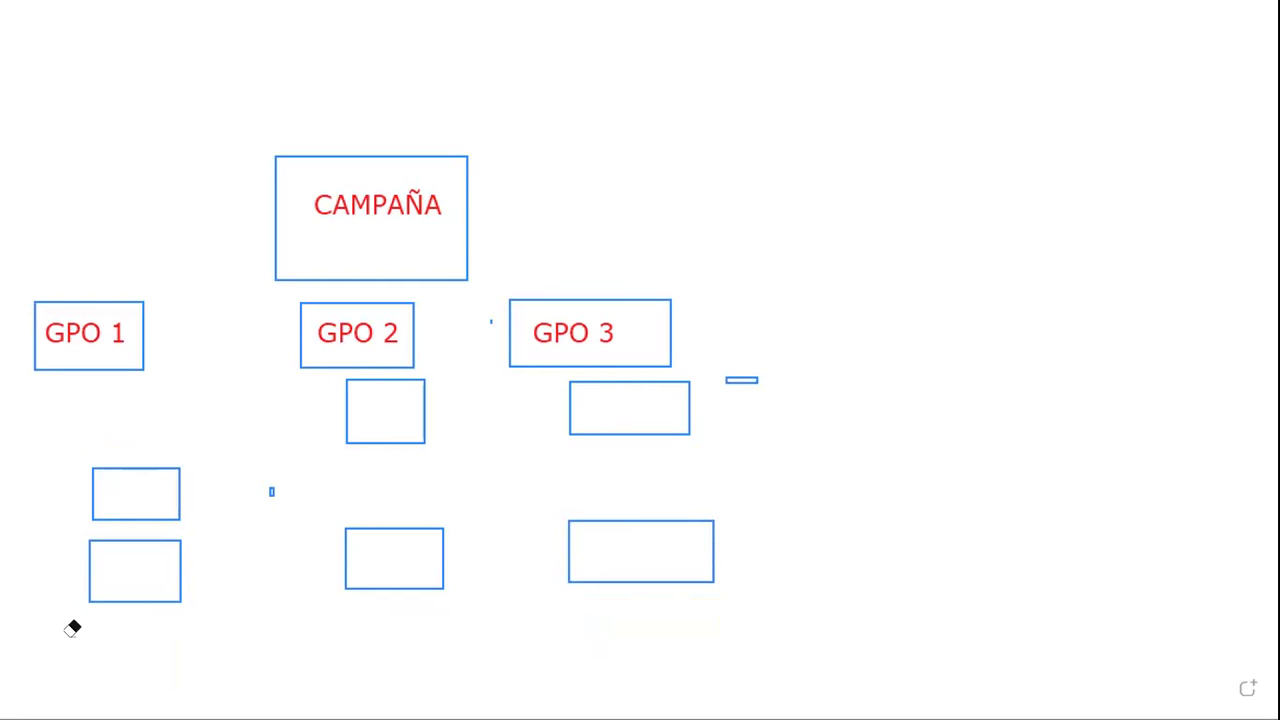
Step: Erase the upper box beneath GPO 1, the GPO 2 label and the boxes beneath GPO 2 and GPO 3, and close the whiteboard
{"action": "left_click", "coordinate": [276, 484]}
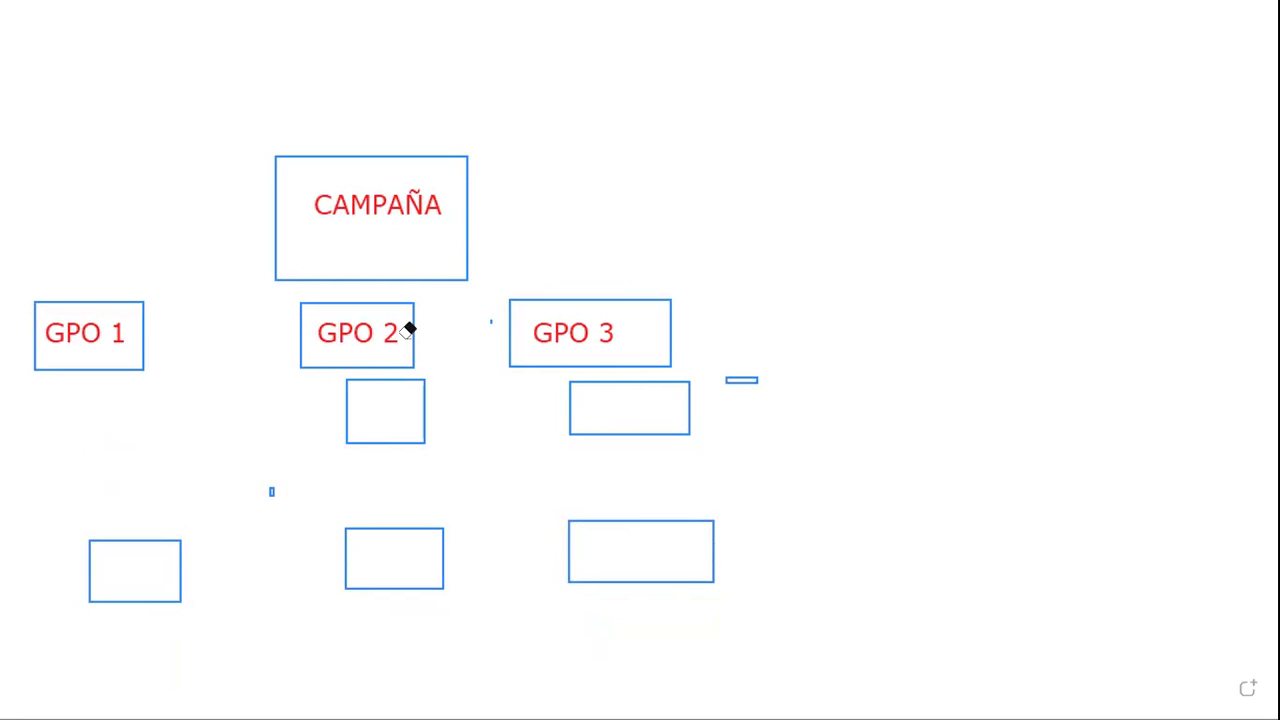
{"action": "left_click", "coordinate": [393, 428]}
{"action": "left_click", "coordinate": [391, 524]}
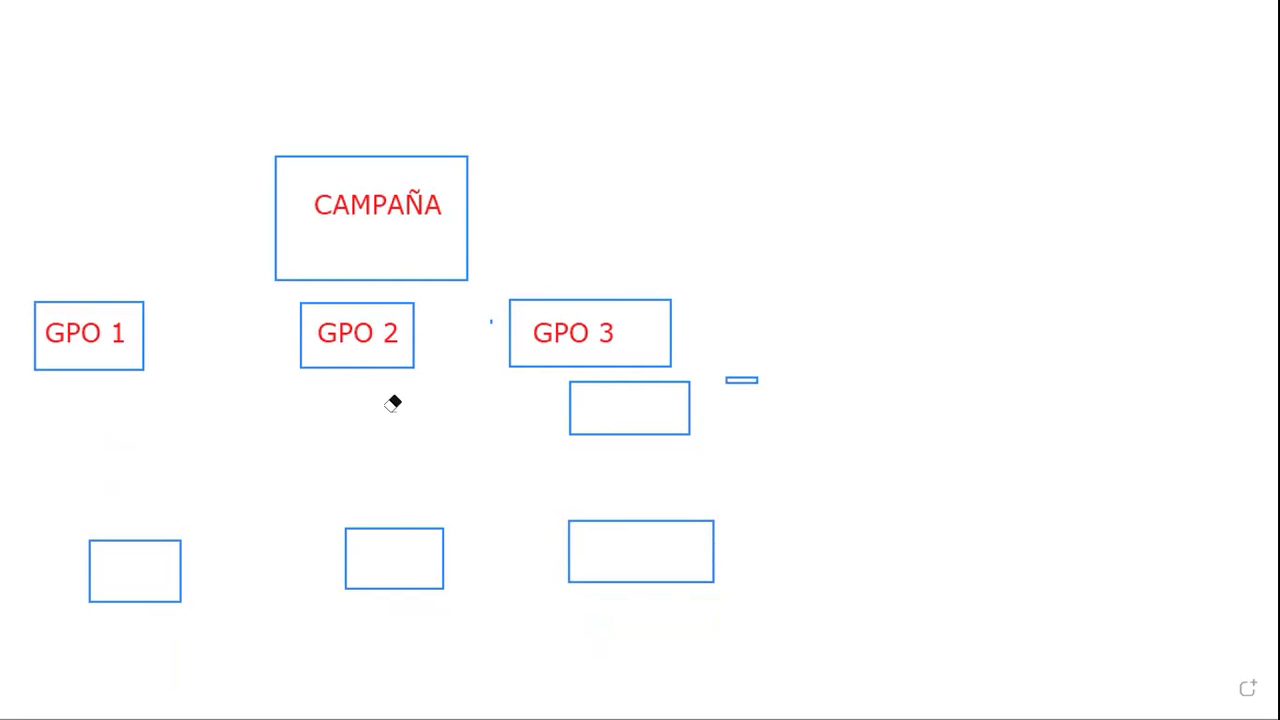
{"action": "left_click", "coordinate": [385, 306]}
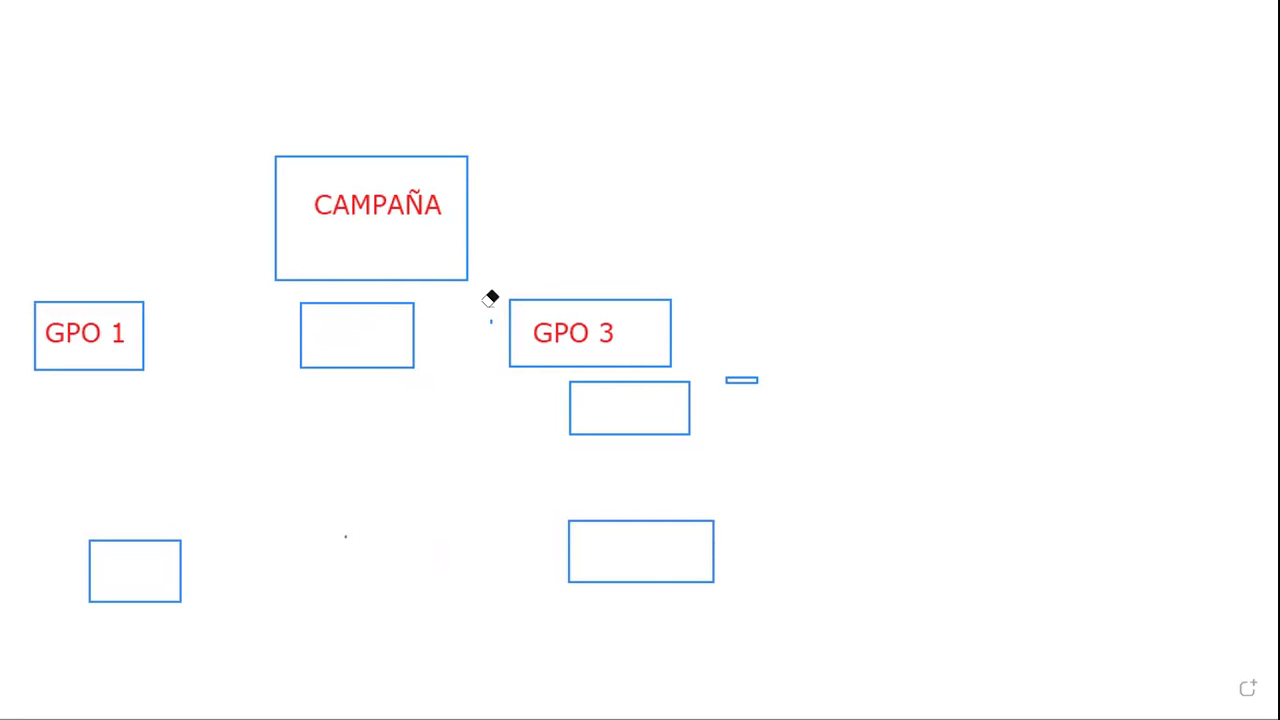
{"action": "left_click", "coordinate": [662, 382]}
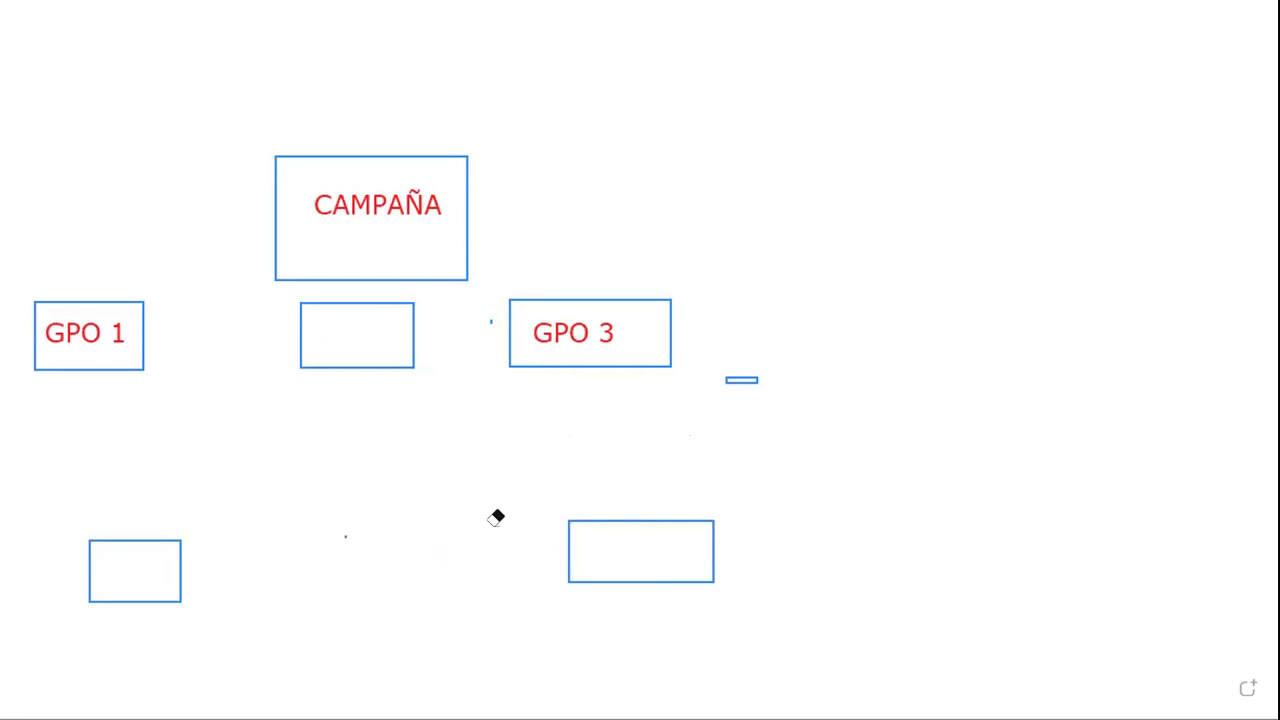
{"action": "left_click", "coordinate": [591, 511]}
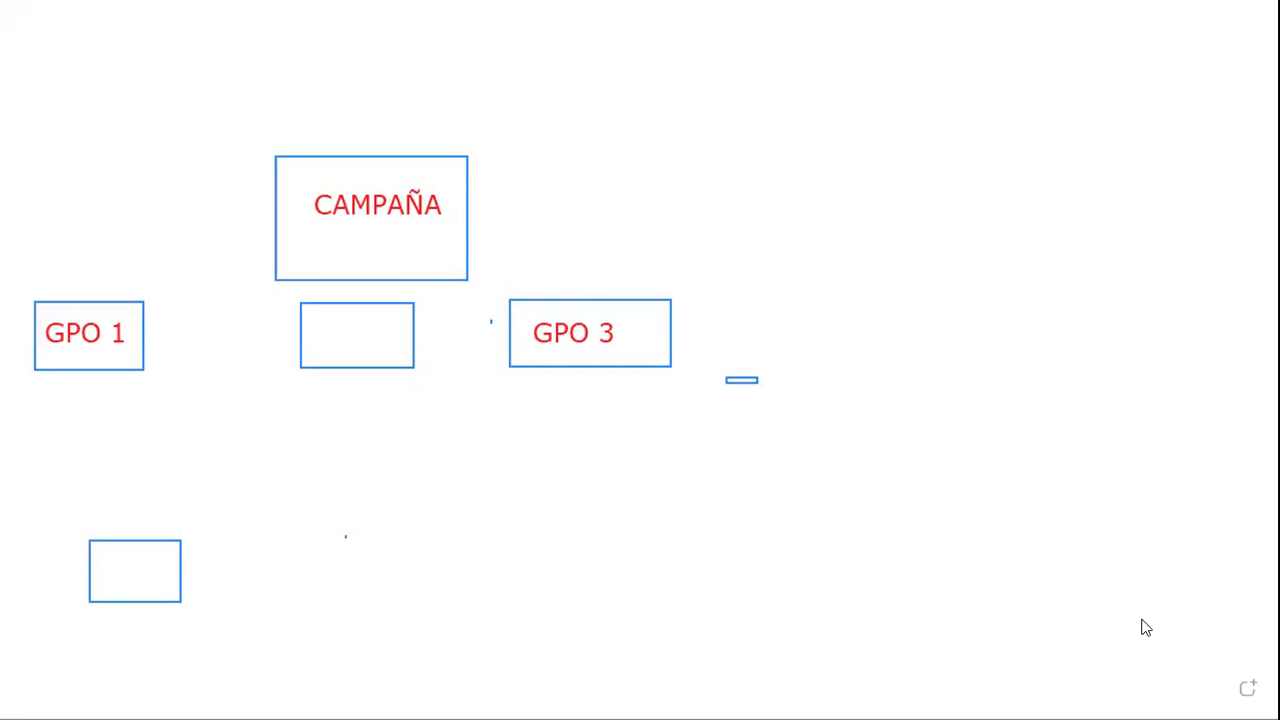
{"action": "key", "text": "Escape"}
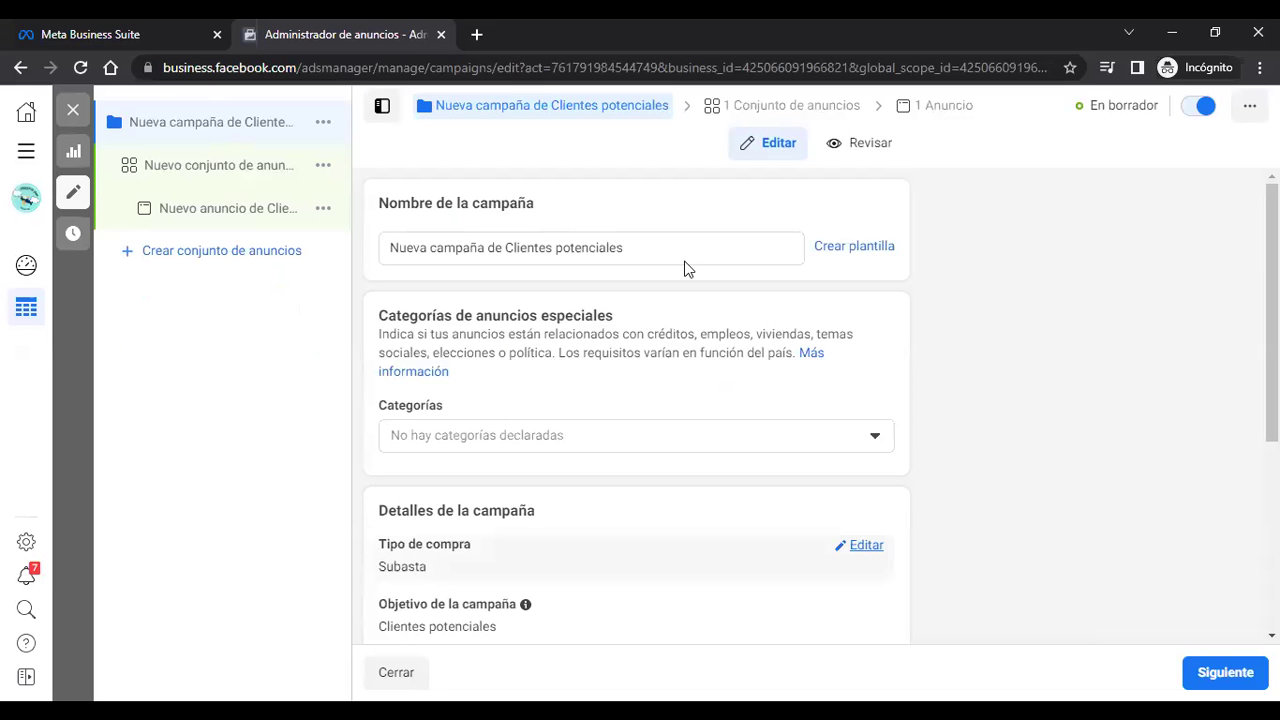
Step: Rename the campaign ZAPATOS 1 and turn on its campaign budget optimization
{"action": "left_click_drag", "start_coordinate": [624, 247], "coordinate": [374, 249]}
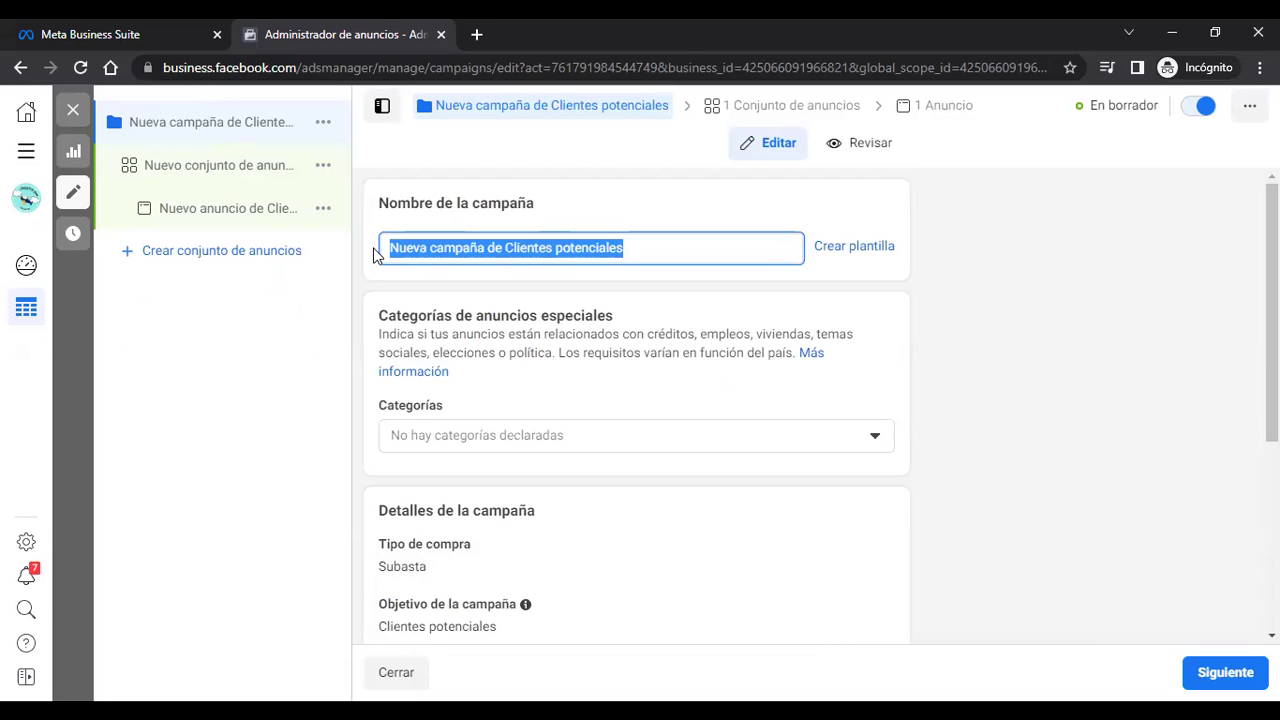
{"action": "type", "text": "ZAPATOS 1"}
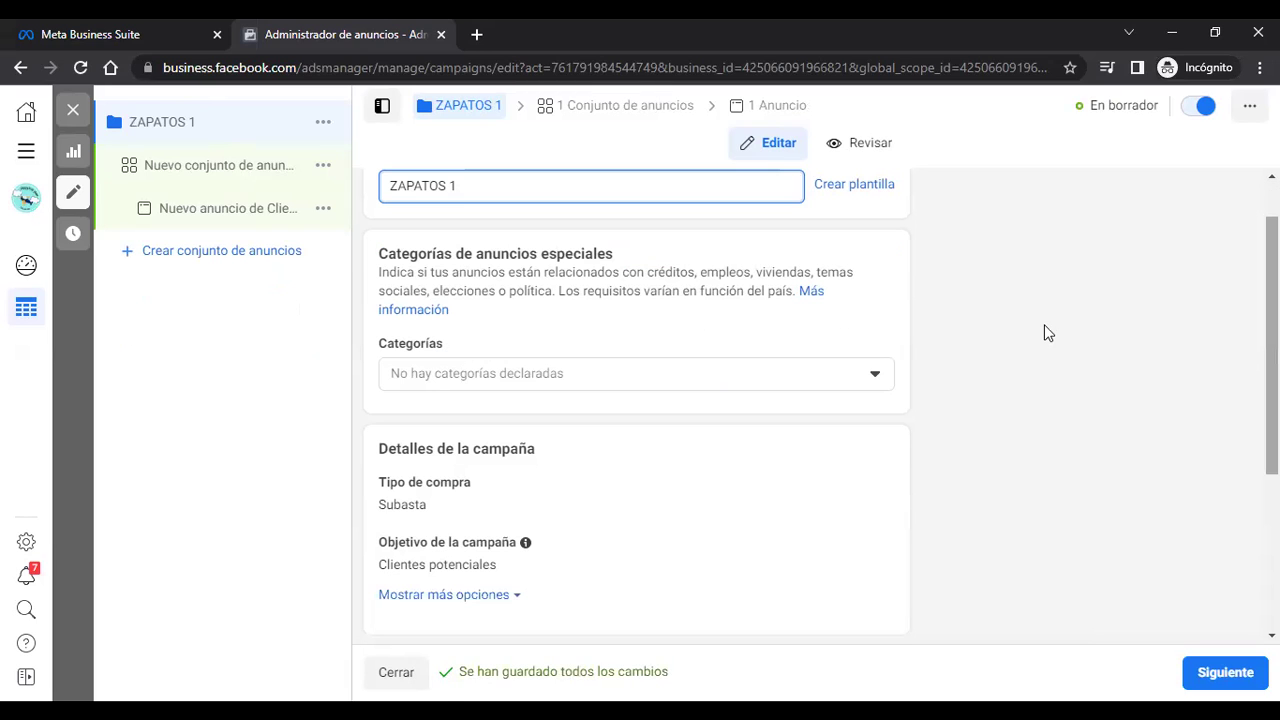
{"action": "scroll", "coordinate": [940, 310], "scroll_direction": "down", "scroll_amount": 1}
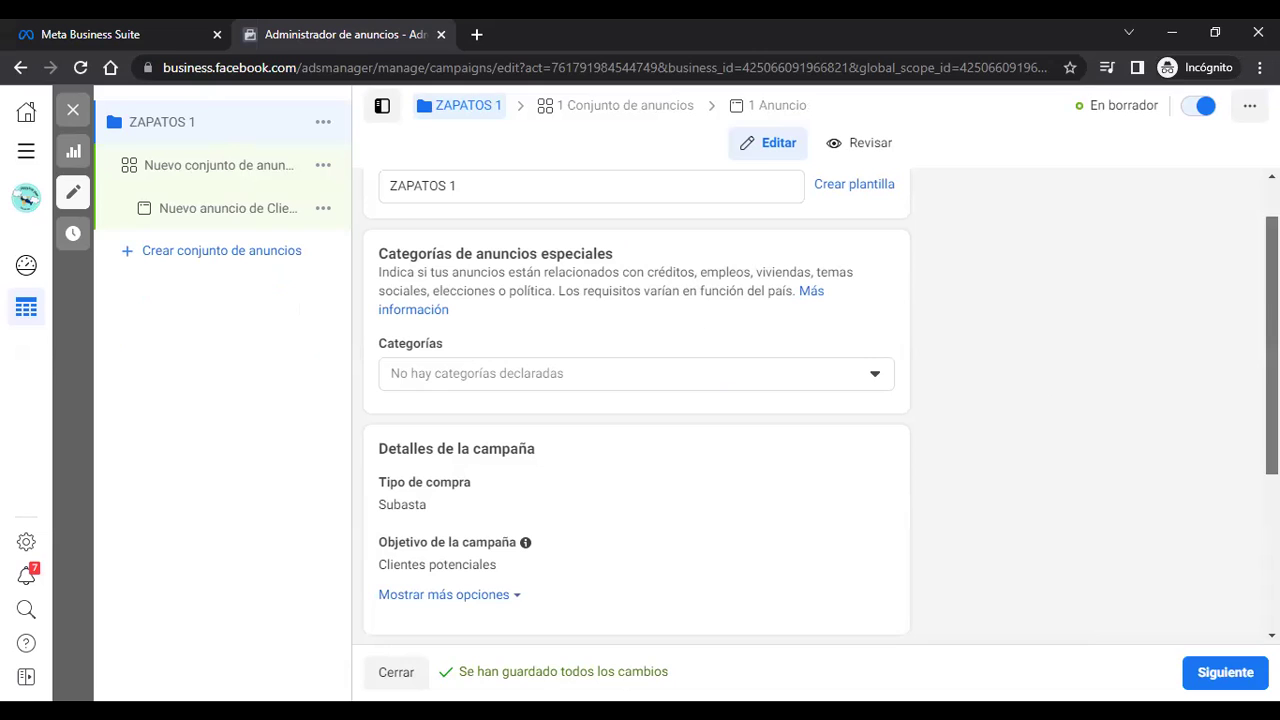
{"action": "scroll", "coordinate": [637, 400], "scroll_direction": "down", "scroll_amount": 3}
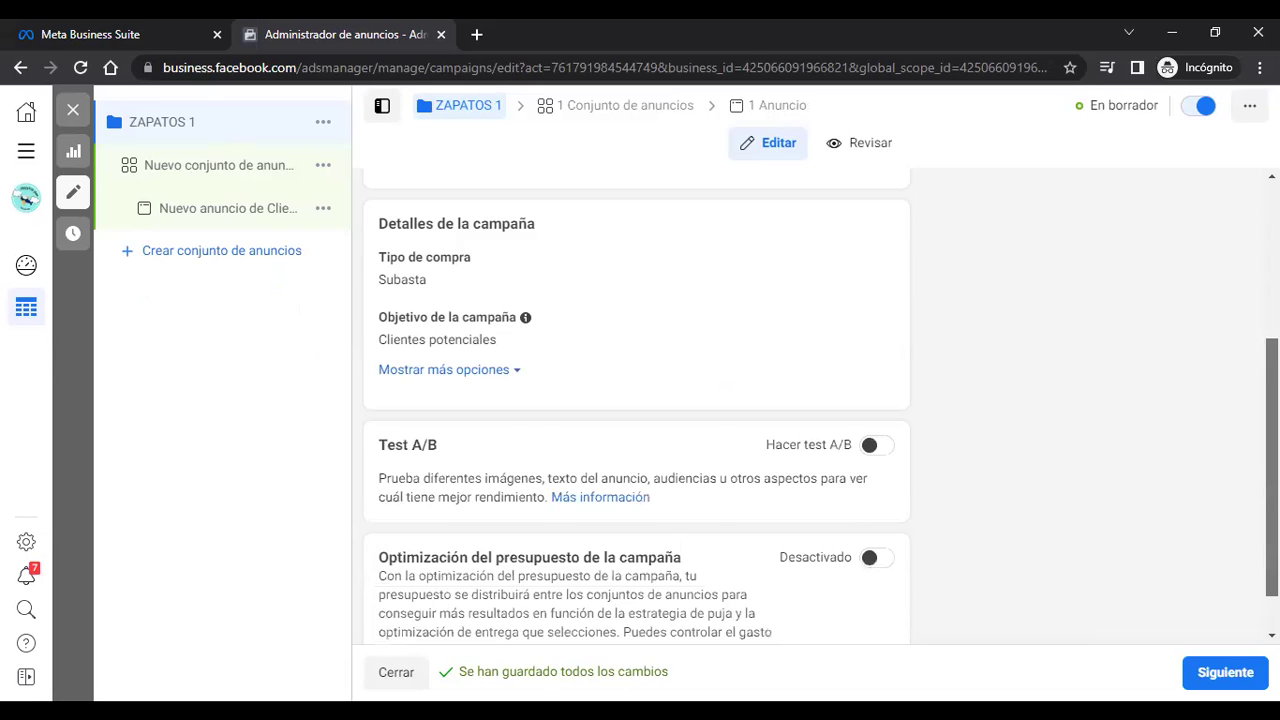
{"action": "scroll", "coordinate": [743, 414], "scroll_direction": "down", "scroll_amount": 1}
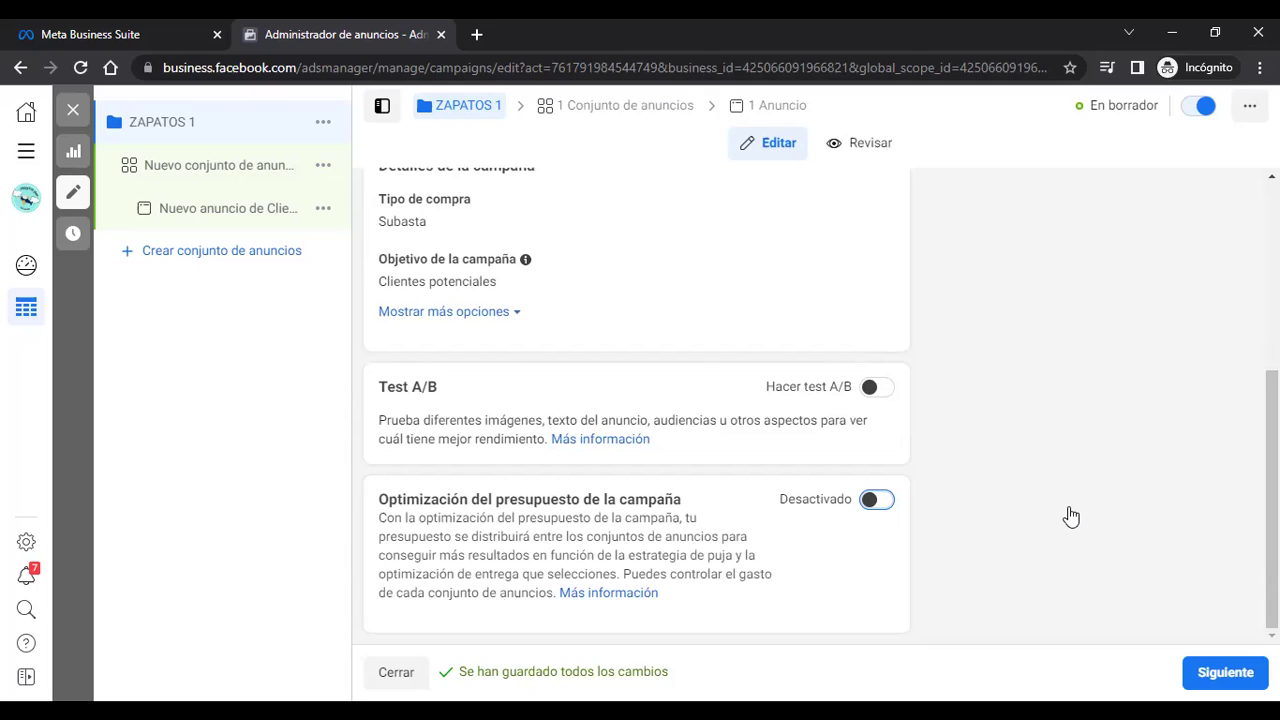
{"action": "key", "text": "space"}
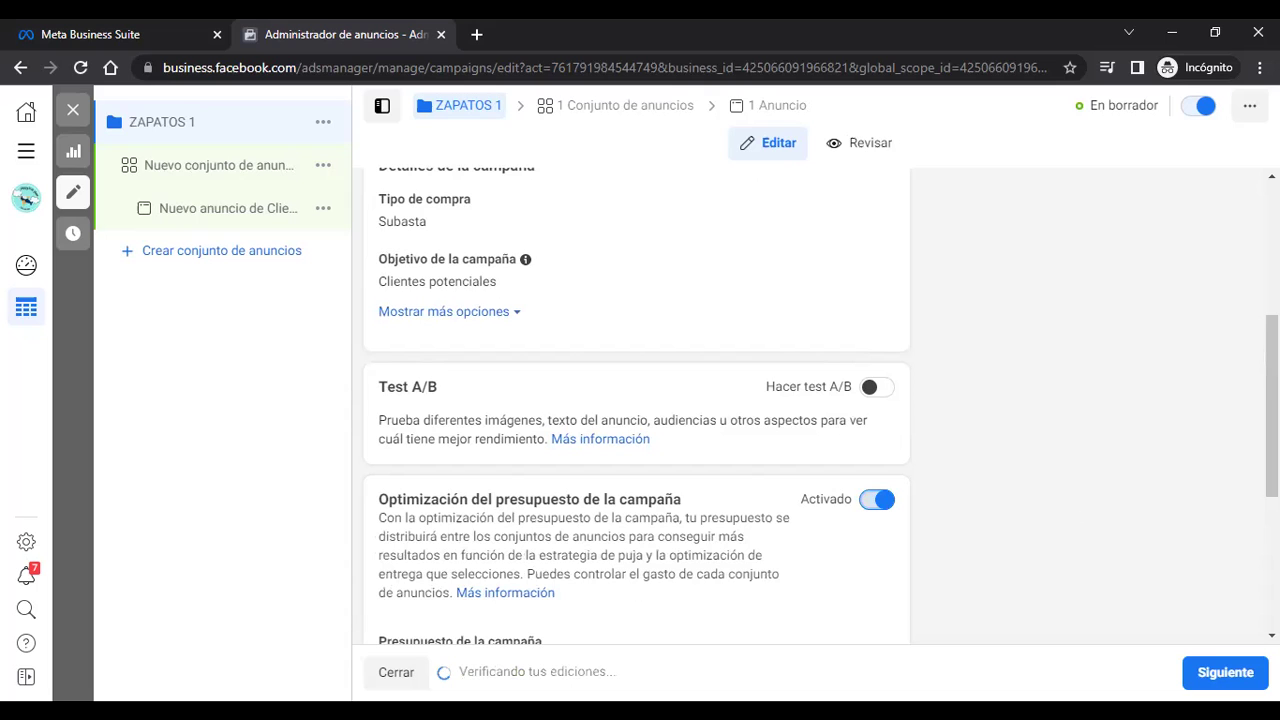
Step: Set the campaign's daily budget to 3,00 $ and dismiss the warning about Clientes potenciales events
{"action": "scroll", "coordinate": [1272, 420], "scroll_direction": "down", "scroll_amount": 1}
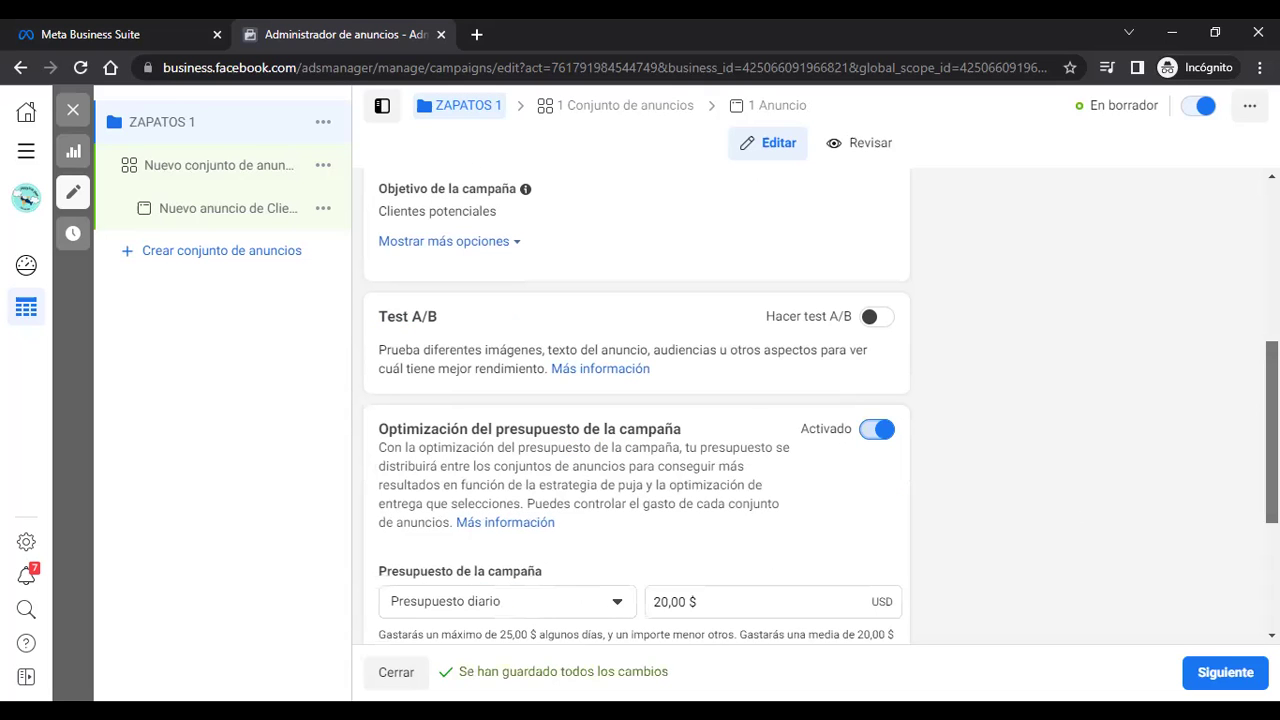
{"action": "scroll", "coordinate": [636, 410], "scroll_direction": "down", "scroll_amount": 1}
{"action": "scroll", "coordinate": [820, 406], "scroll_direction": "down", "scroll_amount": 1}
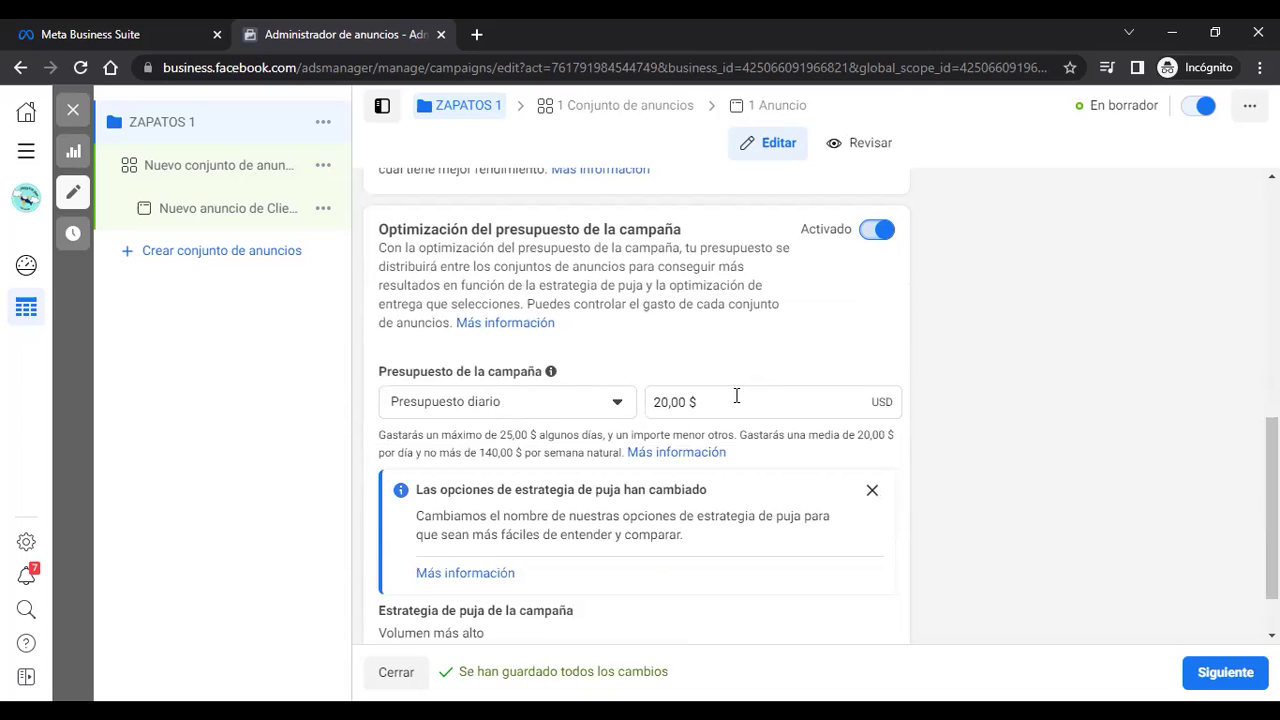
{"action": "left_click", "coordinate": [669, 401]}
{"action": "key", "text": "BackSpace"}
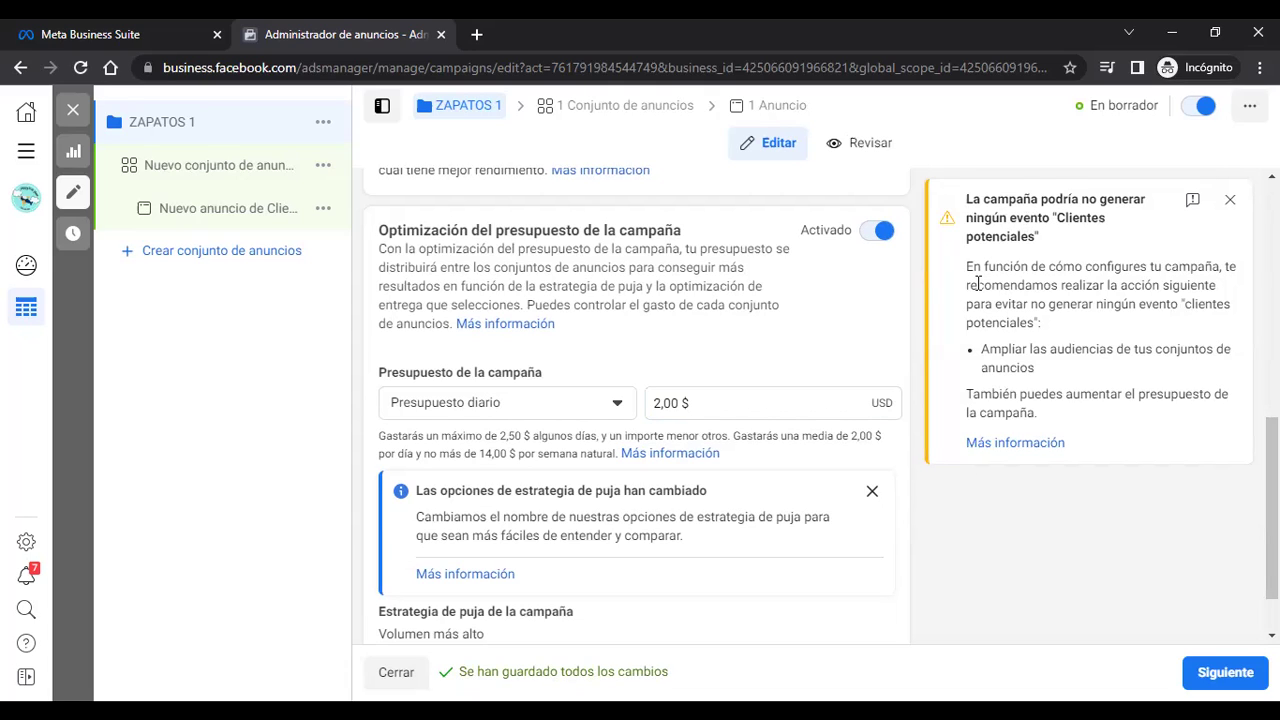
{"action": "left_click", "coordinate": [657, 403]}
{"action": "key", "text": "BackSpace"}
{"action": "type", "text": "3"}
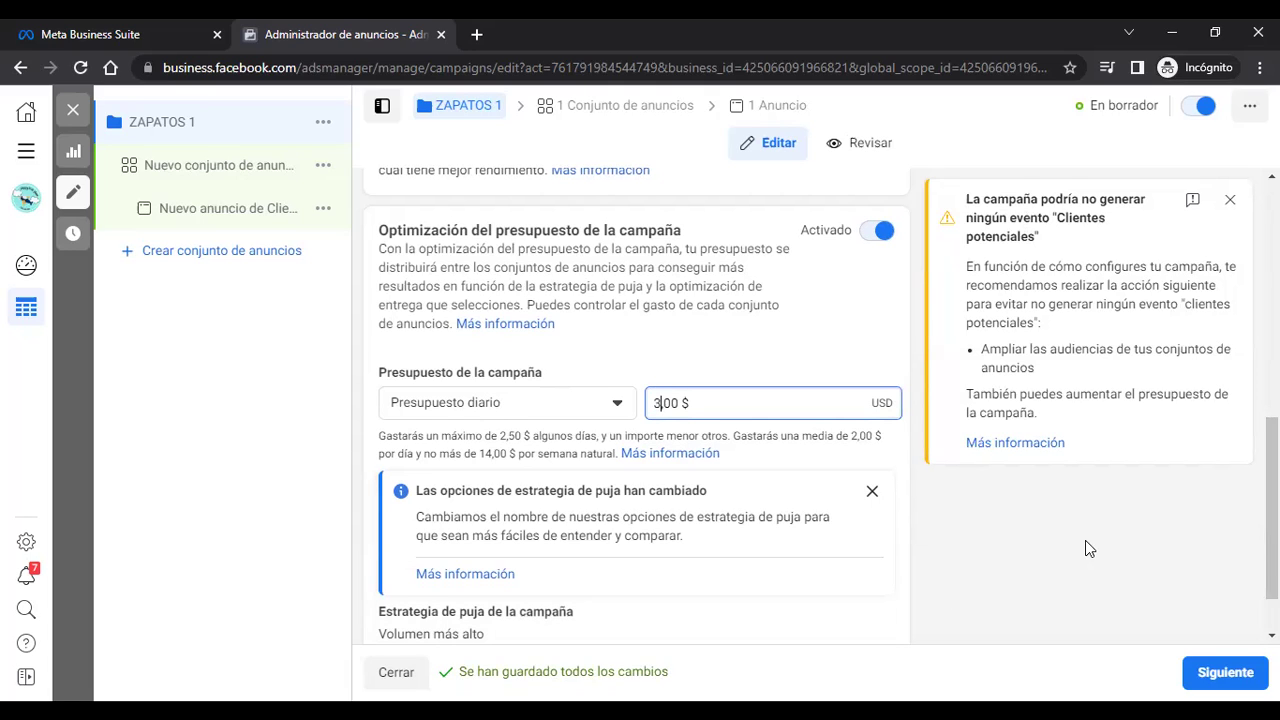
{"action": "left_click", "coordinate": [1230, 199]}
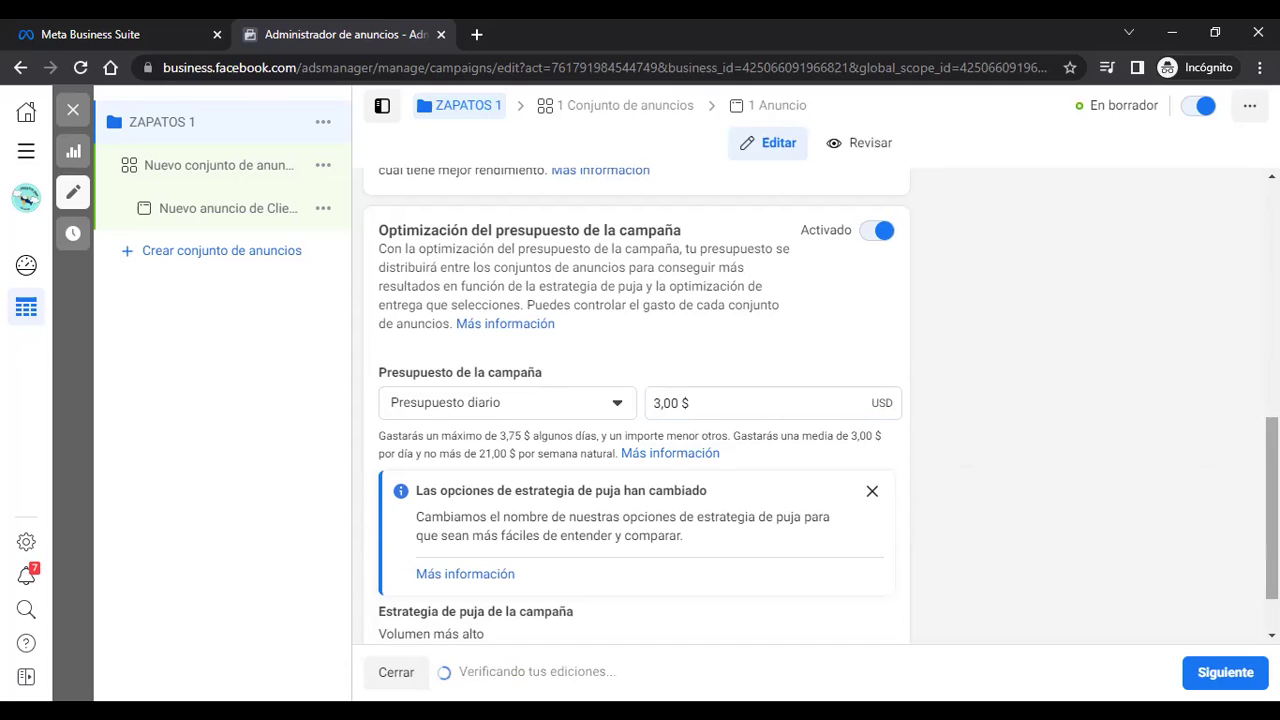
Step: Continue to the ad set settings and name the ad set BUYER PERSONA: EL DEPORTISTA
{"action": "scroll", "coordinate": [636, 400], "scroll_direction": "down", "scroll_amount": 1}
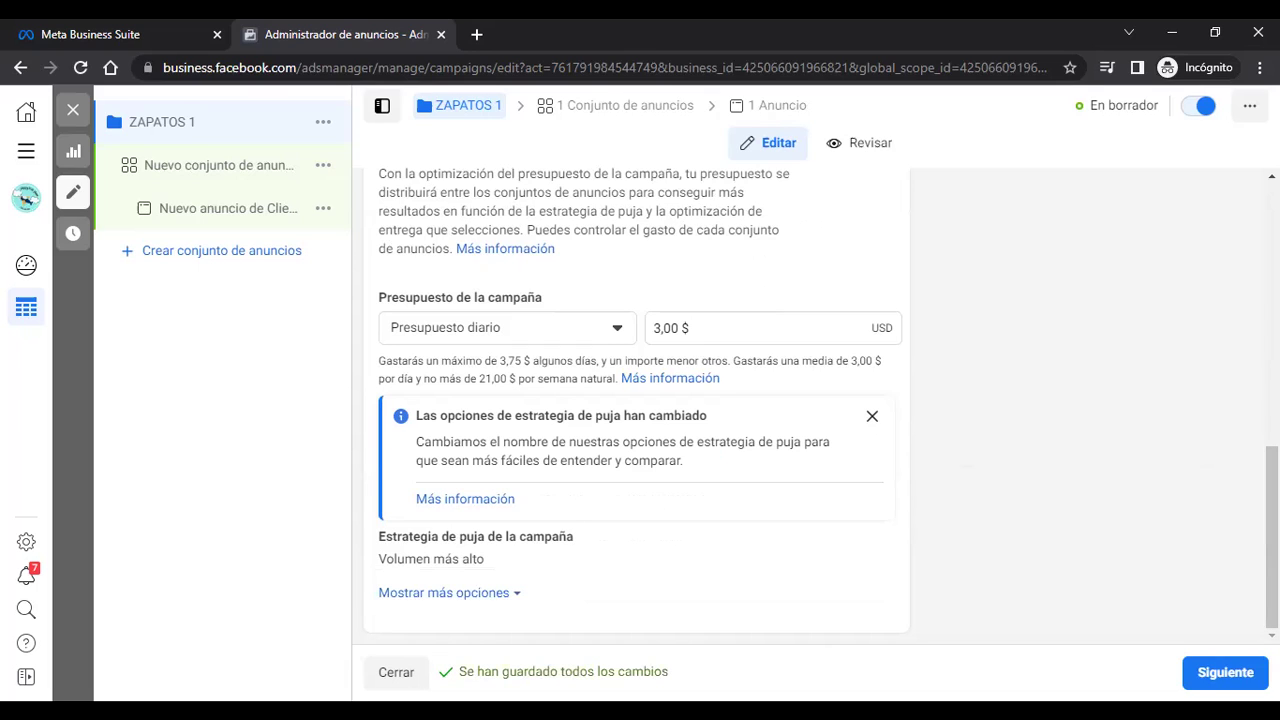
{"action": "left_click", "coordinate": [1225, 672]}
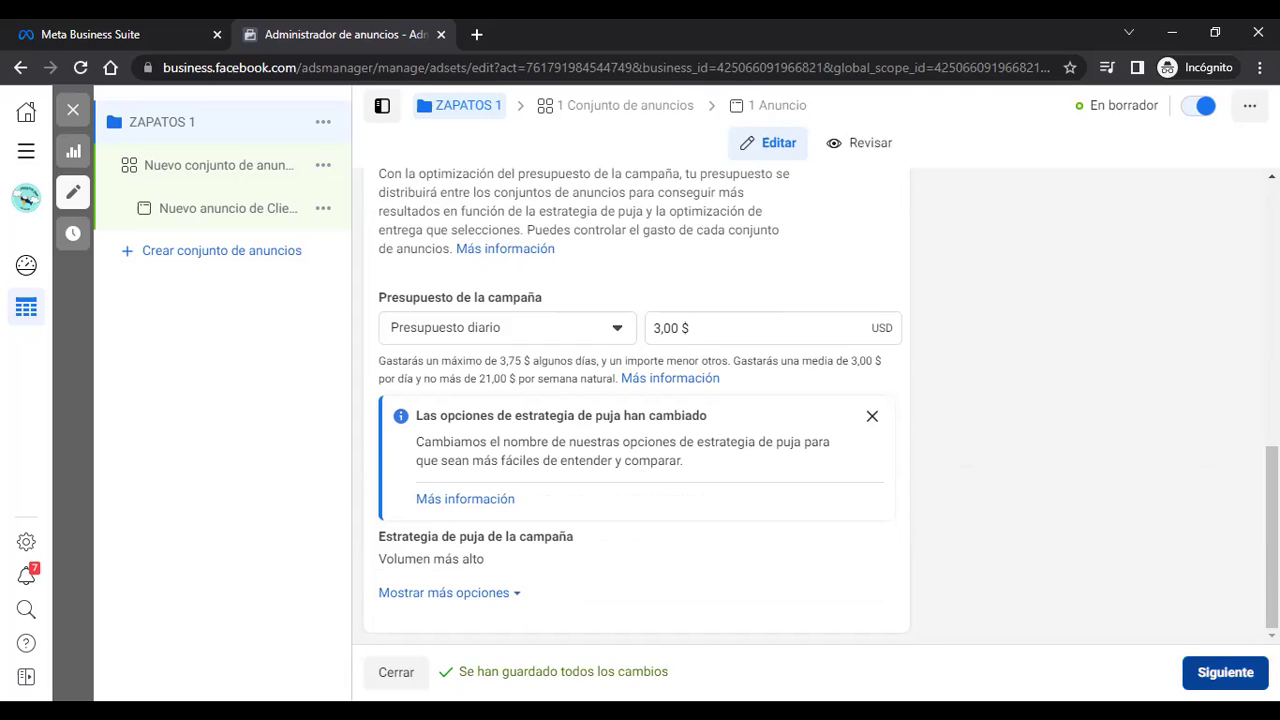
{"action": "left_click", "coordinate": [1225, 674]}
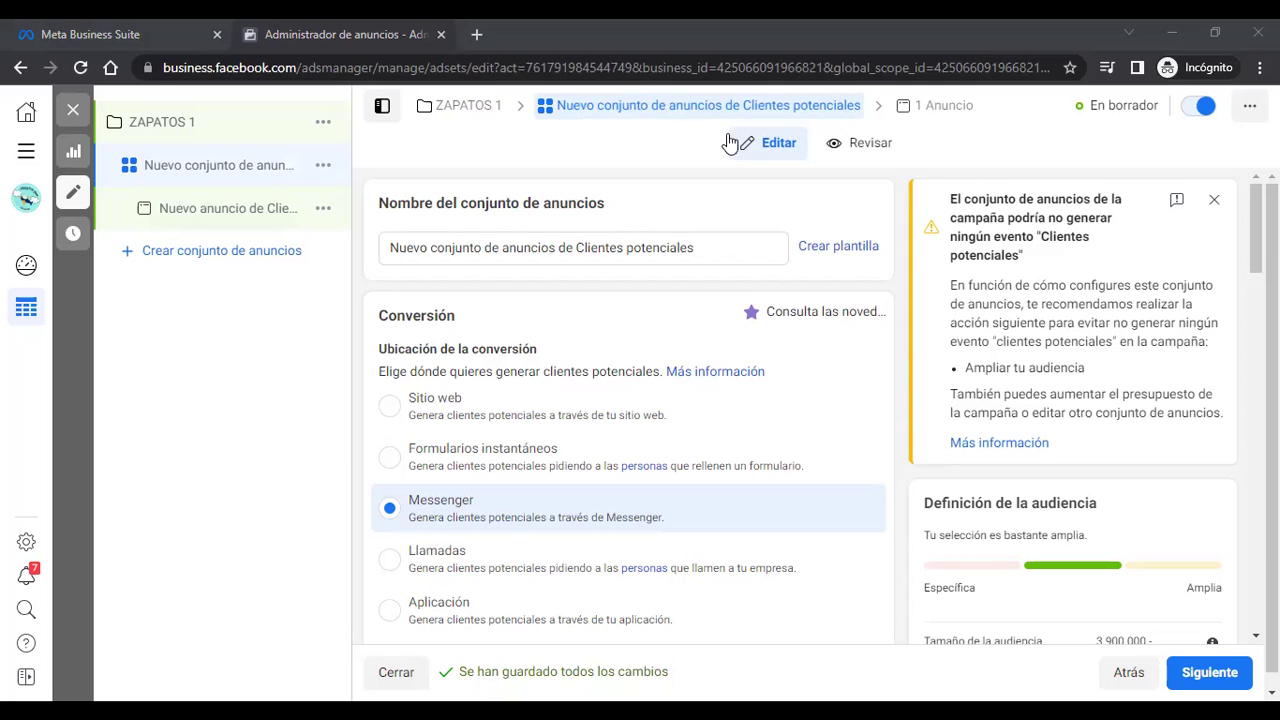
{"action": "left_click_drag", "start_coordinate": [720, 247], "coordinate": [660, 247]}
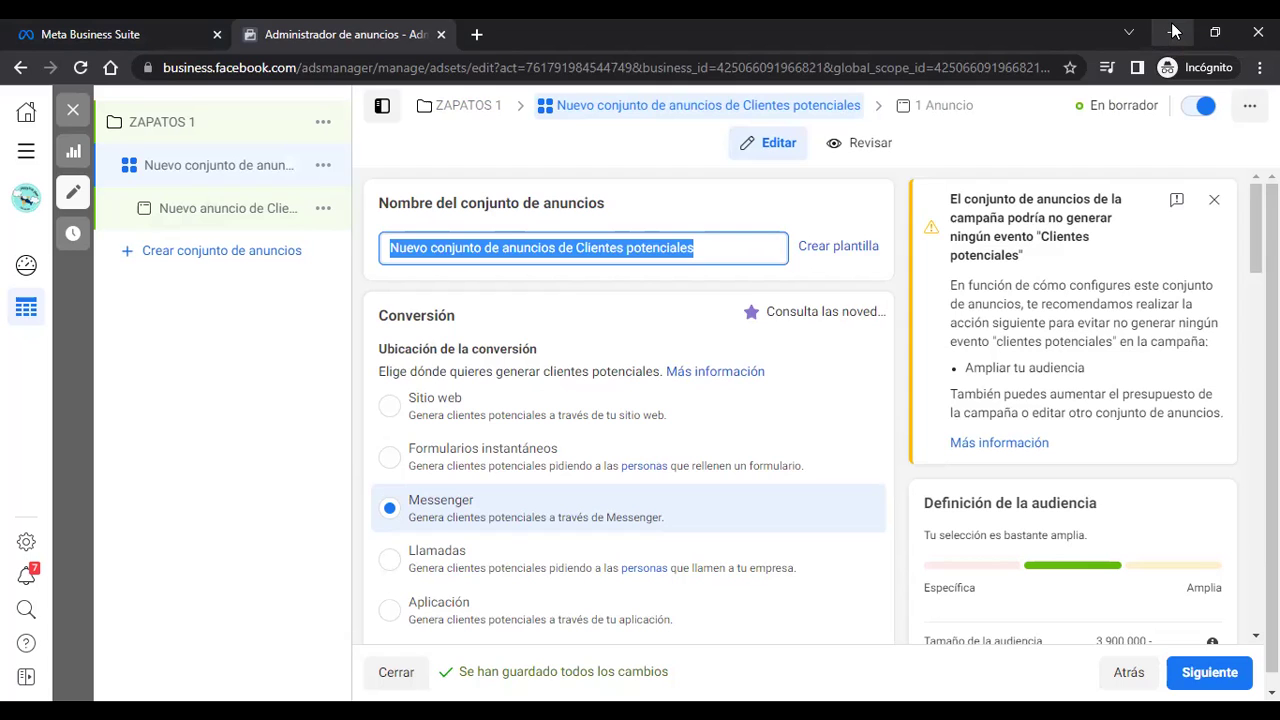
{"action": "type", "text": "B"}
{"action": "type", "text": "UYER"}
{"action": "key", "text": "BackSpace"}
{"action": "key", "text": "BackSpace"}
{"action": "type", "text": "ER PERSONA"}
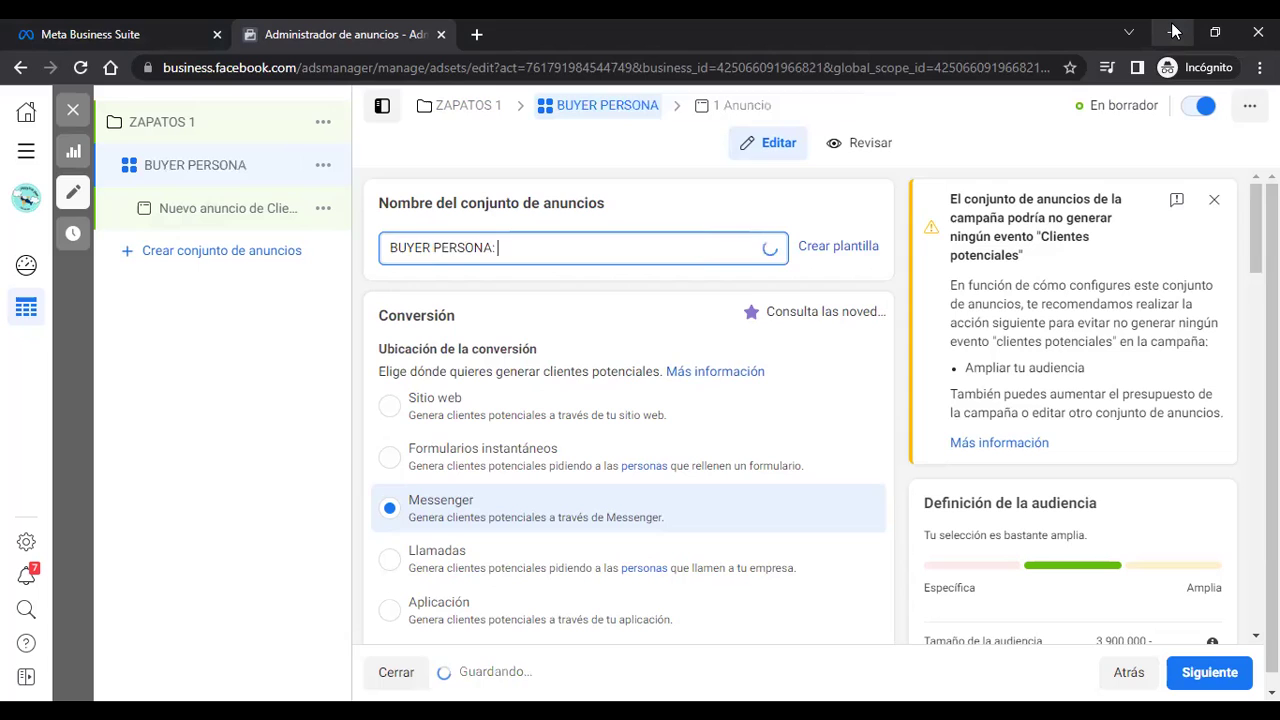
{"action": "type", "text": ": EL DEPORTISTA"}
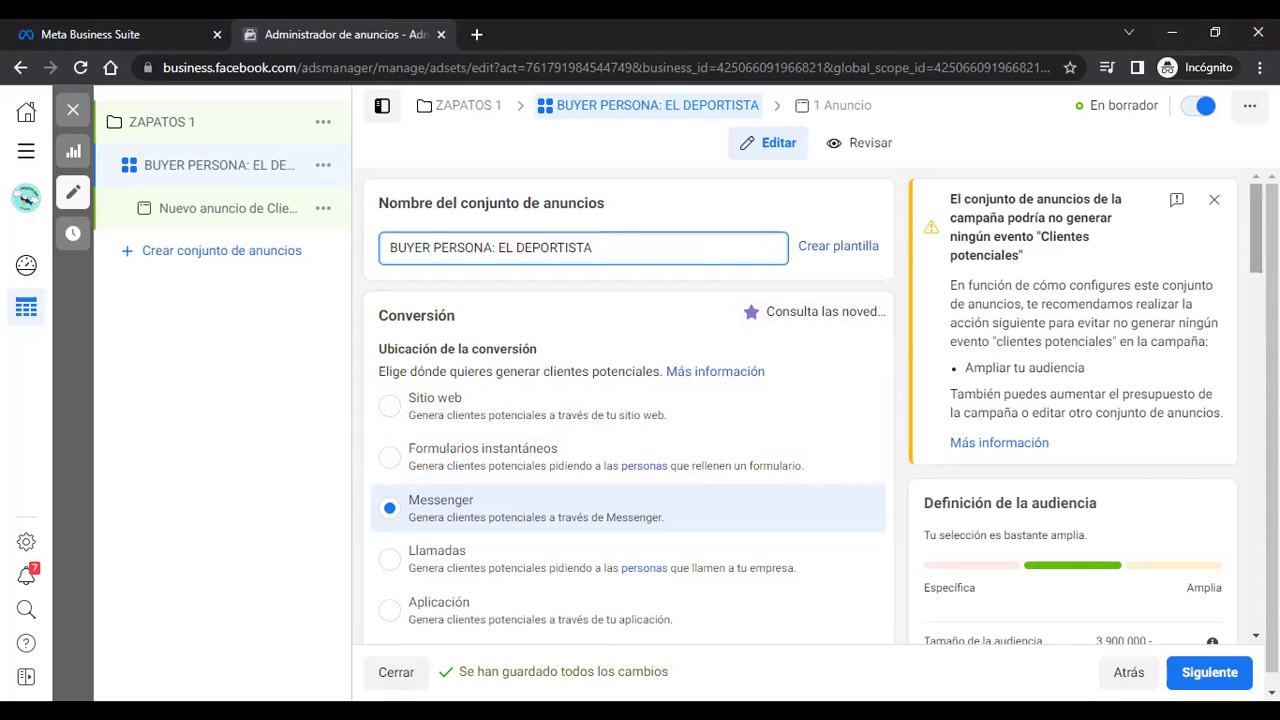
Step: Choose Escuela Cristiana Maranatha as the ad set's Facebook page
{"action": "scroll", "coordinate": [628, 400], "scroll_direction": "down", "scroll_amount": 3}
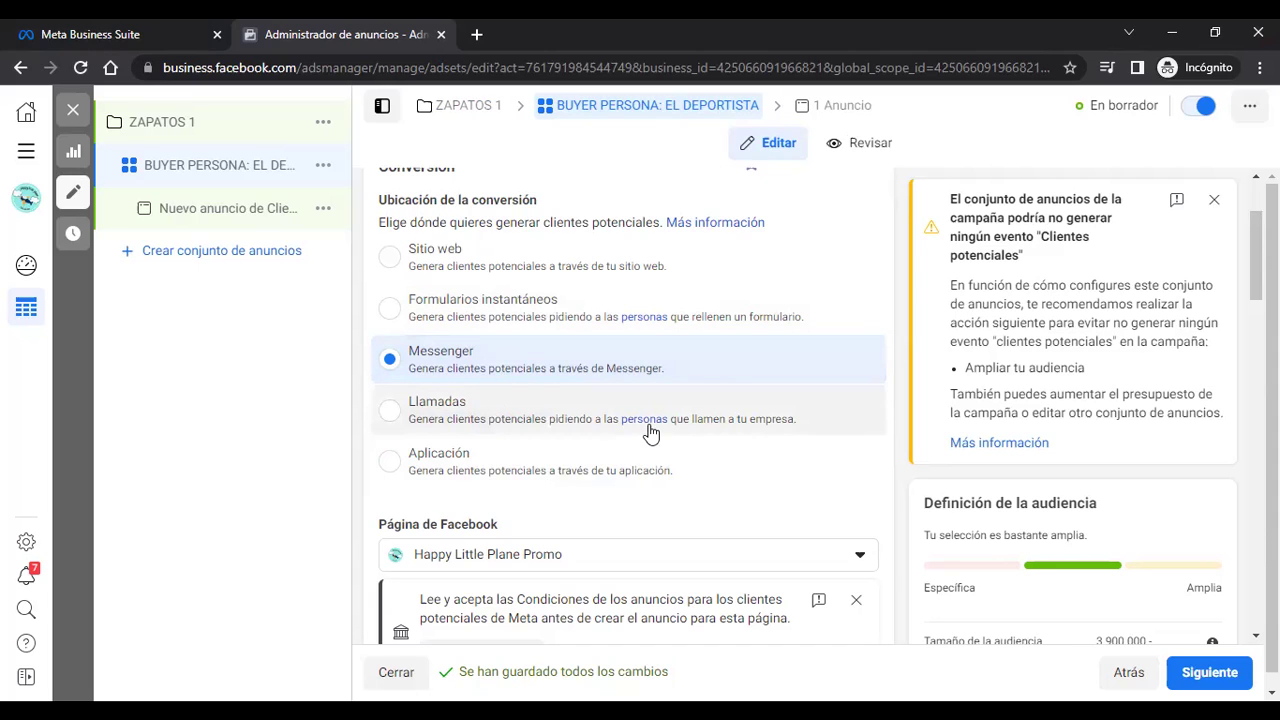
{"action": "scroll", "coordinate": [877, 291], "scroll_direction": "down", "scroll_amount": 3}
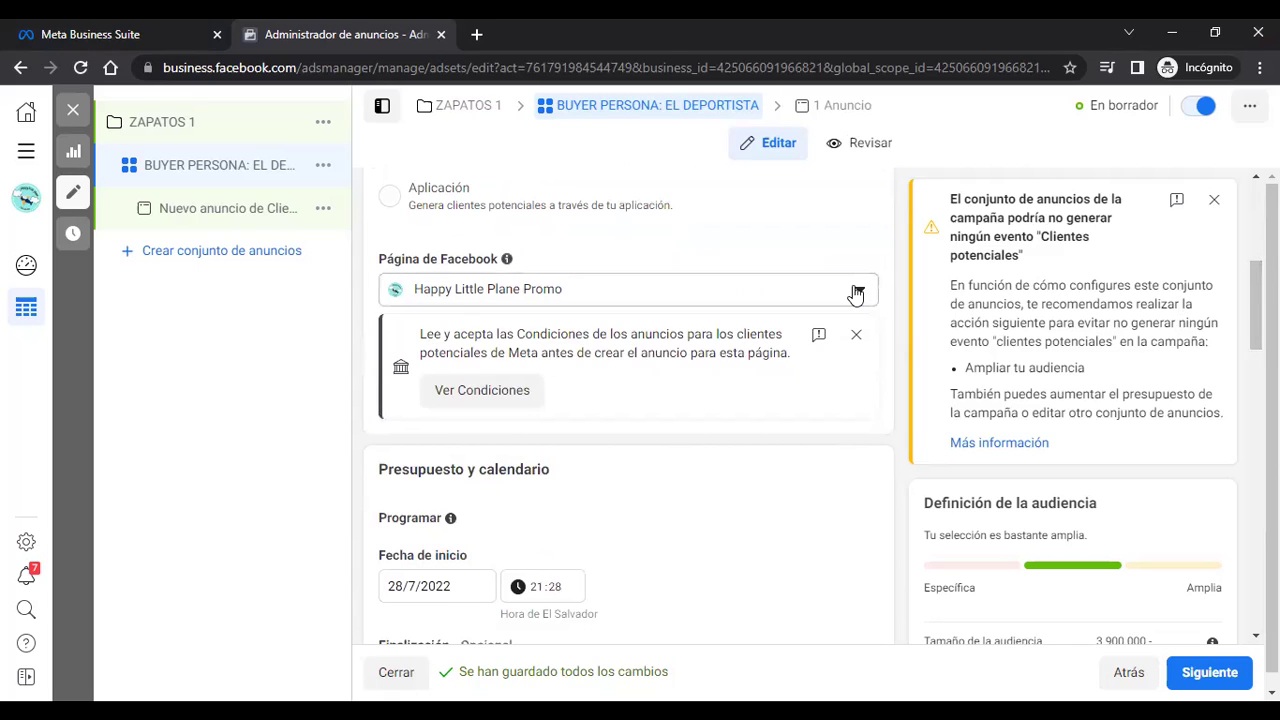
{"action": "left_click", "coordinate": [857, 292]}
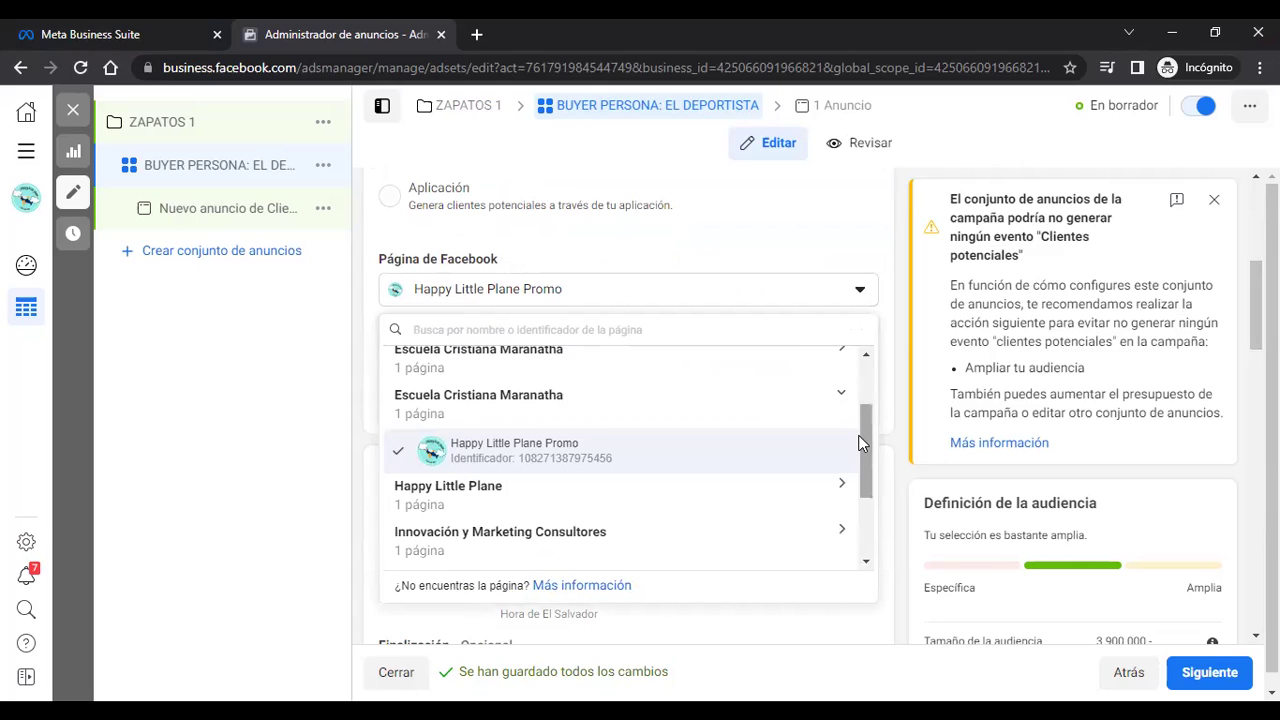
{"action": "left_click_drag", "start_coordinate": [866, 435], "coordinate": [870, 410]}
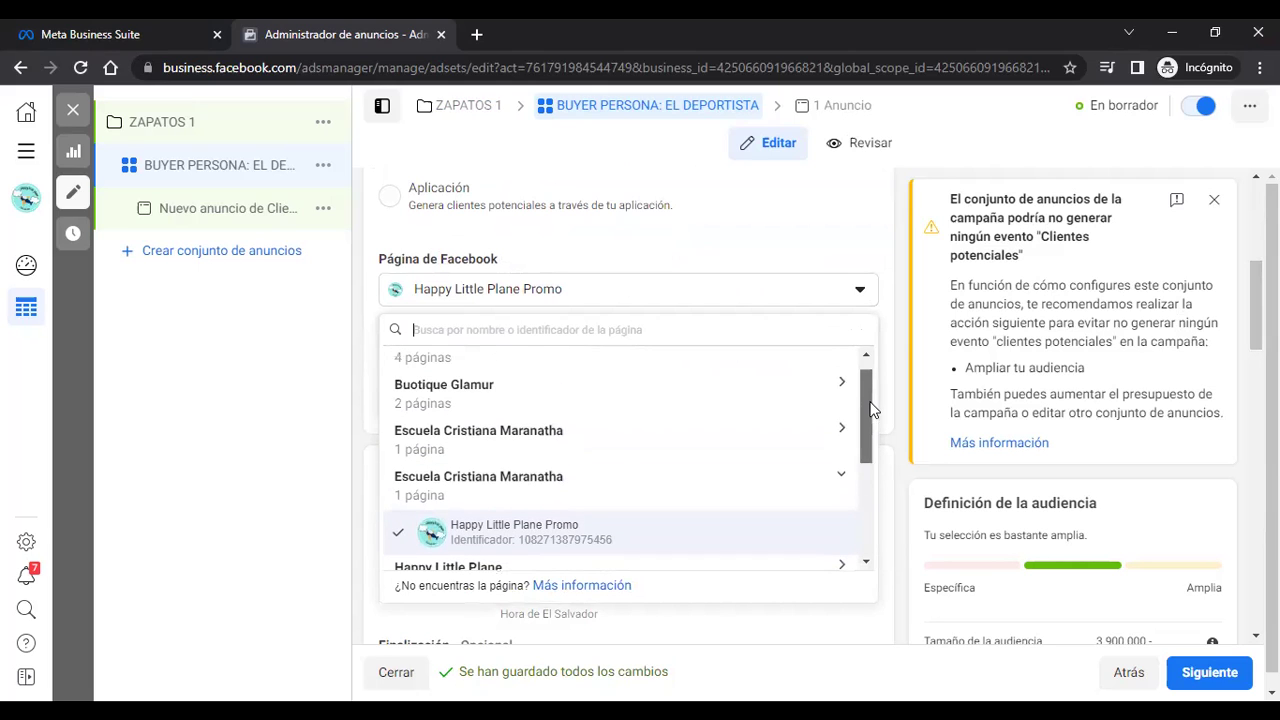
{"action": "left_click", "coordinate": [495, 451]}
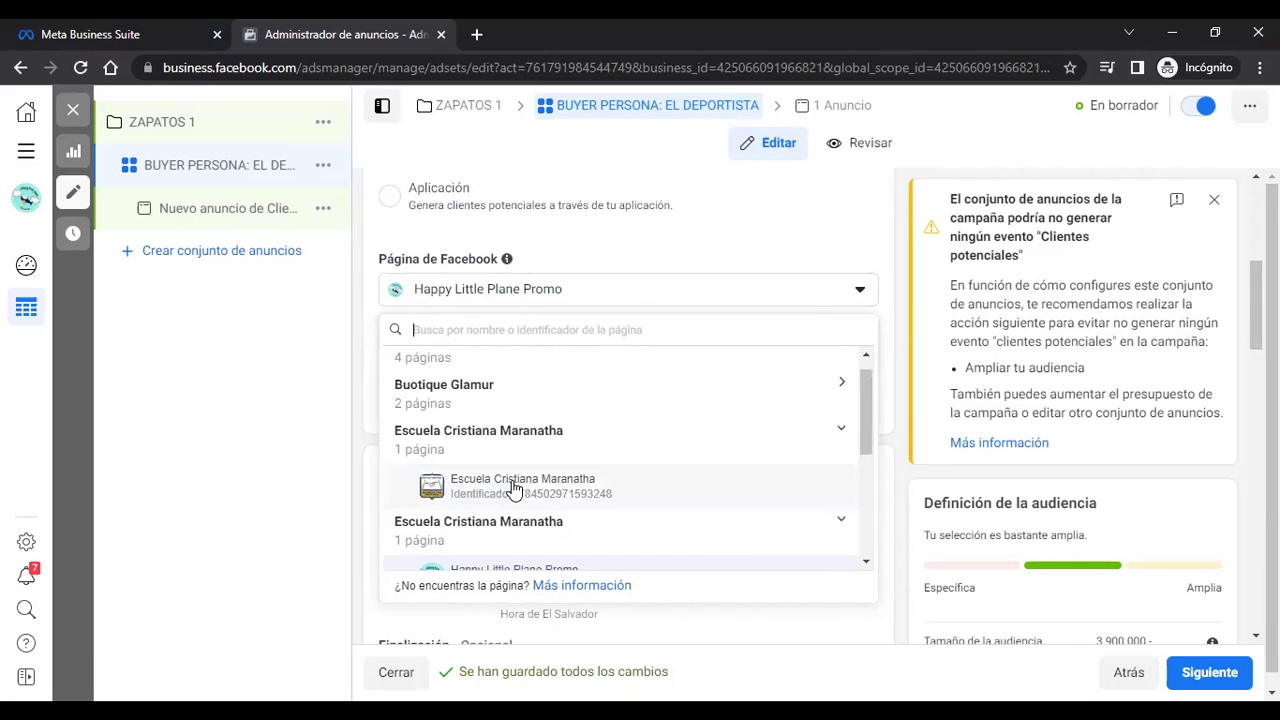
{"action": "left_click", "coordinate": [513, 486]}
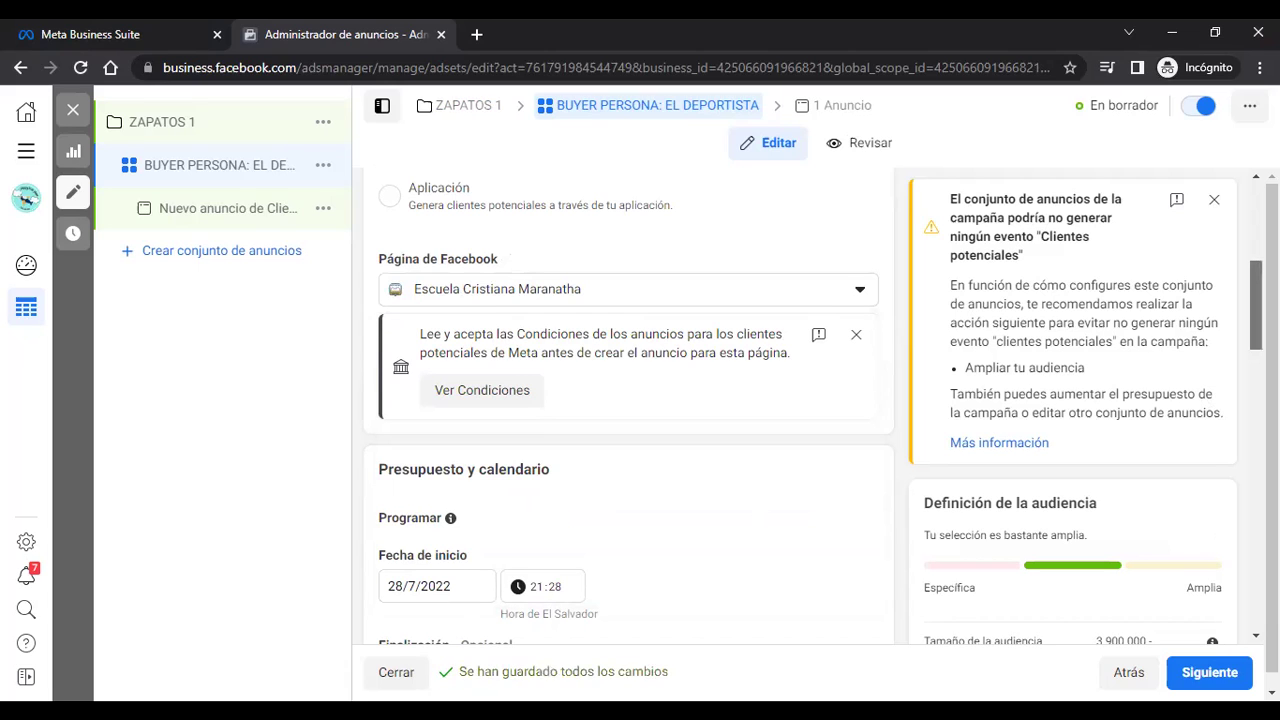
Step: Review the ad set's schedule and audience settings, and switch to the PowerPoint slide on the parts of building the funnel
{"action": "scroll", "coordinate": [628, 410], "scroll_direction": "down", "scroll_amount": 2}
{"action": "scroll", "coordinate": [628, 410], "scroll_direction": "down", "scroll_amount": 3}
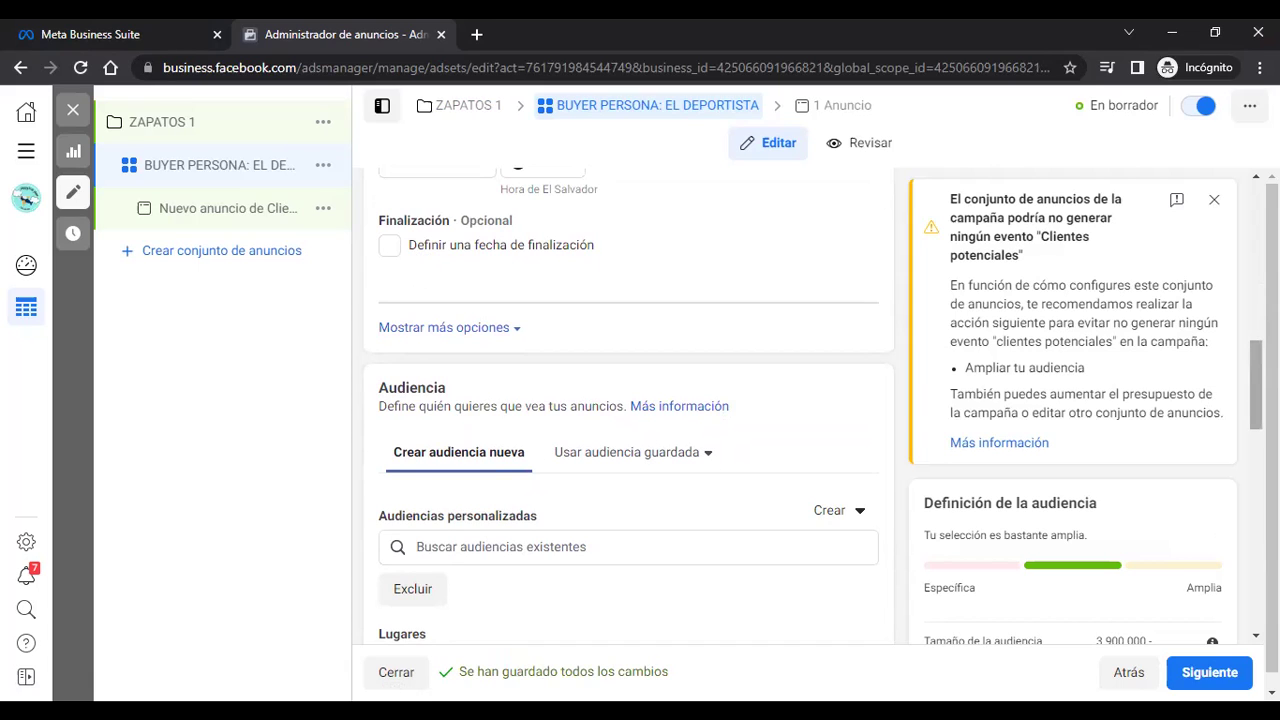
{"action": "scroll", "coordinate": [628, 400], "scroll_direction": "down", "scroll_amount": 3}
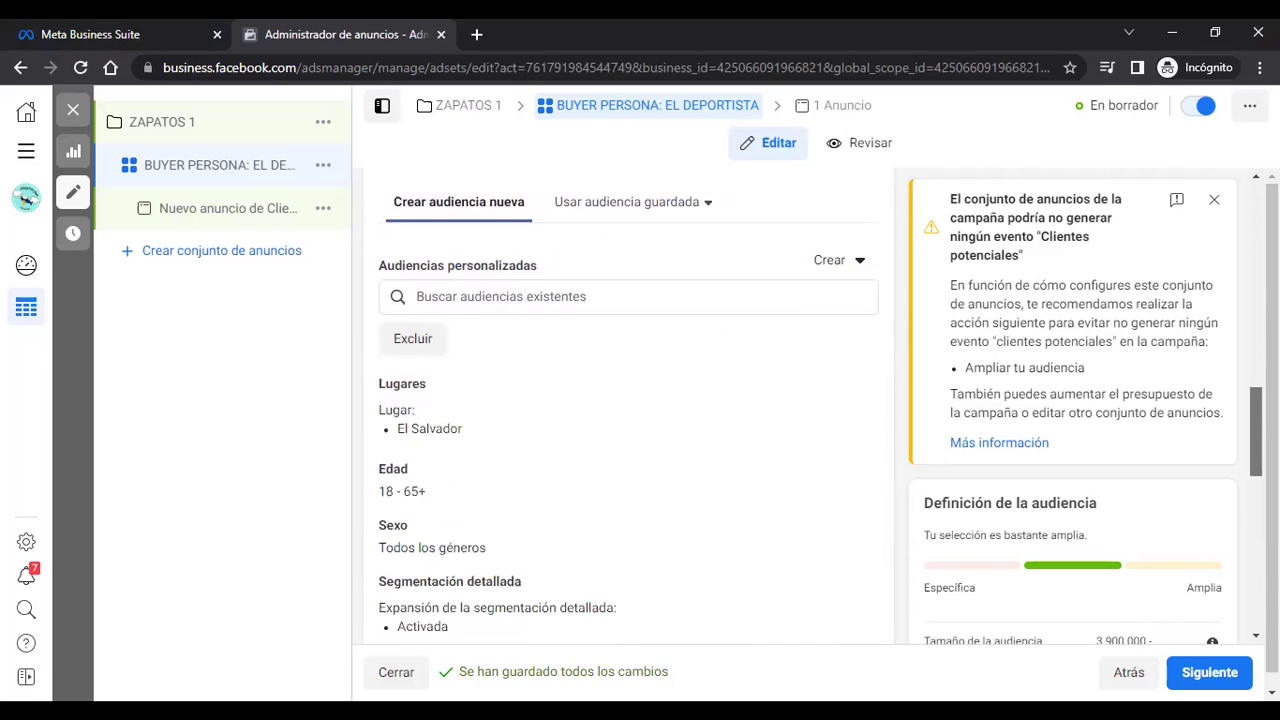
{"action": "scroll", "coordinate": [628, 400], "scroll_direction": "up", "scroll_amount": 1}
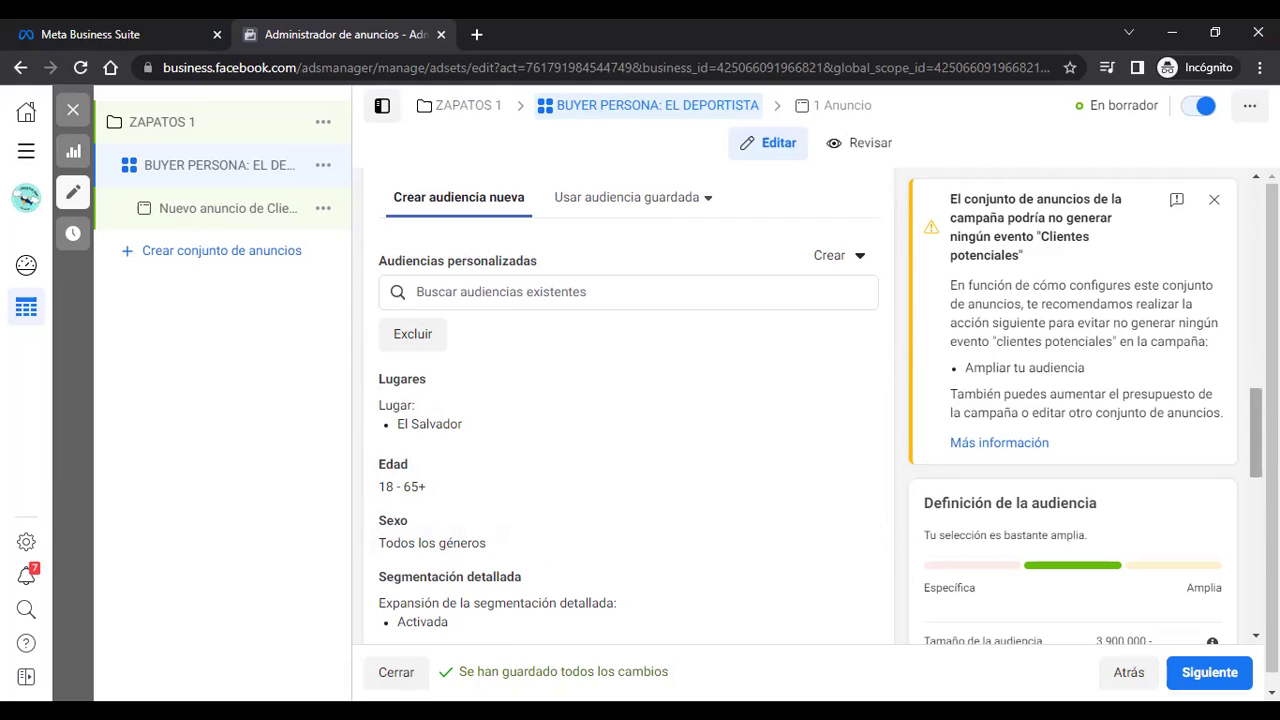
{"action": "scroll", "coordinate": [1256, 430], "scroll_direction": "down", "scroll_amount": 2}
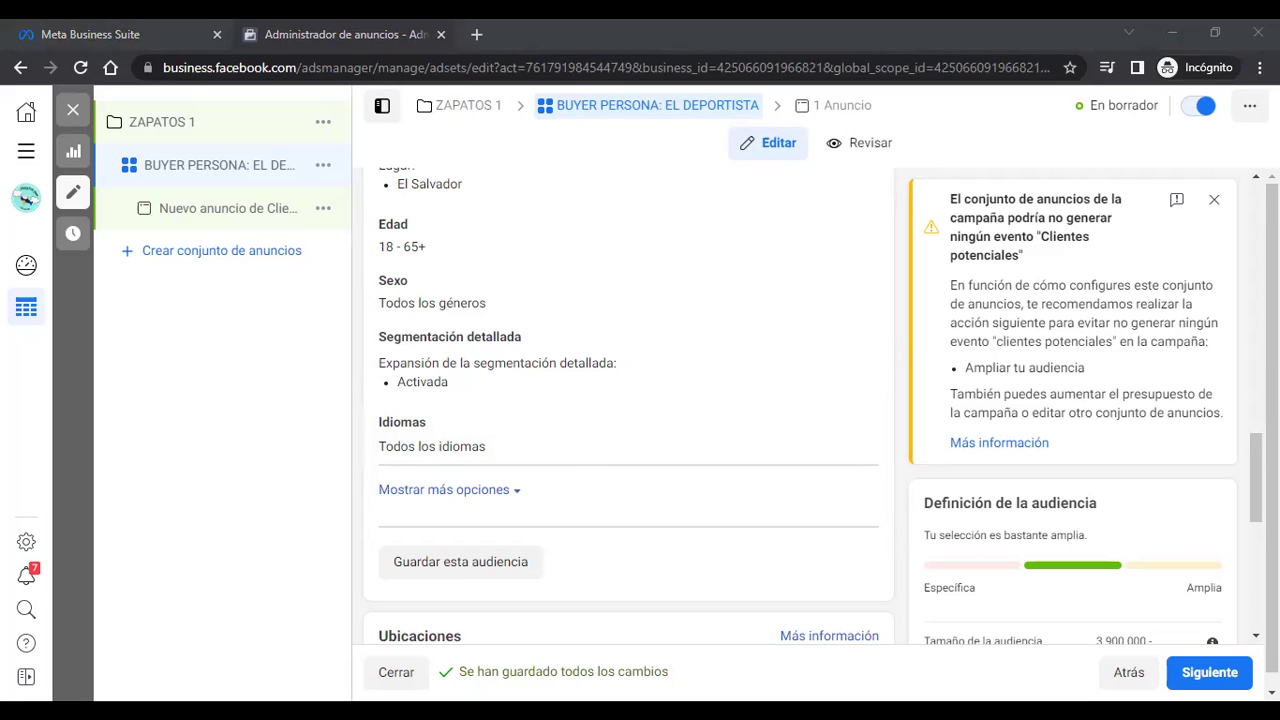
{"action": "key", "text": "alt+Tab"}
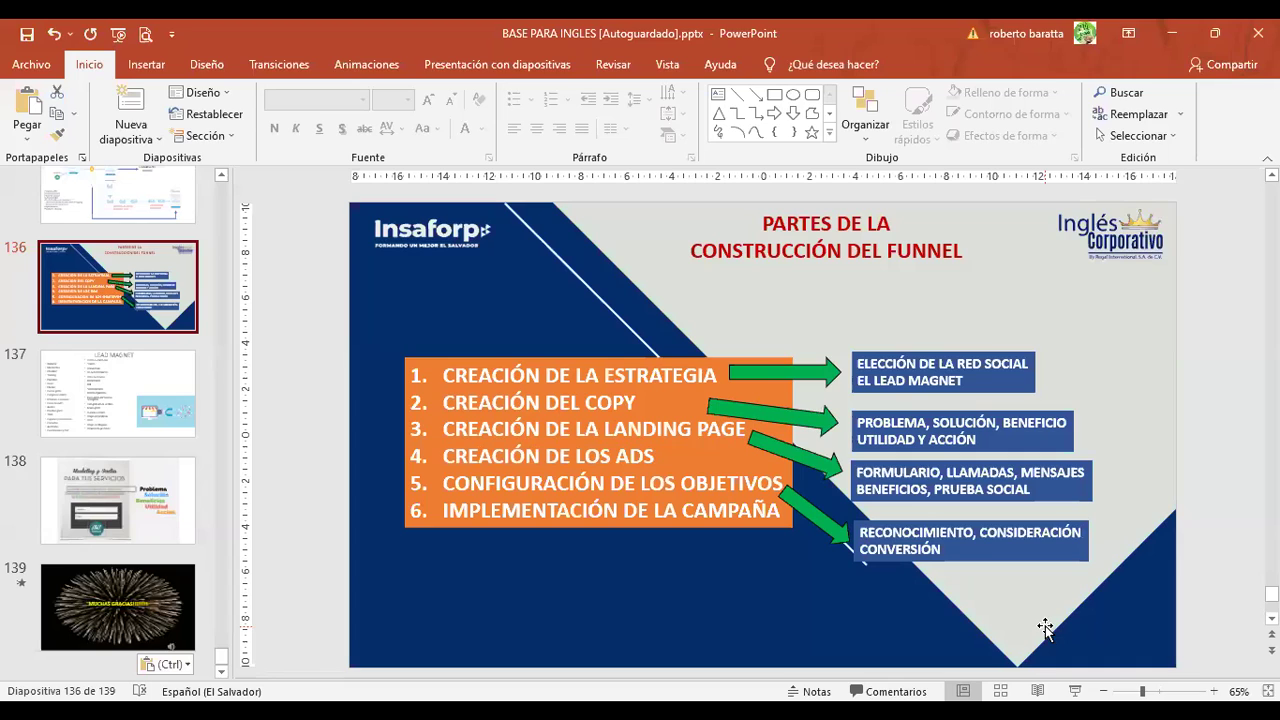
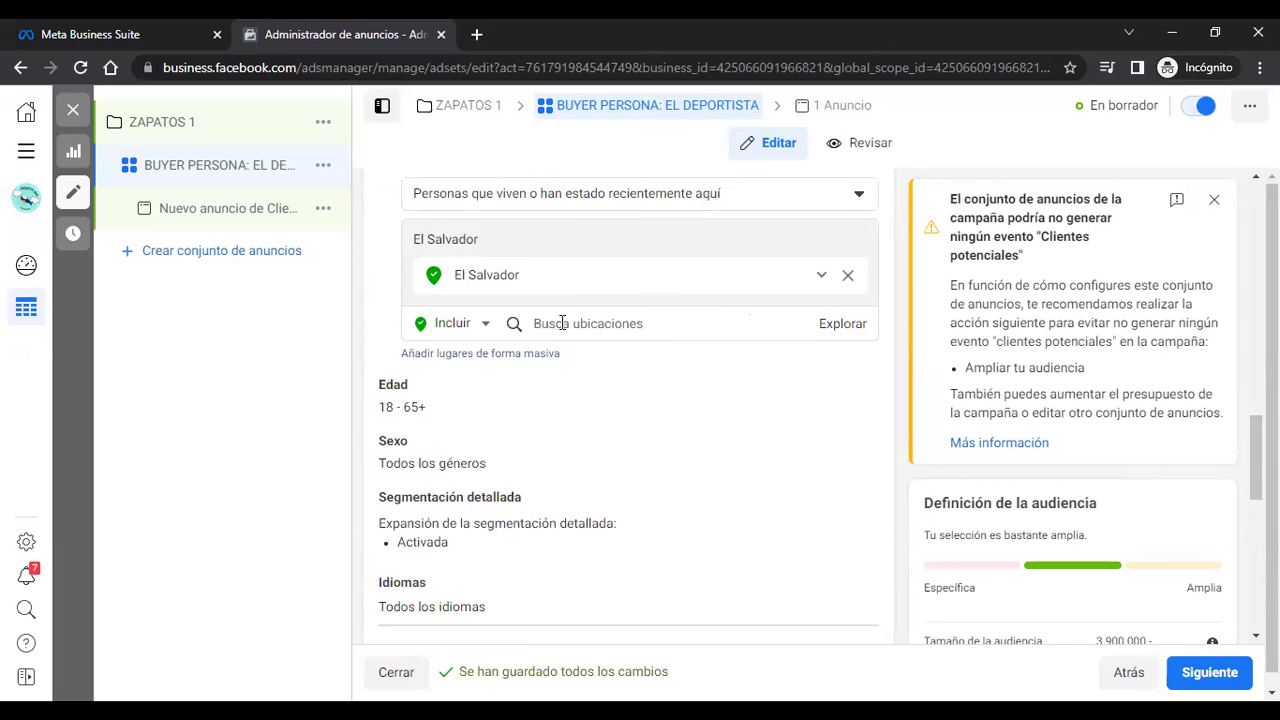
Step: Replace El Salvador as the included audience location with a map marker placed on San Salvador
{"action": "left_click", "coordinate": [785, 333]}
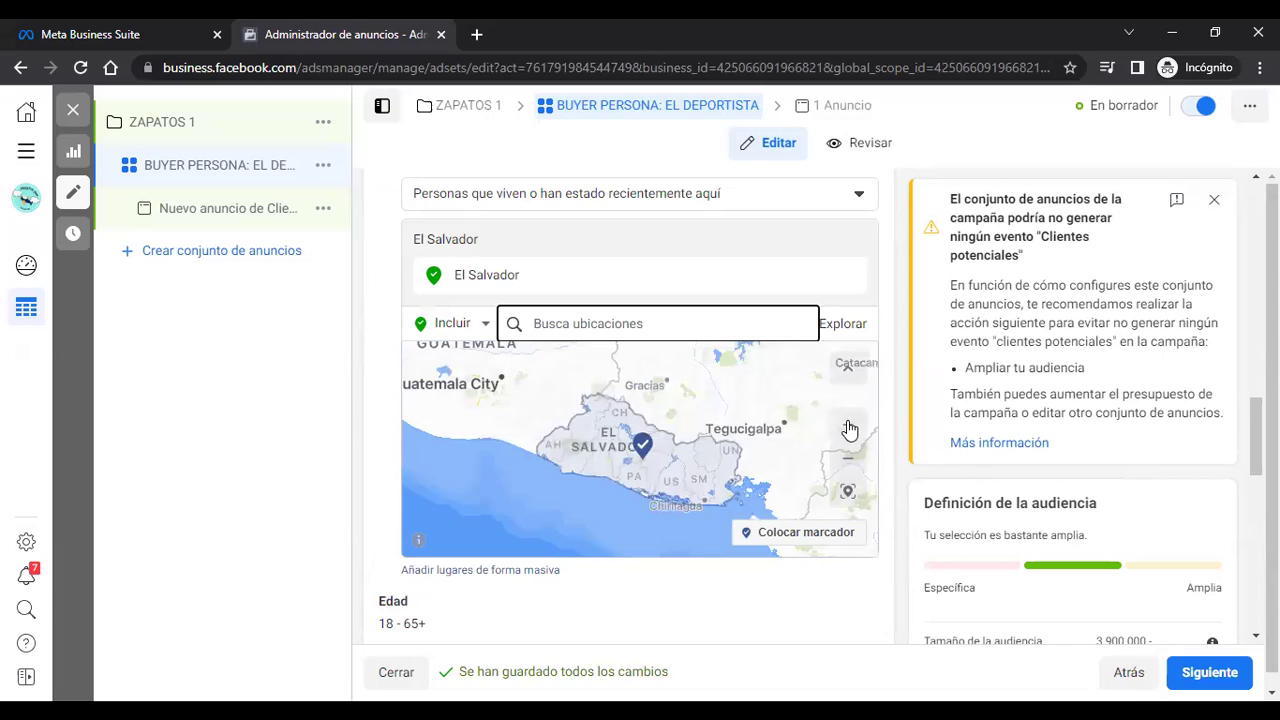
{"action": "left_click", "coordinate": [848, 428]}
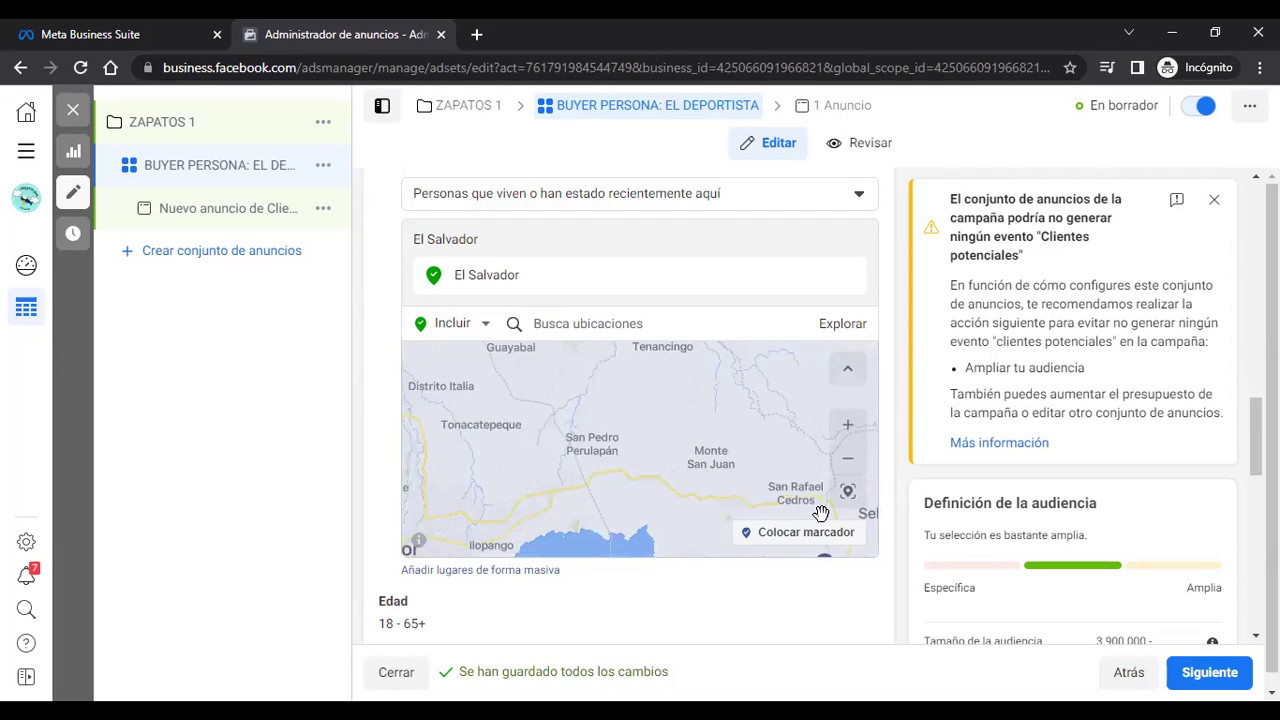
{"action": "left_click", "coordinate": [853, 459]}
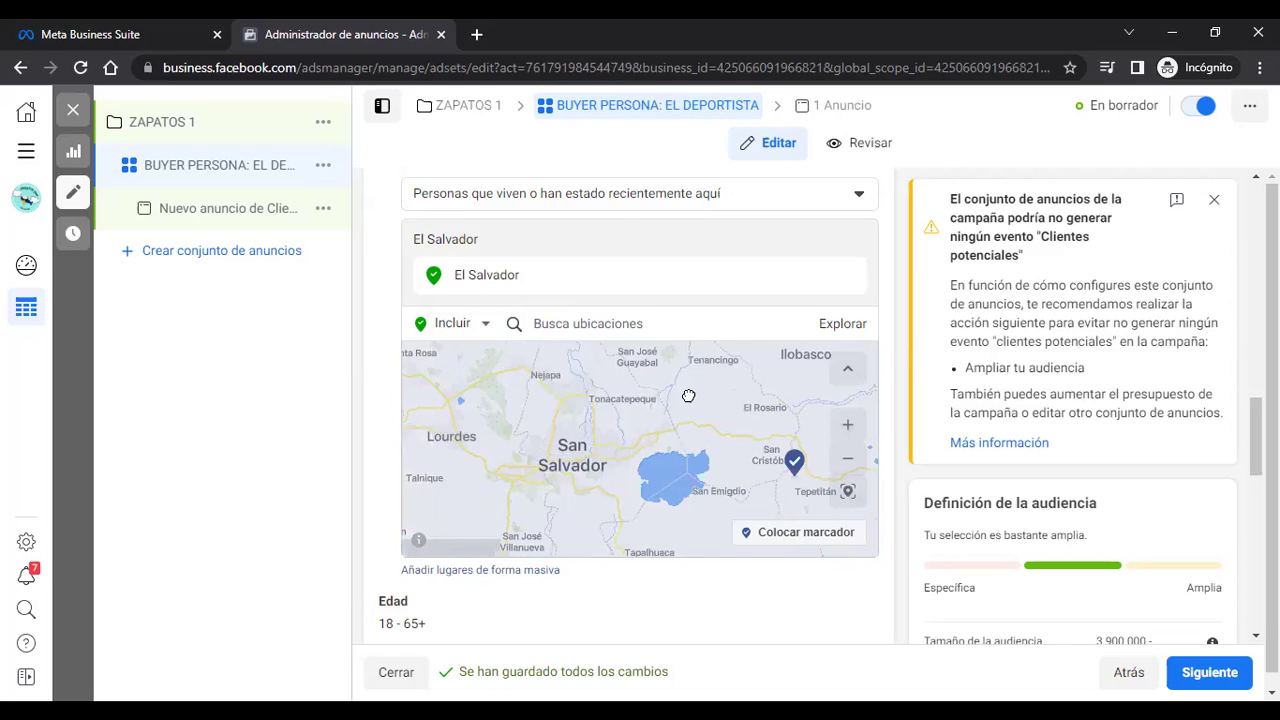
{"action": "left_click", "coordinate": [765, 537]}
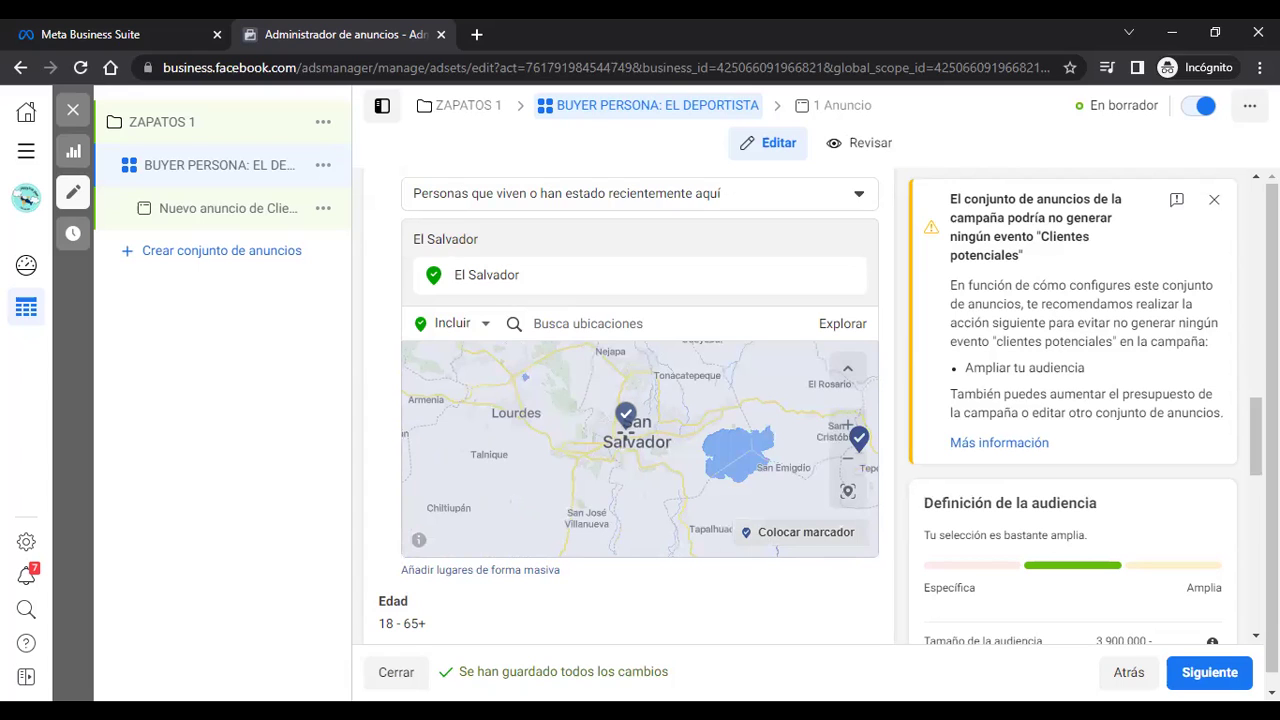
{"action": "left_click", "coordinate": [625, 433]}
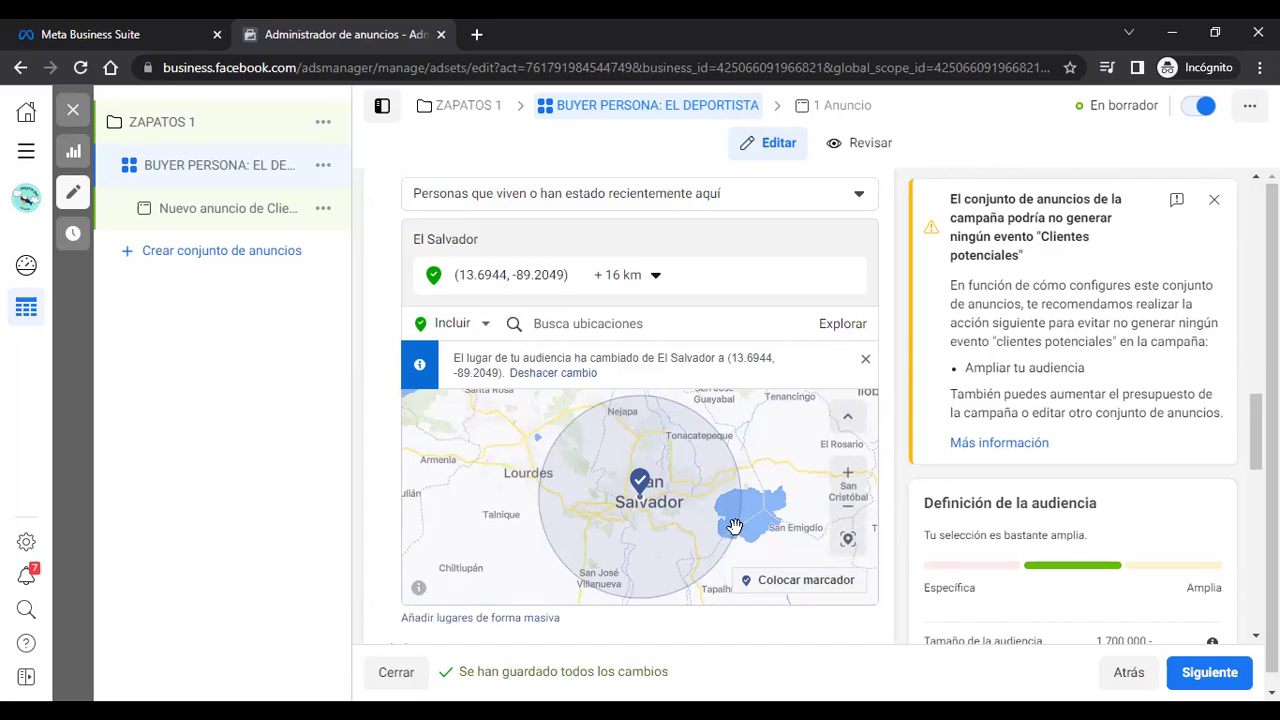
Step: Switch the location mode to Excluir and place an exclusion marker on Antiguo Cuscatlán, southwest of the San Salvador marker
{"action": "left_click", "coordinate": [848, 475]}
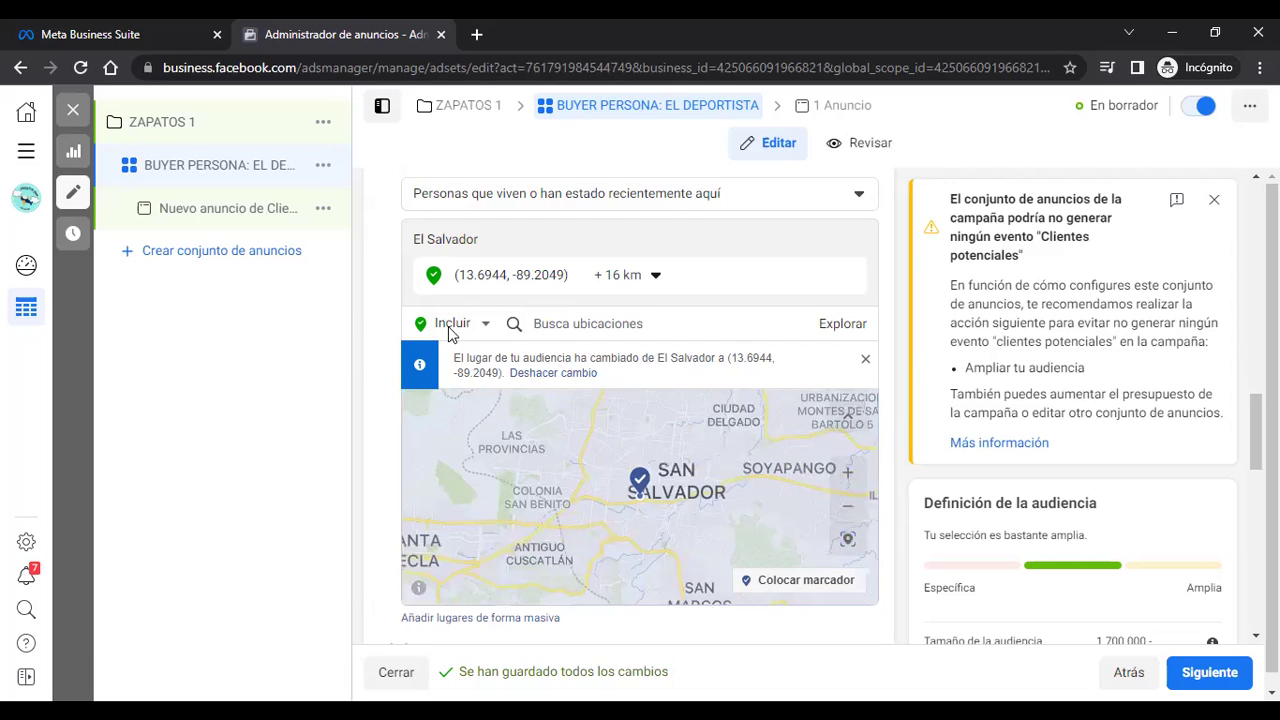
{"action": "left_click", "coordinate": [486, 326]}
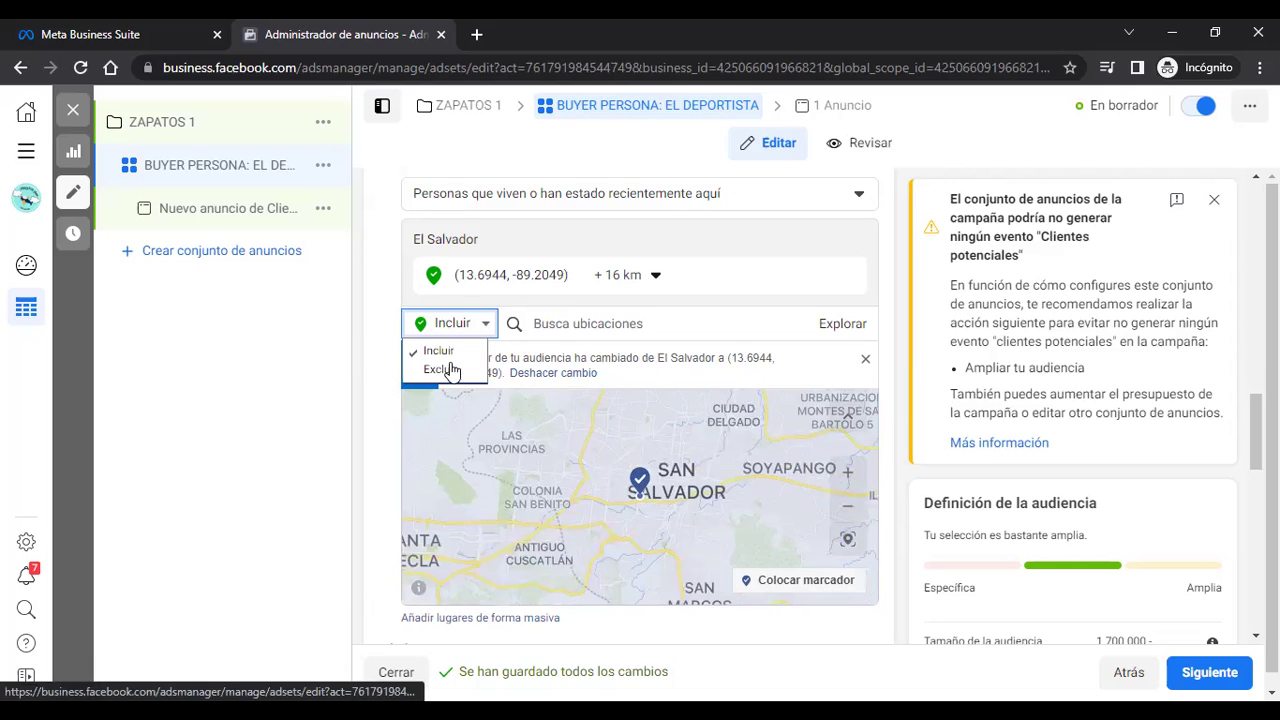
{"action": "left_click", "coordinate": [452, 370]}
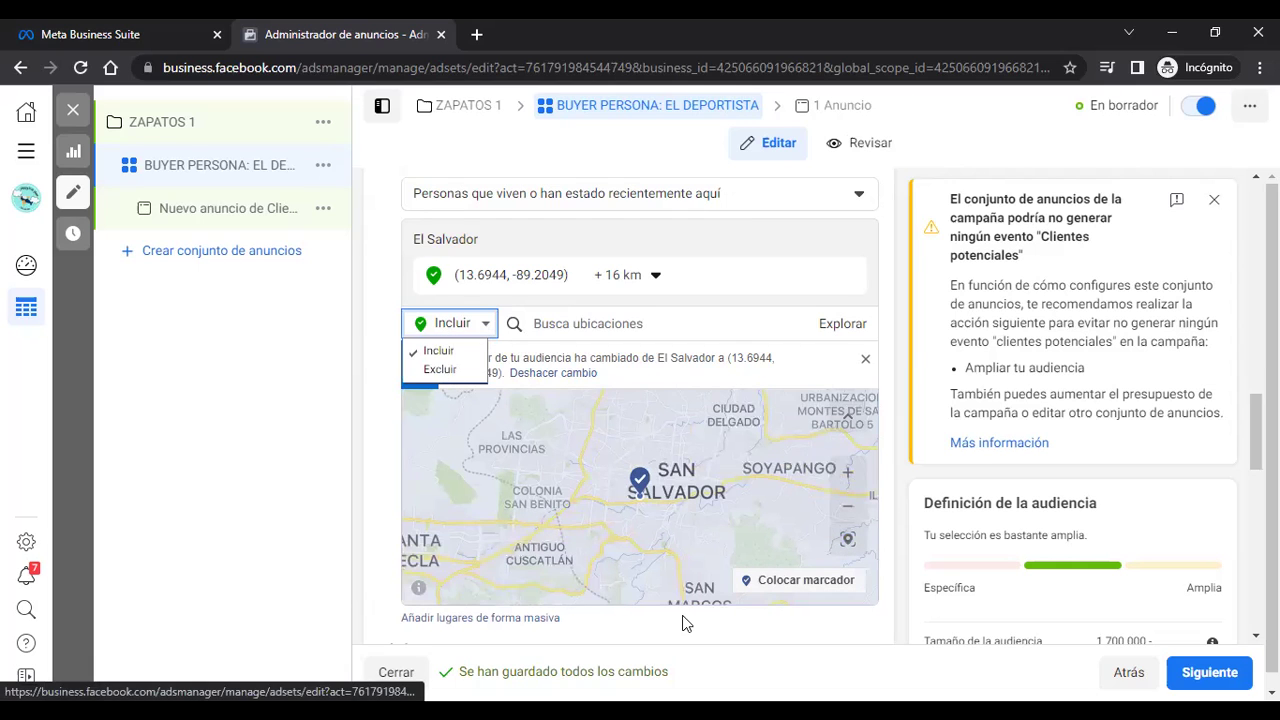
{"action": "left_click", "coordinate": [845, 482]}
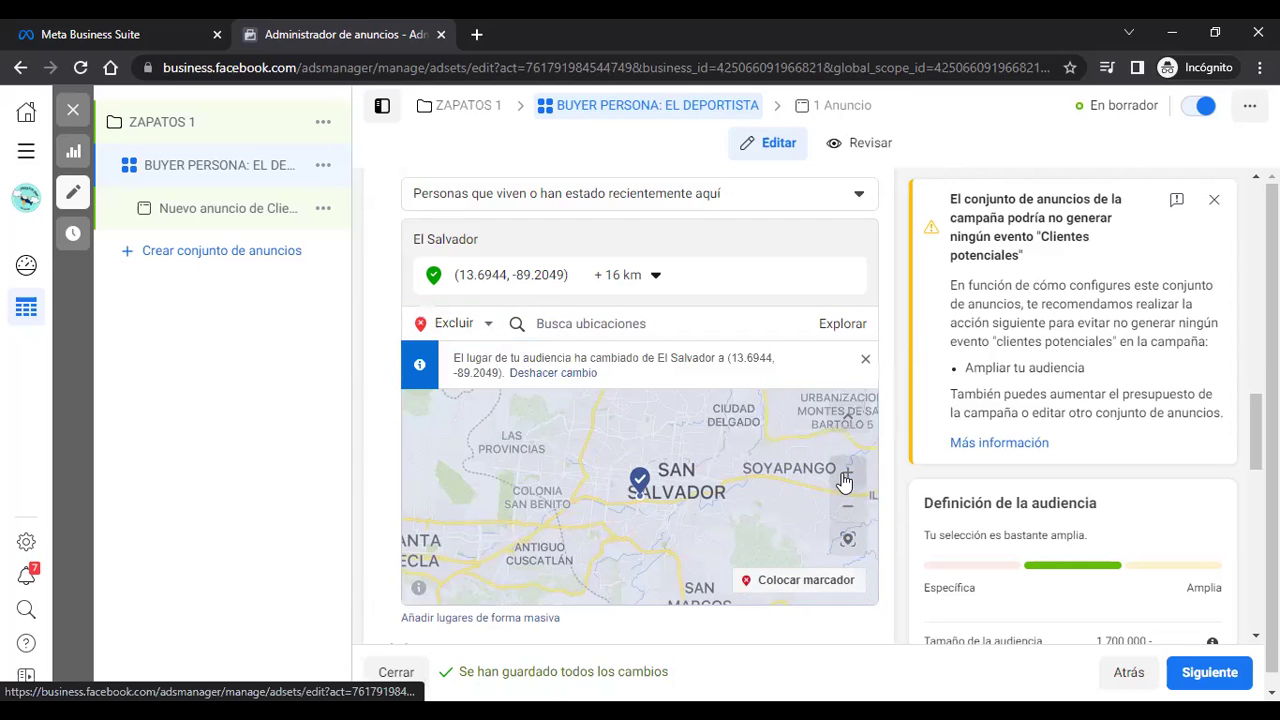
{"action": "left_click_drag", "start_coordinate": [569, 501], "coordinate": [631, 460]}
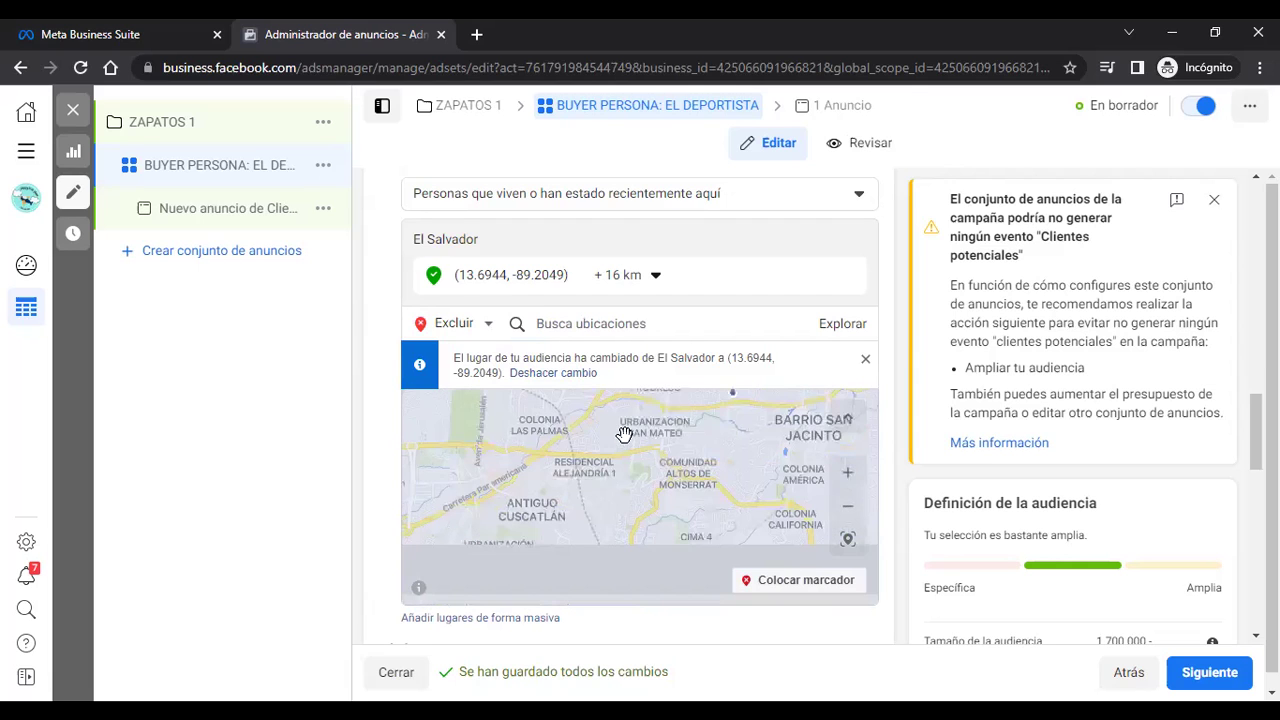
{"action": "left_click", "coordinate": [772, 588]}
{"action": "left_click", "coordinate": [536, 504]}
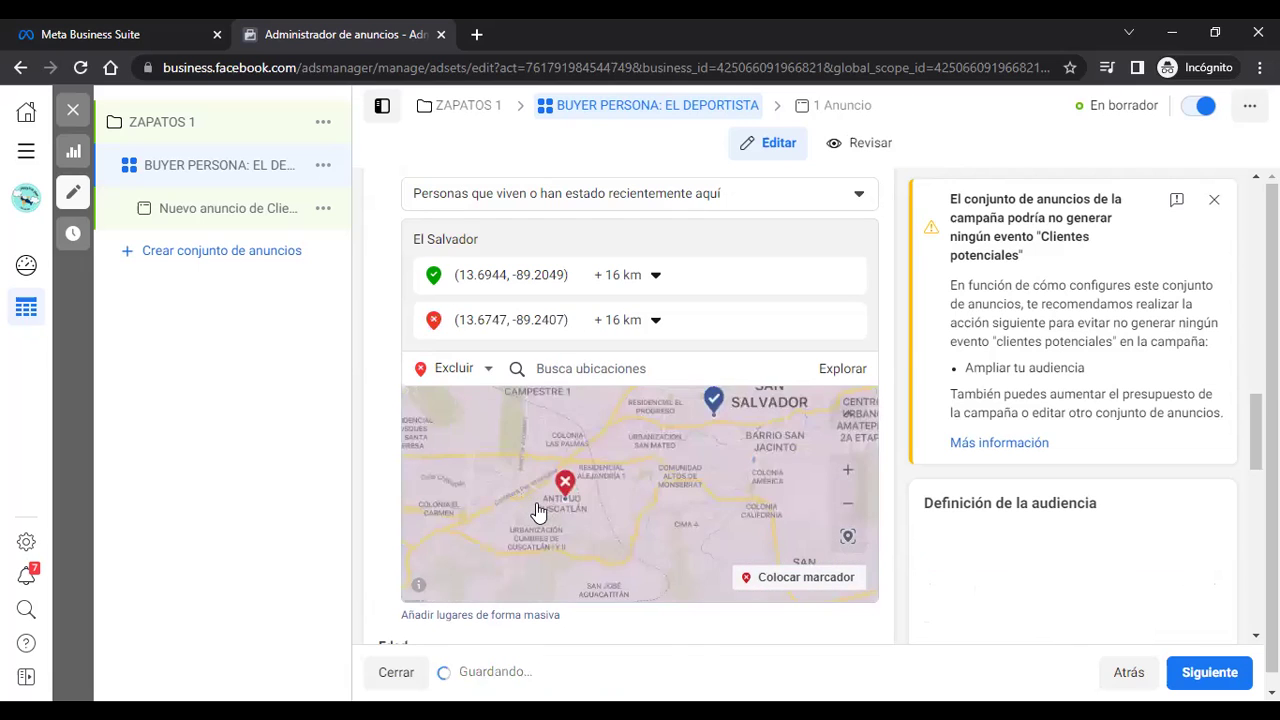
Step: Set the excluded Antiguo Cuscatlán location's radius to 1 km
{"action": "left_click", "coordinate": [652, 328]}
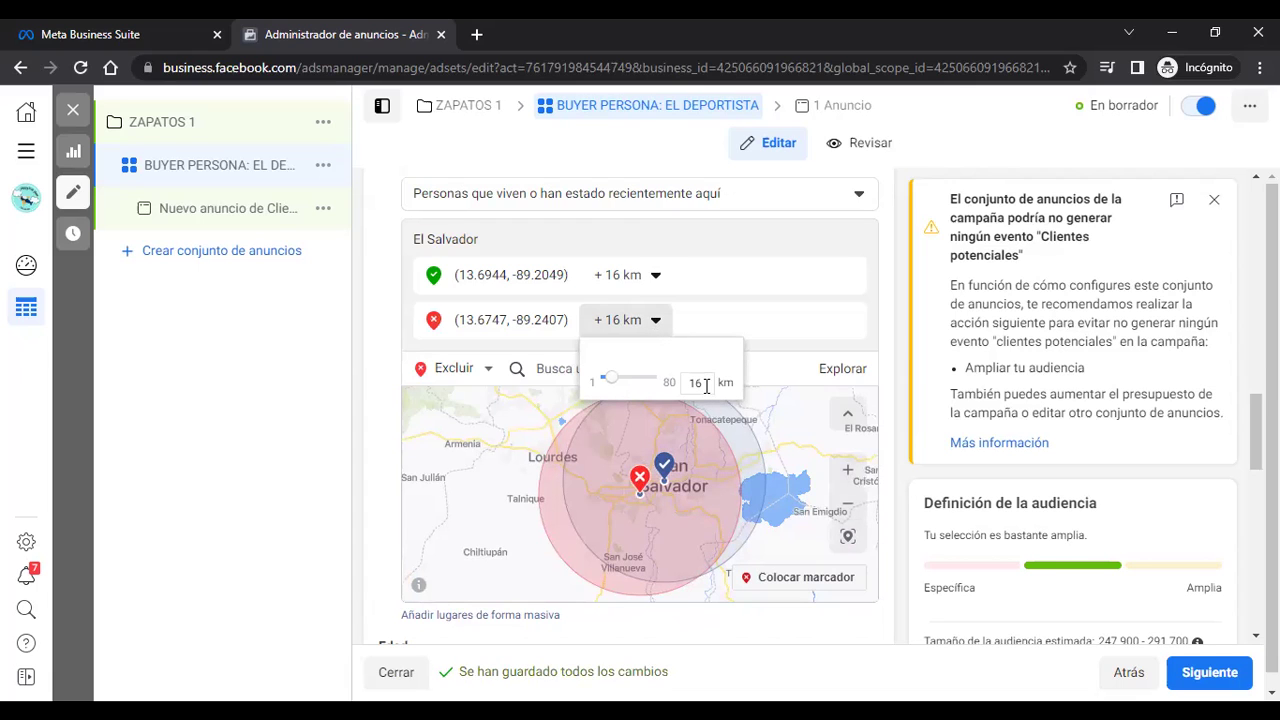
{"action": "key", "text": "BackSpace"}
{"action": "left_click", "coordinate": [661, 526]}
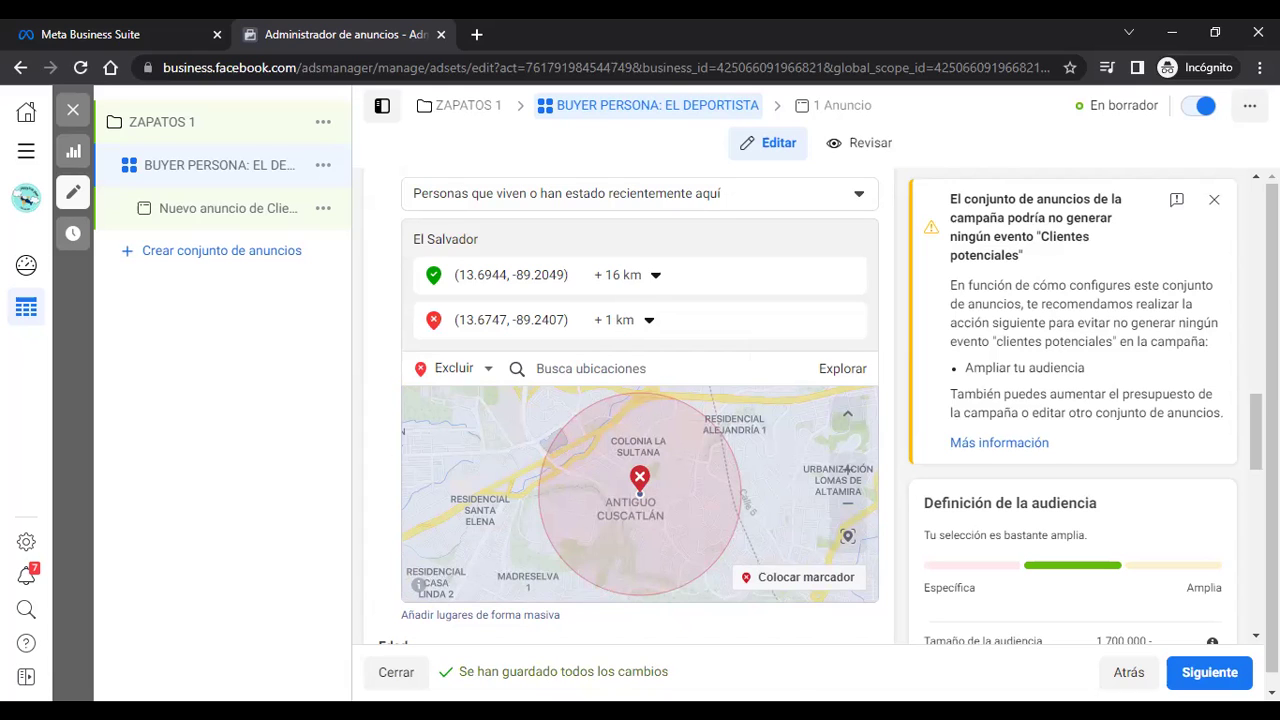
Step: Set the audience's maximum age to 55
{"action": "scroll", "coordinate": [640, 410], "scroll_direction": "up", "scroll_amount": 2}
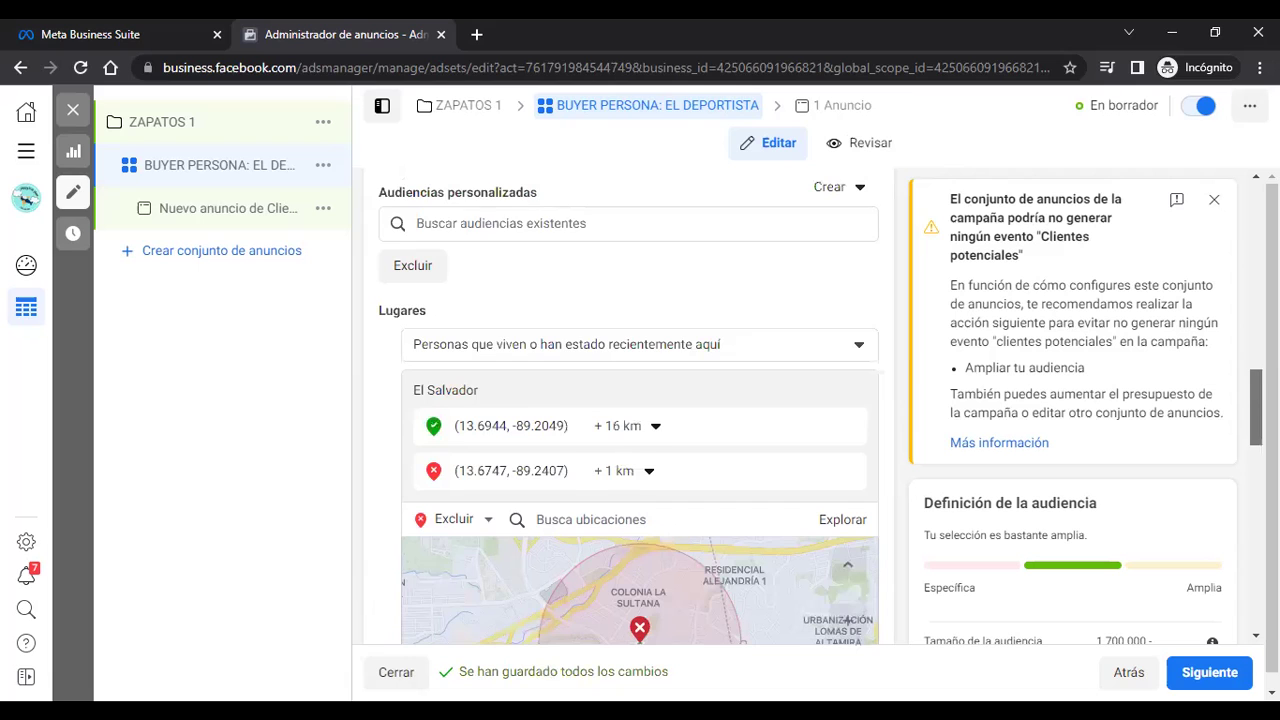
{"action": "scroll", "coordinate": [631, 407], "scroll_direction": "down", "scroll_amount": 2}
{"action": "scroll", "coordinate": [765, 331], "scroll_direction": "down", "scroll_amount": 3}
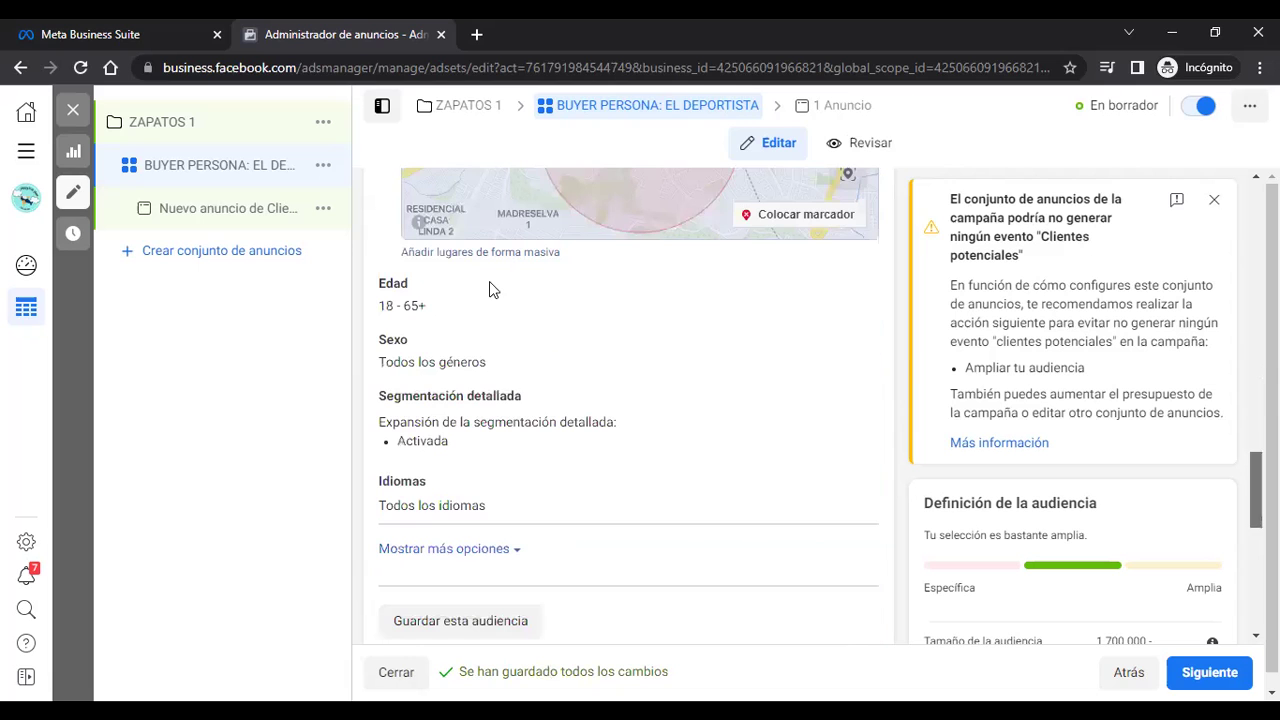
{"action": "mouse_move", "coordinate": [829, 286]}
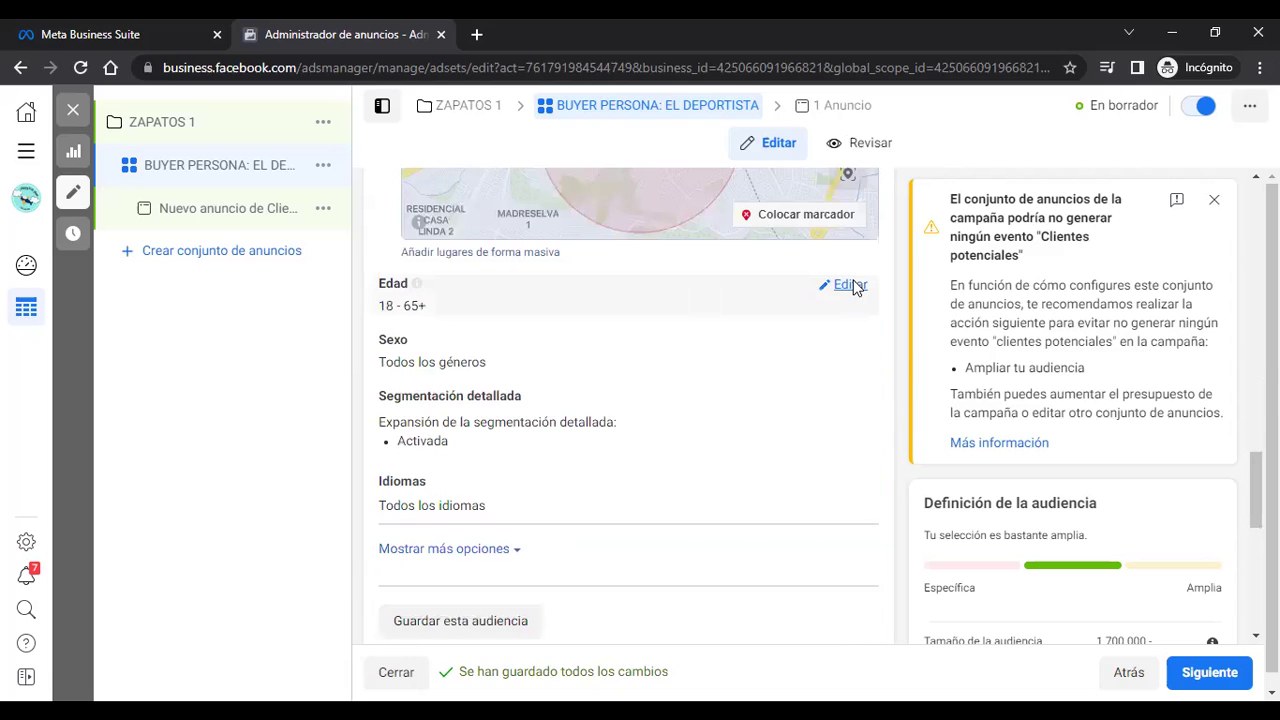
{"action": "left_click", "coordinate": [850, 285]}
{"action": "left_click", "coordinate": [528, 315]}
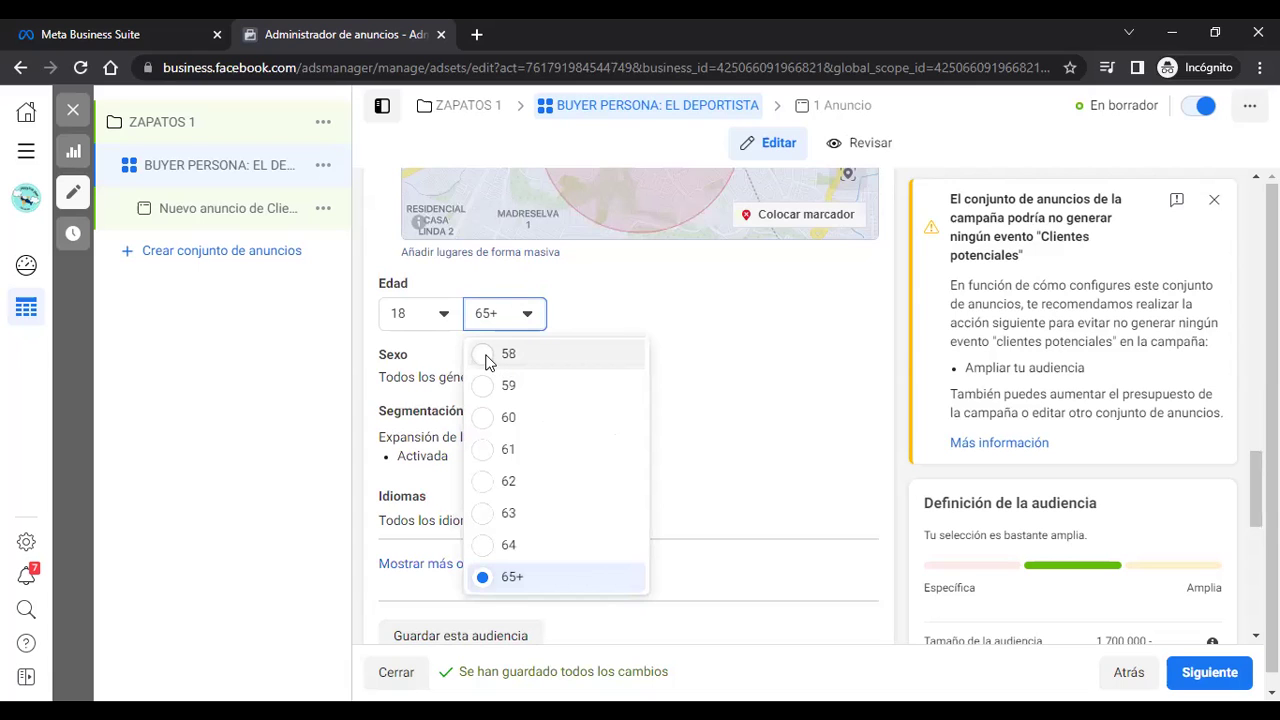
{"action": "left_click", "coordinate": [489, 361]}
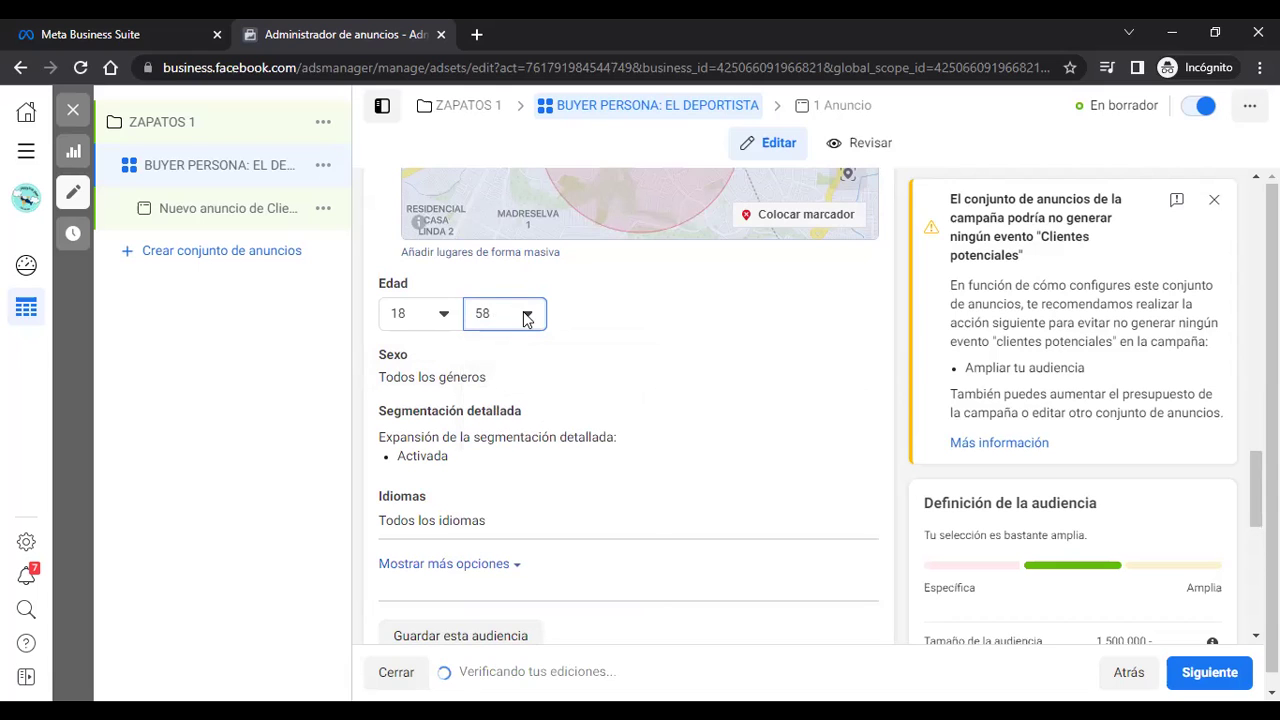
{"action": "left_click", "coordinate": [527, 318]}
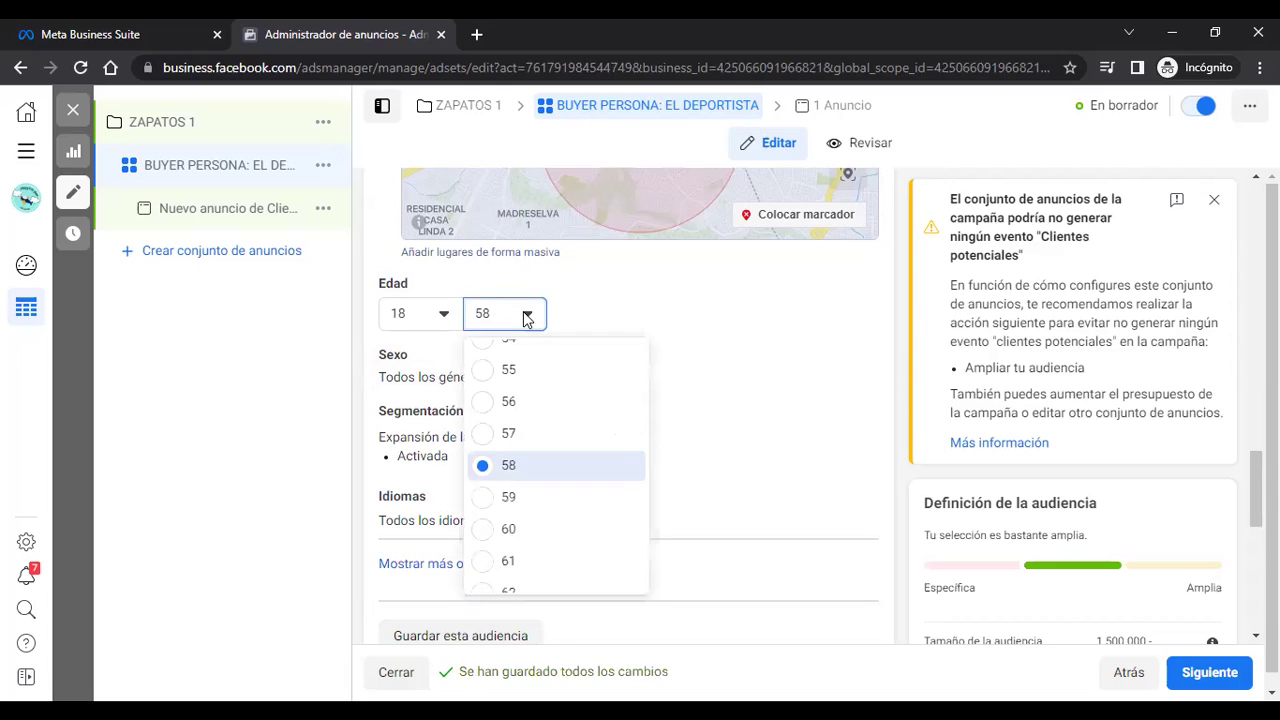
{"action": "left_click", "coordinate": [488, 371]}
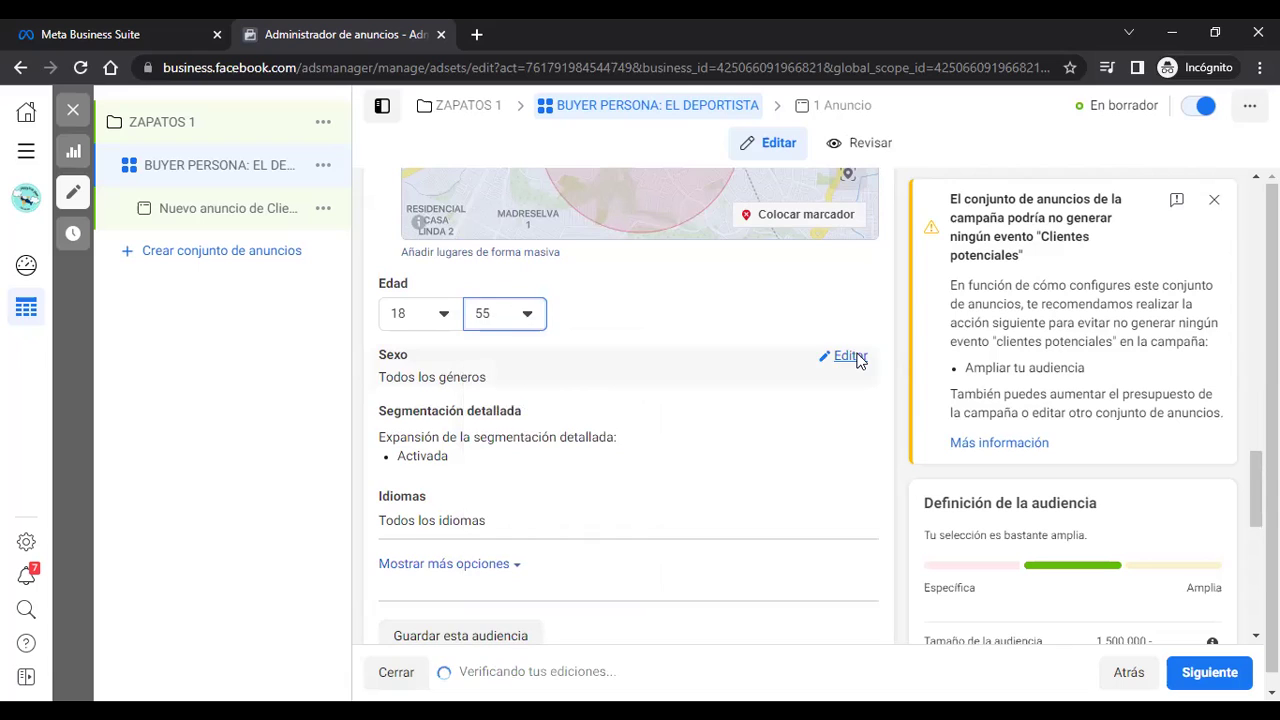
Step: Restrict the audience's gender to Hombres and dismiss the ad set's warning about Clientes potenciales events
{"action": "left_click", "coordinate": [850, 357]}
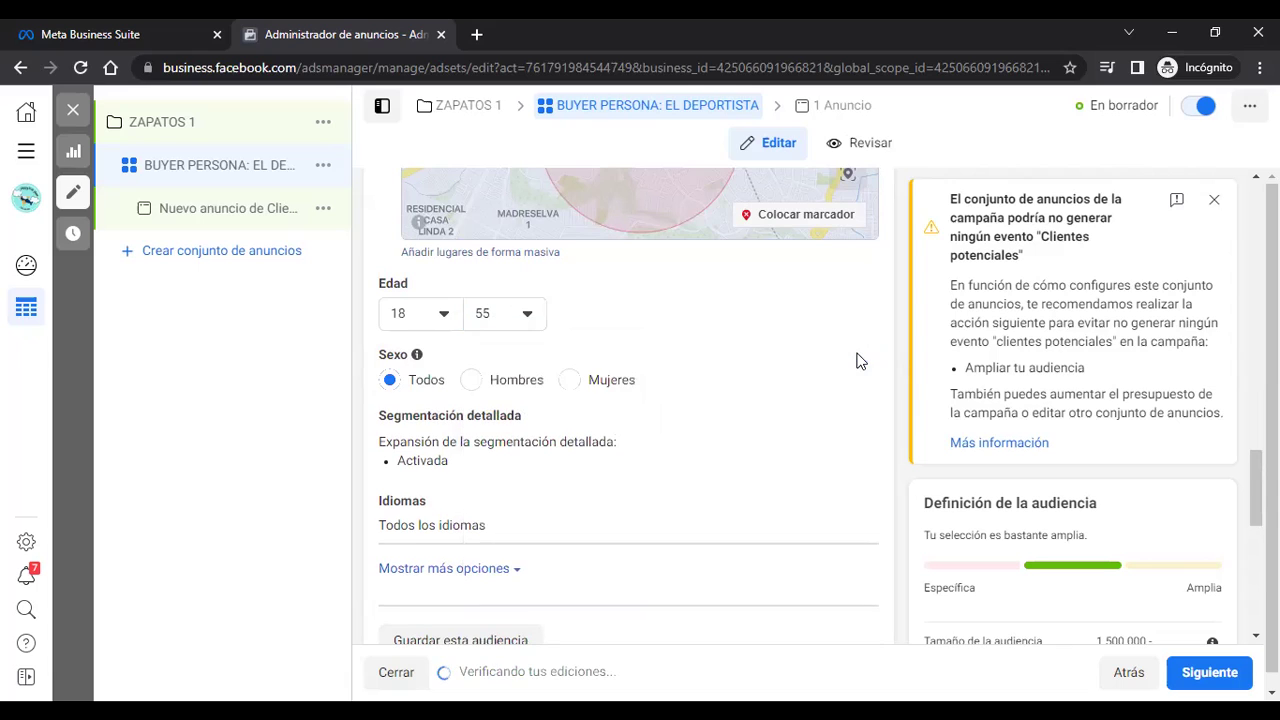
{"action": "left_click", "coordinate": [473, 386]}
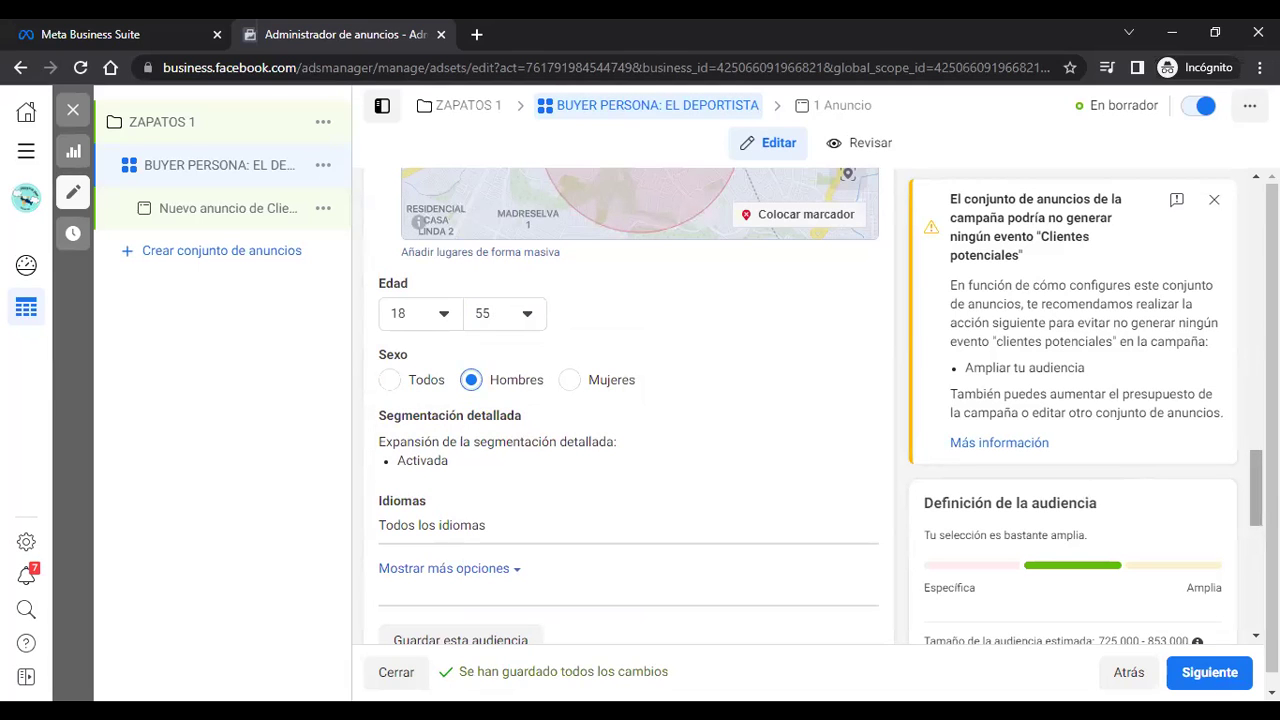
{"action": "scroll", "coordinate": [628, 420], "scroll_direction": "down", "scroll_amount": 1}
{"action": "scroll", "coordinate": [628, 400], "scroll_direction": "up", "scroll_amount": 1}
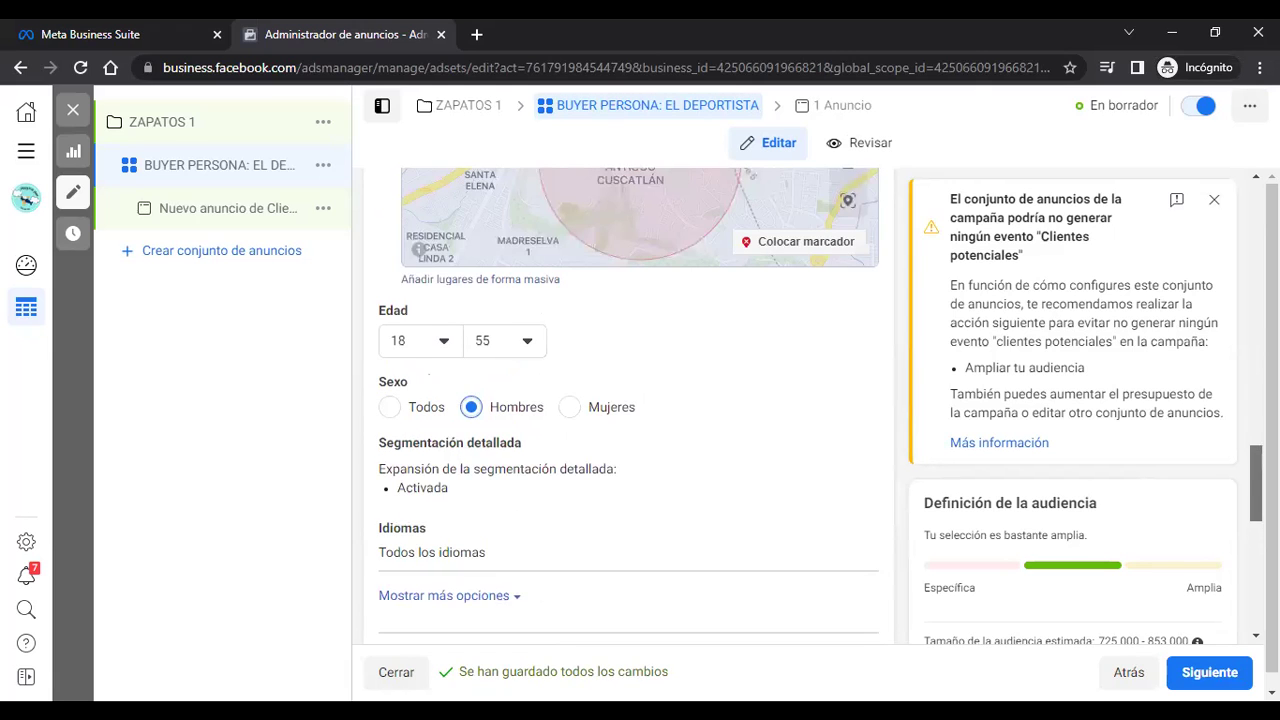
{"action": "scroll", "coordinate": [1094, 580], "scroll_direction": "down", "scroll_amount": 1}
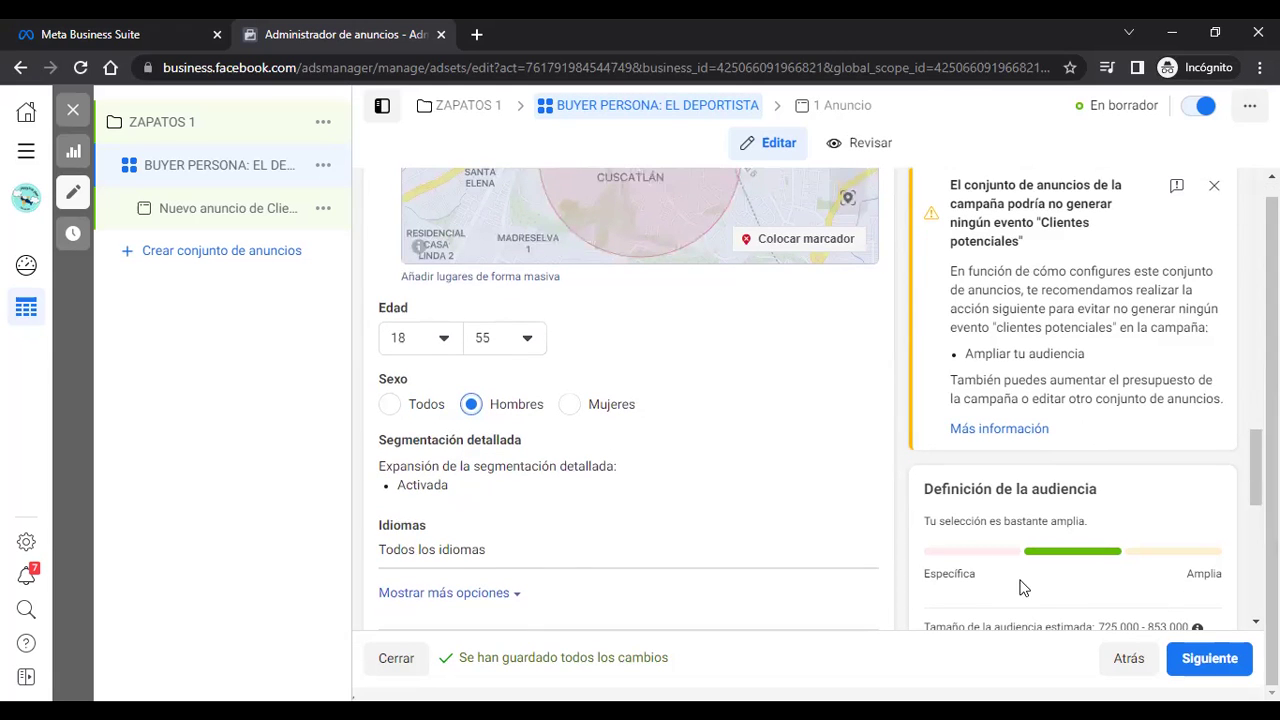
{"action": "left_click", "coordinate": [1216, 184]}
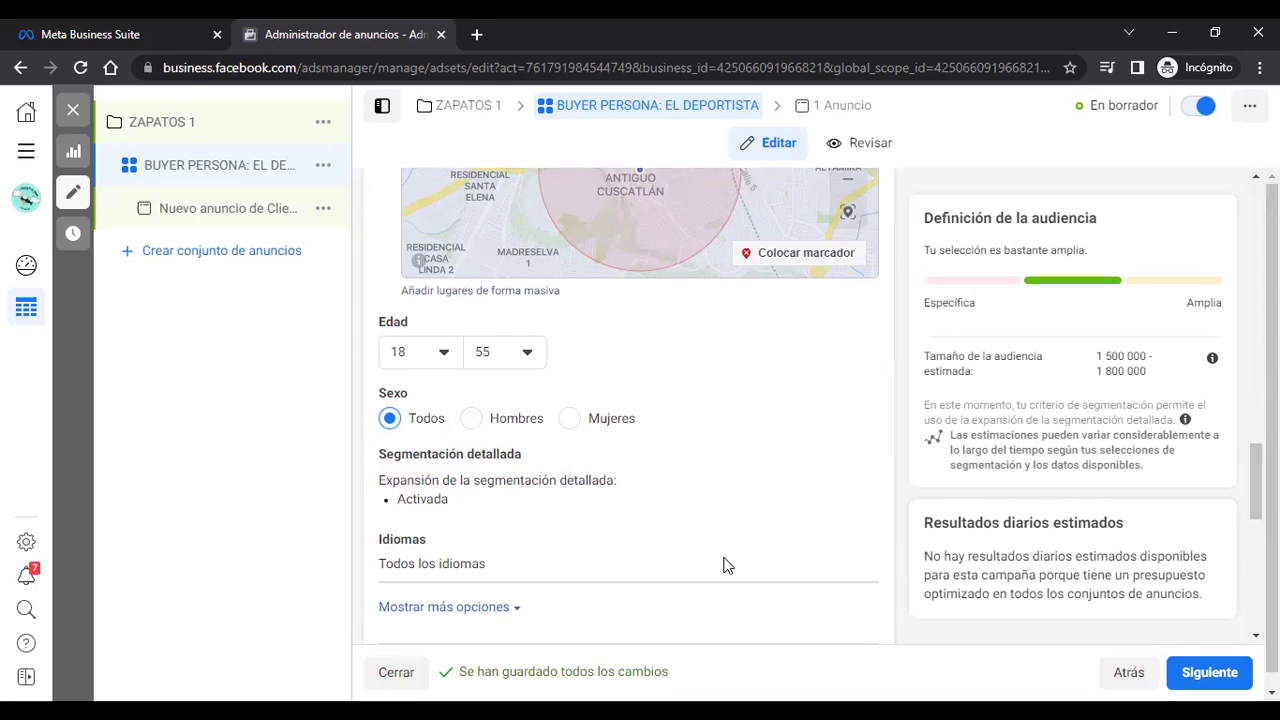
{"action": "left_click", "coordinate": [471, 419]}
{"action": "left_click", "coordinate": [470, 418]}
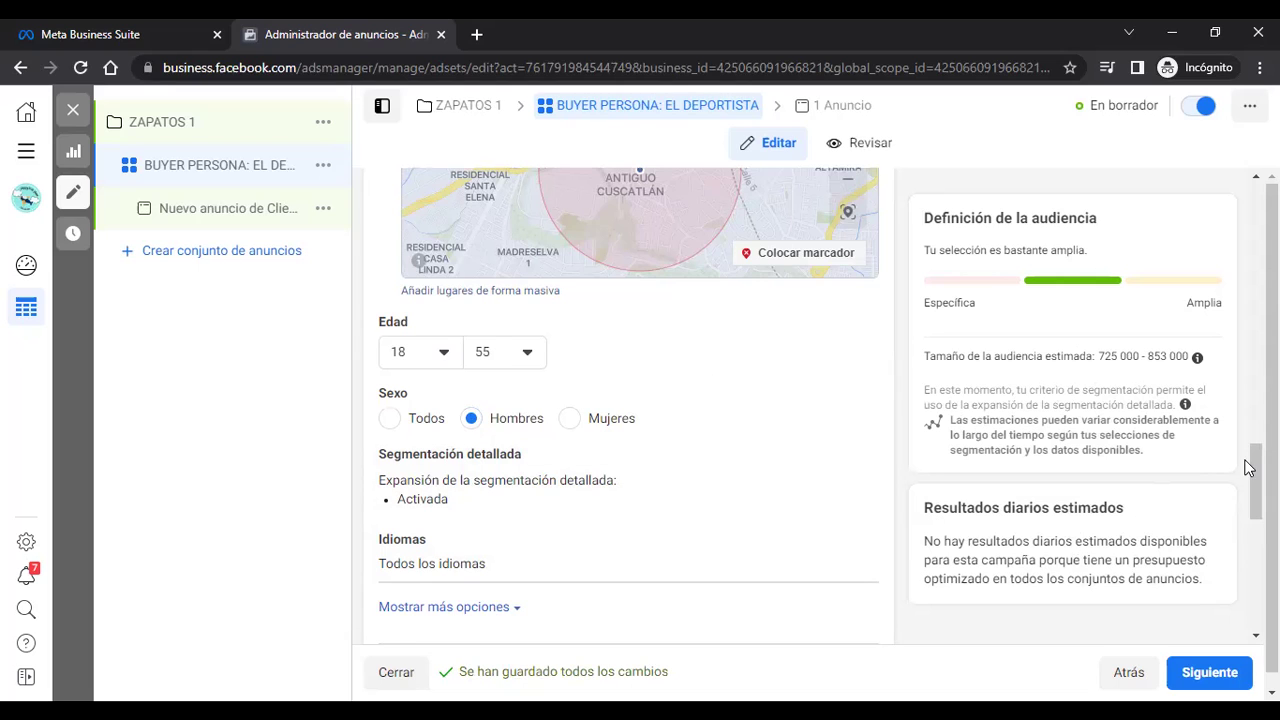
Step: Add the education level Estudios universitarios to the detailed targeting, from the Educación category of Datos demográficos
{"action": "scroll", "coordinate": [1256, 480], "scroll_direction": "down", "scroll_amount": 1}
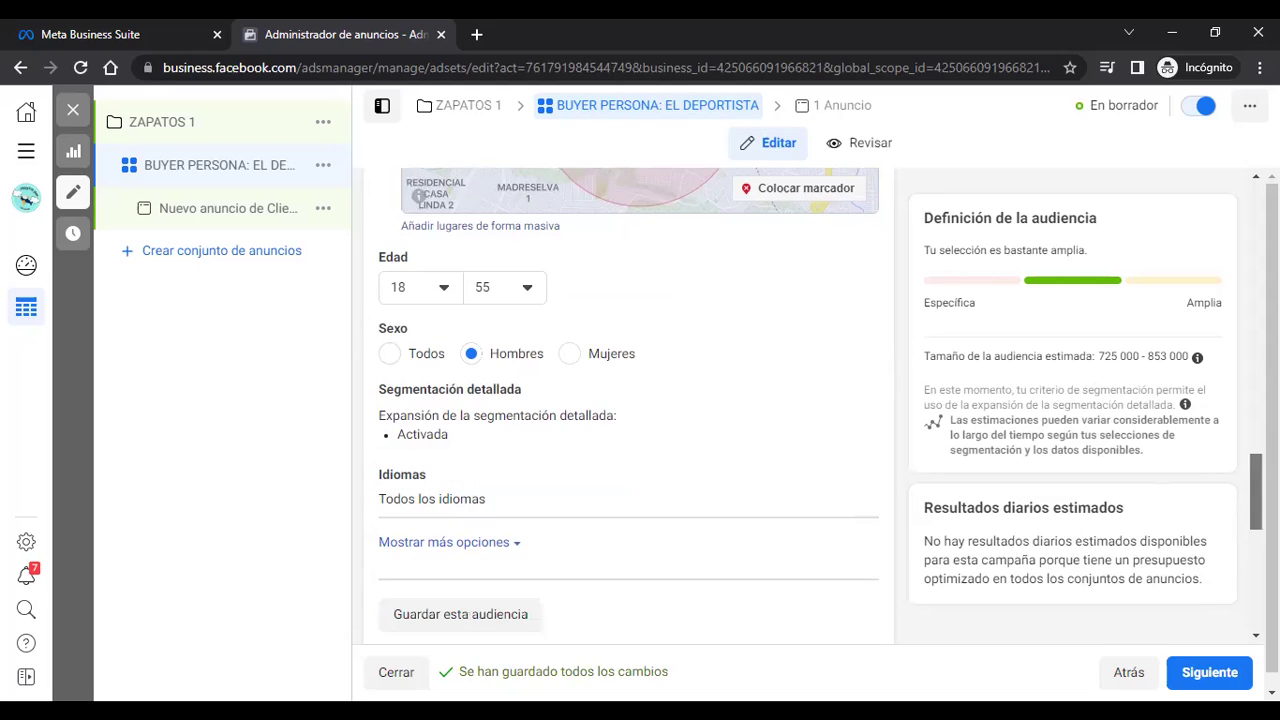
{"action": "scroll", "coordinate": [1256, 490], "scroll_direction": "down", "scroll_amount": 2}
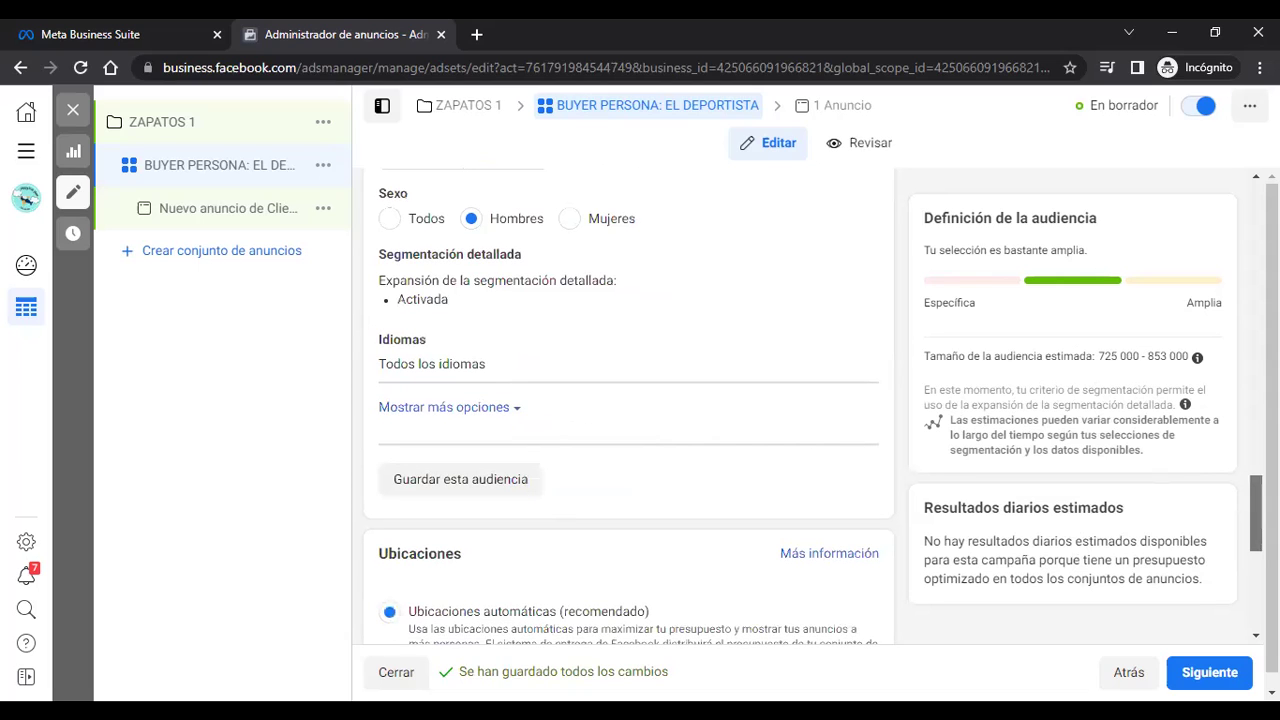
{"action": "mouse_move", "coordinate": [701, 281]}
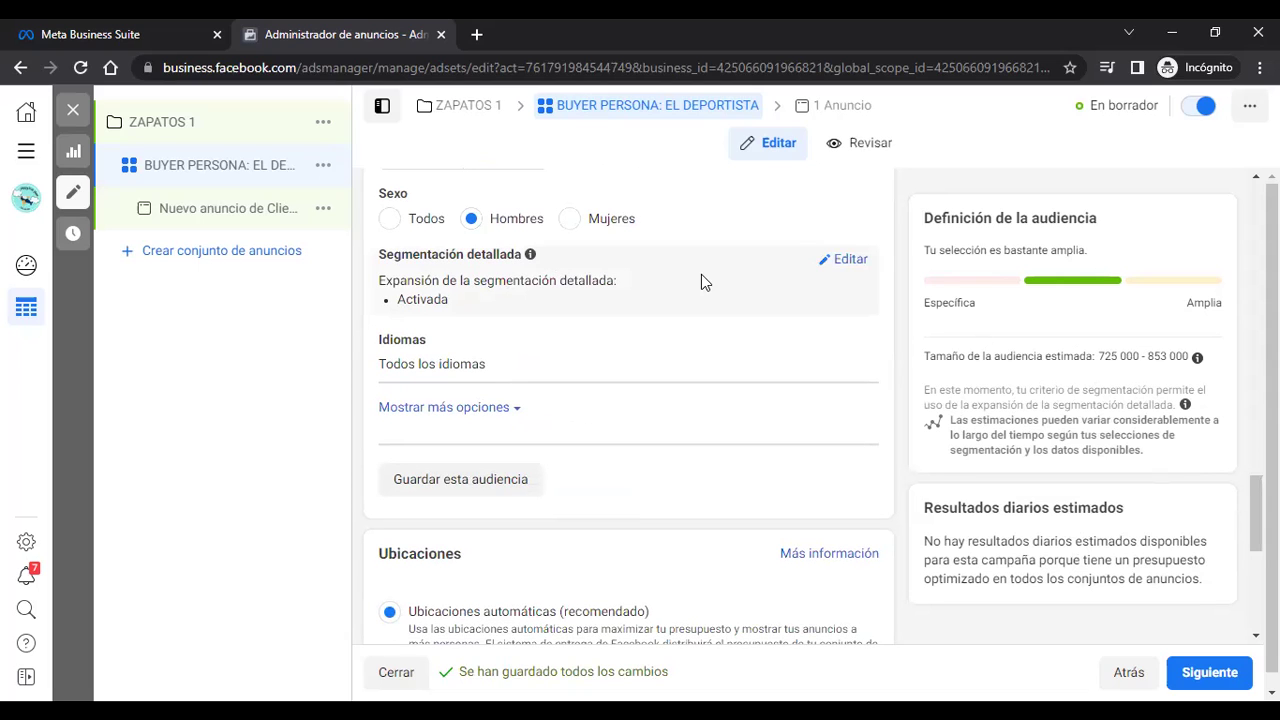
{"action": "left_click", "coordinate": [836, 260]}
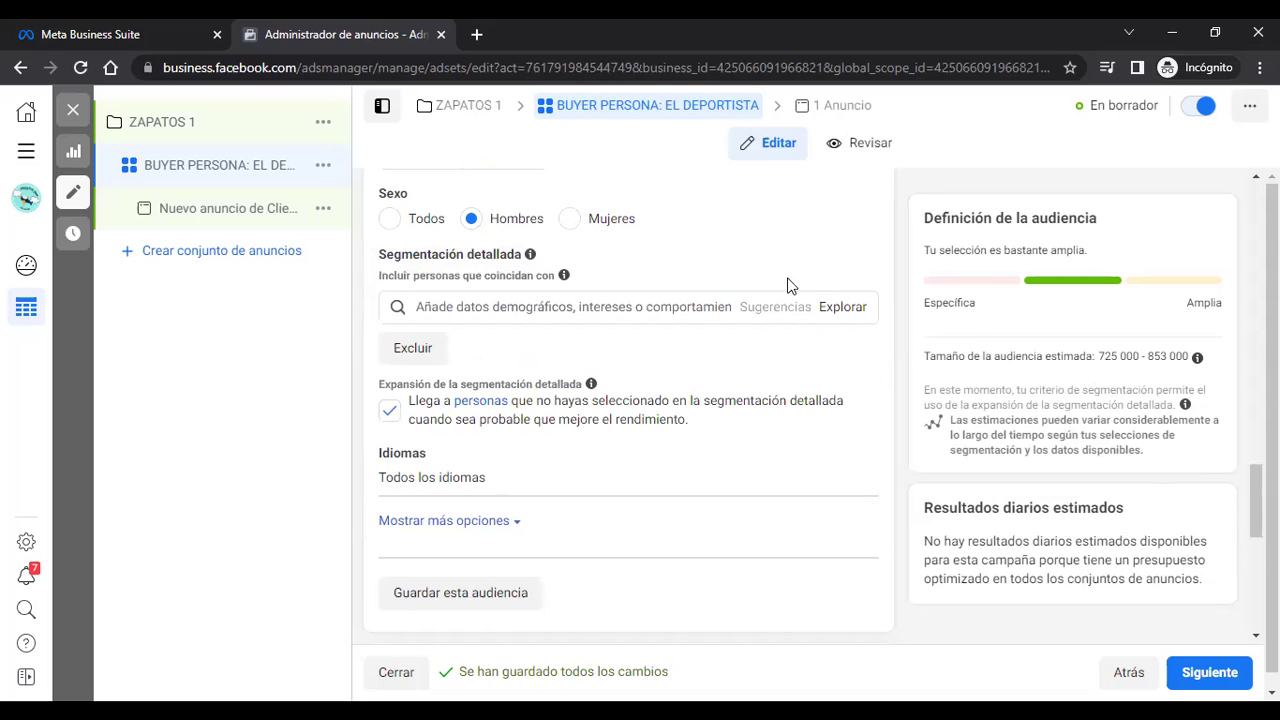
{"action": "left_click", "coordinate": [835, 310]}
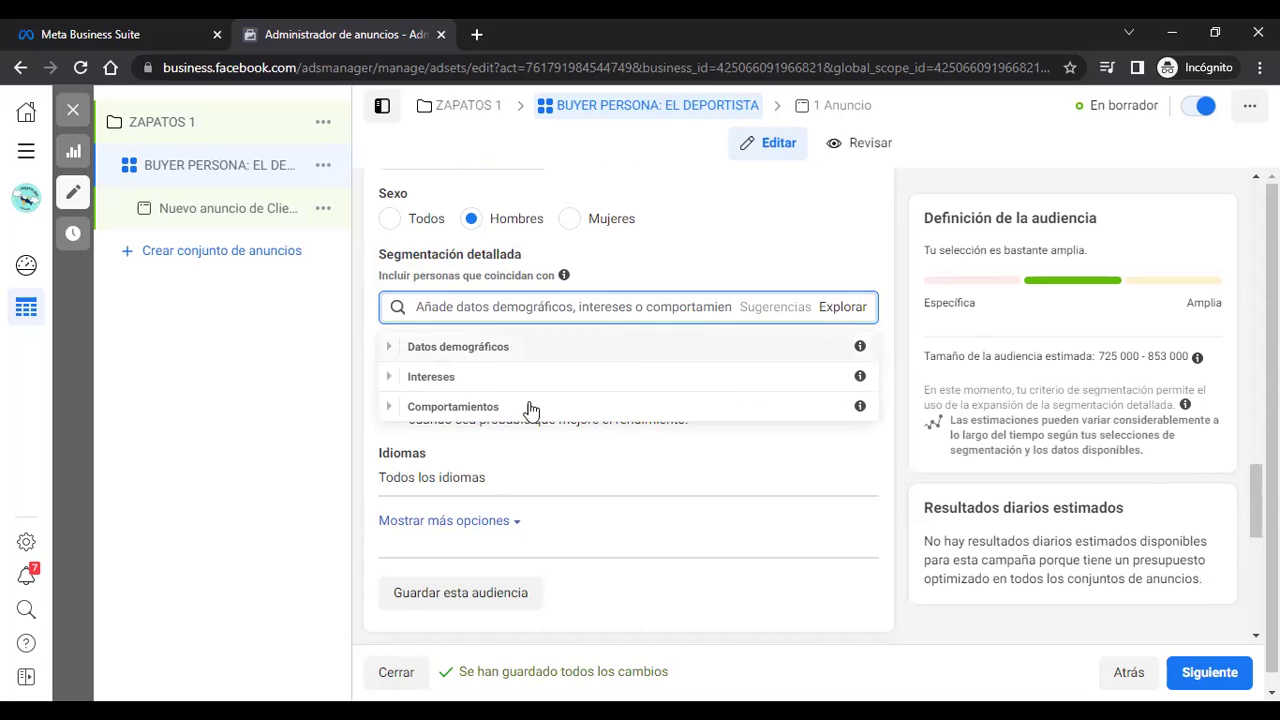
{"action": "left_click", "coordinate": [392, 346]}
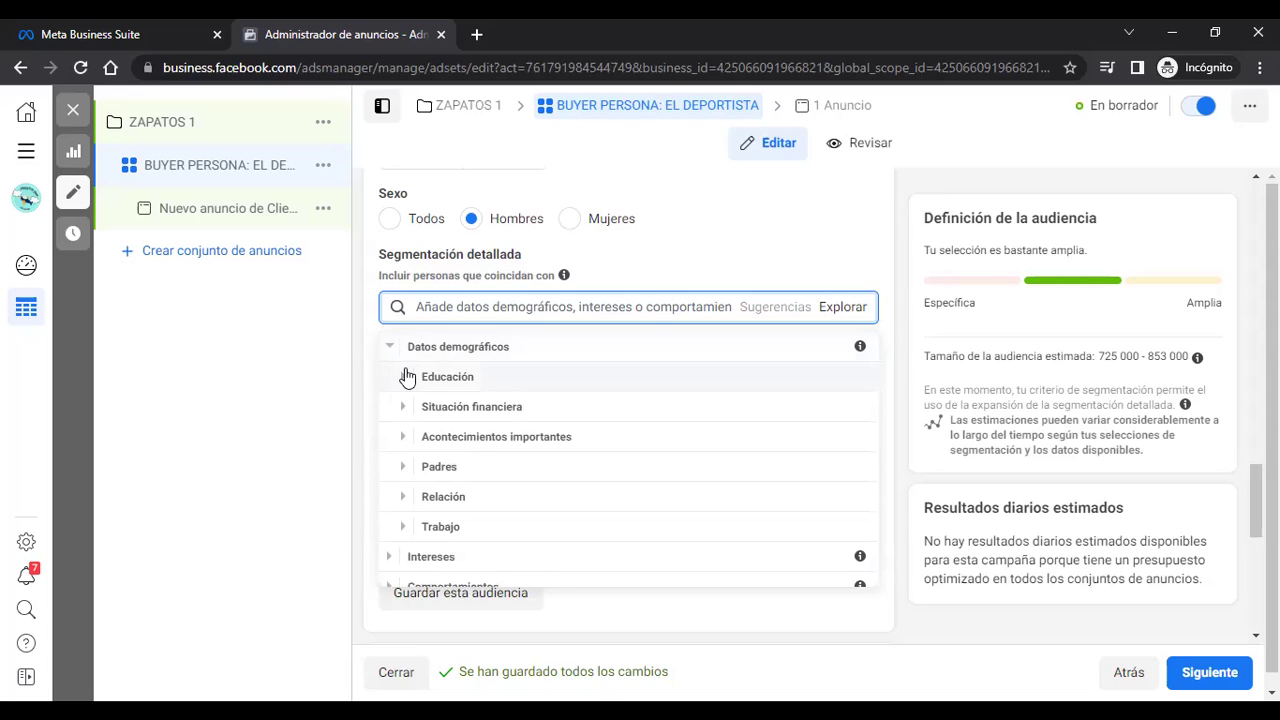
{"action": "left_click", "coordinate": [407, 377]}
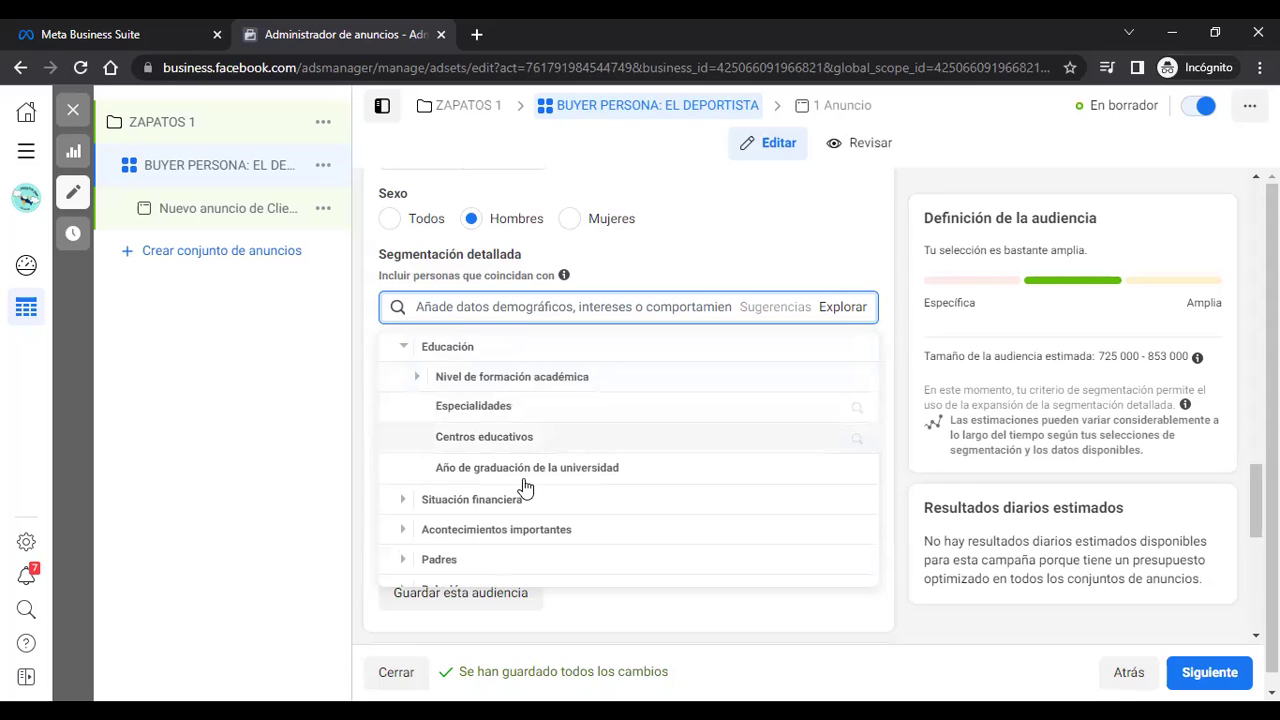
{"action": "left_click", "coordinate": [419, 377]}
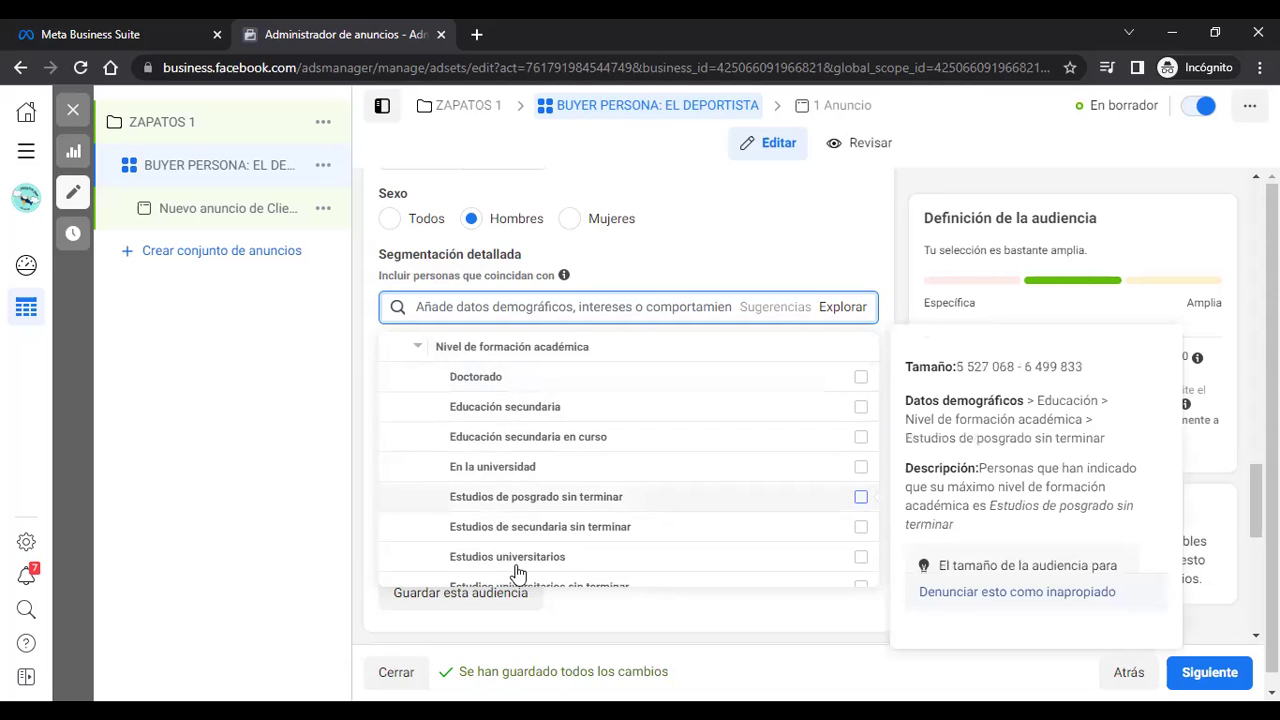
{"action": "left_click", "coordinate": [860, 557]}
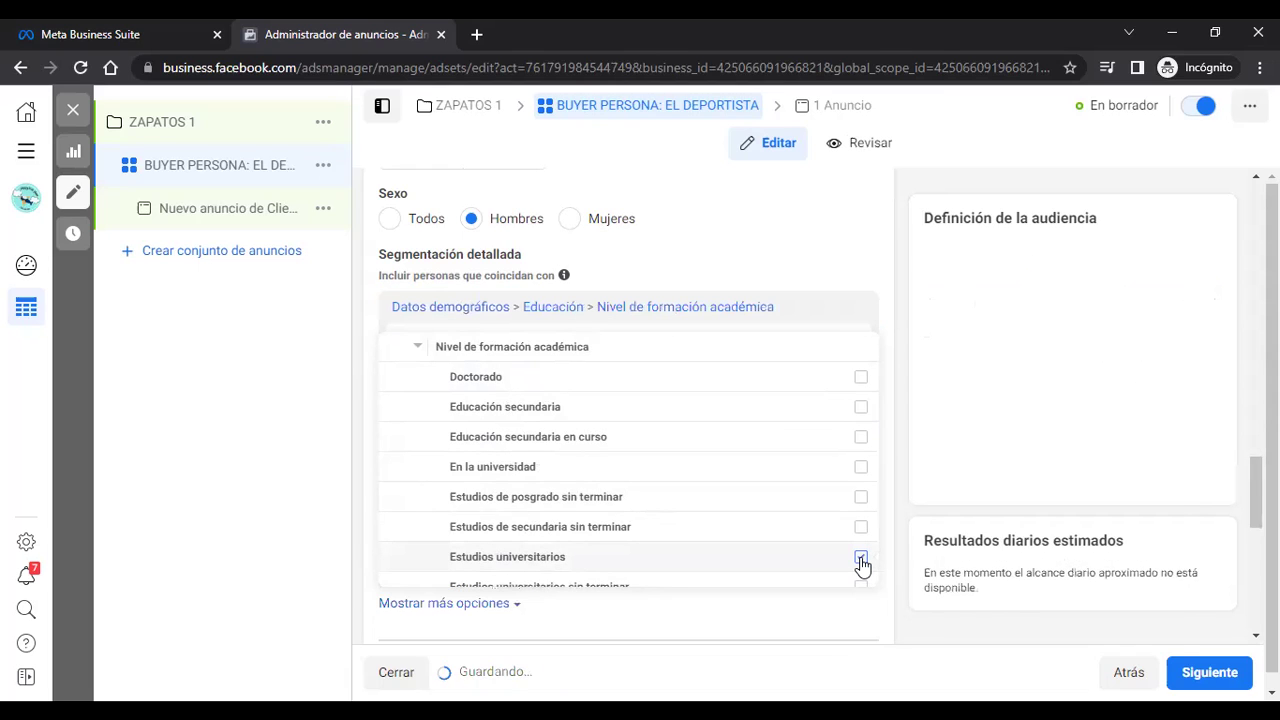
Step: Check the ad set's estimated audience size with Estudios universitarios included, and close the list of education levels
{"action": "mouse_move", "coordinate": [862, 566]}
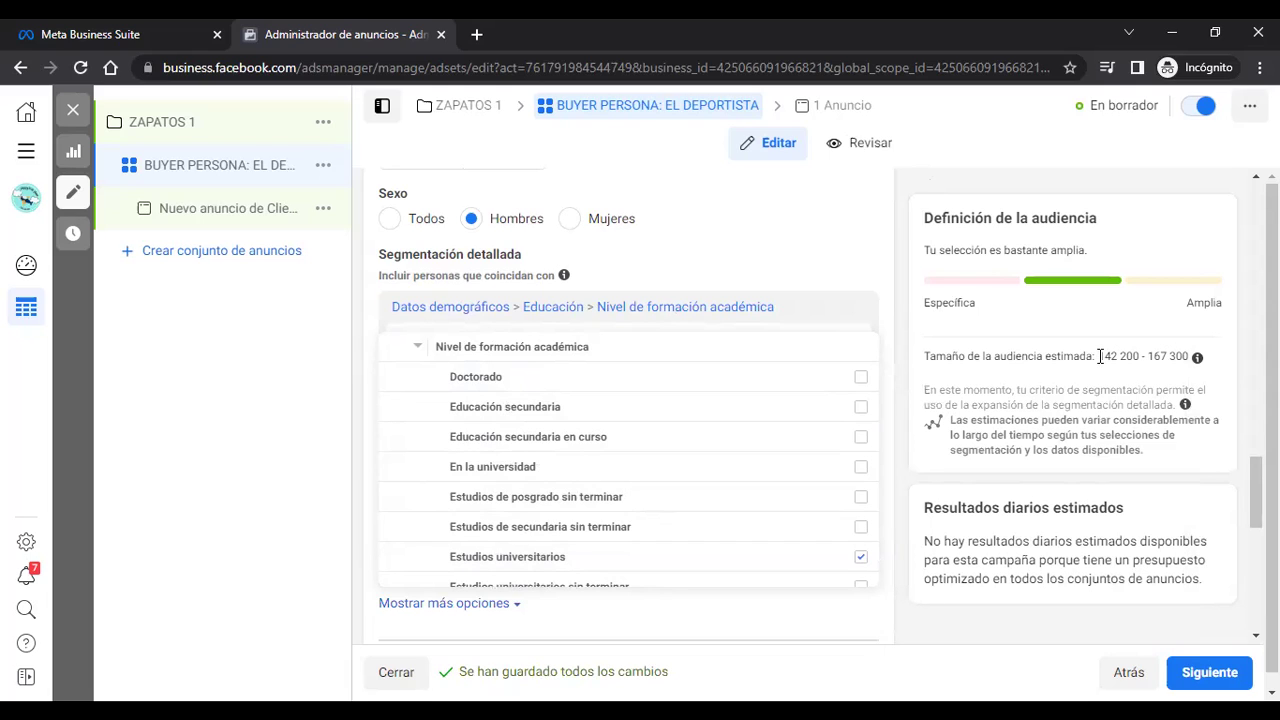
{"action": "left_click_drag", "start_coordinate": [1099, 356], "coordinate": [1218, 368]}
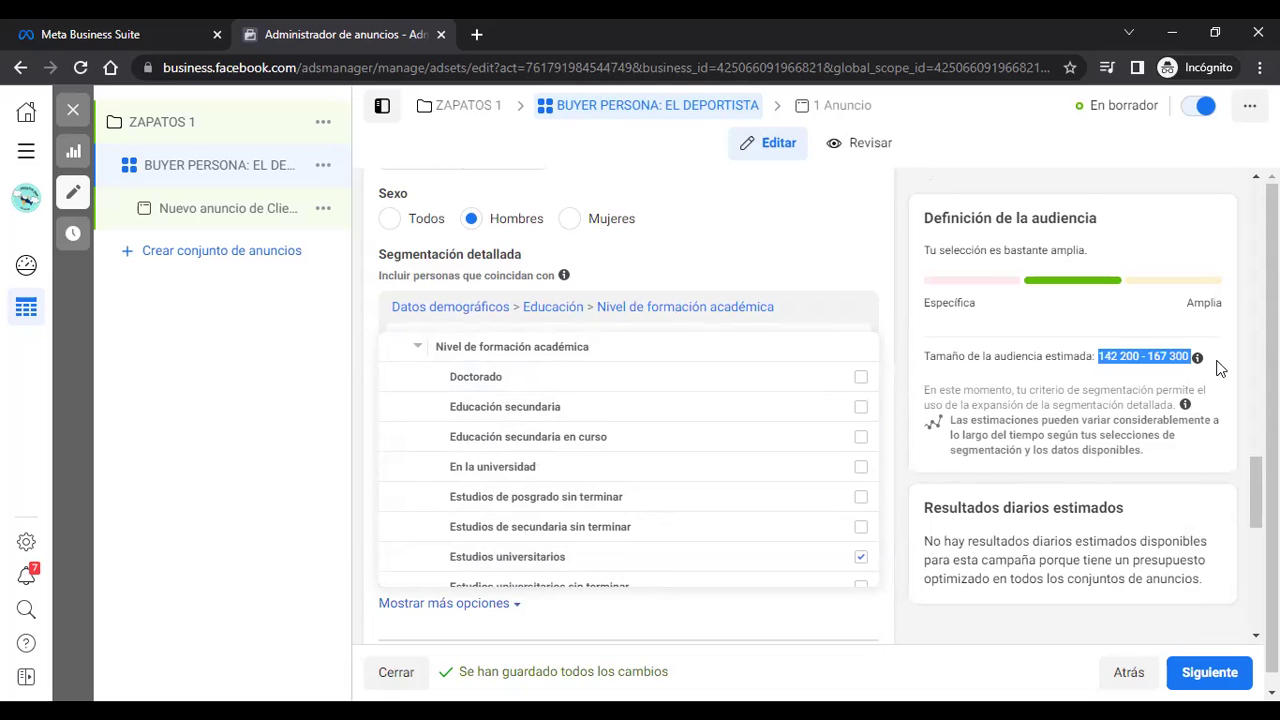
{"action": "left_click", "coordinate": [657, 300]}
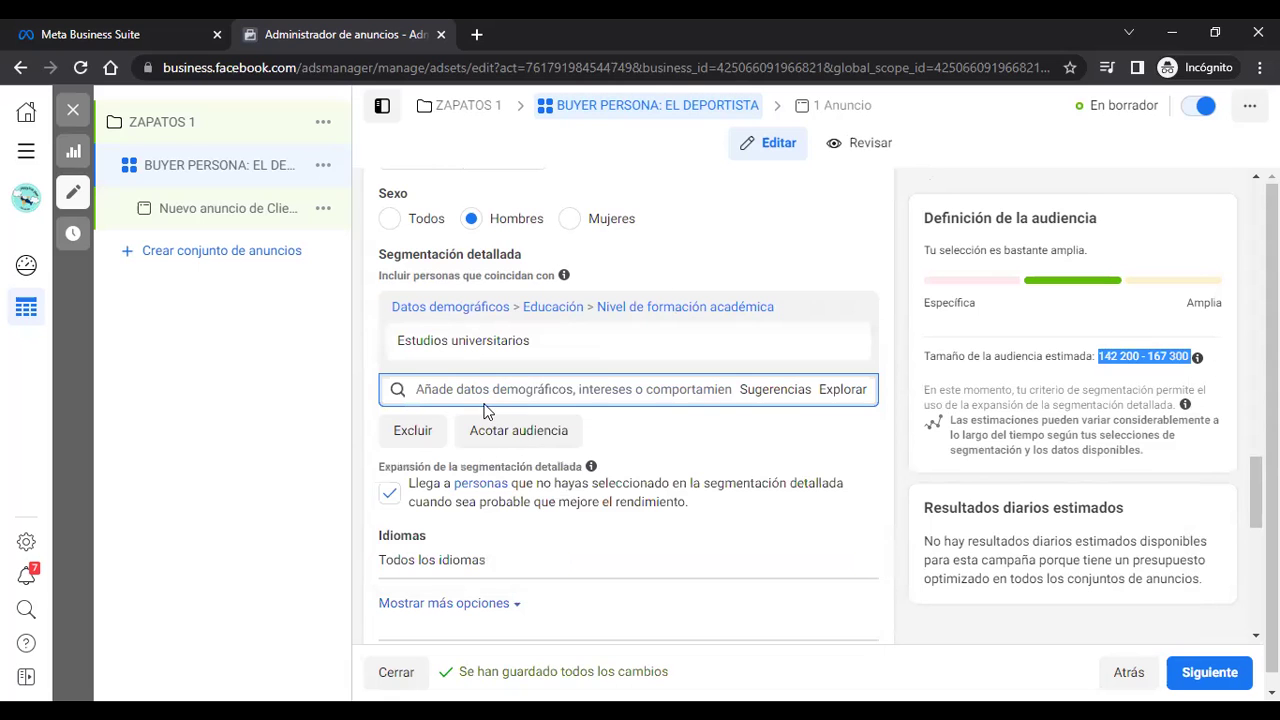
Step: Try adding the interest Correr from Fitness y bienestar to the detailed targeting, compare the estimated audience size, and remove the interest
{"action": "left_click", "coordinate": [828, 395]}
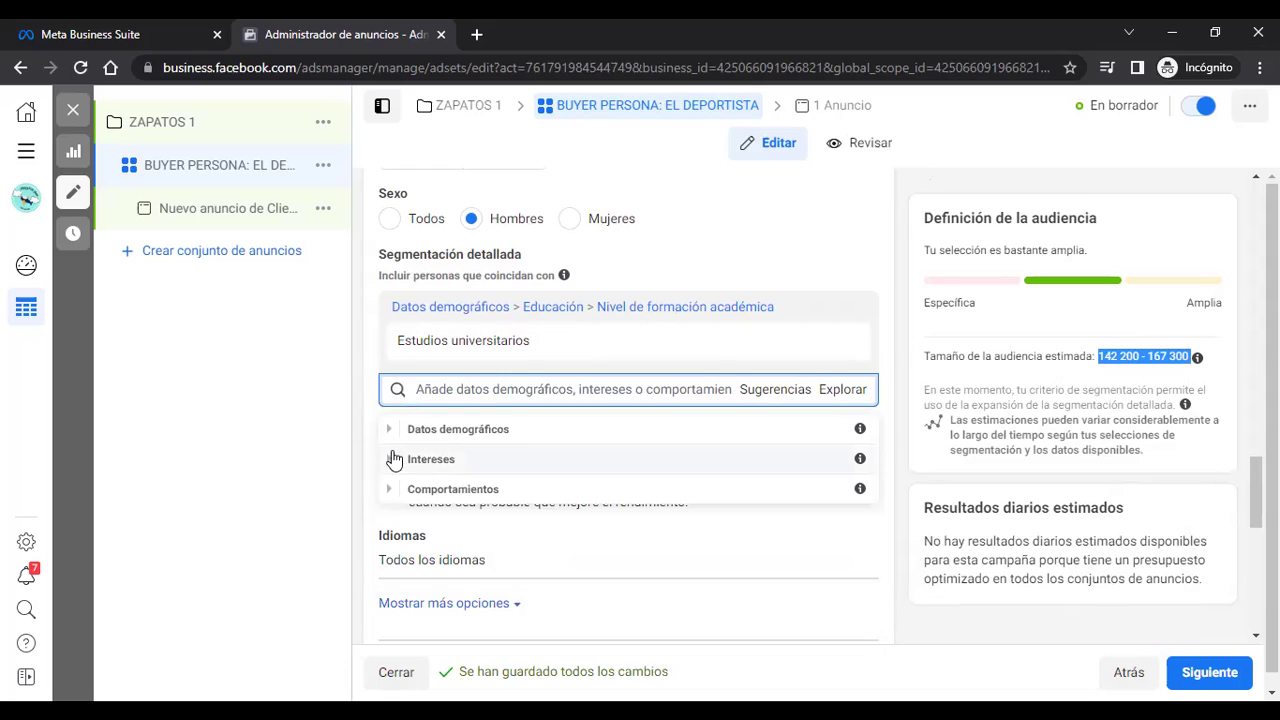
{"action": "left_click", "coordinate": [394, 459]}
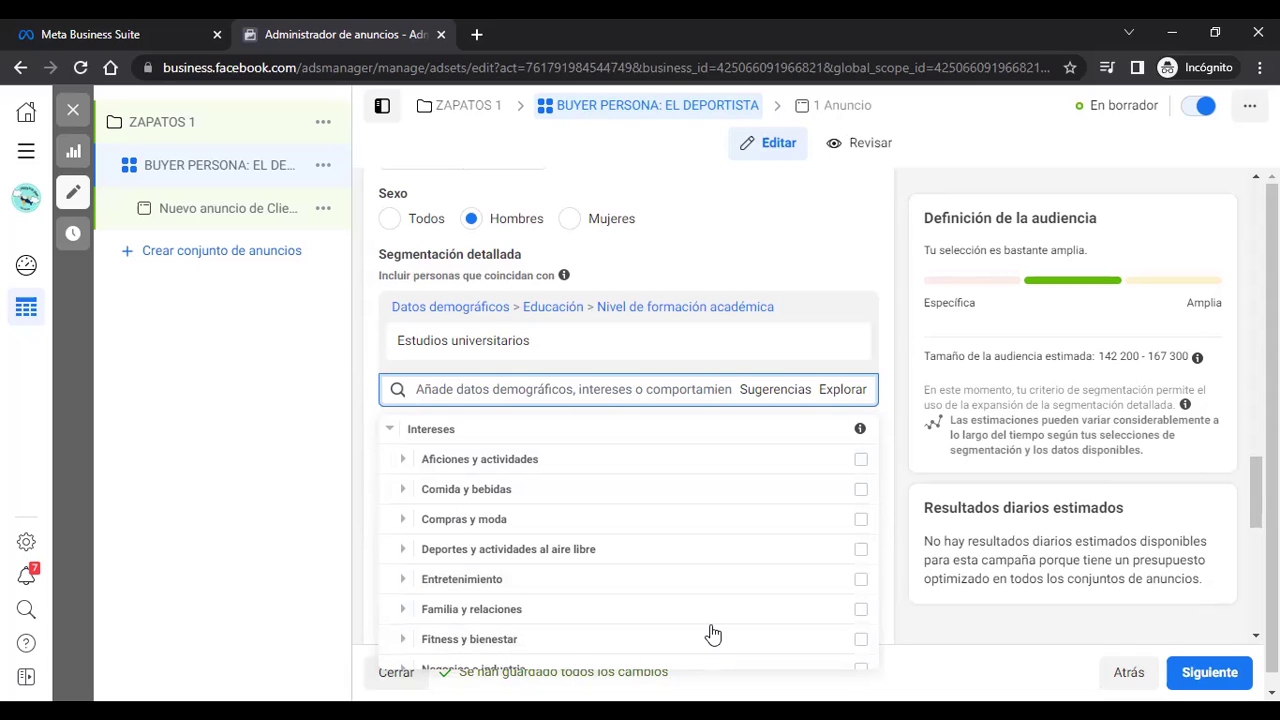
{"action": "left_click", "coordinate": [403, 639]}
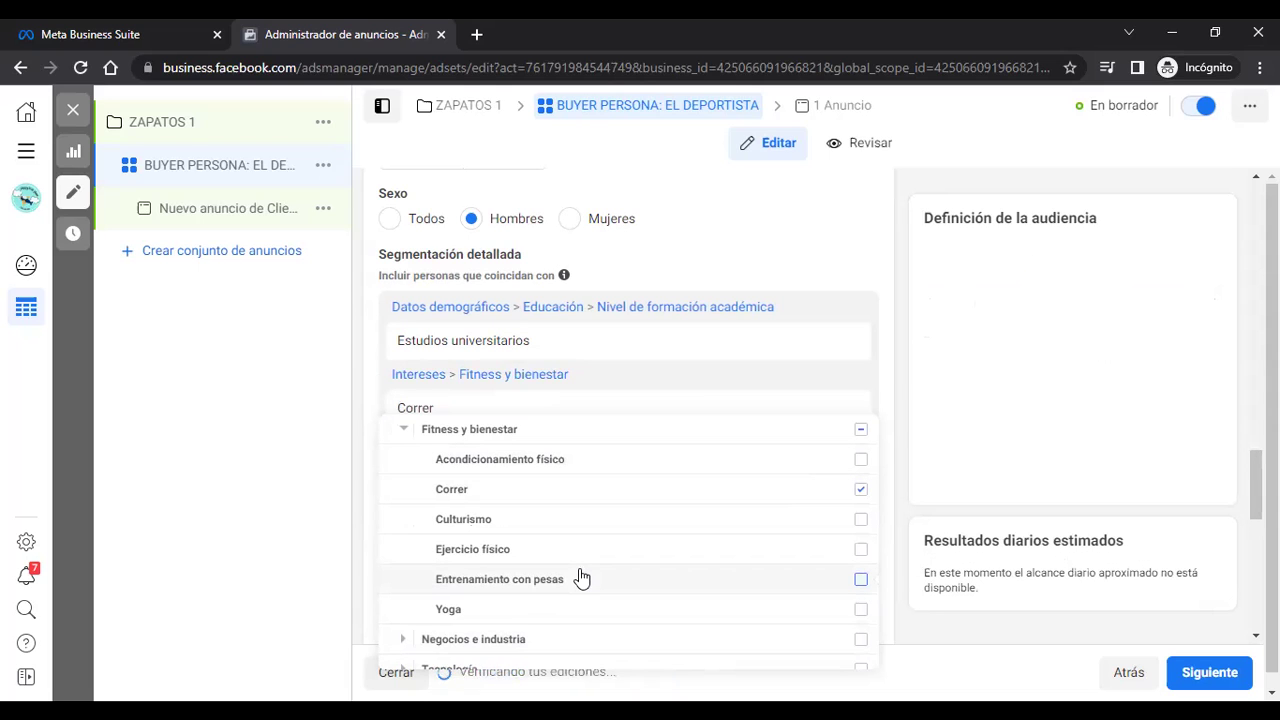
{"action": "mouse_move", "coordinate": [581, 579]}
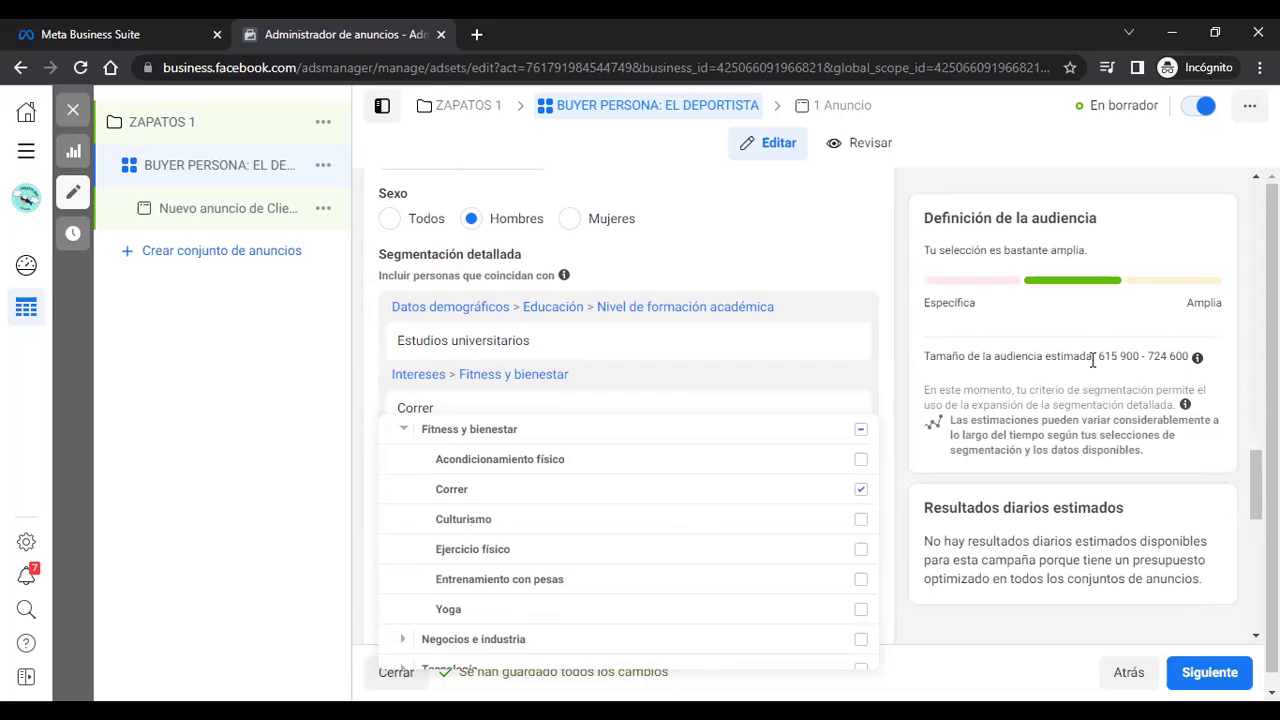
{"action": "left_click", "coordinate": [861, 492]}
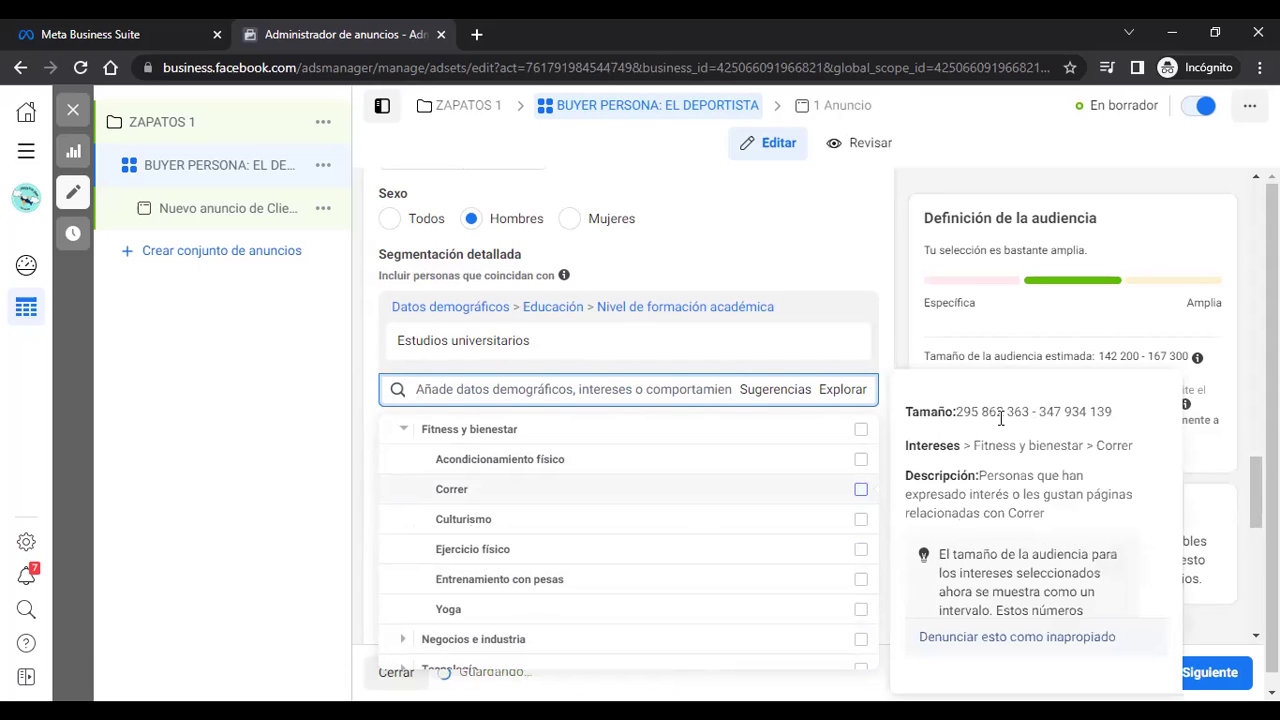
{"action": "left_click", "coordinate": [317, 471]}
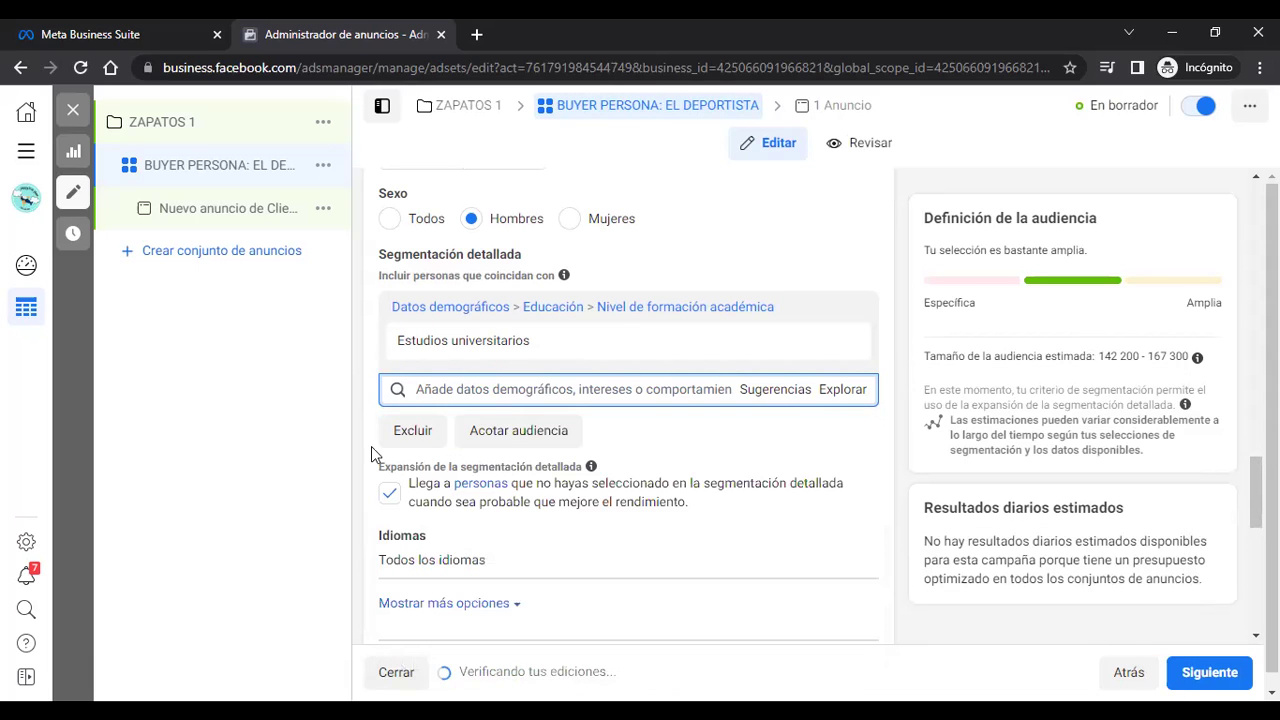
Step: Examine the Comportamientos categories and the suggested options available for the detailed targeting
{"action": "left_click", "coordinate": [843, 391]}
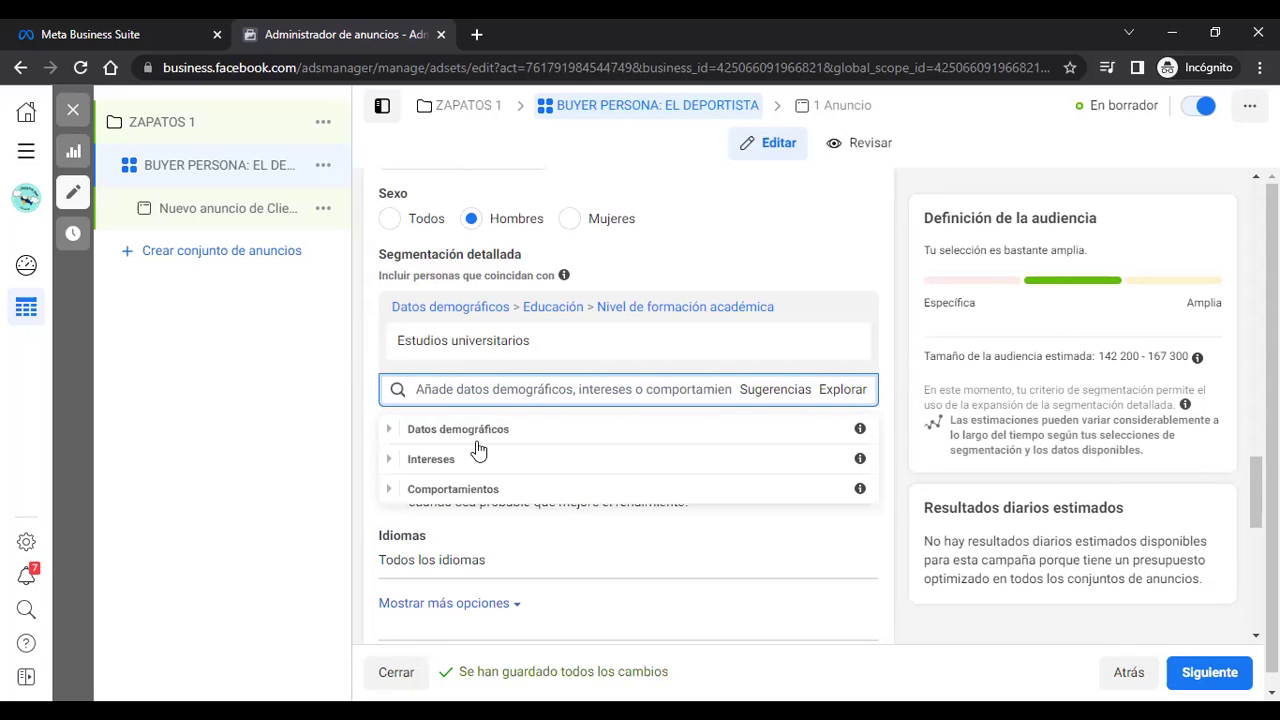
{"action": "left_click", "coordinate": [390, 490]}
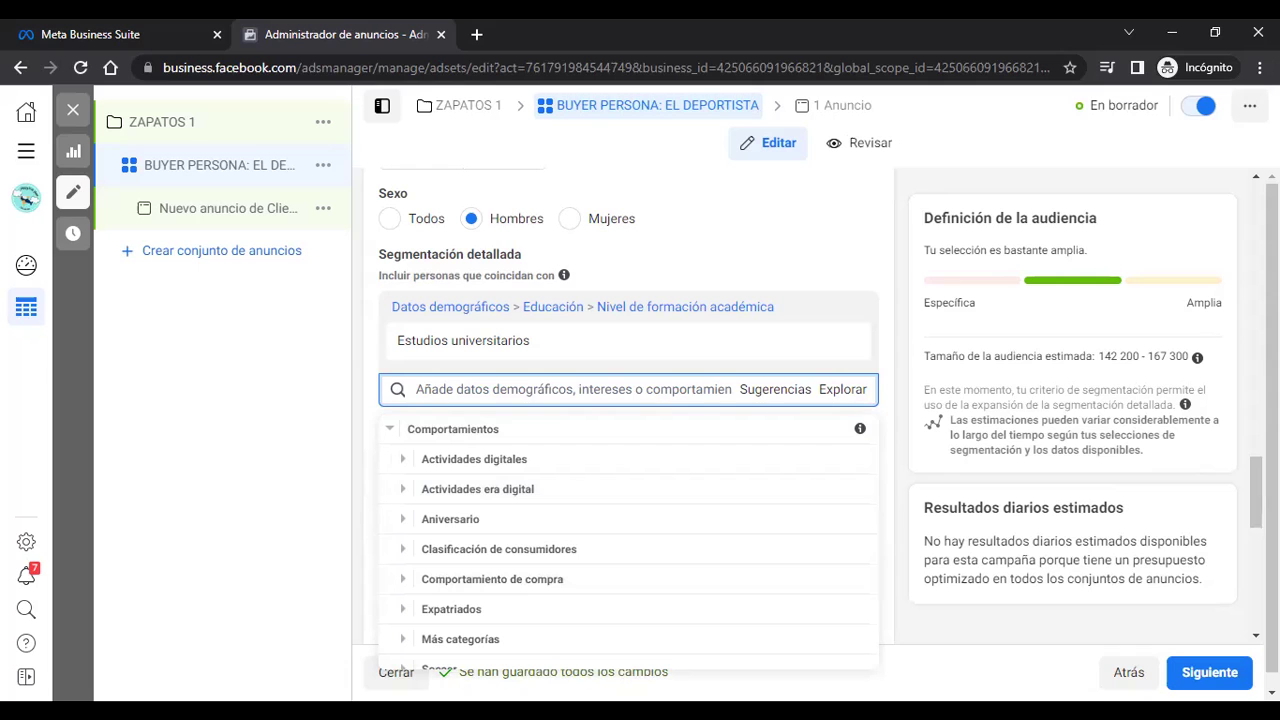
{"action": "scroll", "coordinate": [628, 300], "scroll_direction": "down", "scroll_amount": 1}
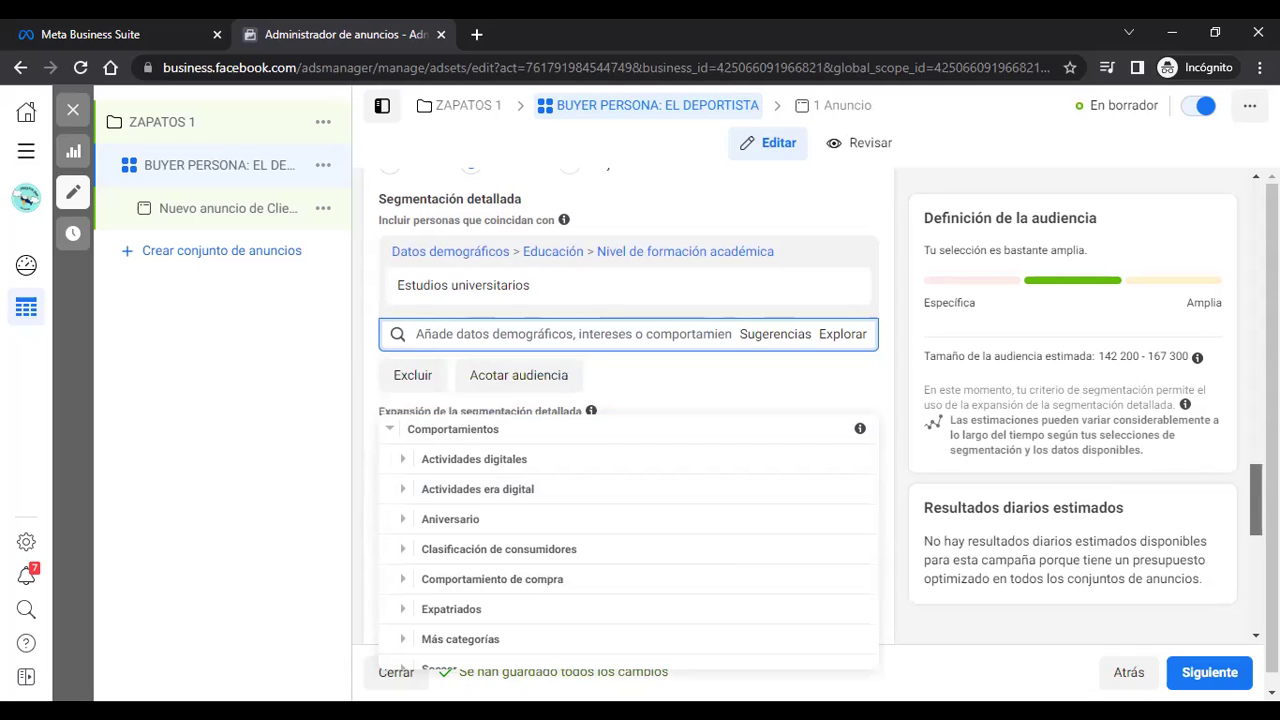
{"action": "scroll", "coordinate": [709, 497], "scroll_direction": "up", "scroll_amount": 4}
{"action": "scroll", "coordinate": [600, 503], "scroll_direction": "down", "scroll_amount": 1}
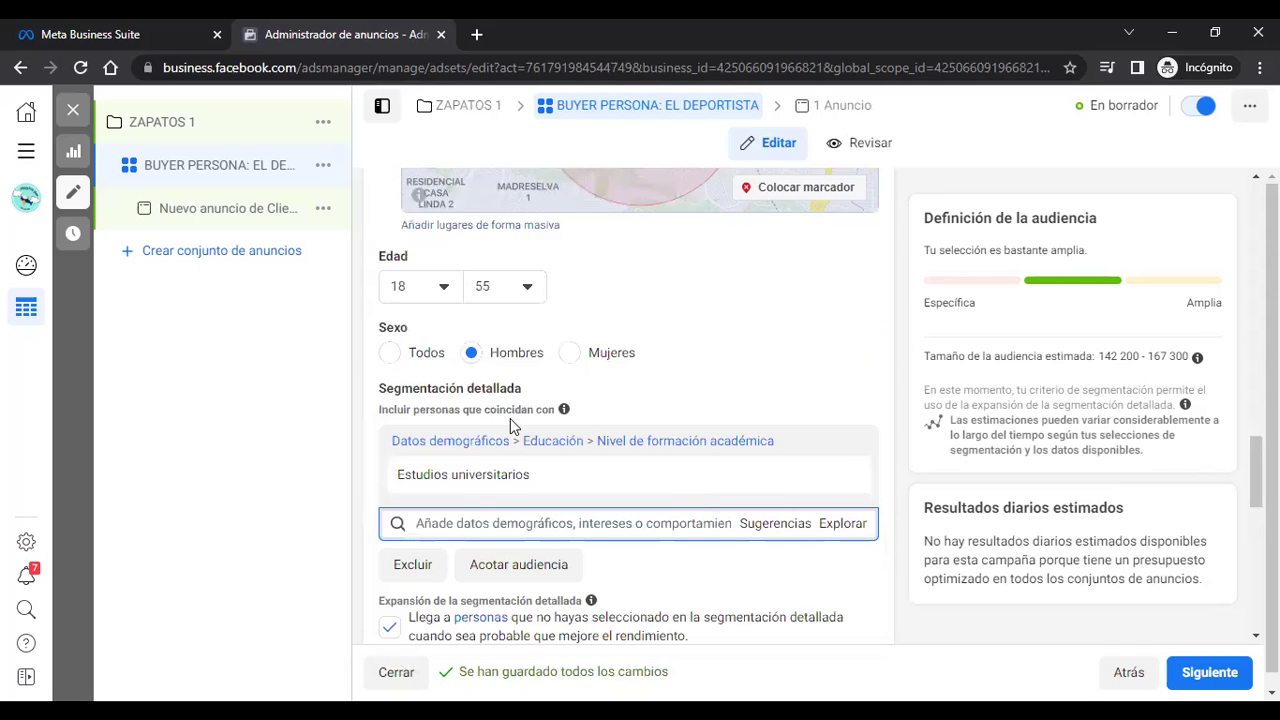
{"action": "left_click", "coordinate": [791, 524]}
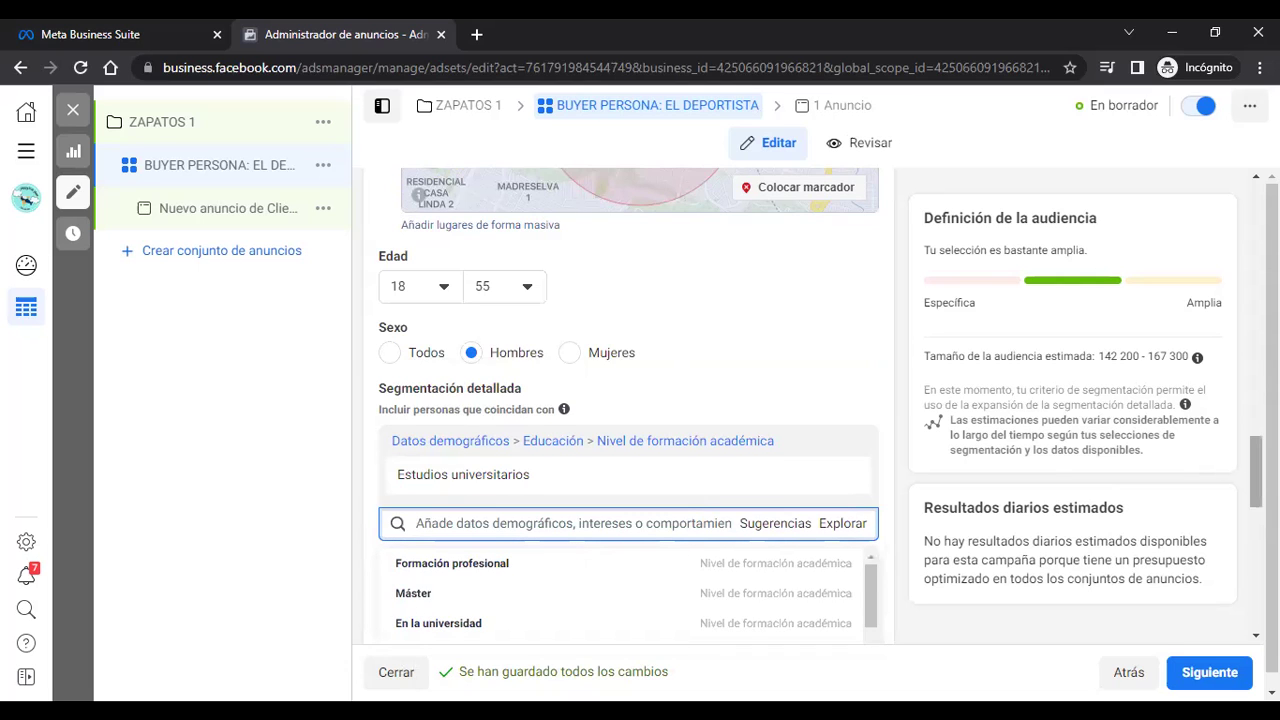
{"action": "scroll", "coordinate": [780, 406], "scroll_direction": "down", "scroll_amount": 2}
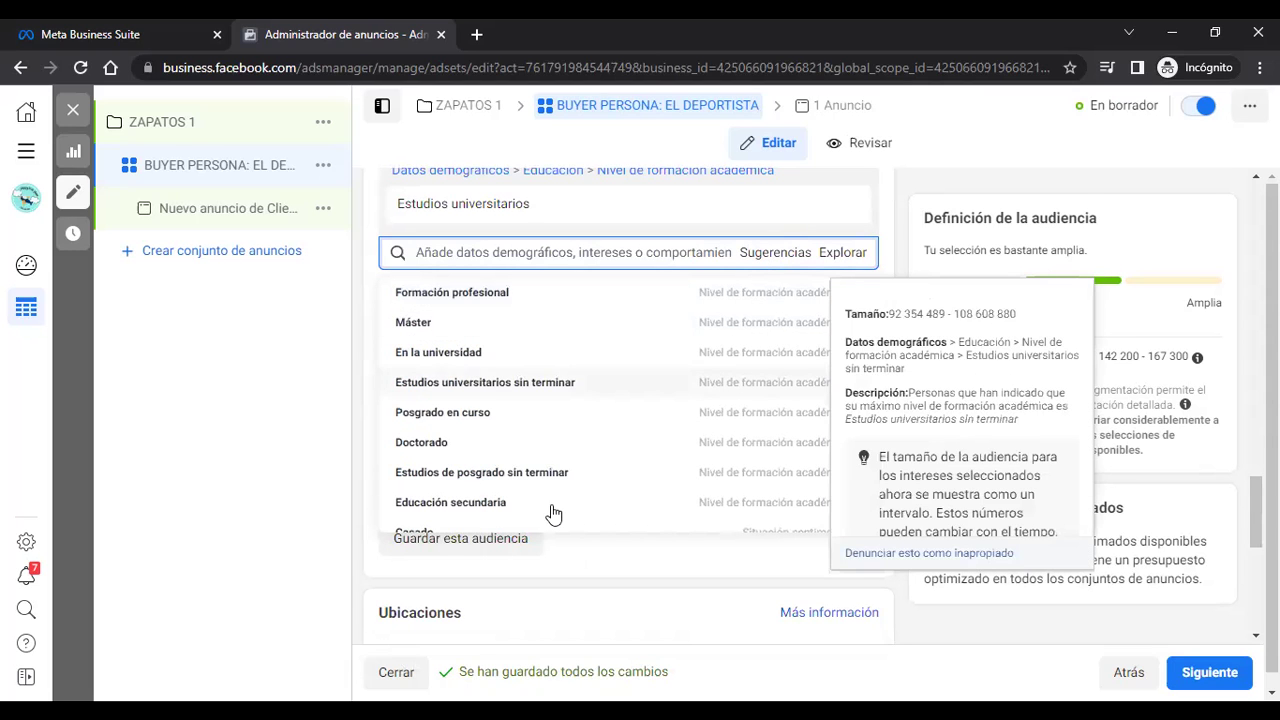
Step: Search the detailed targeting for DEPORT and add the interest Deportes
{"action": "left_click", "coordinate": [573, 252]}
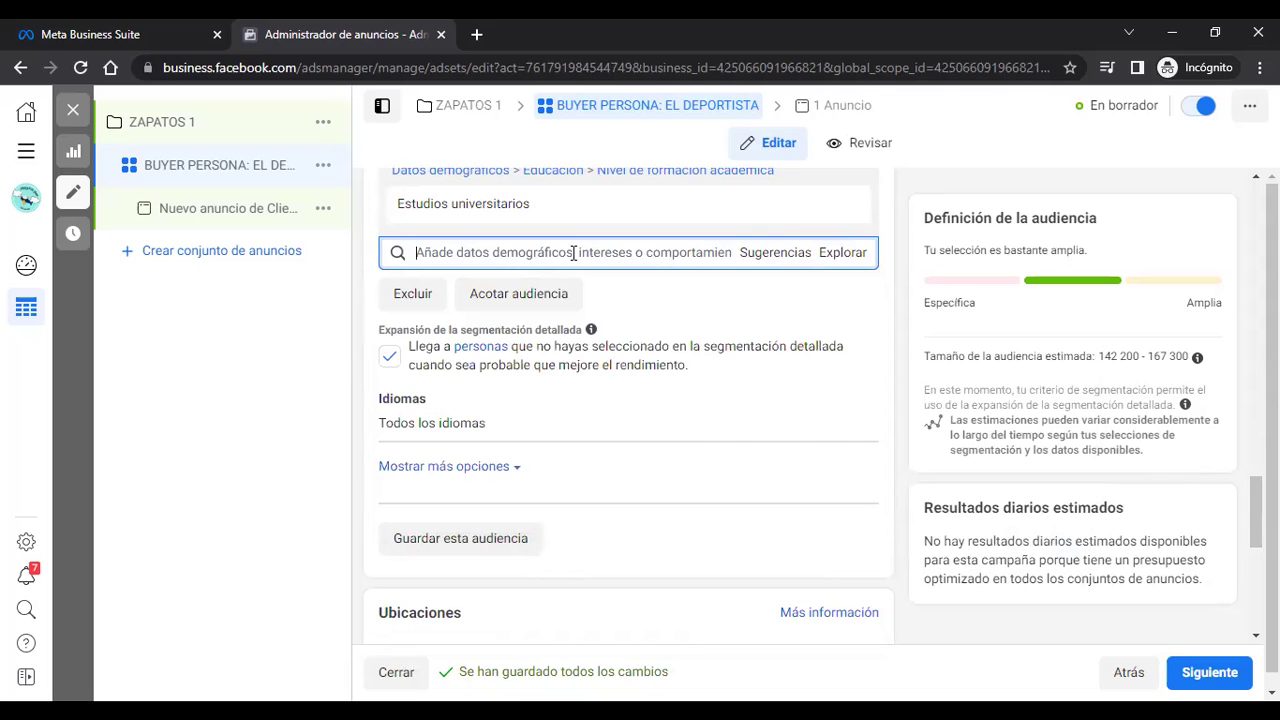
{"action": "type", "text": "DEPORT"}
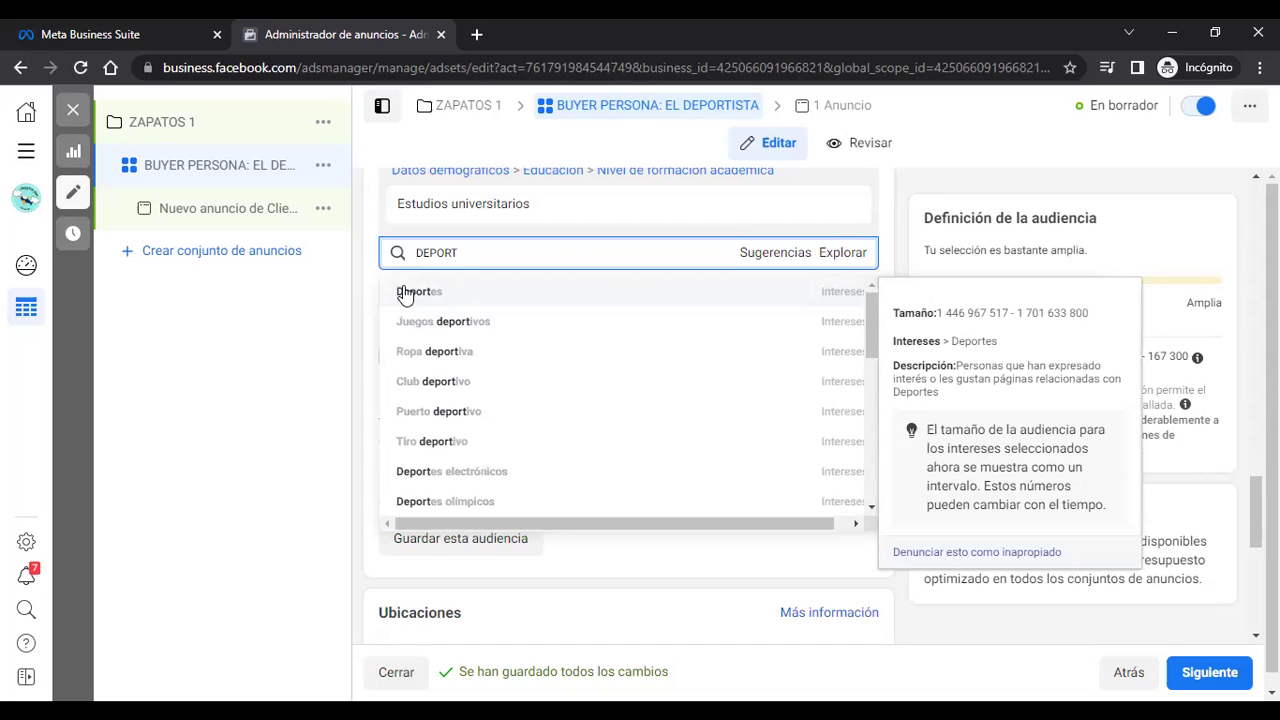
{"action": "left_click", "coordinate": [405, 293]}
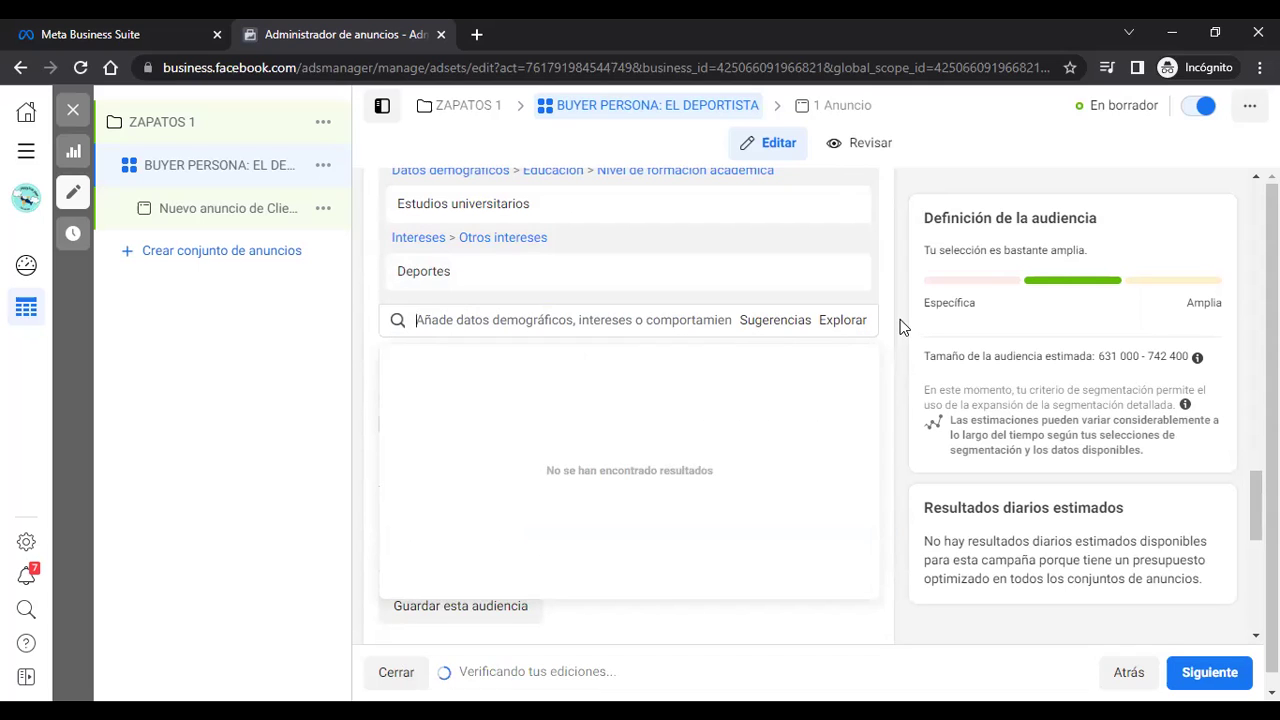
Step: Browse the Comportamientos categories of the detailed targeting, examining the options under Más categorías and Actividades digitales
{"action": "left_click", "coordinate": [843, 321]}
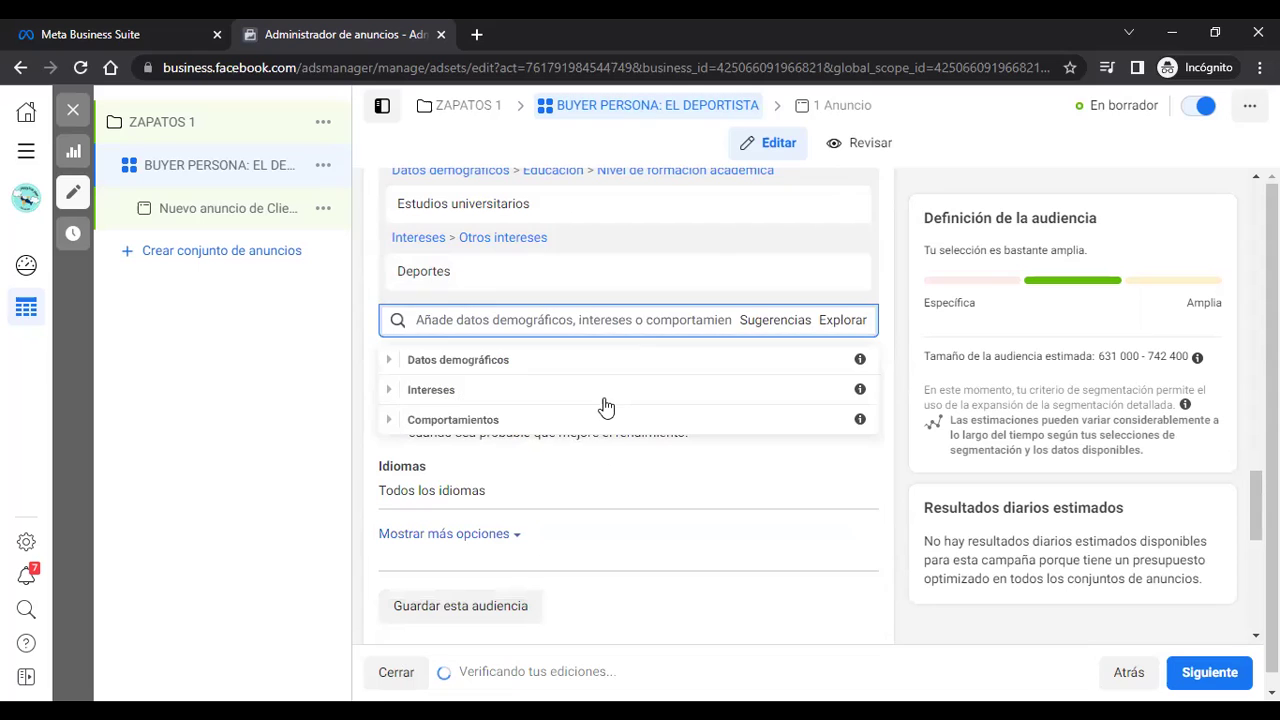
{"action": "left_click", "coordinate": [392, 422]}
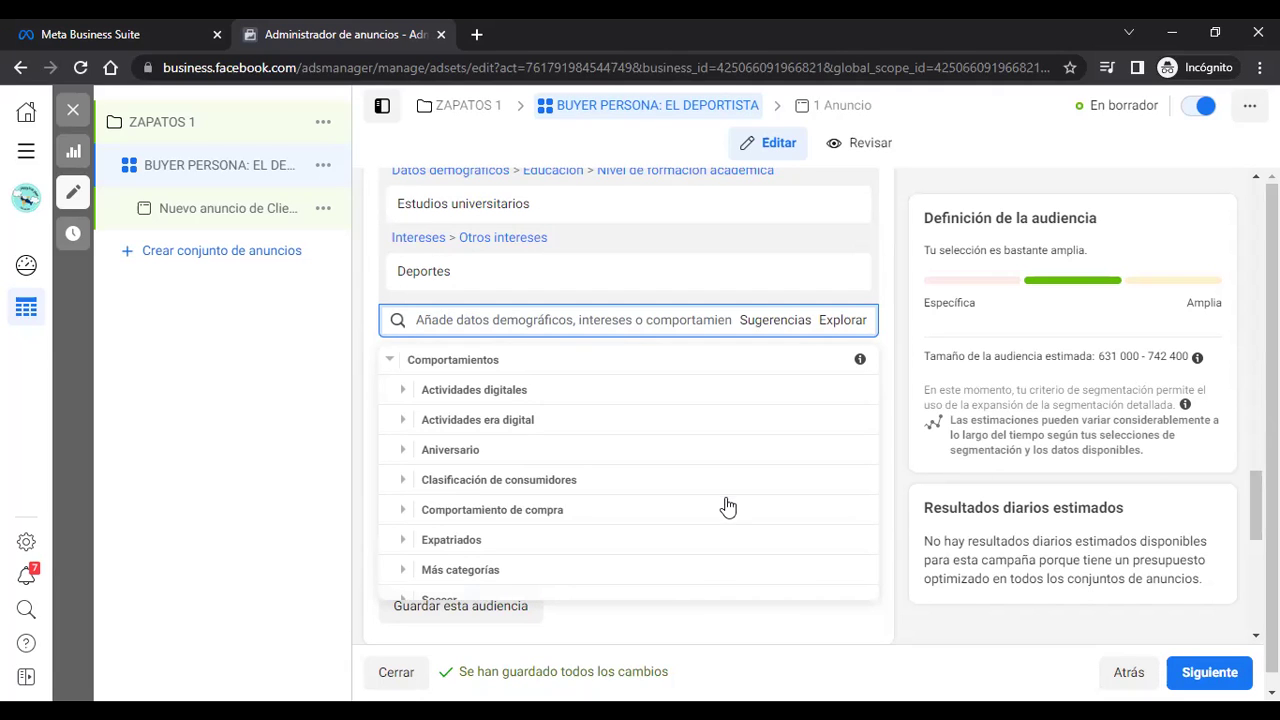
{"action": "scroll", "coordinate": [513, 514], "scroll_direction": "up", "scroll_amount": 1}
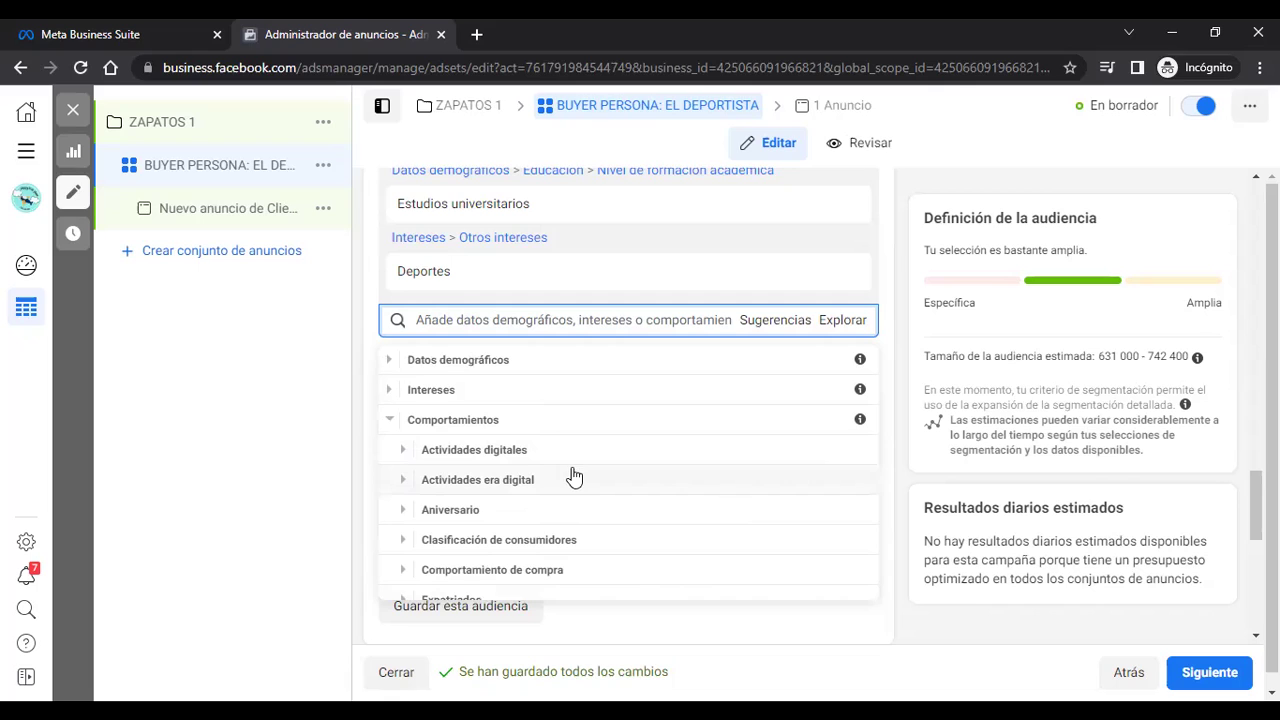
{"action": "scroll", "coordinate": [594, 480], "scroll_direction": "down", "scroll_amount": 3}
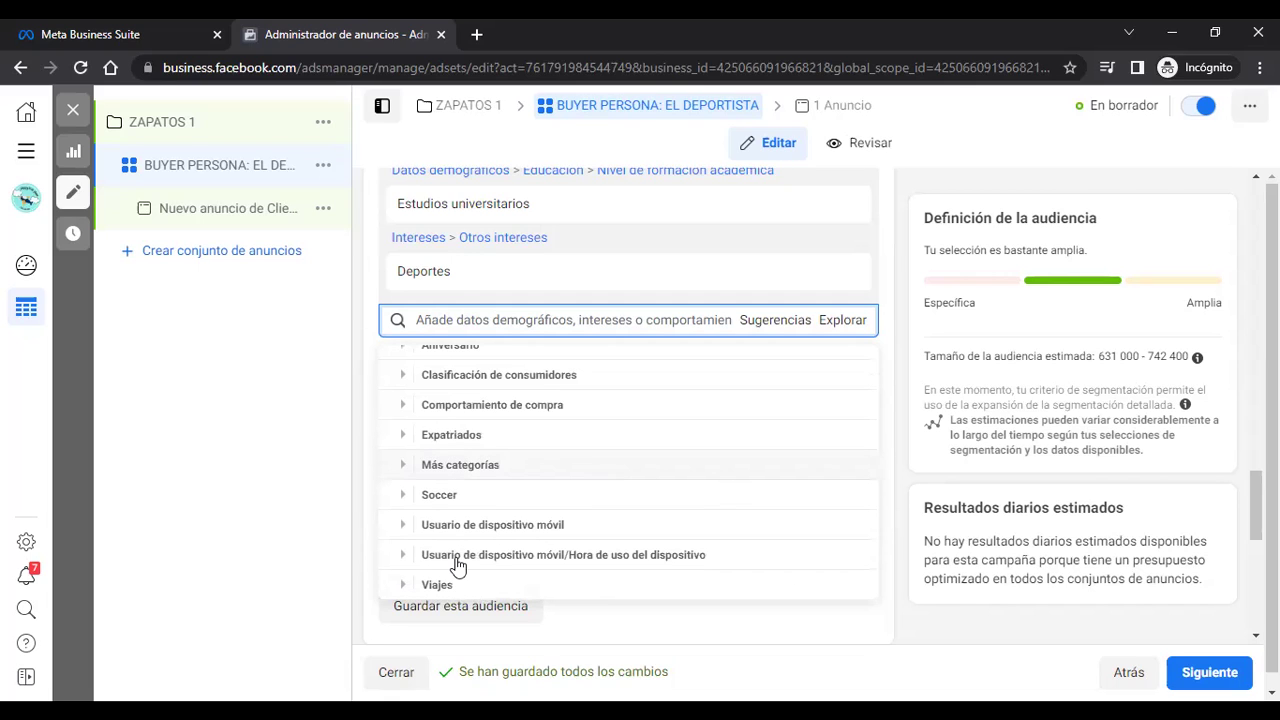
{"action": "left_click", "coordinate": [404, 465]}
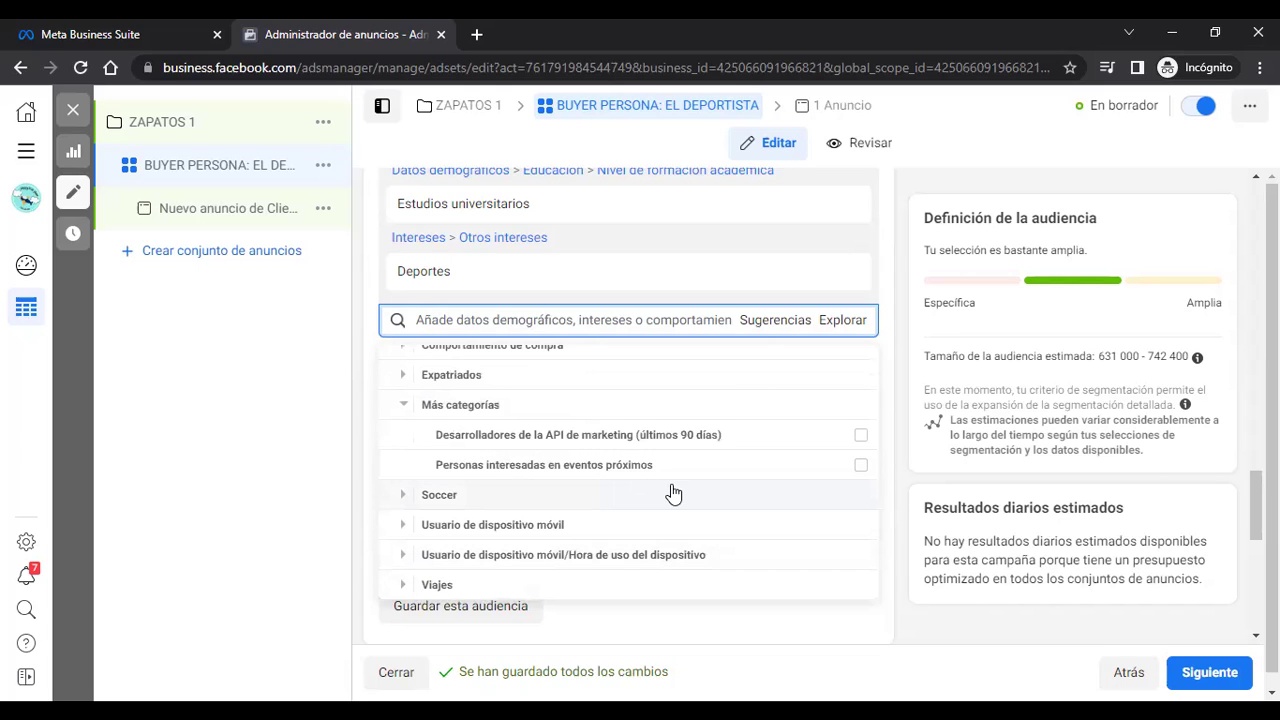
{"action": "scroll", "coordinate": [641, 507], "scroll_direction": "up", "scroll_amount": 2}
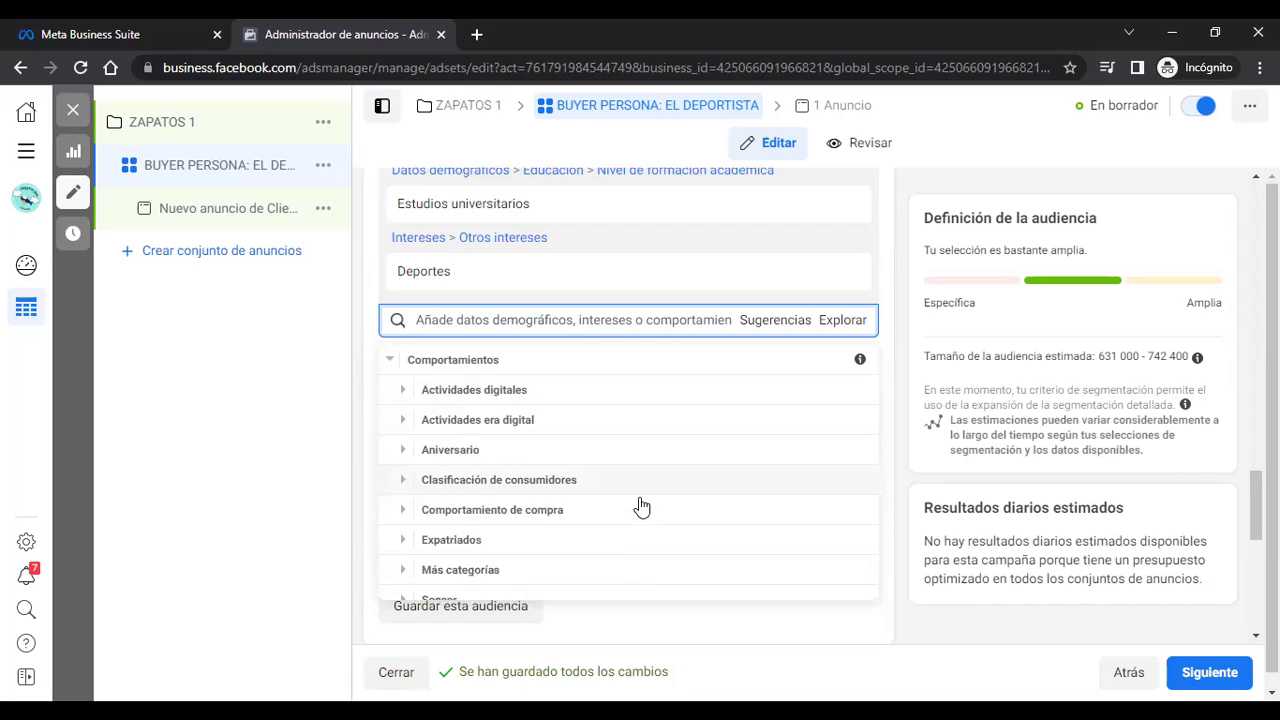
{"action": "scroll", "coordinate": [641, 507], "scroll_direction": "up", "scroll_amount": 1}
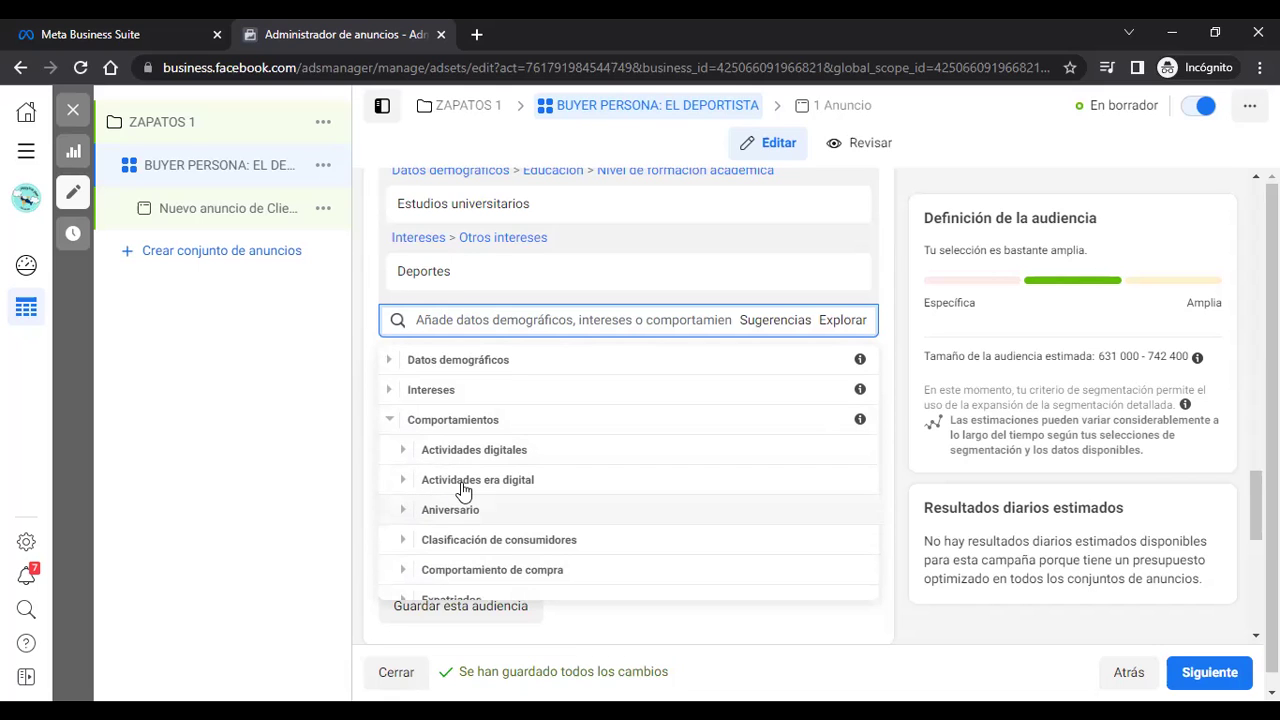
{"action": "left_click", "coordinate": [408, 456]}
{"action": "mouse_move", "coordinate": [397, 400]}
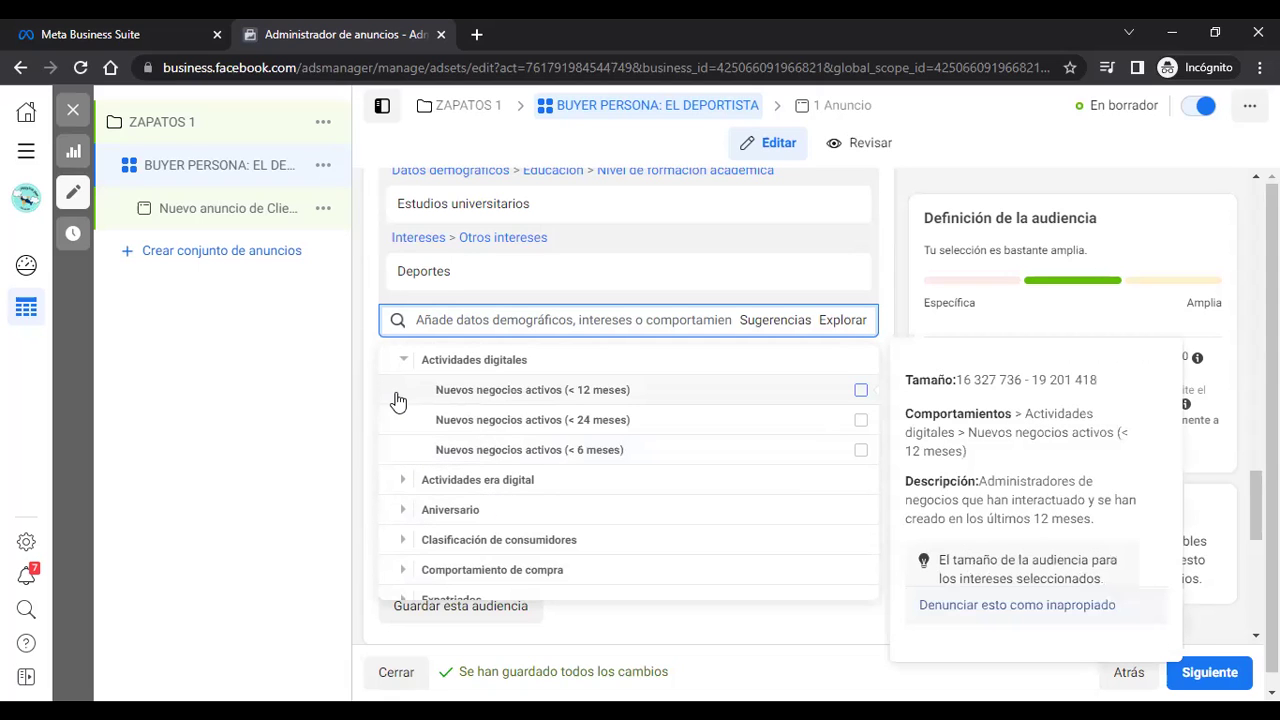
{"action": "left_click", "coordinate": [407, 372]}
{"action": "scroll", "coordinate": [417, 515], "scroll_direction": "down", "scroll_amount": 1}
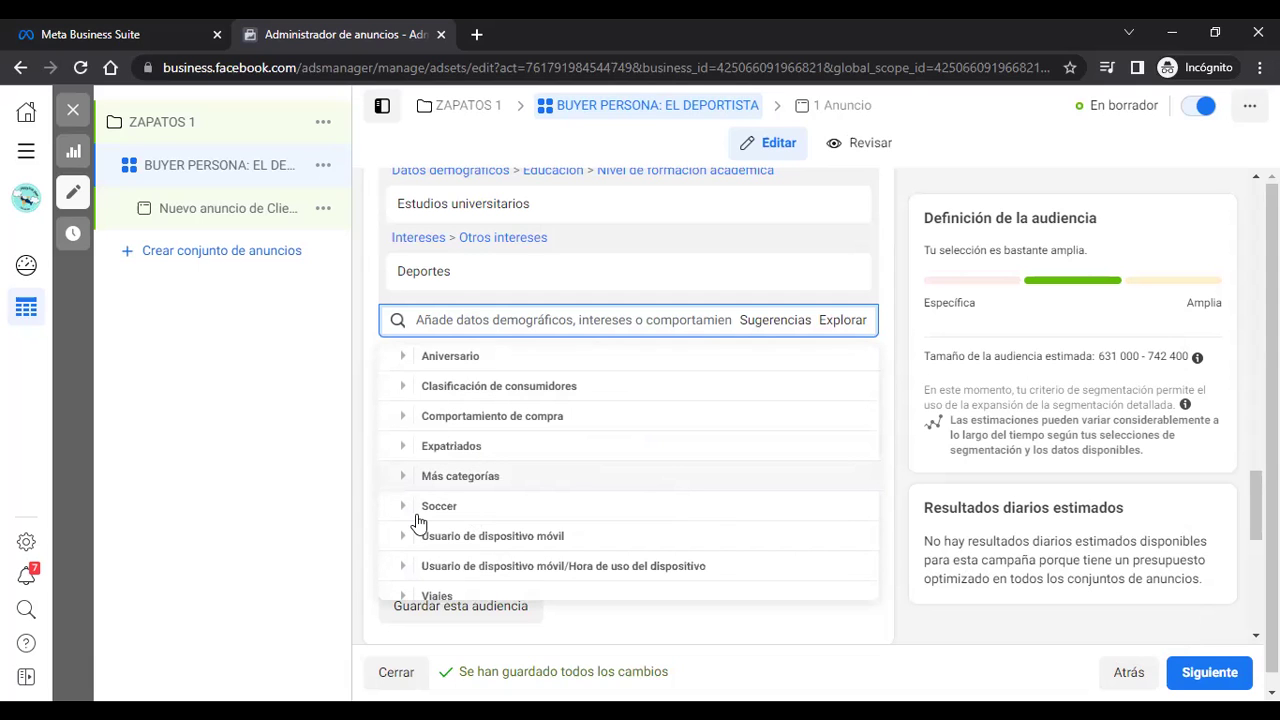
Step: Examine the football fan behaviours under Soccer in Comportamientos, including the descriptions of Aficionados al fútbol and Amigos de aficionados al fútbol
{"action": "left_click", "coordinate": [400, 506]}
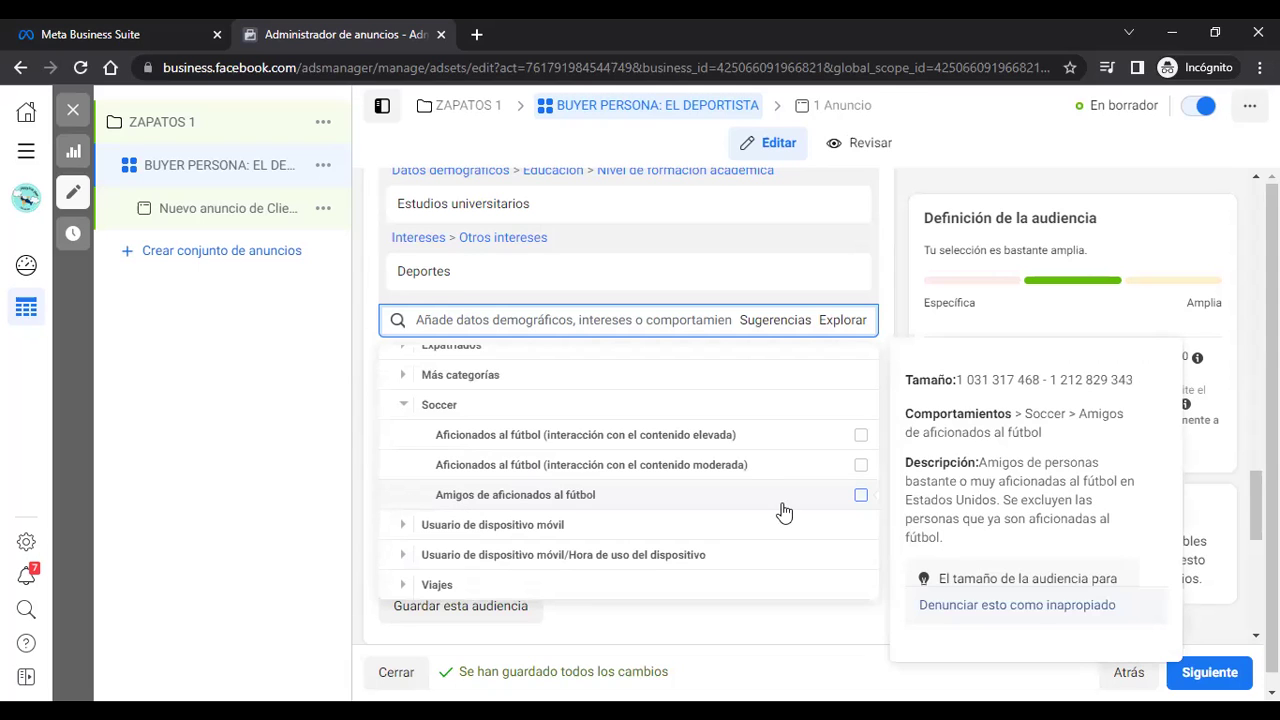
{"action": "left_click", "coordinate": [400, 418]}
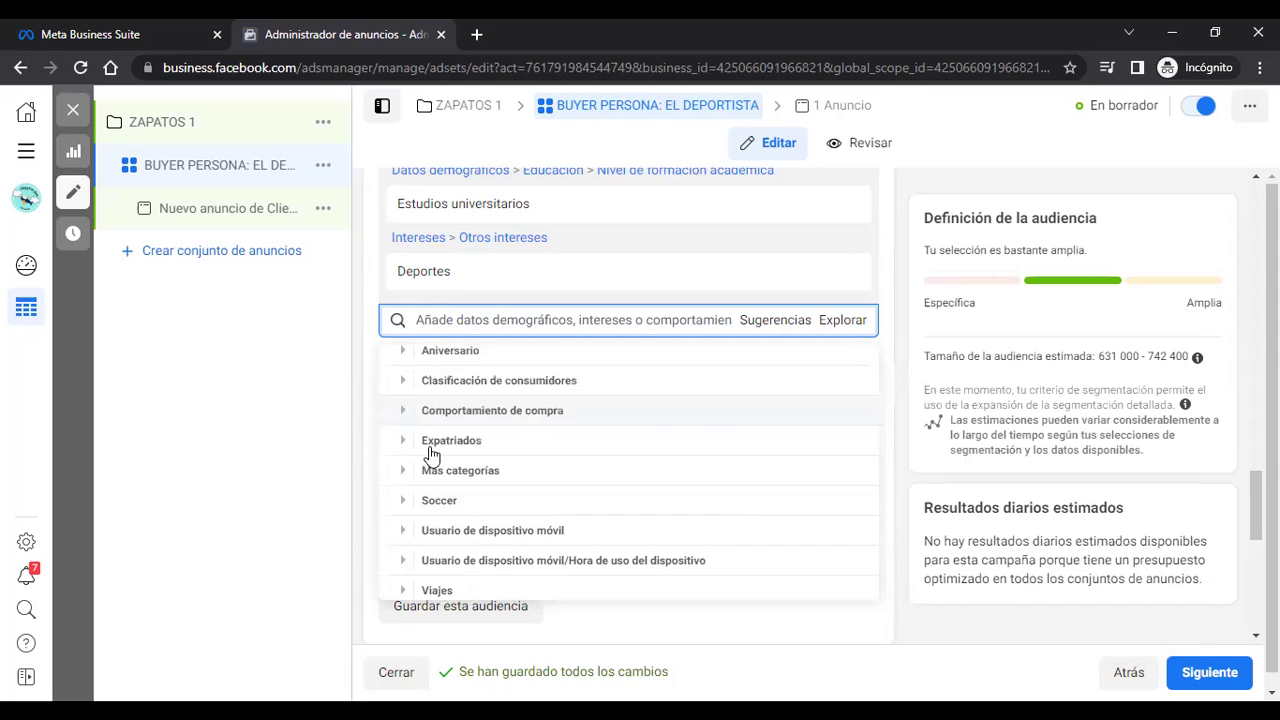
{"action": "scroll", "coordinate": [435, 497], "scroll_direction": "up", "scroll_amount": 1}
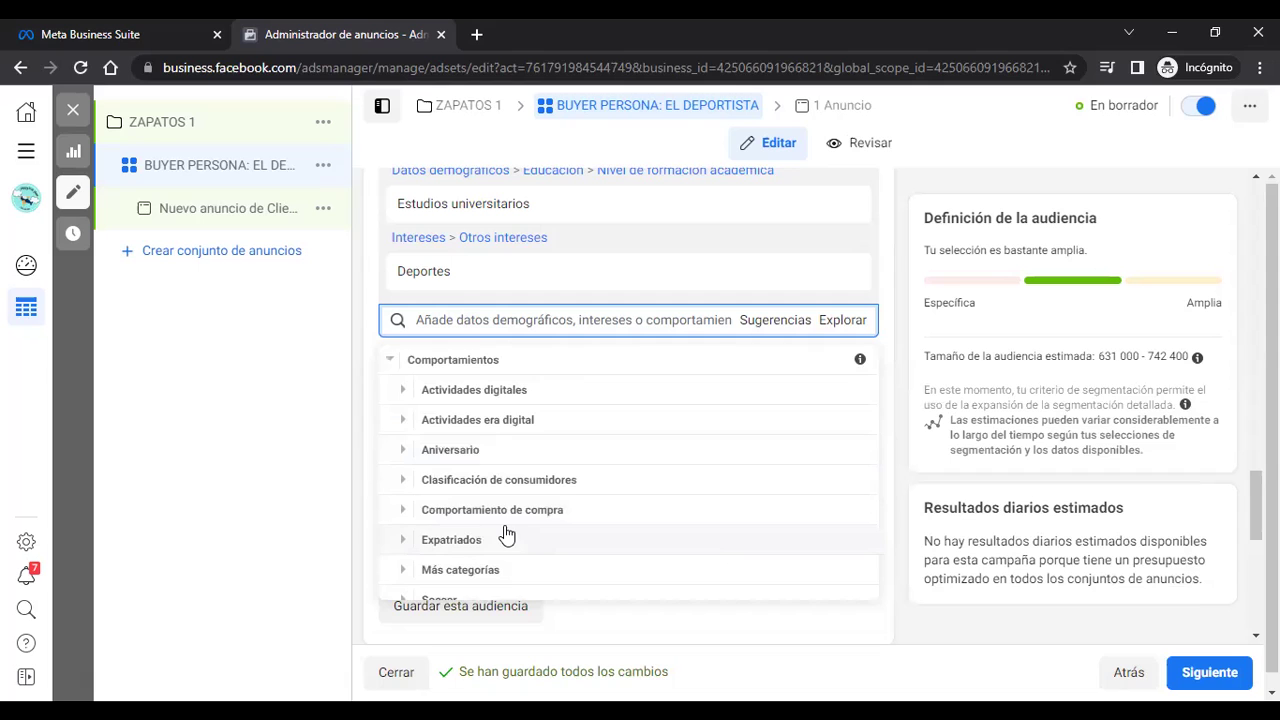
{"action": "scroll", "coordinate": [507, 535], "scroll_direction": "down", "scroll_amount": 1}
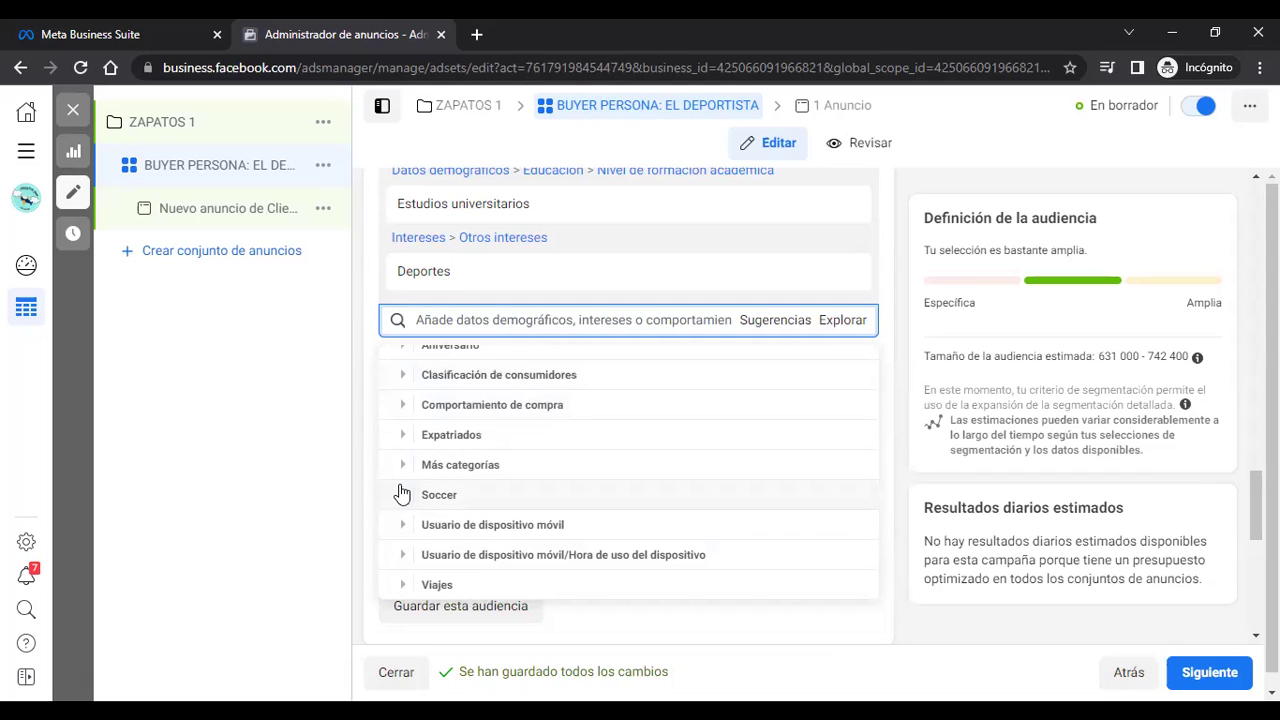
{"action": "left_click", "coordinate": [407, 497]}
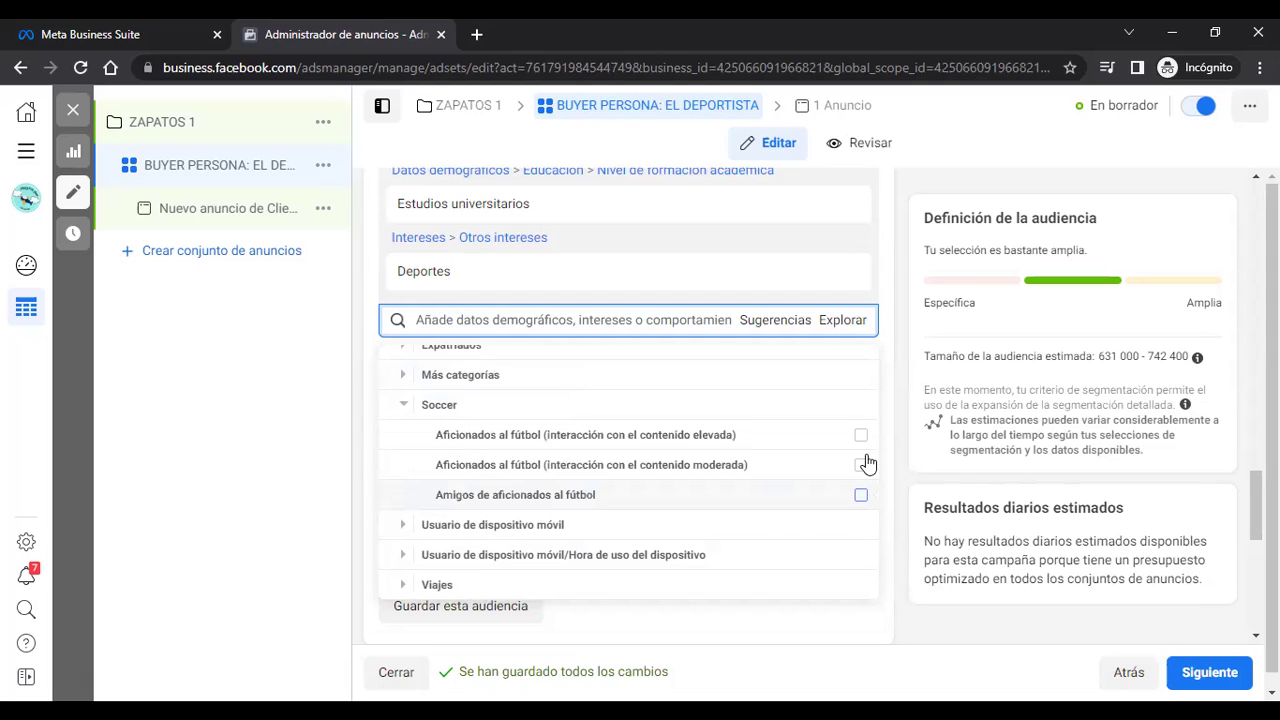
{"action": "mouse_move", "coordinate": [864, 460]}
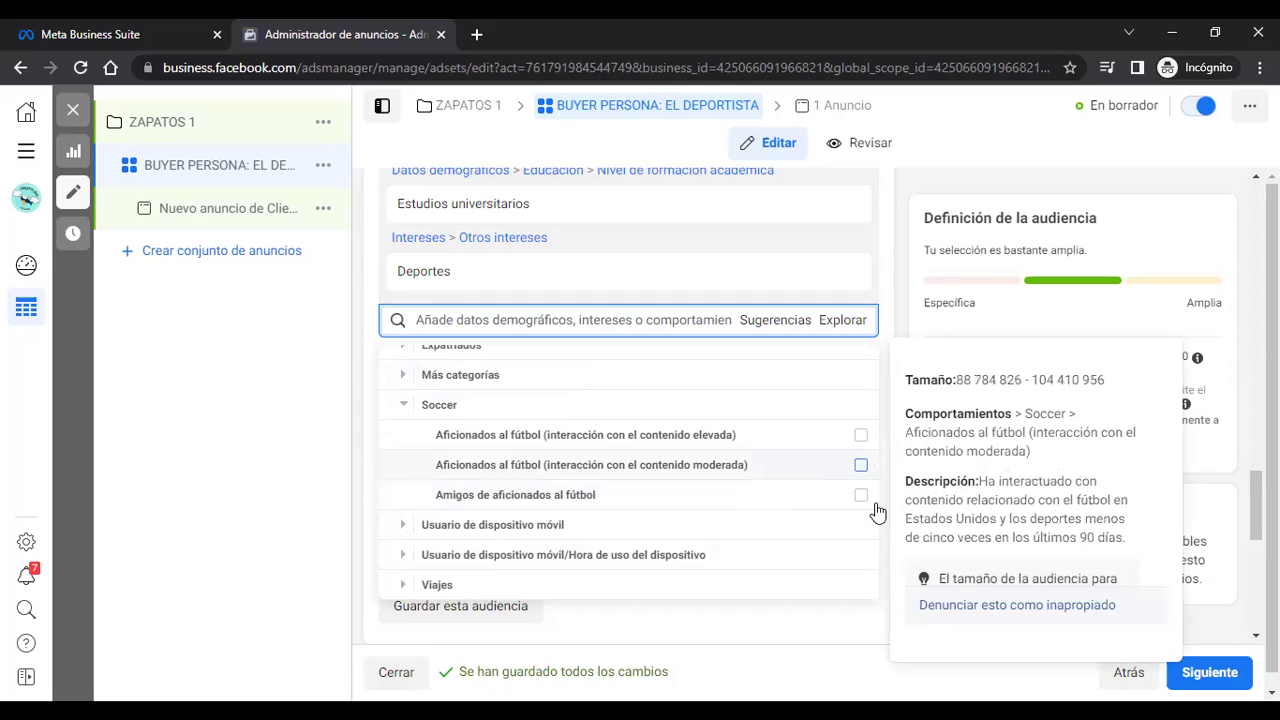
{"action": "mouse_move", "coordinate": [877, 509]}
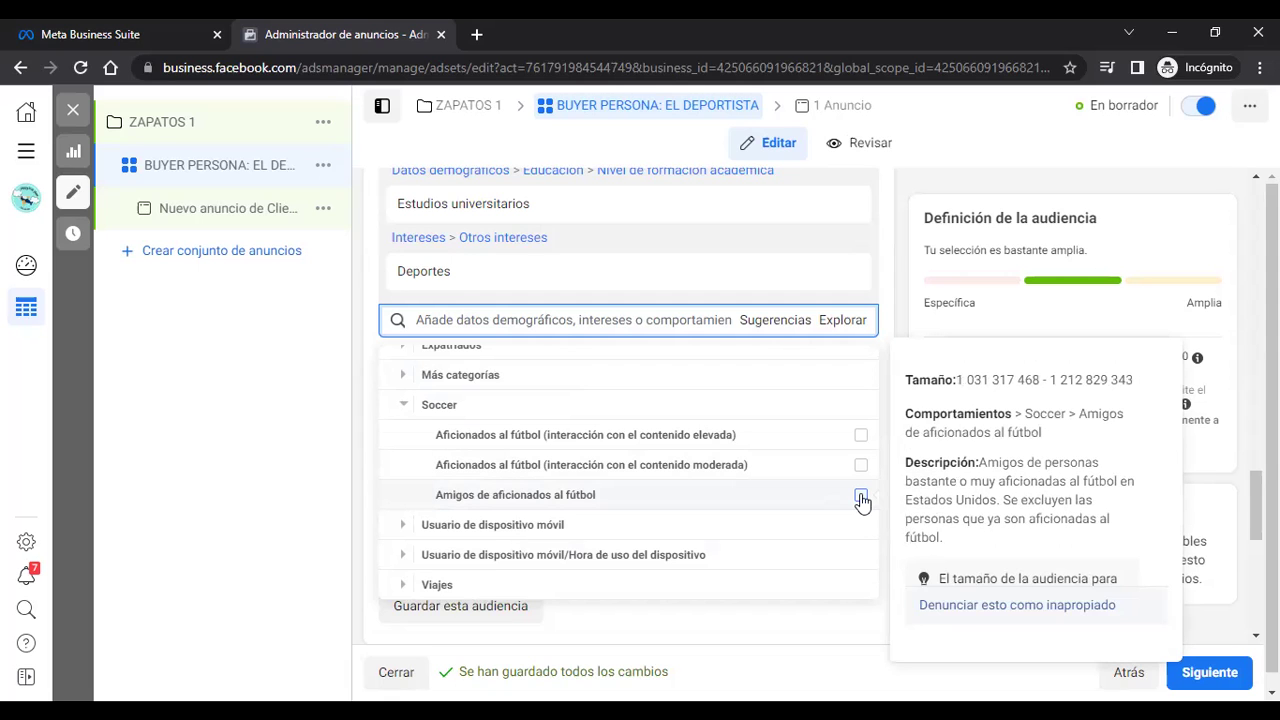
{"action": "left_click_drag", "start_coordinate": [862, 521], "coordinate": [860, 505]}
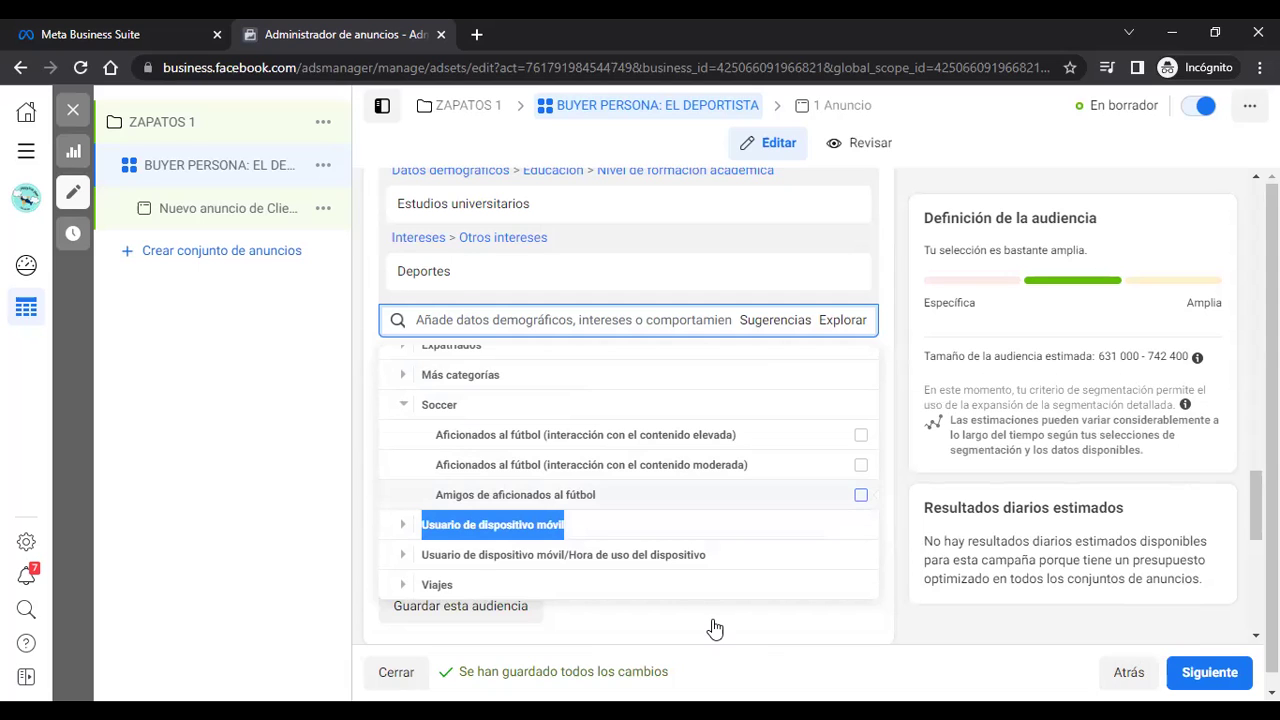
Step: Add the suggested interest Ejercicio físico to the ad set's detailed targeting
{"action": "left_click", "coordinate": [859, 496]}
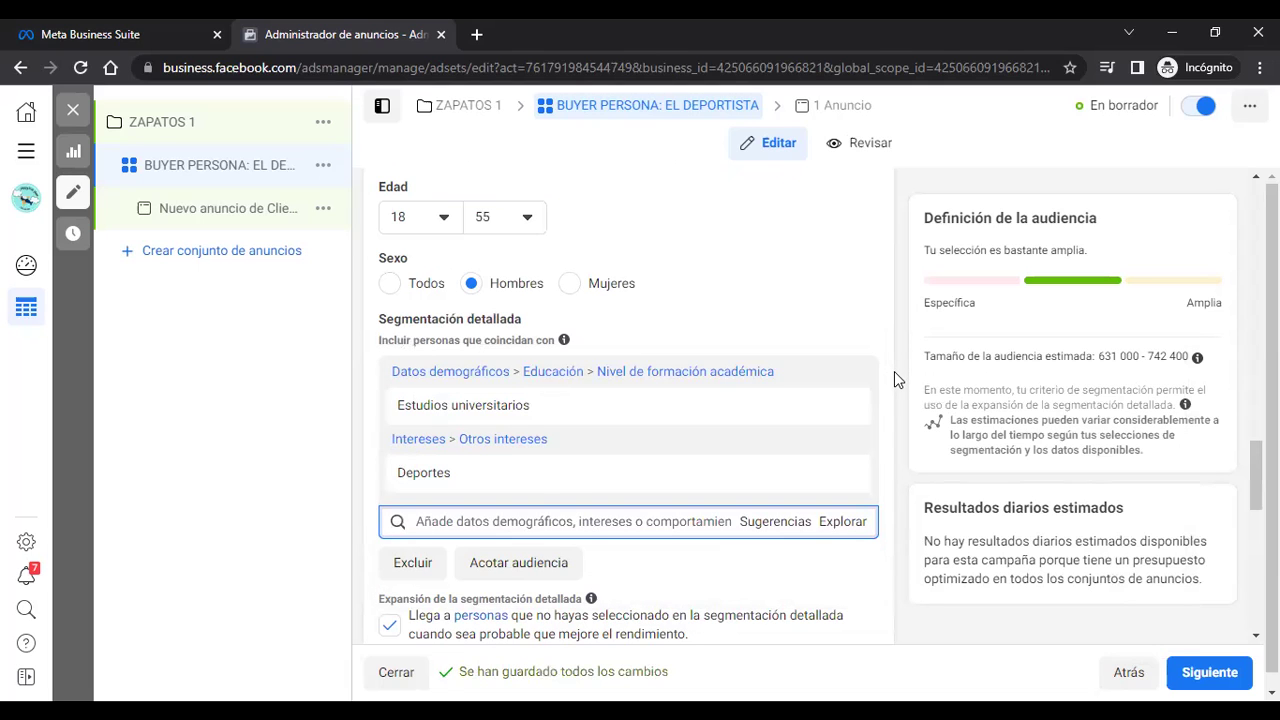
{"action": "scroll", "coordinate": [895, 377], "scroll_direction": "down", "scroll_amount": 1}
{"action": "scroll", "coordinate": [895, 377], "scroll_direction": "down", "scroll_amount": 1}
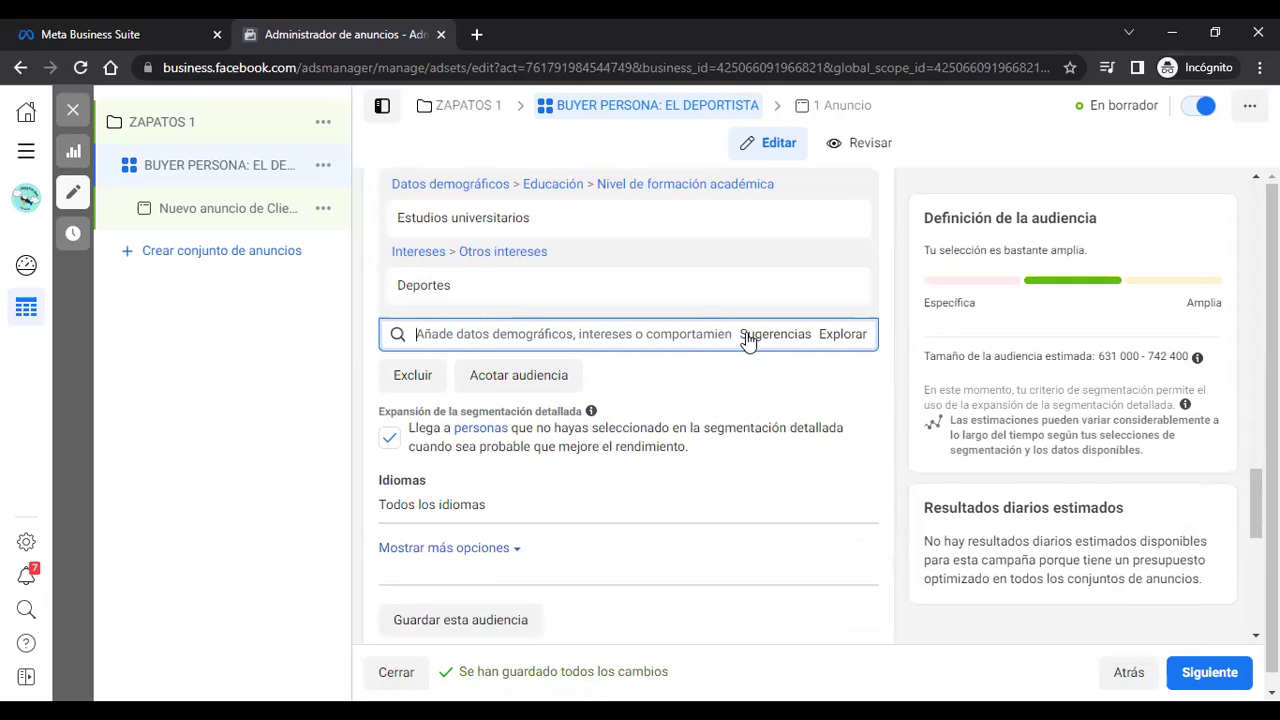
{"action": "left_click", "coordinate": [747, 336]}
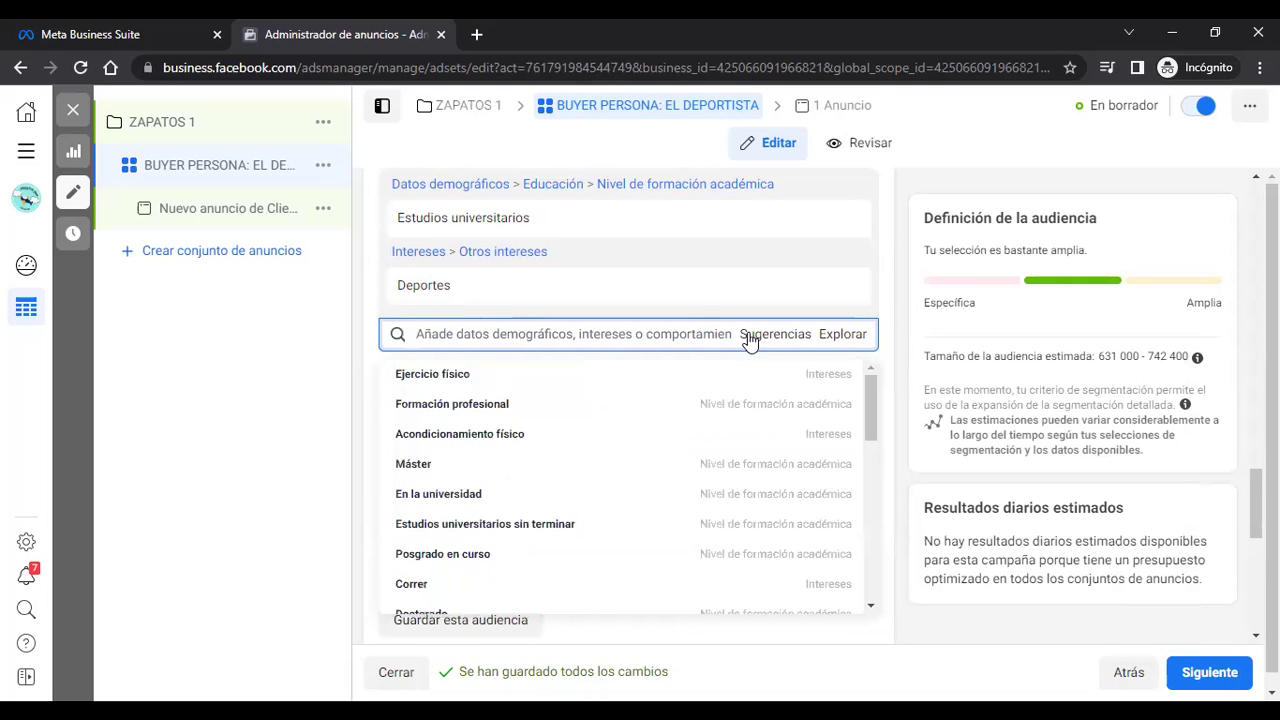
{"action": "mouse_move", "coordinate": [432, 374]}
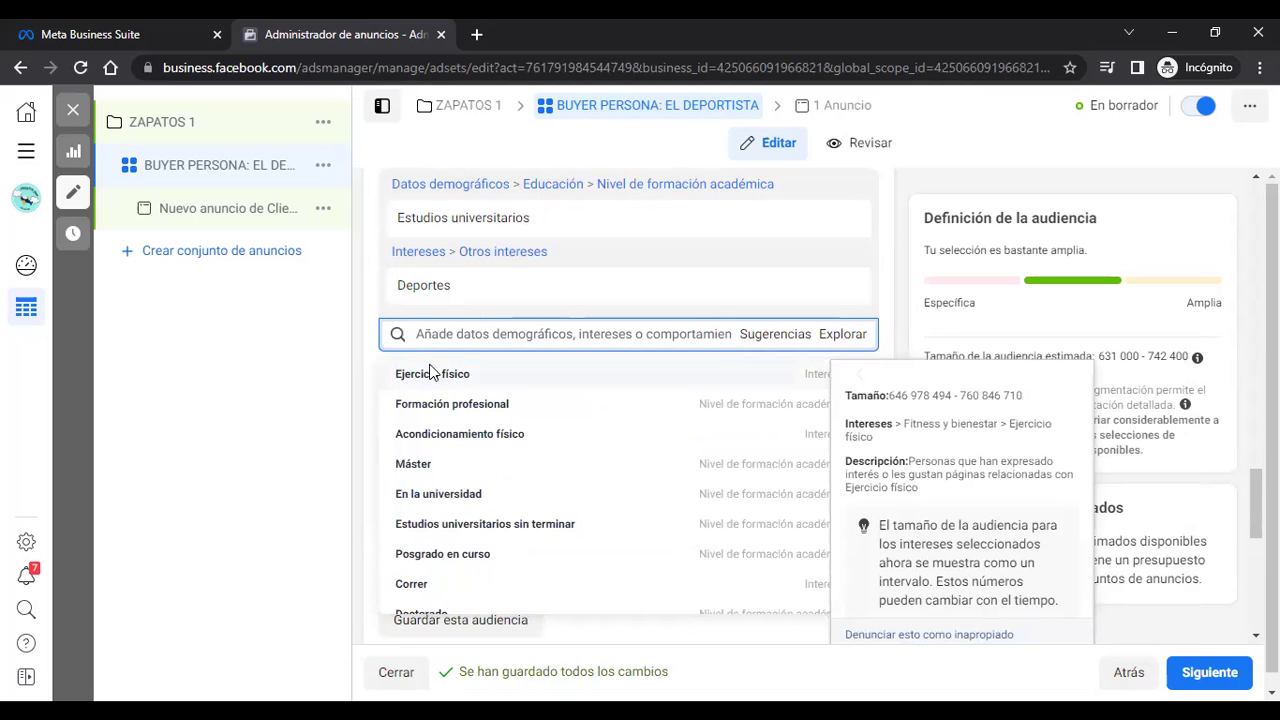
{"action": "left_click", "coordinate": [432, 374]}
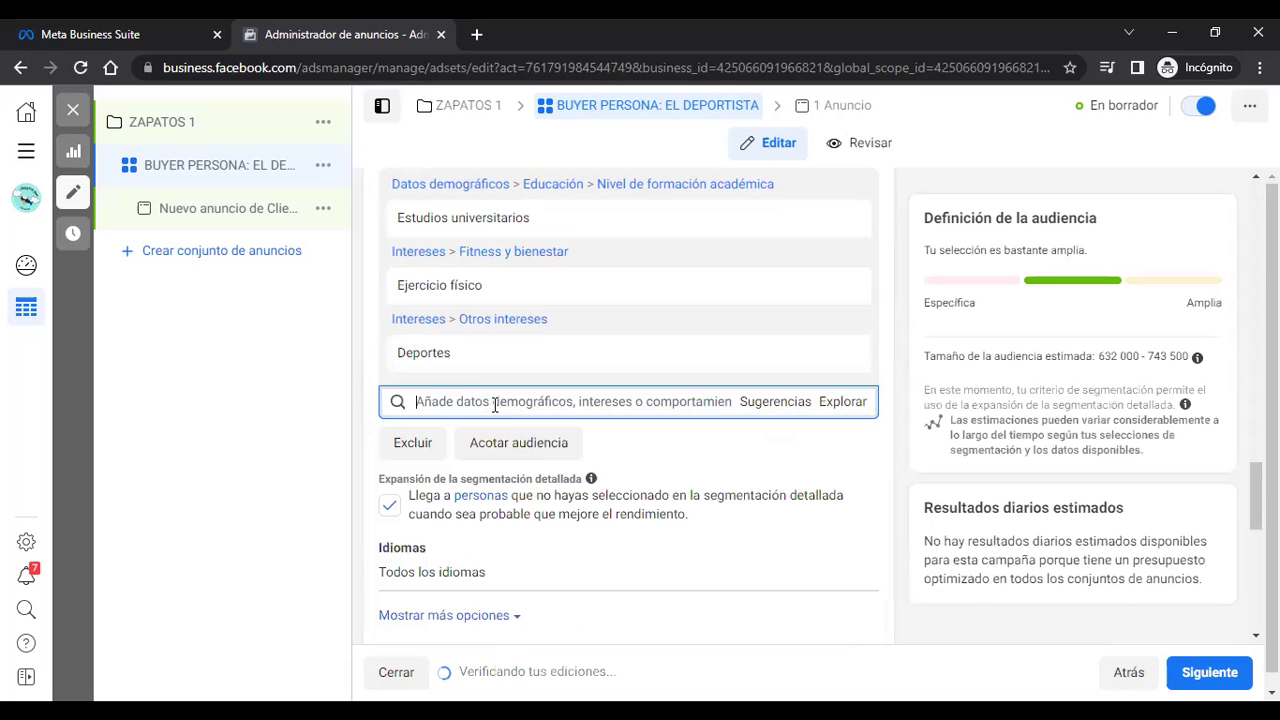
Step: Search the detailed targeting for FOOTBALL to add the interest Fútbol, and add the suggested interest Acondicionamiento físico
{"action": "type", "text": "FOOTBALL"}
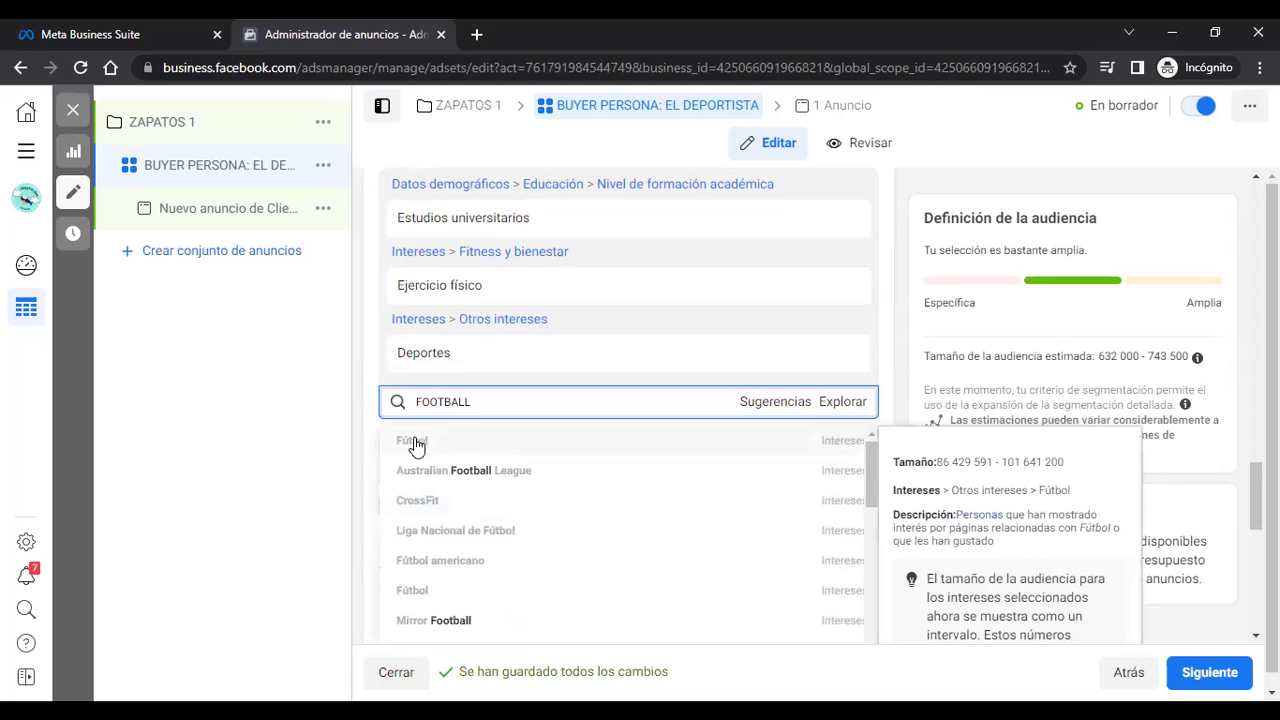
{"action": "left_click", "coordinate": [416, 444]}
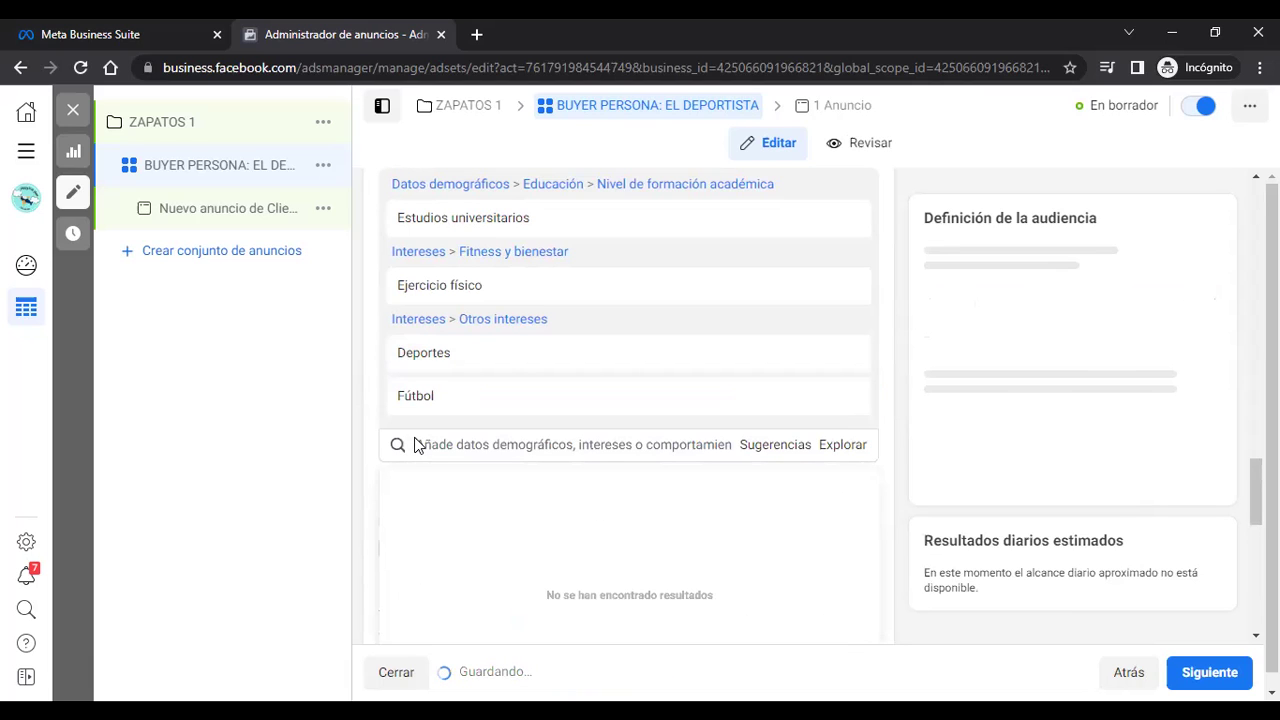
{"action": "left_click", "coordinate": [781, 450]}
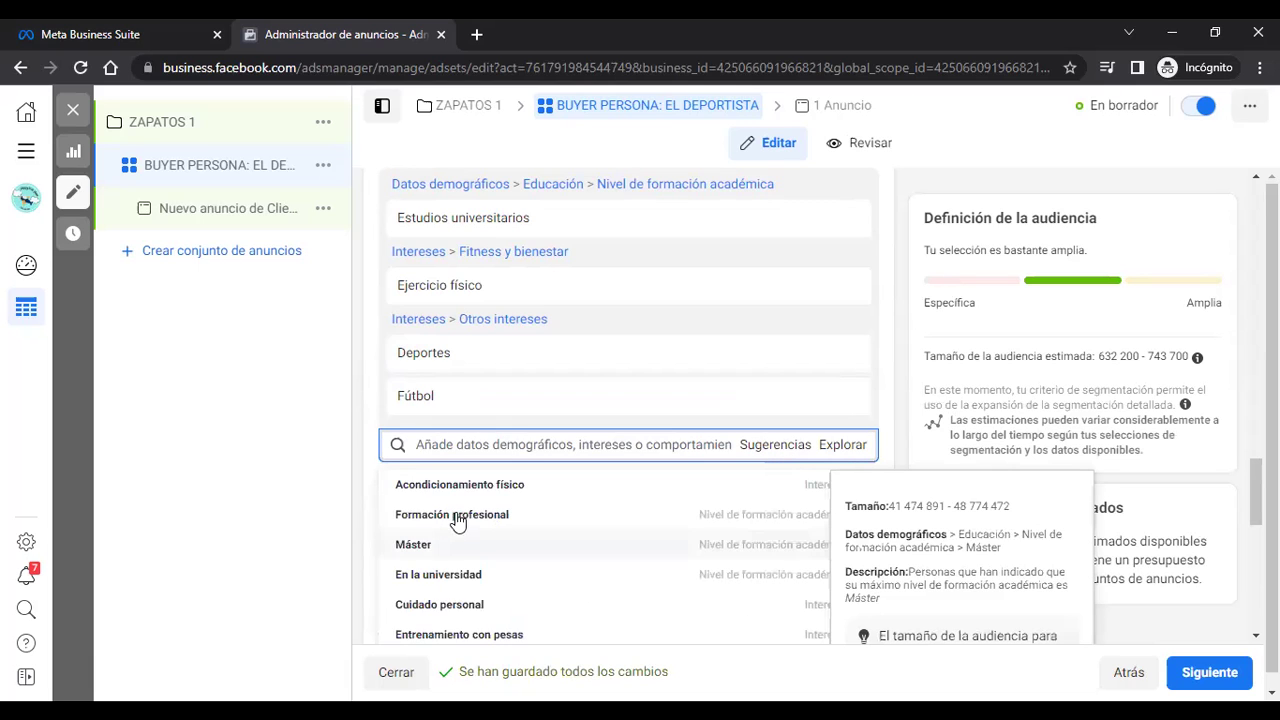
{"action": "mouse_move", "coordinate": [475, 500]}
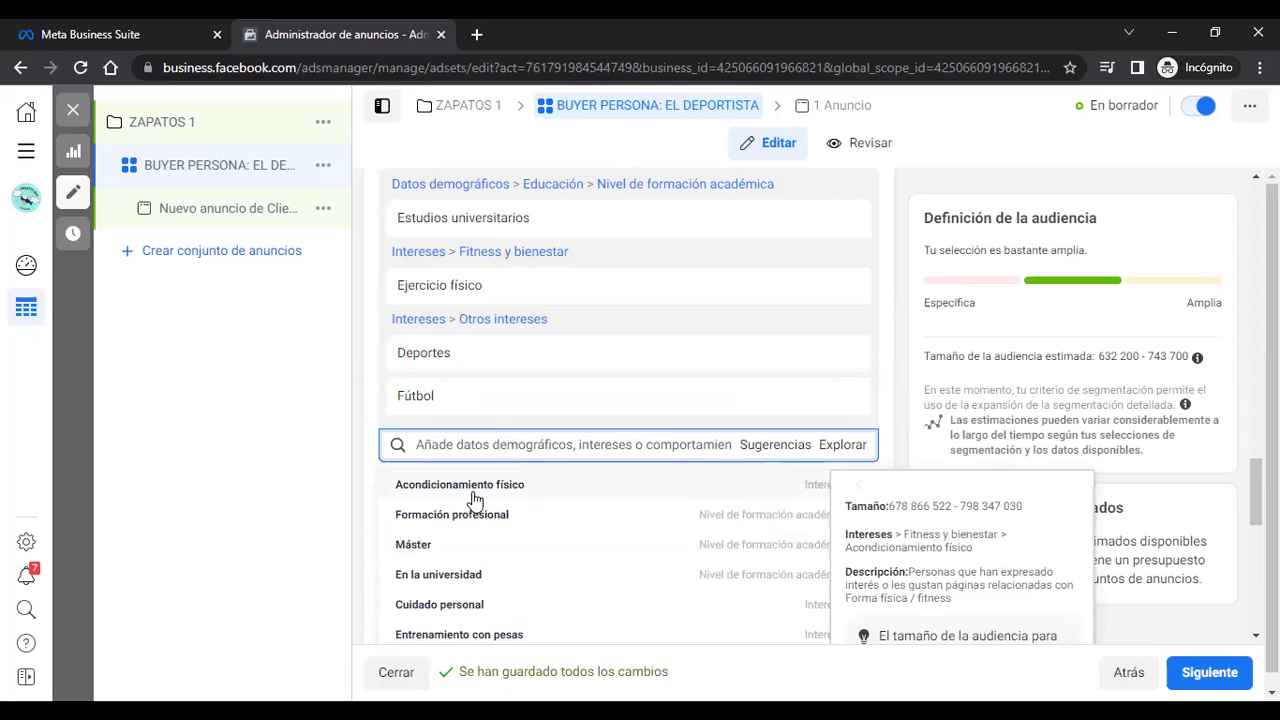
{"action": "left_click", "coordinate": [475, 490]}
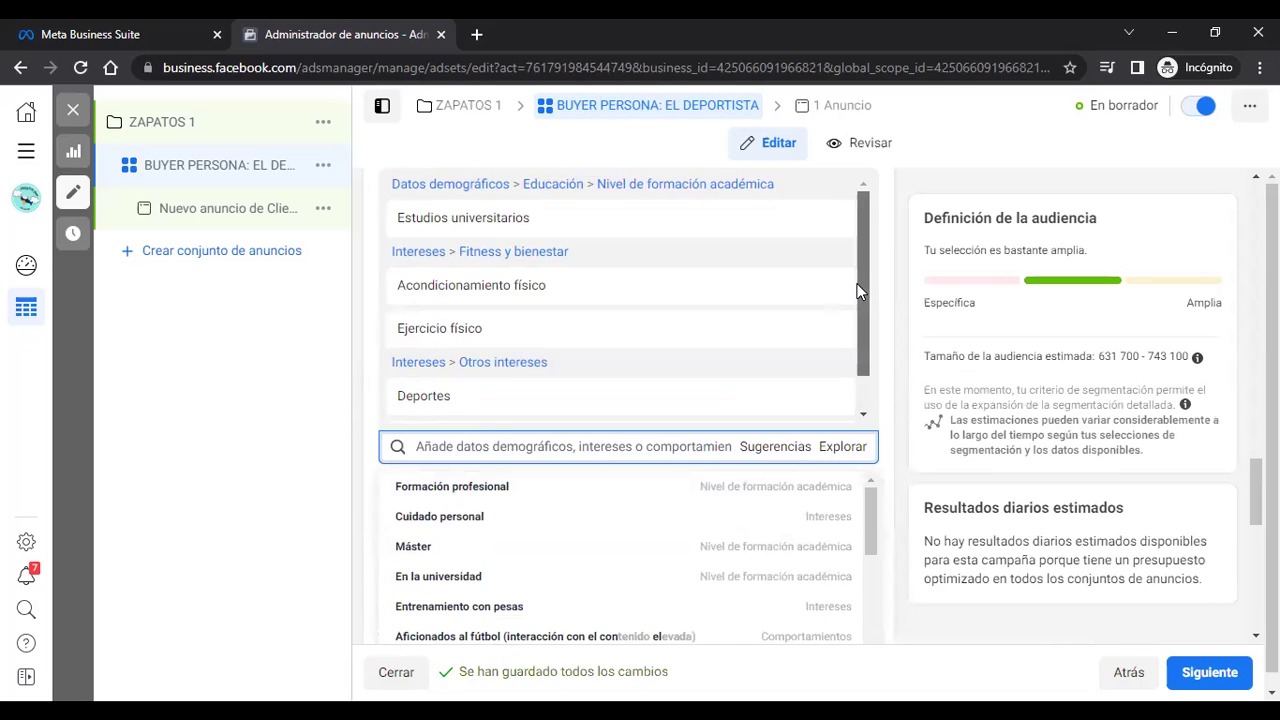
{"action": "scroll", "coordinate": [870, 370], "scroll_direction": "down", "scroll_amount": 1}
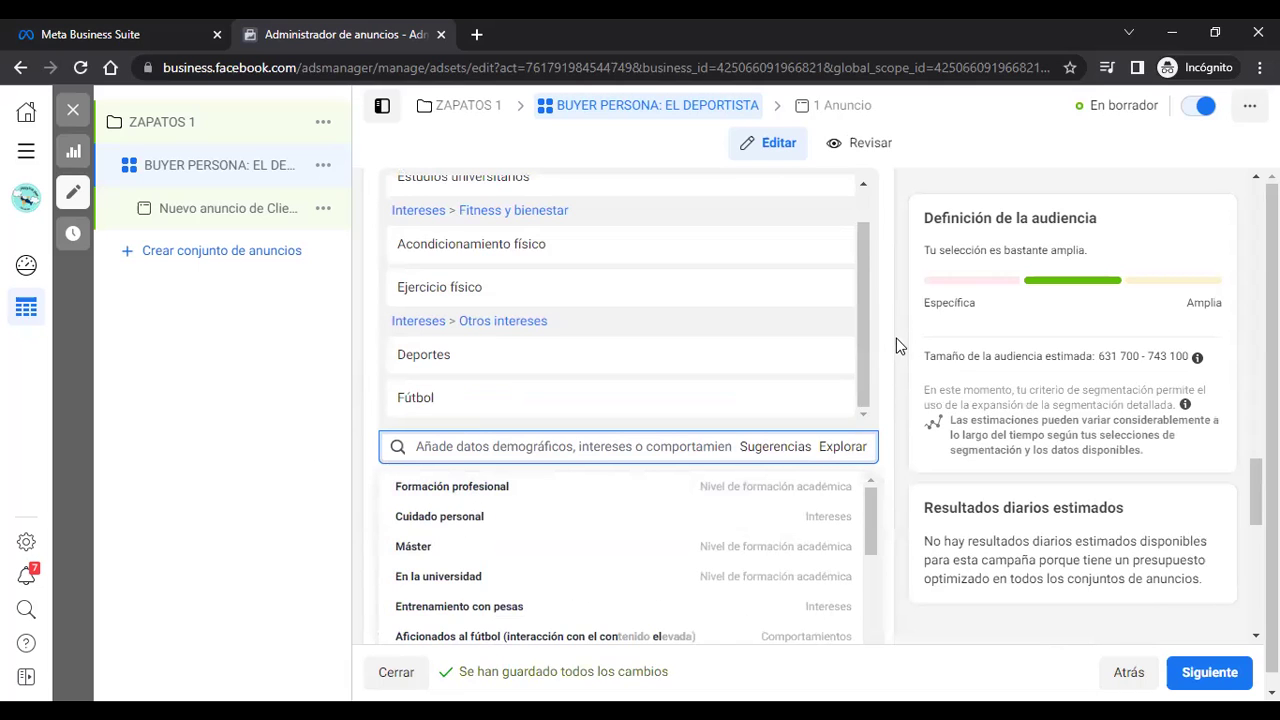
{"action": "key", "text": "Escape"}
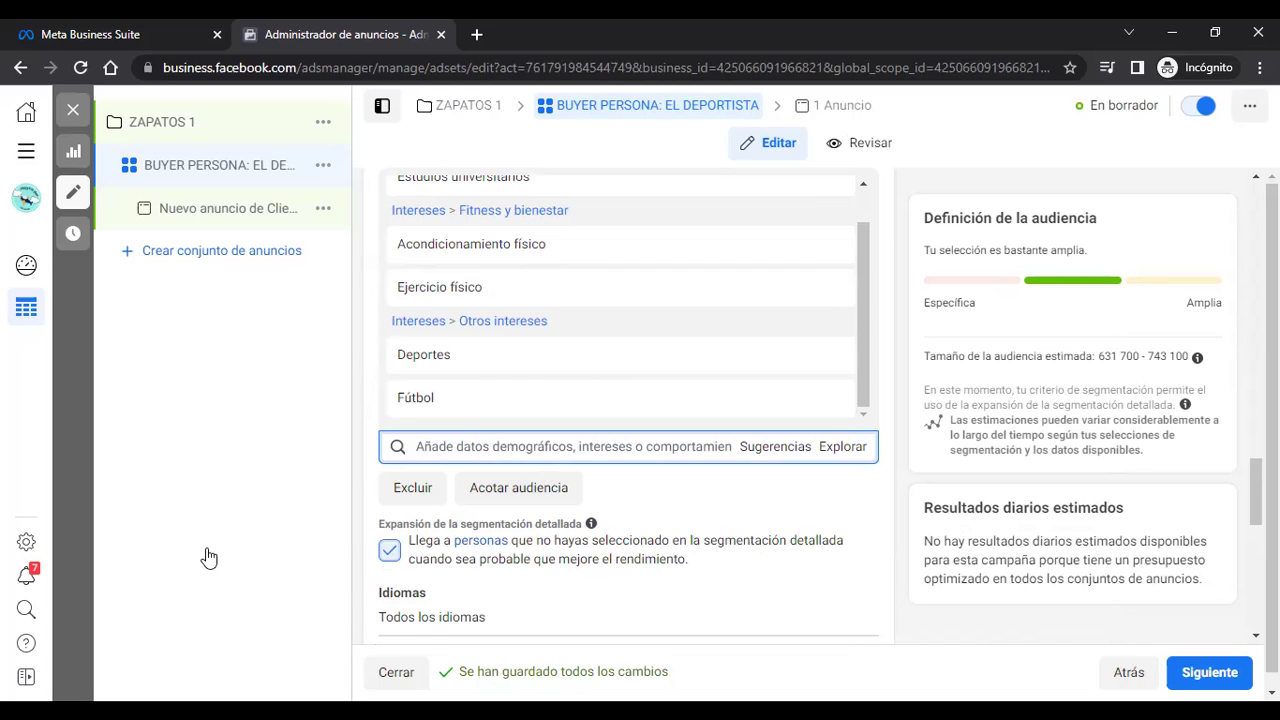
Step: Turn off the detailed targeting expansion that reaches people beyond the selected criteria
{"action": "left_click", "coordinate": [389, 552]}
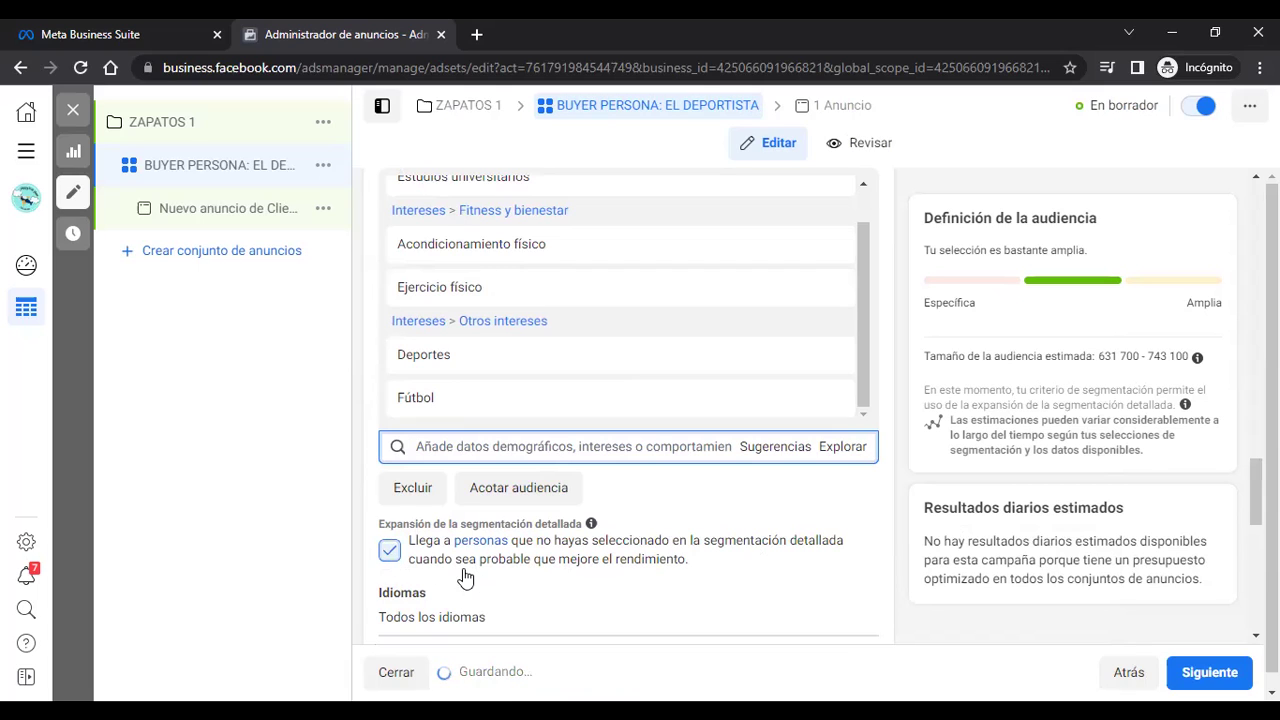
{"action": "left_click", "coordinate": [390, 552]}
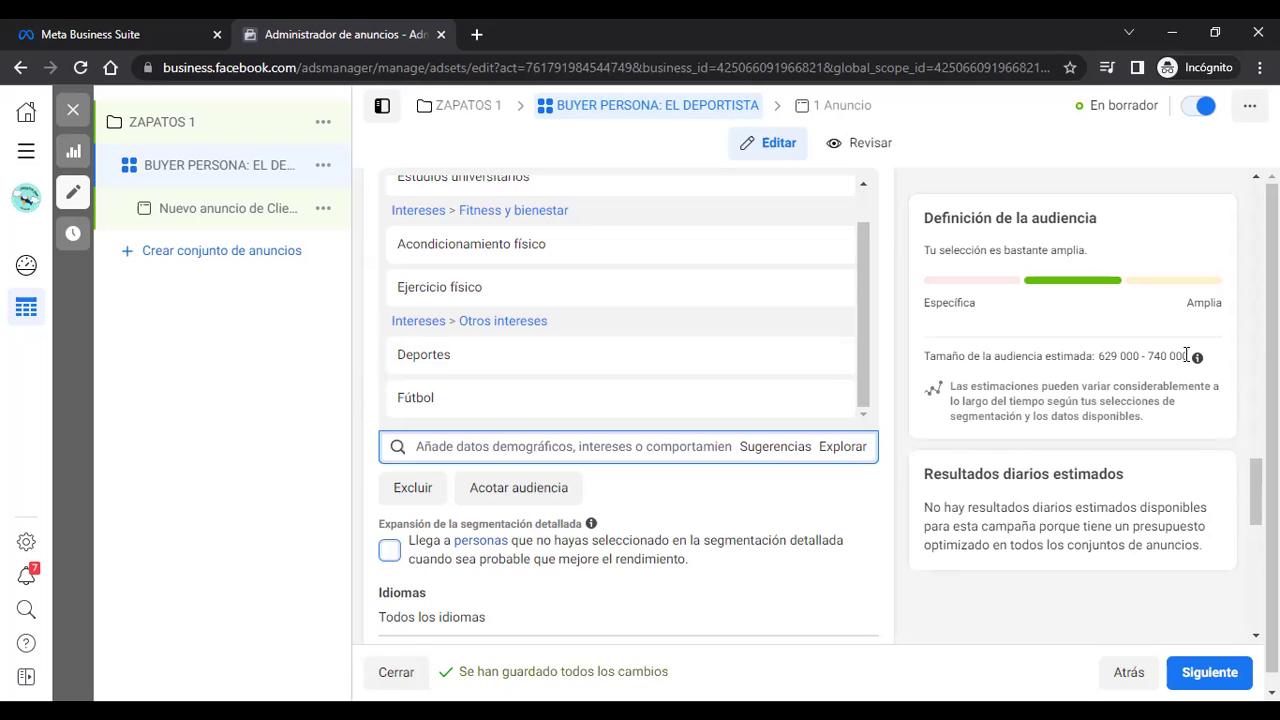
{"action": "scroll", "coordinate": [871, 477], "scroll_direction": "down", "scroll_amount": 2}
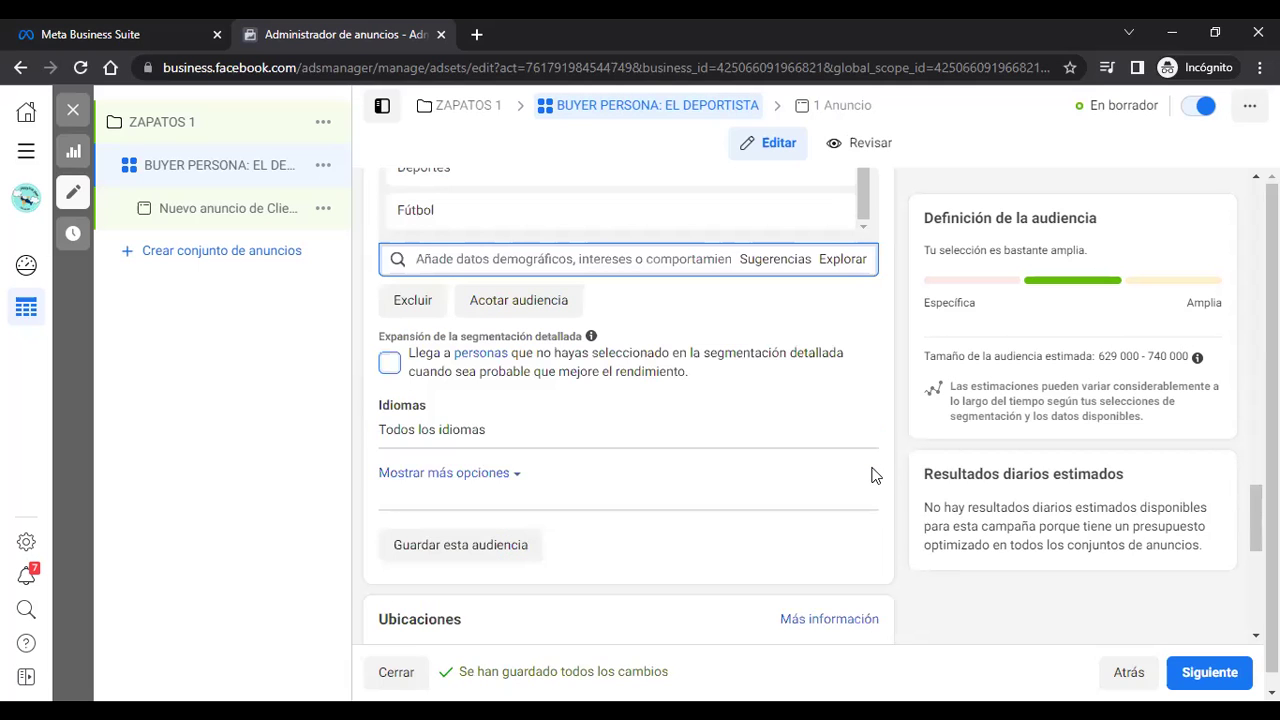
{"action": "scroll", "coordinate": [497, 497], "scroll_direction": "up", "scroll_amount": 2}
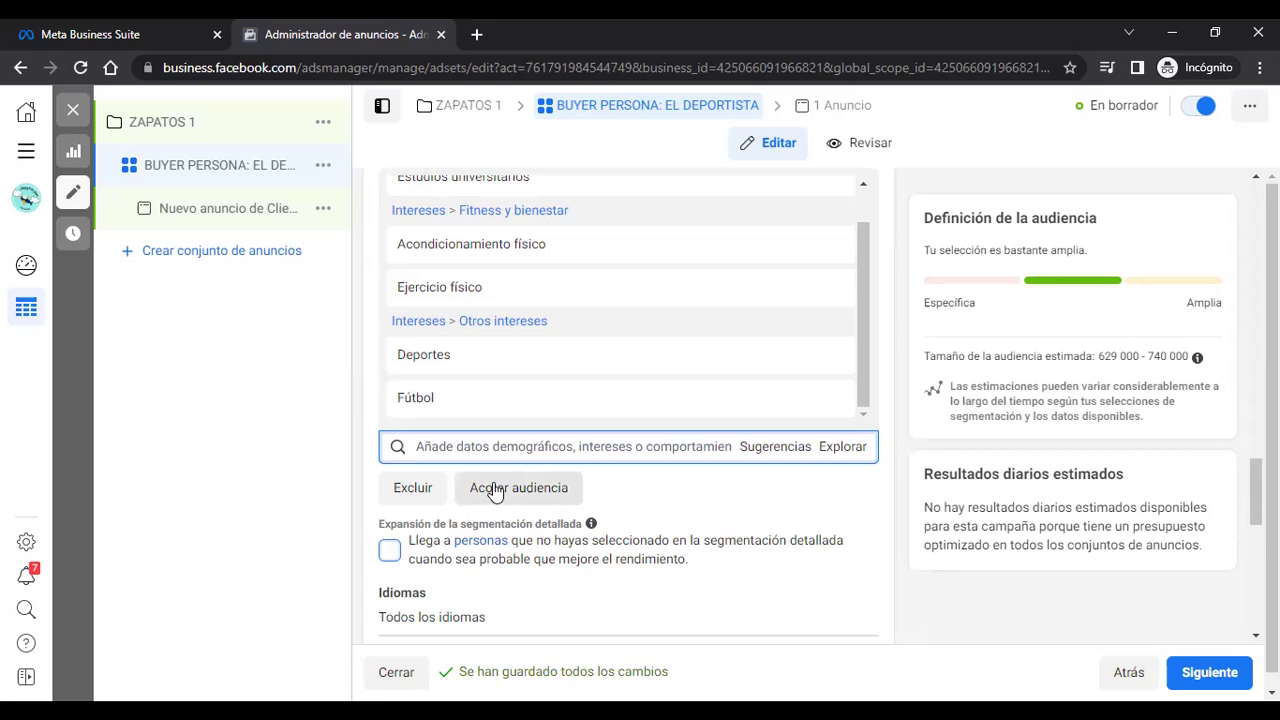
Step: Narrow the audience with an additional matching condition and search its criteria for ZAPATOS DEP
{"action": "left_click", "coordinate": [505, 490]}
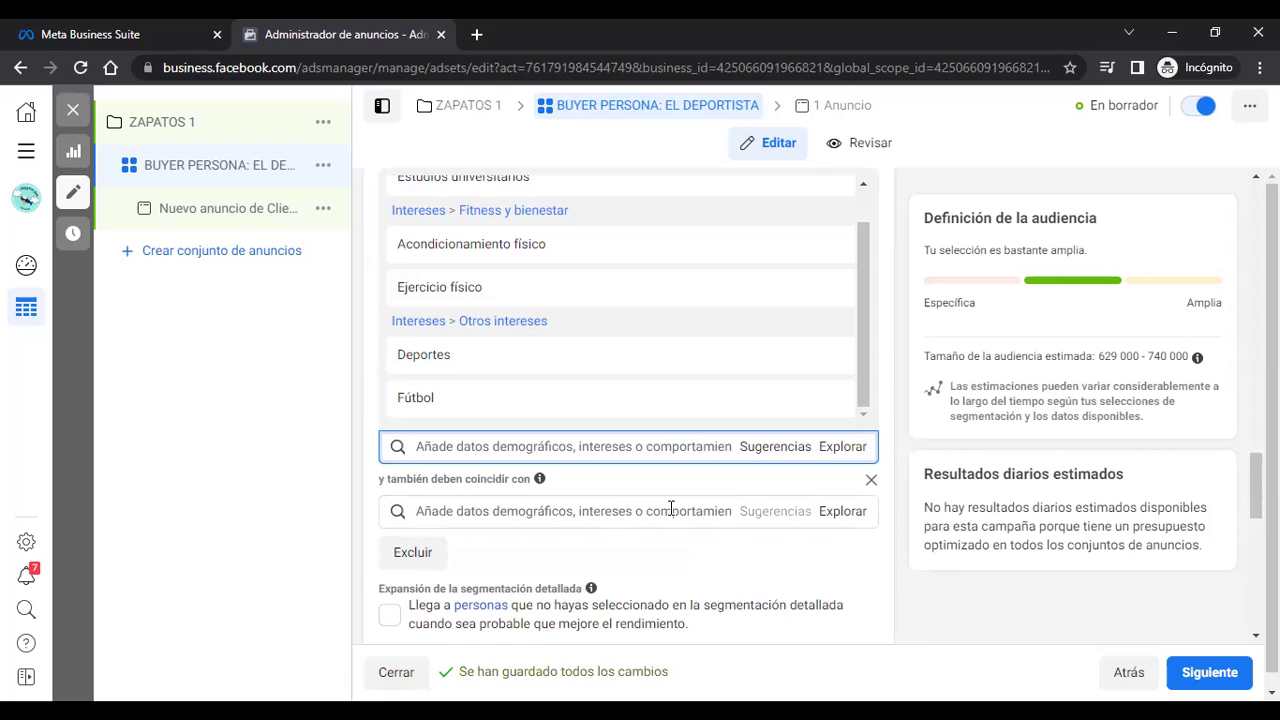
{"action": "left_click", "coordinate": [670, 508]}
{"action": "type", "text": "ZA"}
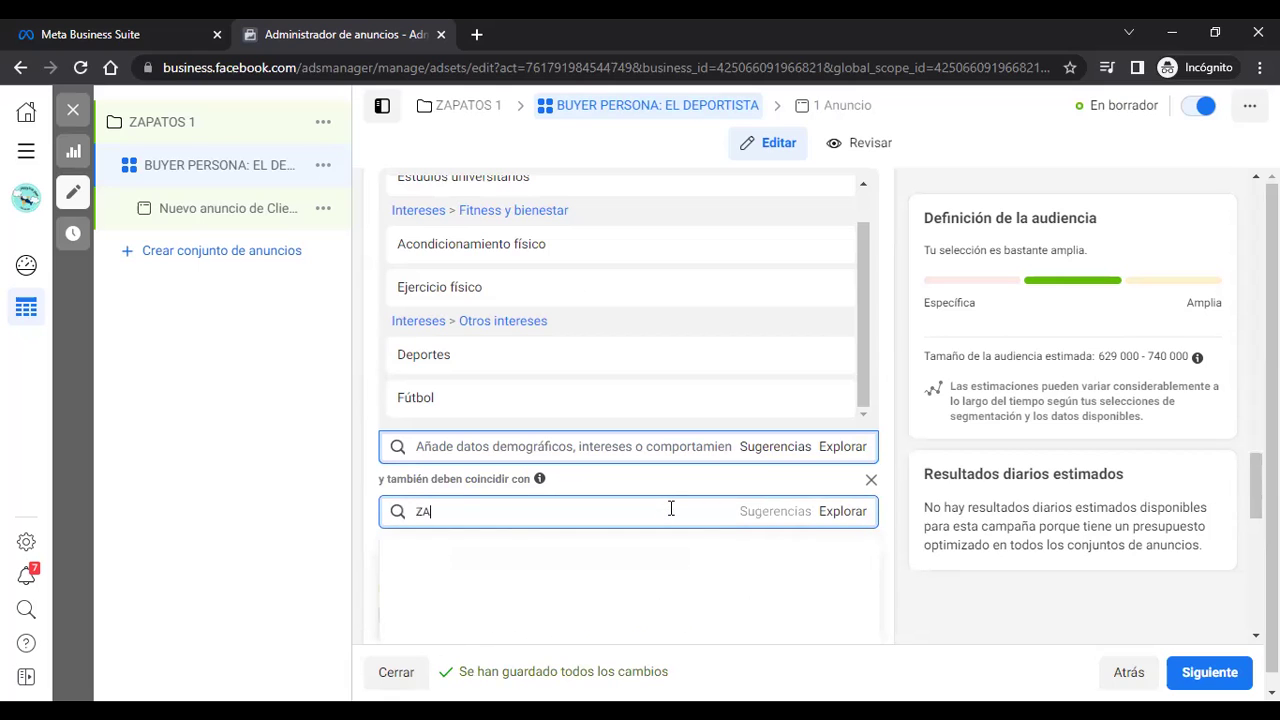
{"action": "type", "text": "P"}
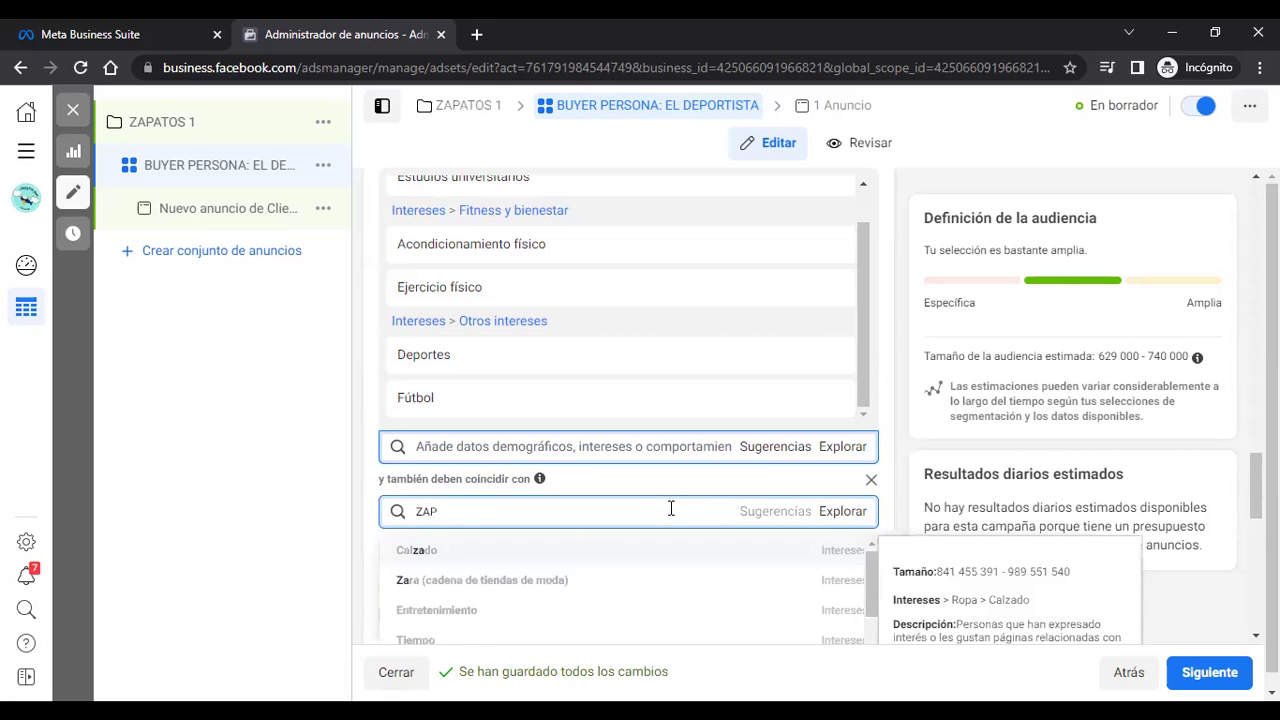
{"action": "type", "text": "ATOS DEP"}
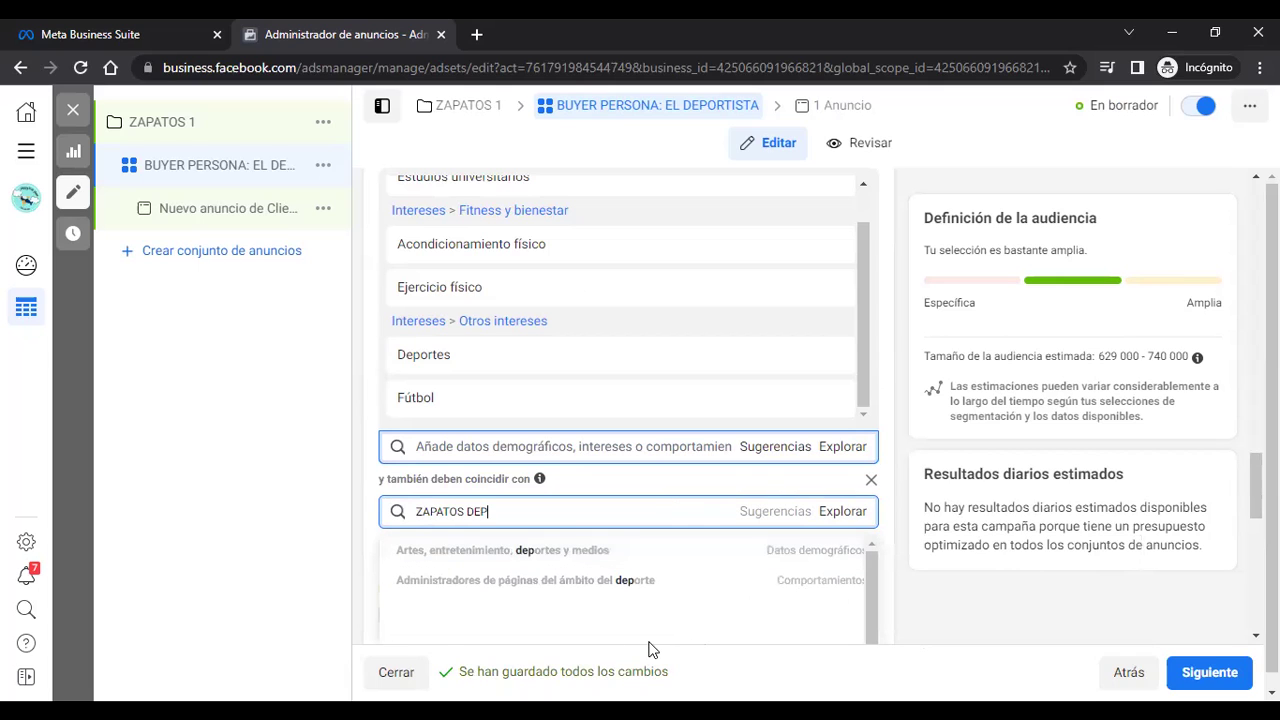
Step: Replace the search in the additional matching condition with ZAPATOS and add the interest Zapatos
{"action": "triple_click", "coordinate": [571, 511]}
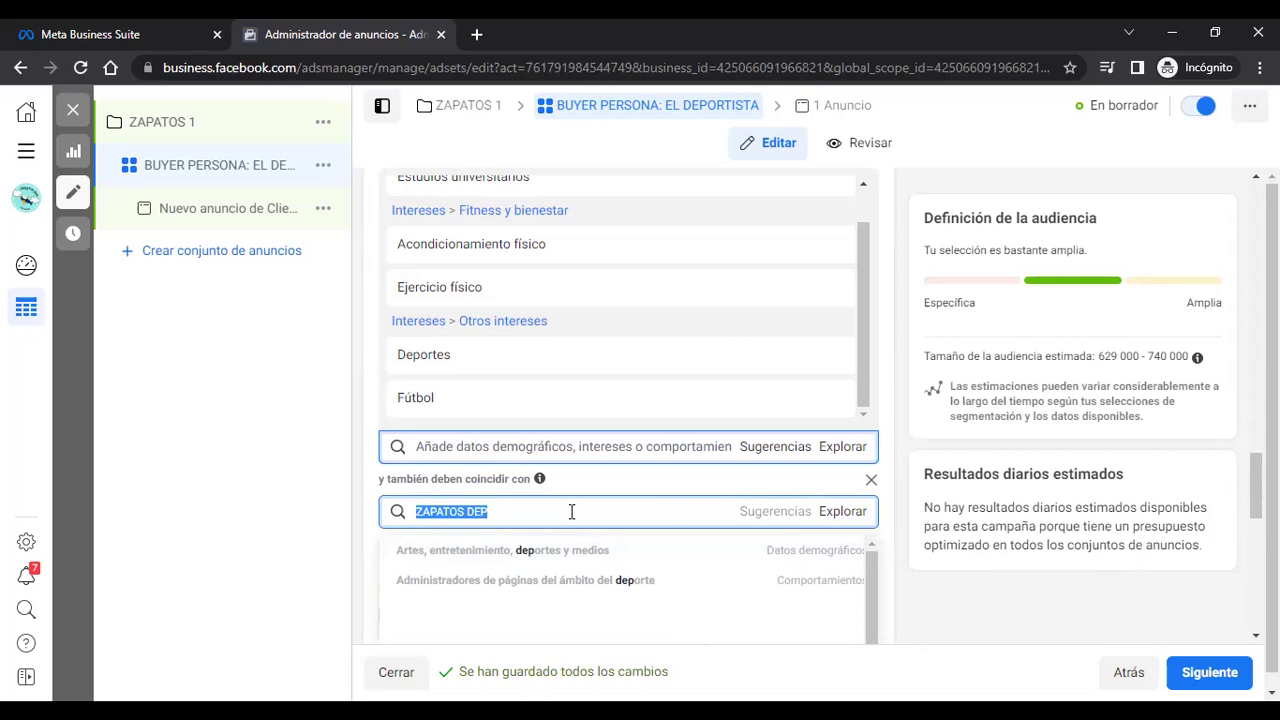
{"action": "type", "text": "ZAPATOS"}
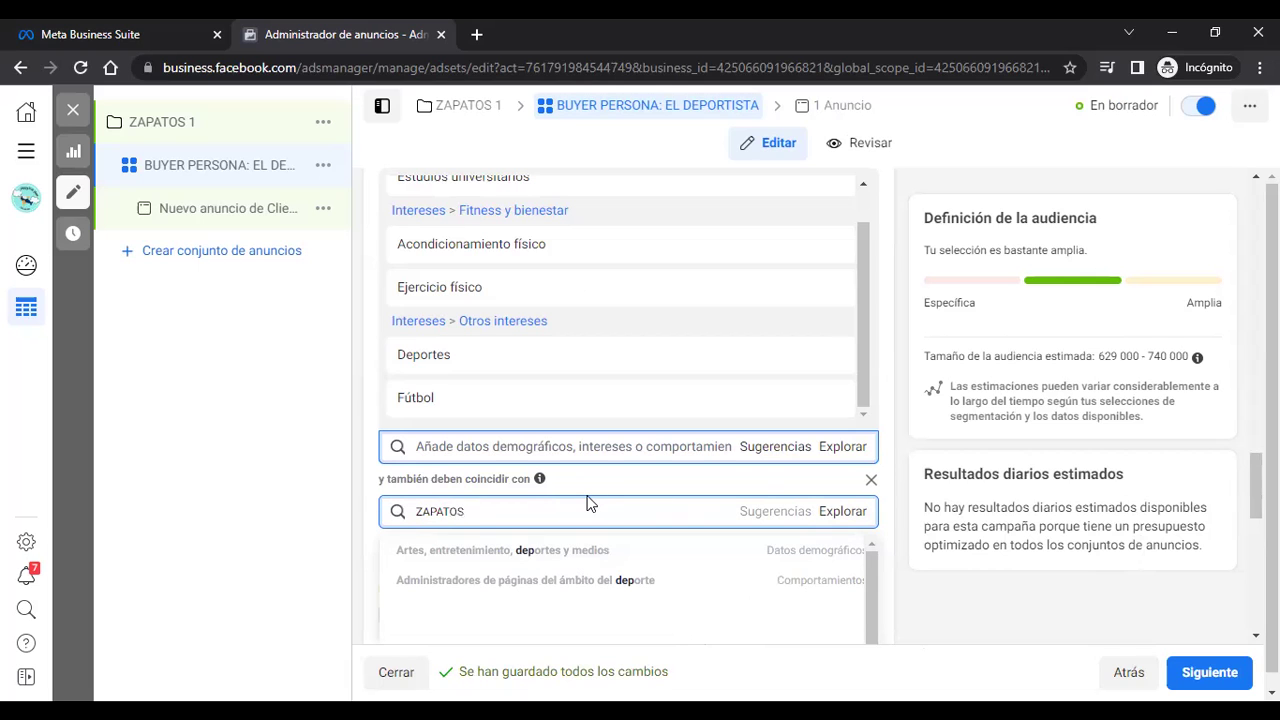
{"action": "mouse_move", "coordinate": [617, 567]}
{"action": "scroll", "coordinate": [618, 572], "scroll_direction": "down", "scroll_amount": 1}
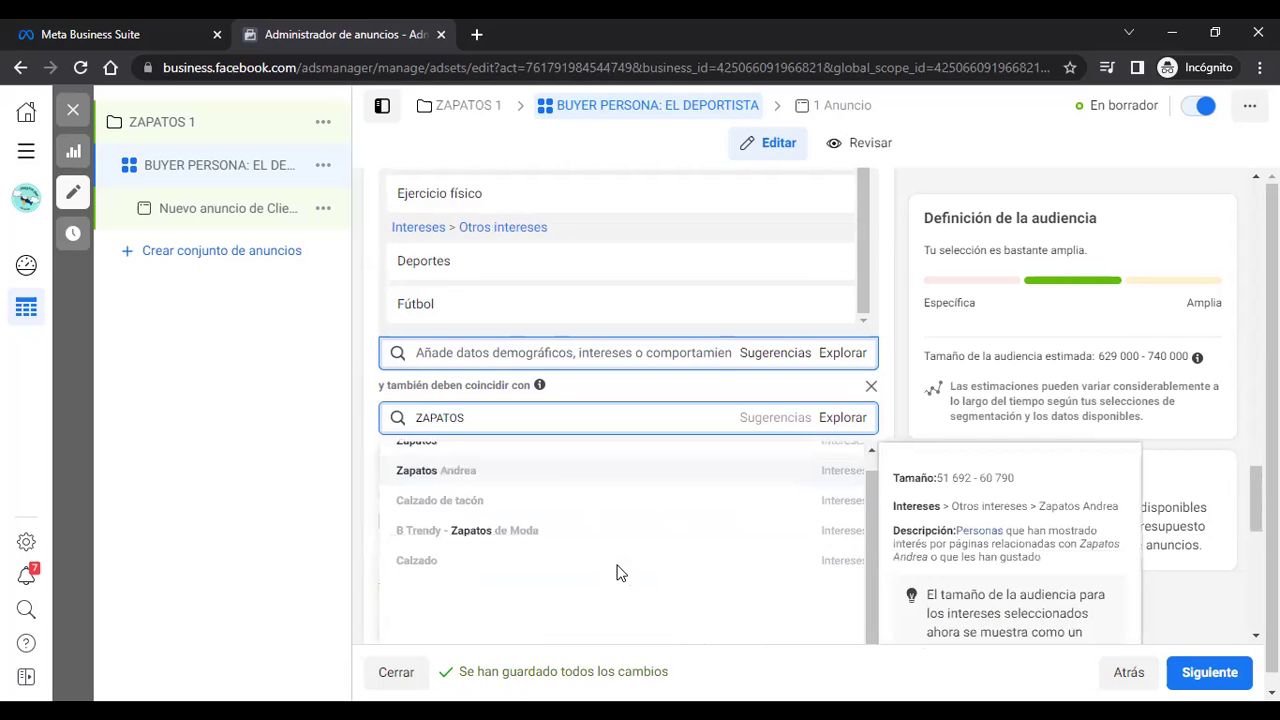
{"action": "scroll", "coordinate": [617, 573], "scroll_direction": "down", "scroll_amount": 1}
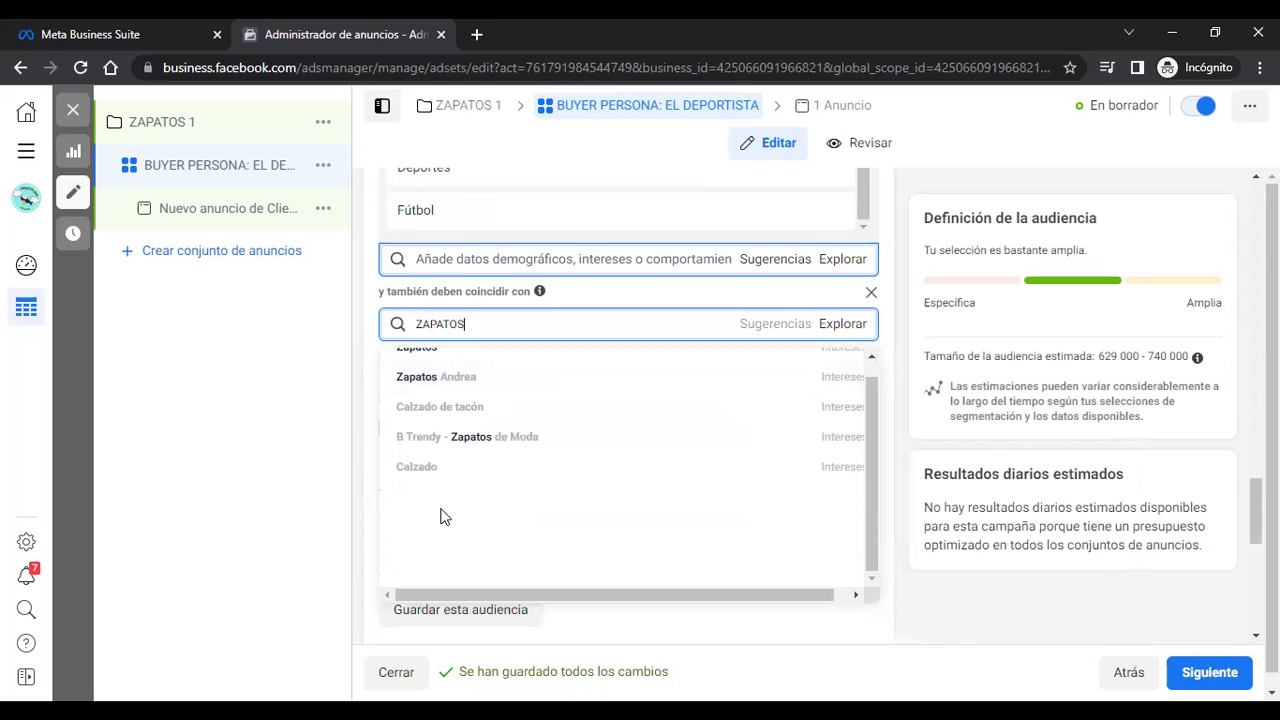
{"action": "scroll", "coordinate": [446, 505], "scroll_direction": "up", "scroll_amount": 1}
{"action": "mouse_move", "coordinate": [413, 372]}
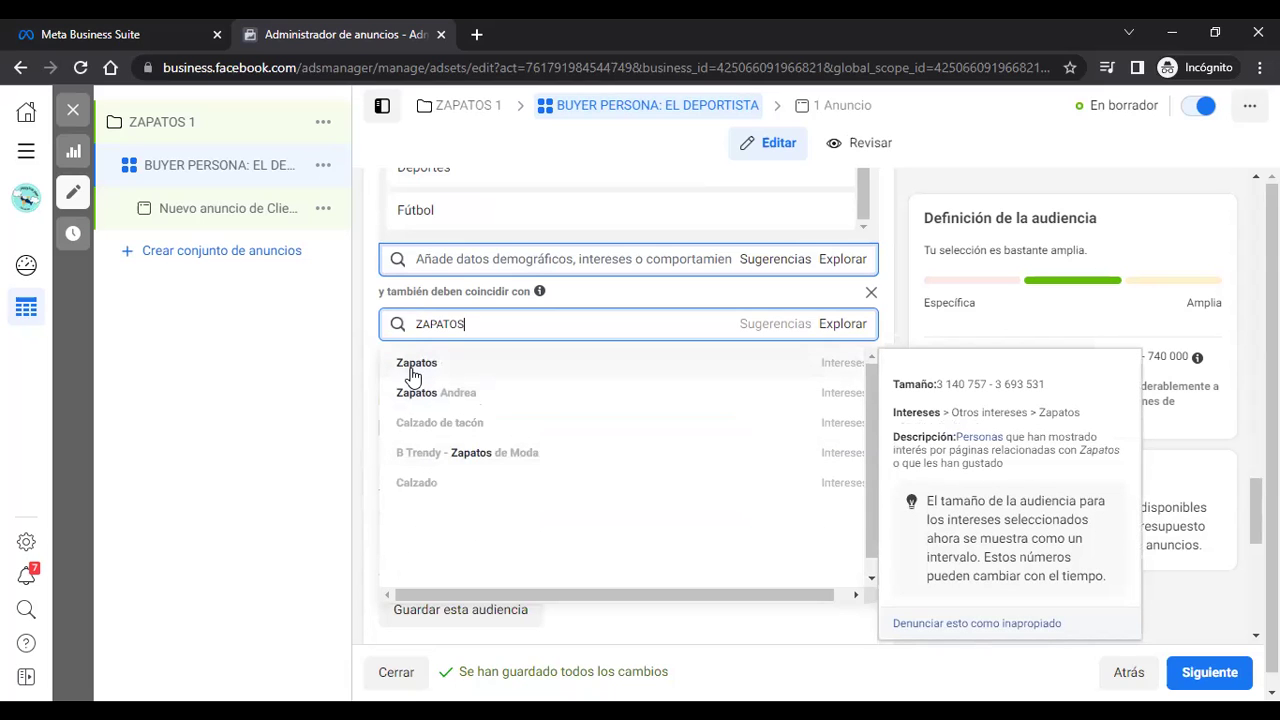
{"action": "left_click", "coordinate": [414, 372]}
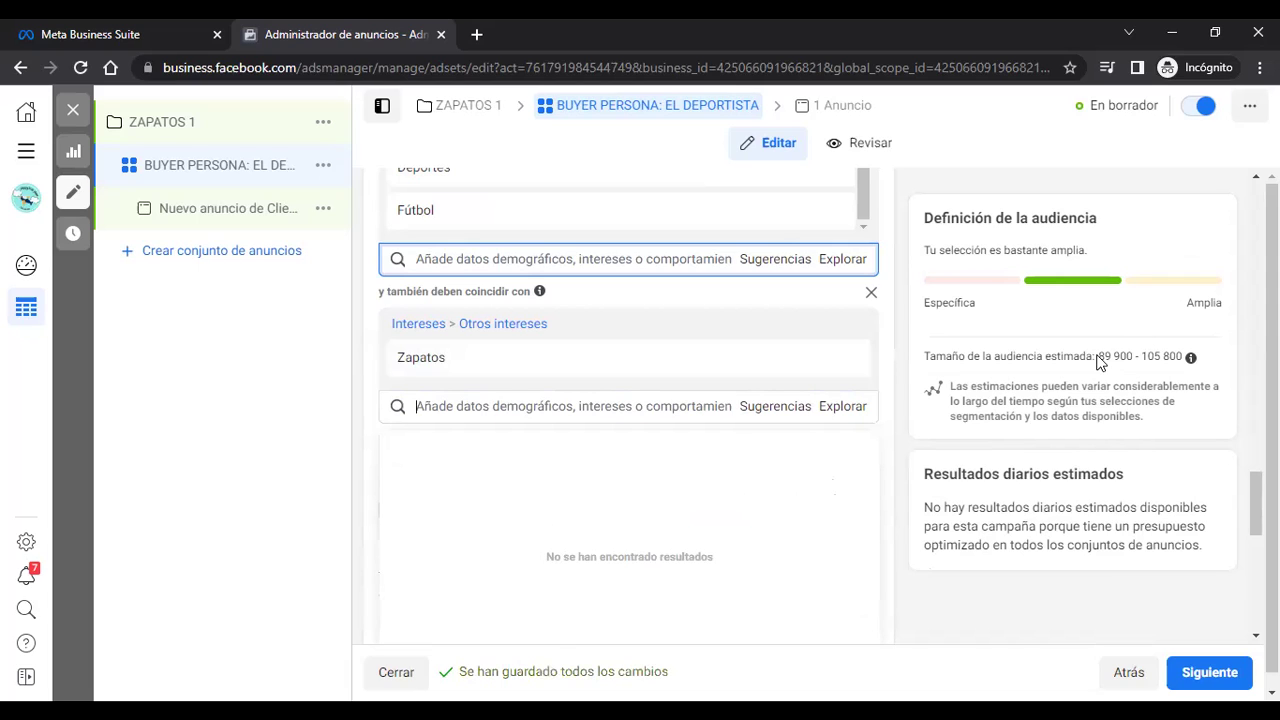
Step: Examine the estimated audience size, the explanation of its calculation, and the selected age, gender and detailed targeting criteria
{"action": "triple_click", "coordinate": [1182, 357]}
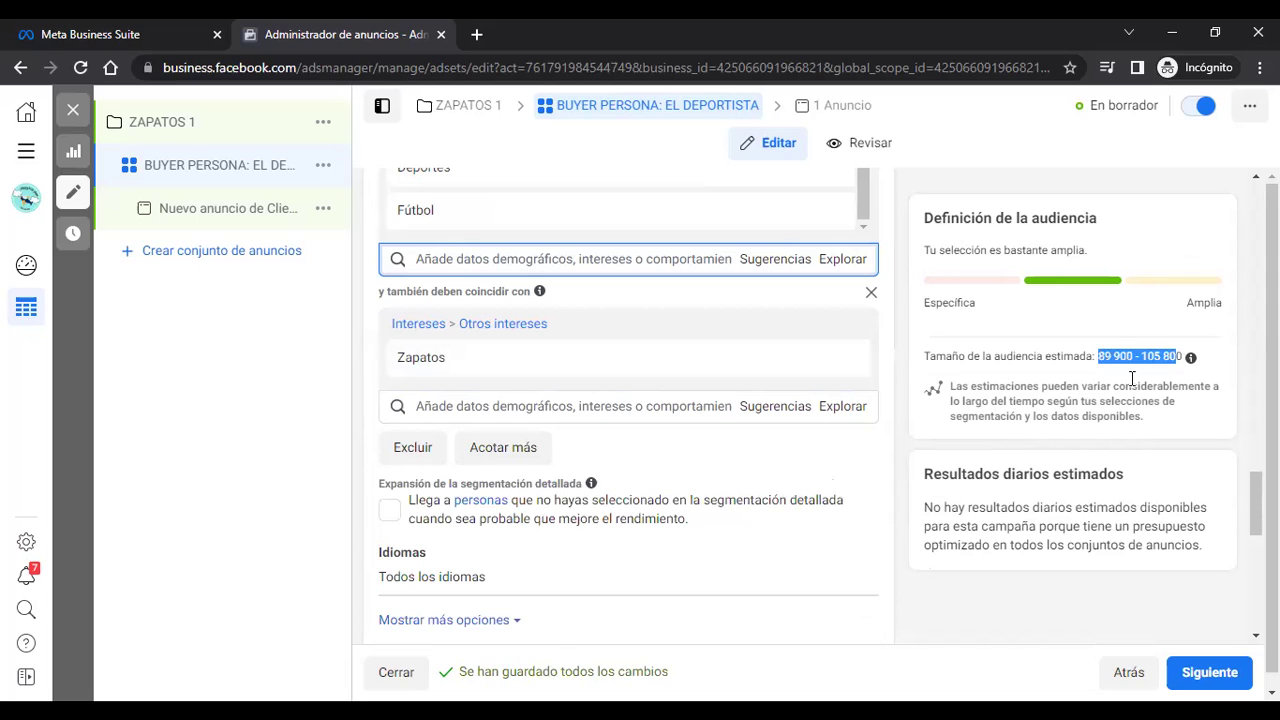
{"action": "mouse_move", "coordinate": [1190, 357]}
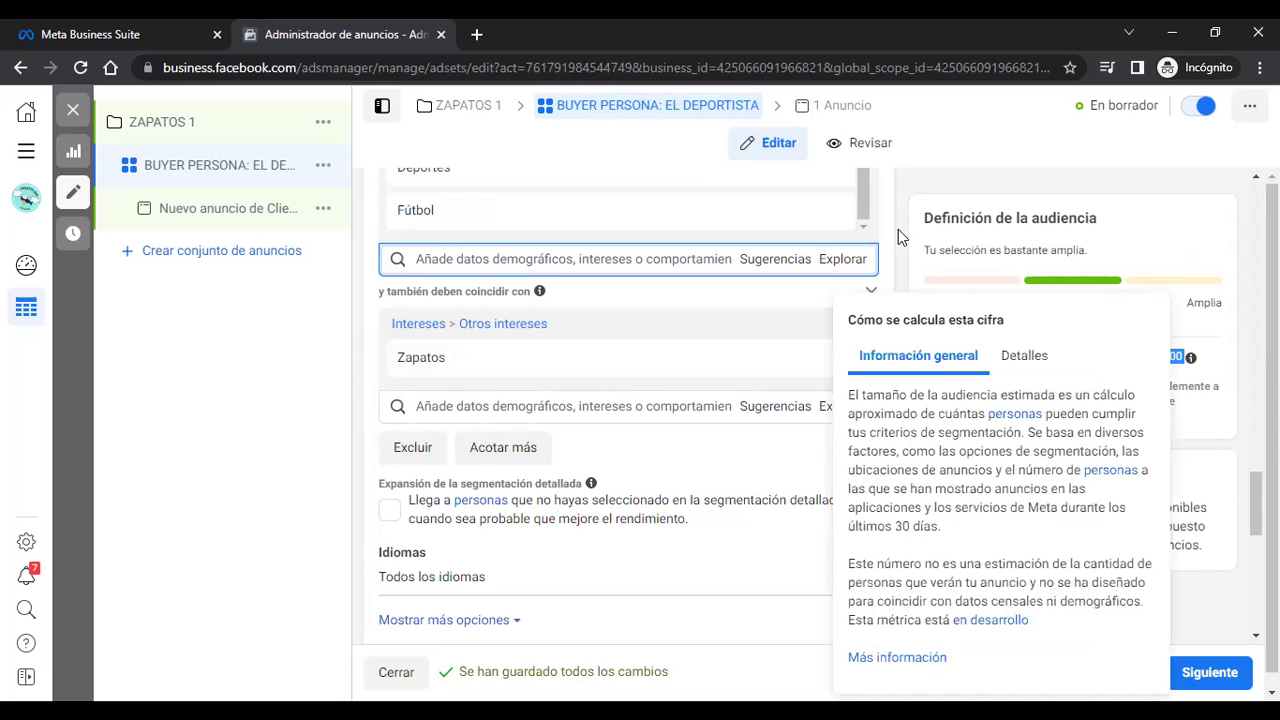
{"action": "scroll", "coordinate": [894, 314], "scroll_direction": "up", "scroll_amount": 3}
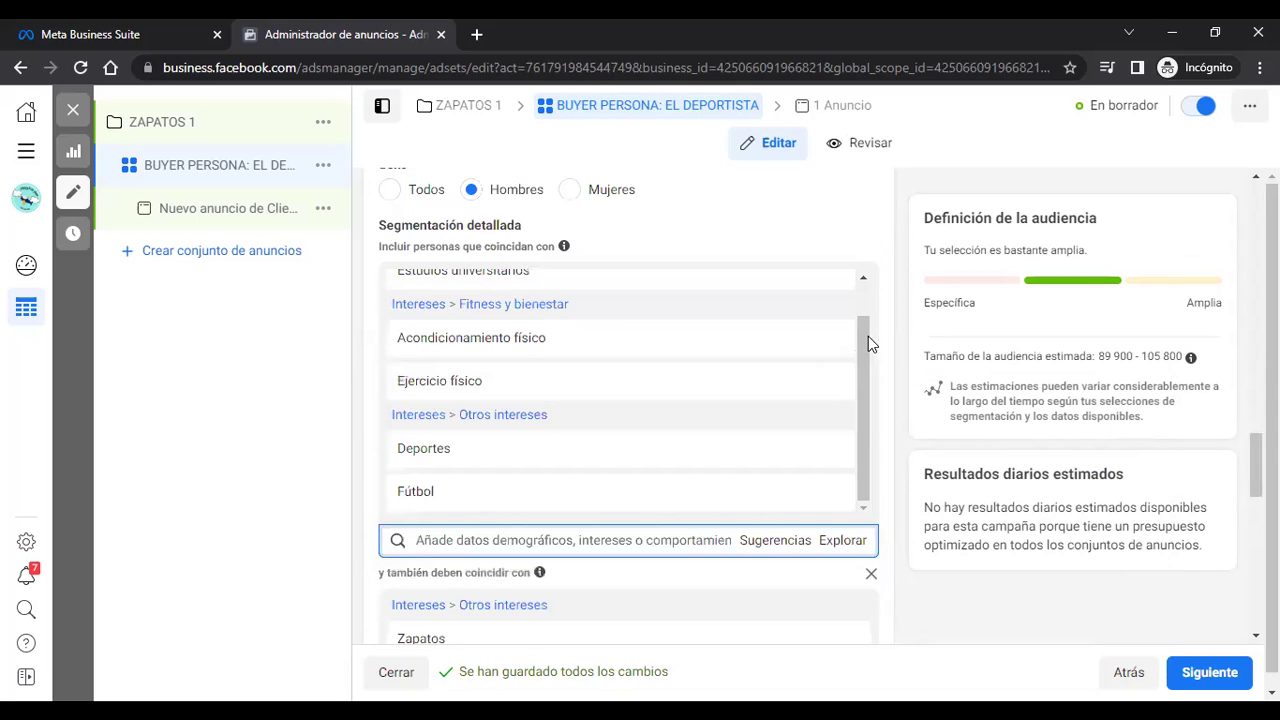
{"action": "scroll", "coordinate": [868, 344], "scroll_direction": "up", "scroll_amount": 2}
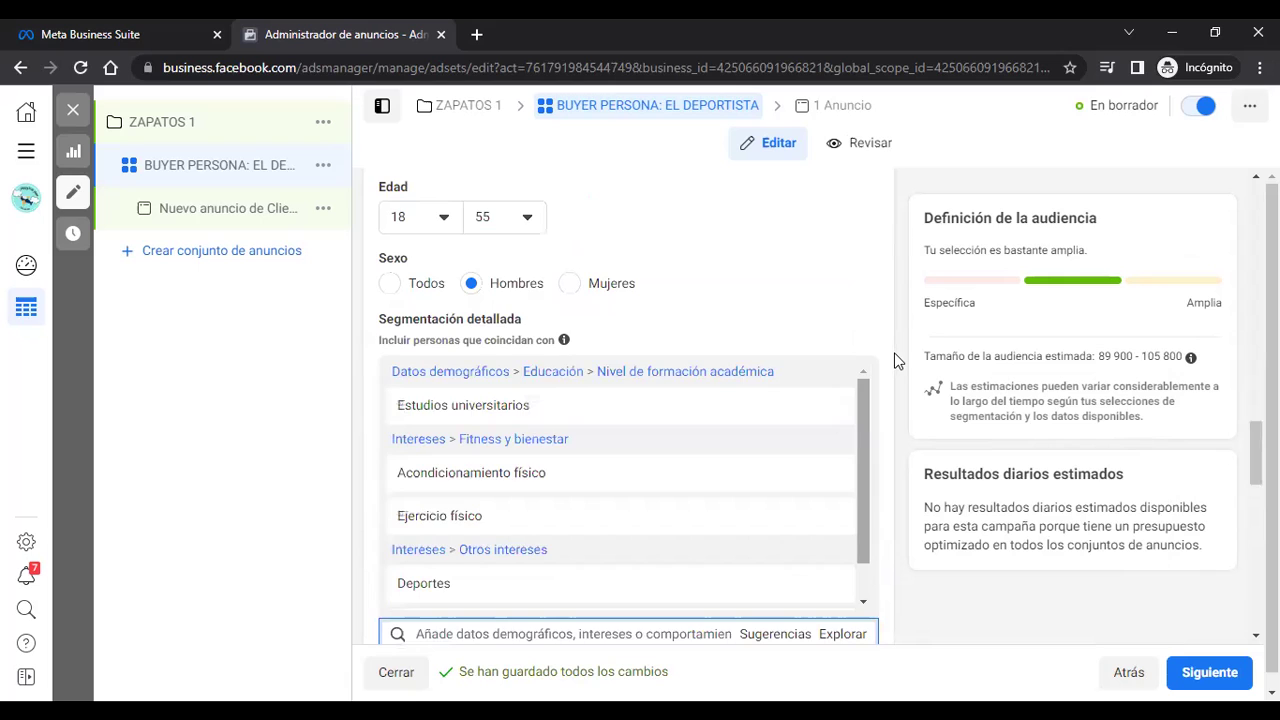
Step: Inspect the excluded area around Antiguo Cuscatlán and the included San Salvador radius on the location map at different scales
{"action": "scroll", "coordinate": [894, 360], "scroll_direction": "up", "scroll_amount": 4}
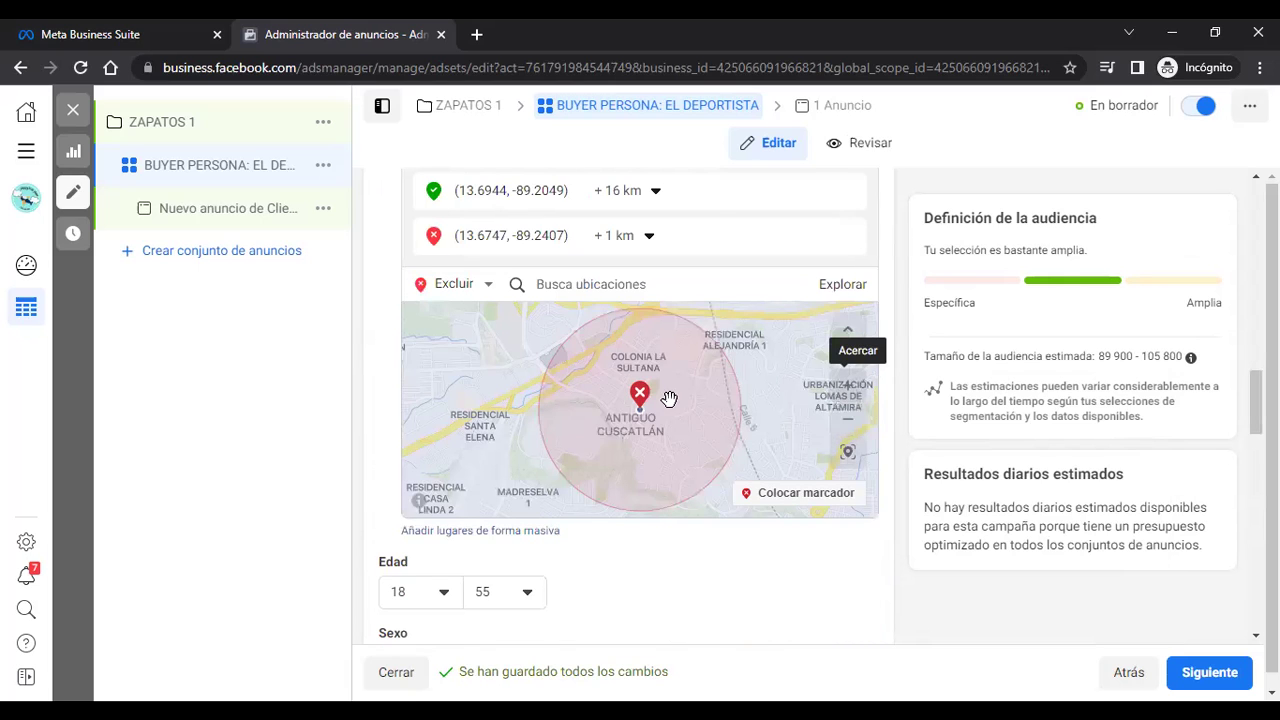
{"action": "left_click", "coordinate": [850, 388]}
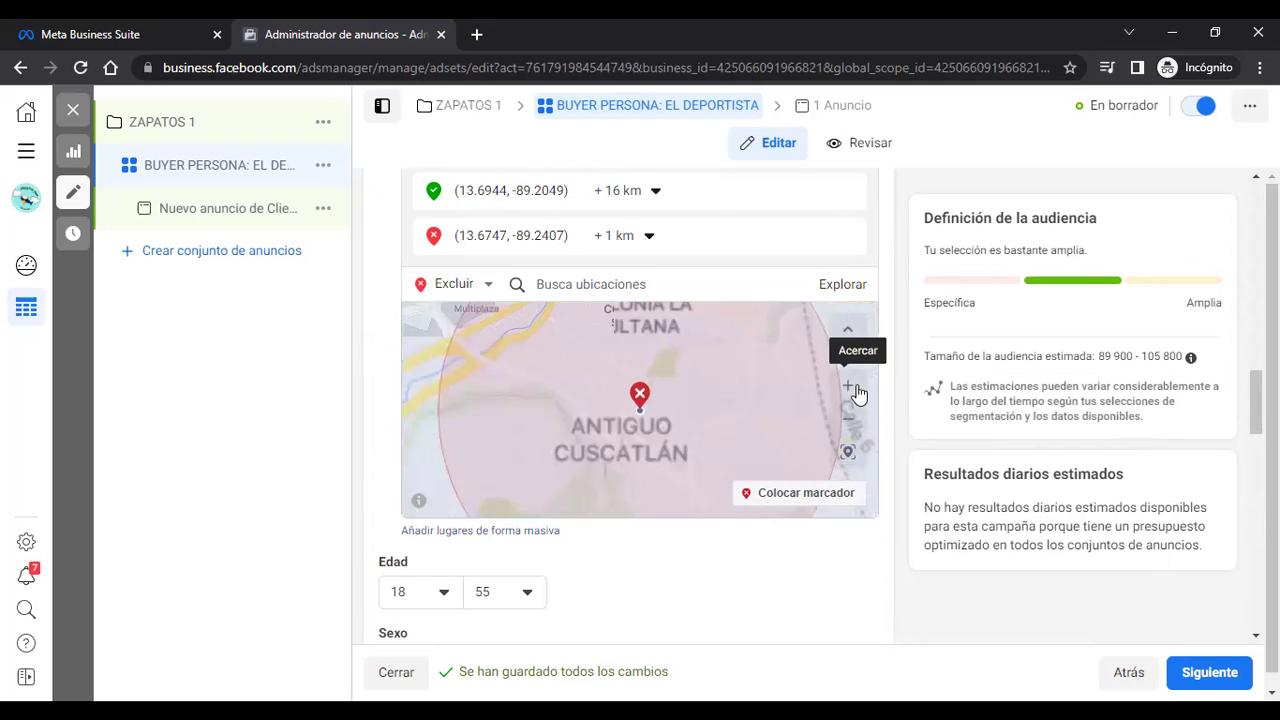
{"action": "left_click", "coordinate": [855, 388]}
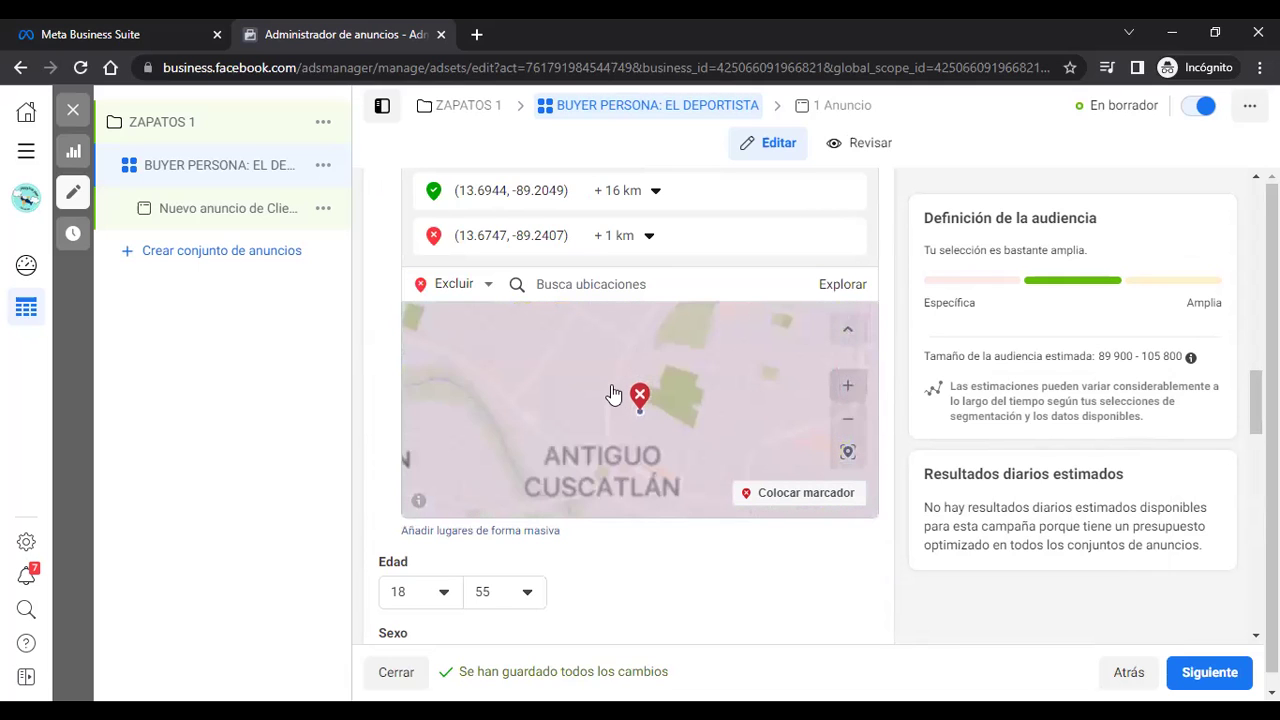
{"action": "left_click", "coordinate": [855, 424]}
{"action": "left_click", "coordinate": [855, 424]}
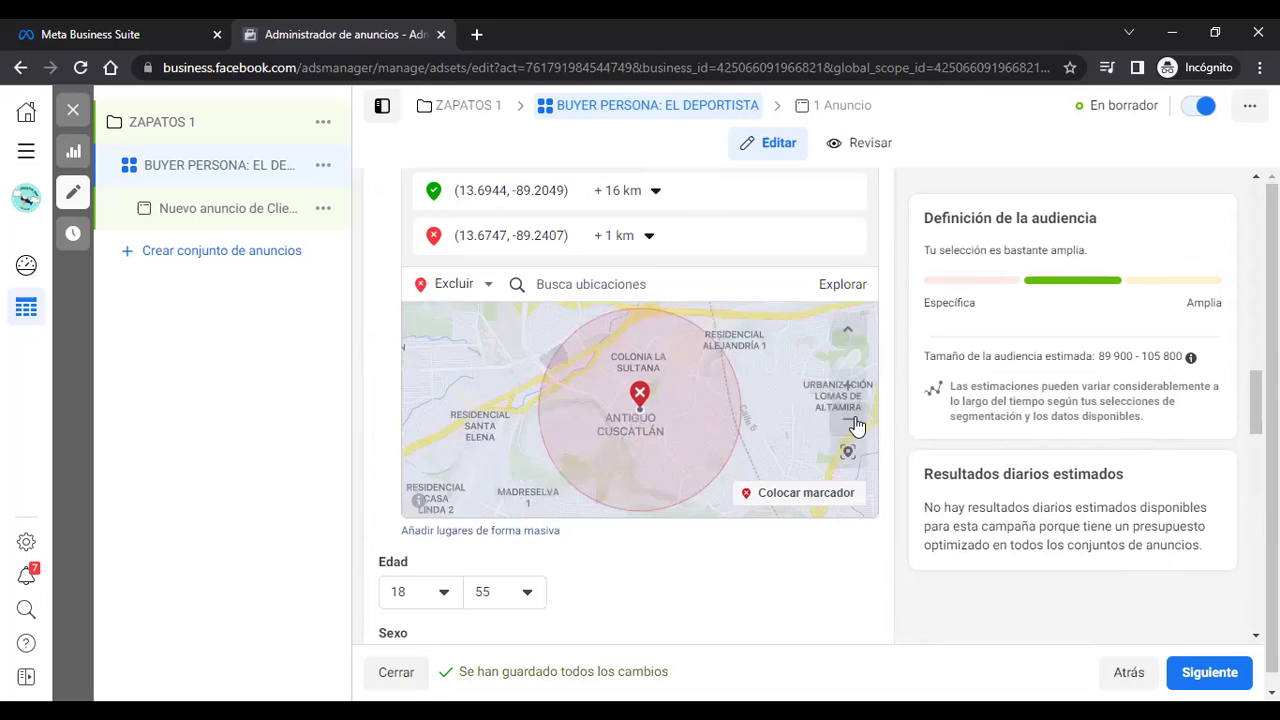
{"action": "left_click", "coordinate": [855, 424]}
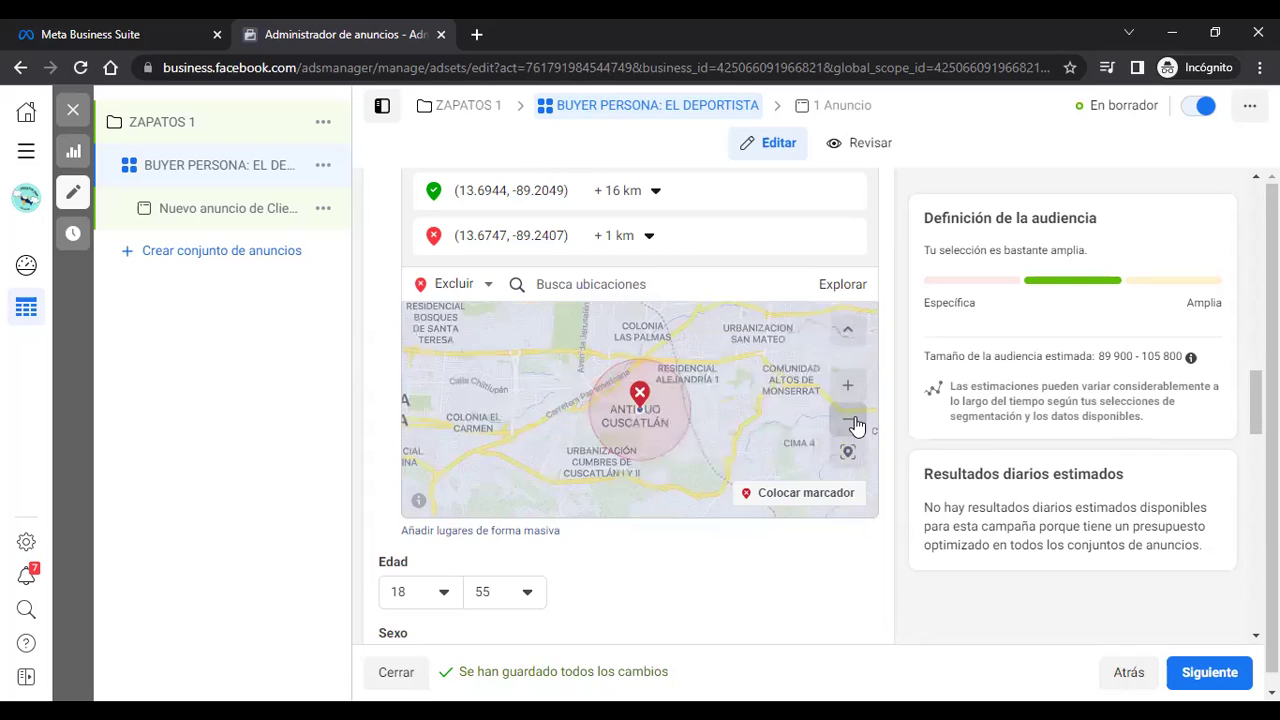
{"action": "left_click", "coordinate": [855, 424]}
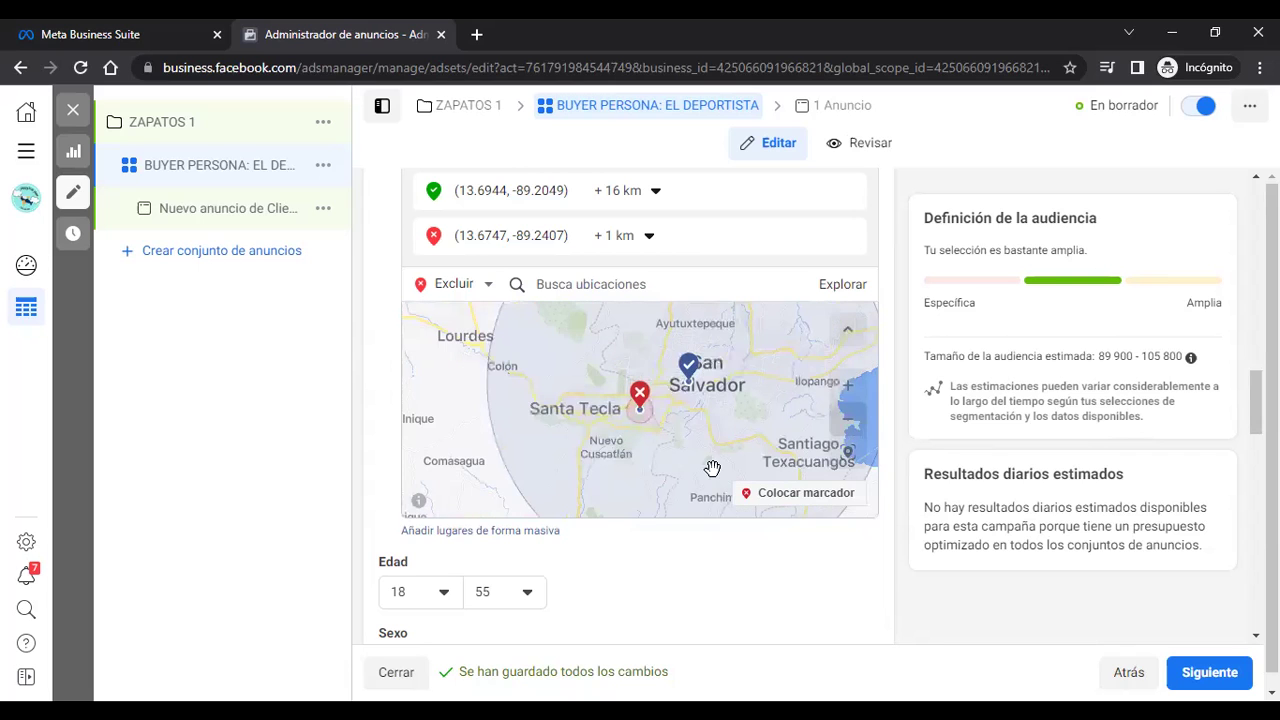
Step: Review the age, gender, detailed targeting and additional matching criteria, and check the estimated audience size
{"action": "scroll", "coordinate": [705, 460], "scroll_direction": "down", "scroll_amount": 1}
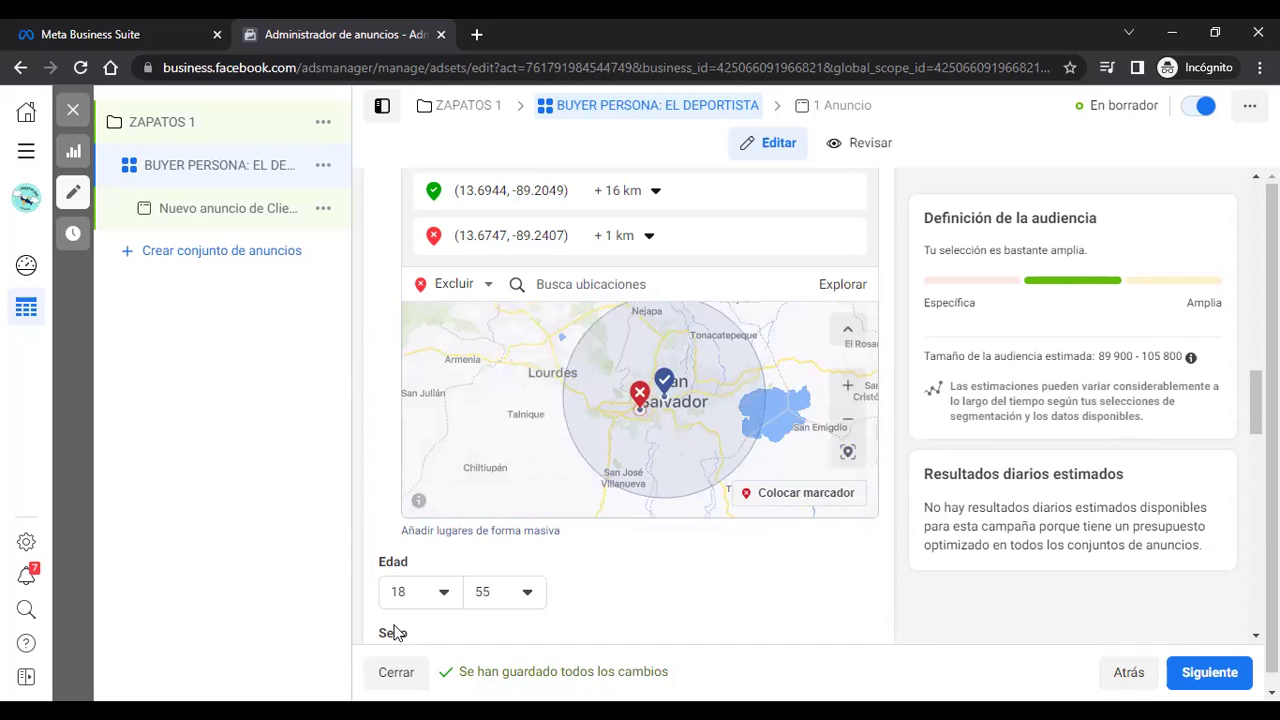
{"action": "scroll", "coordinate": [726, 540], "scroll_direction": "down", "scroll_amount": 1}
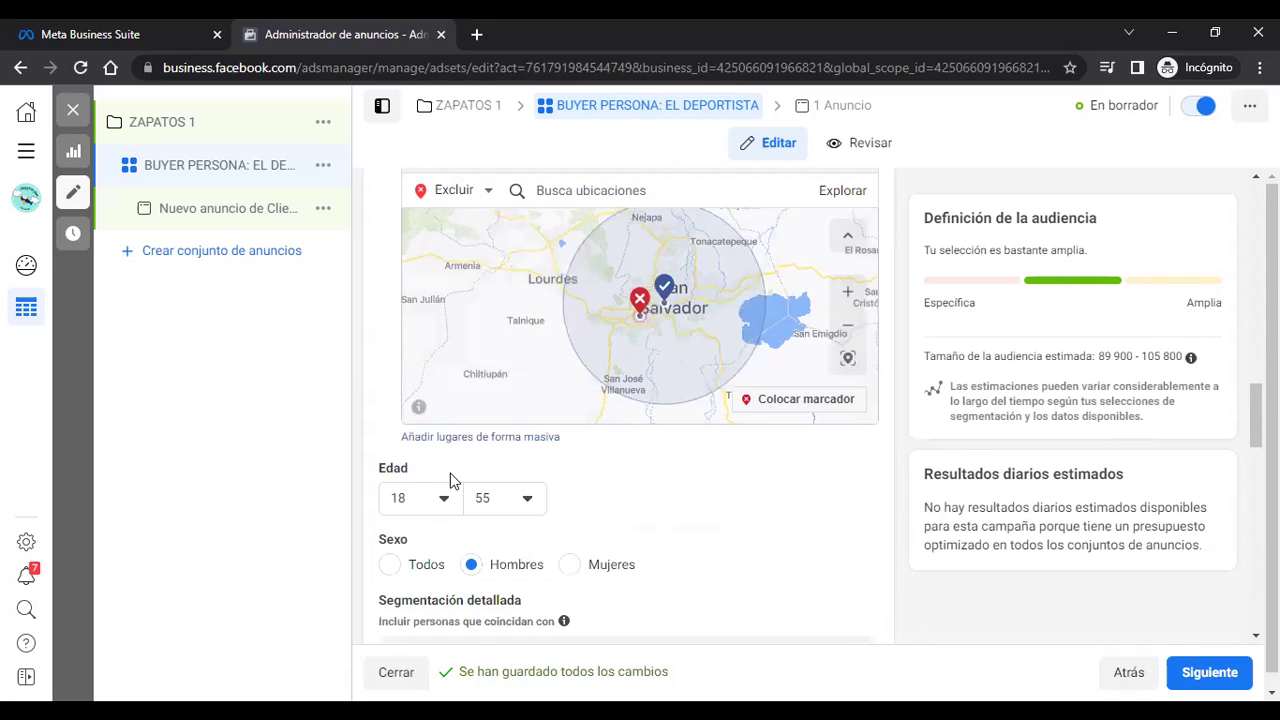
{"action": "scroll", "coordinate": [455, 482], "scroll_direction": "down", "scroll_amount": 1}
{"action": "scroll", "coordinate": [631, 518], "scroll_direction": "down", "scroll_amount": 2}
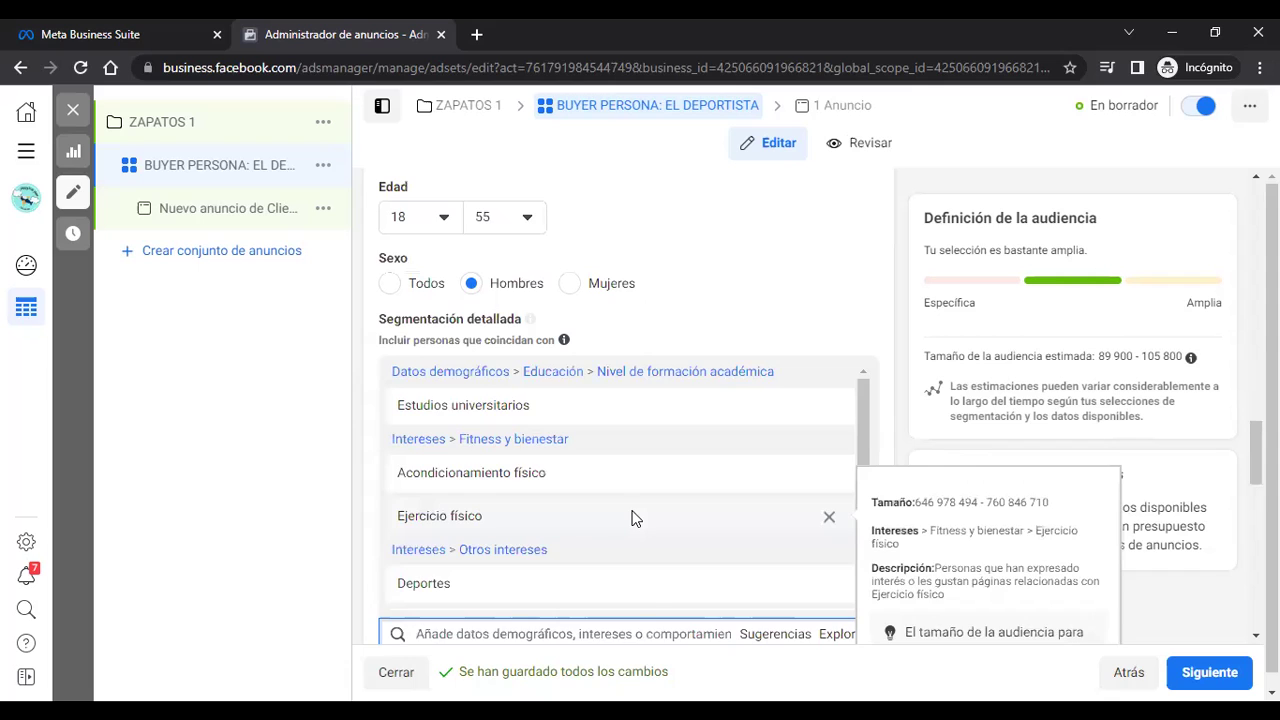
{"action": "scroll", "coordinate": [631, 518], "scroll_direction": "down", "scroll_amount": 1}
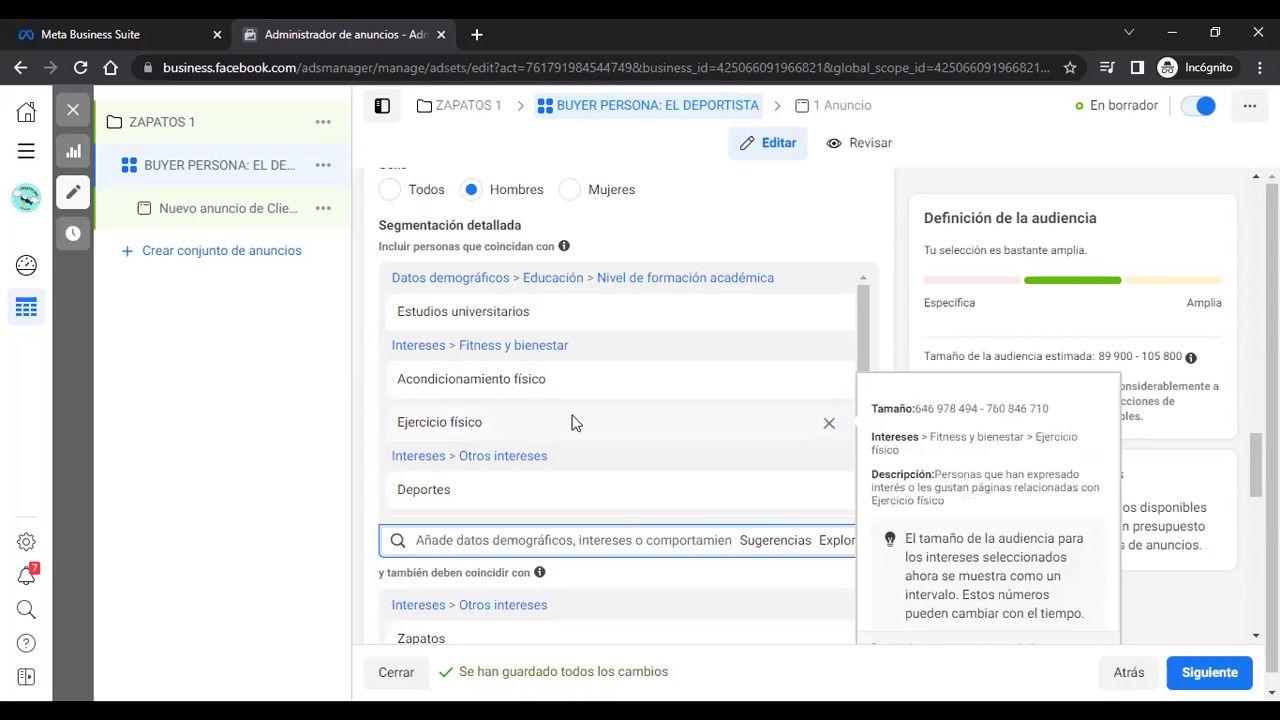
{"action": "scroll", "coordinate": [470, 515], "scroll_direction": "down", "scroll_amount": 1}
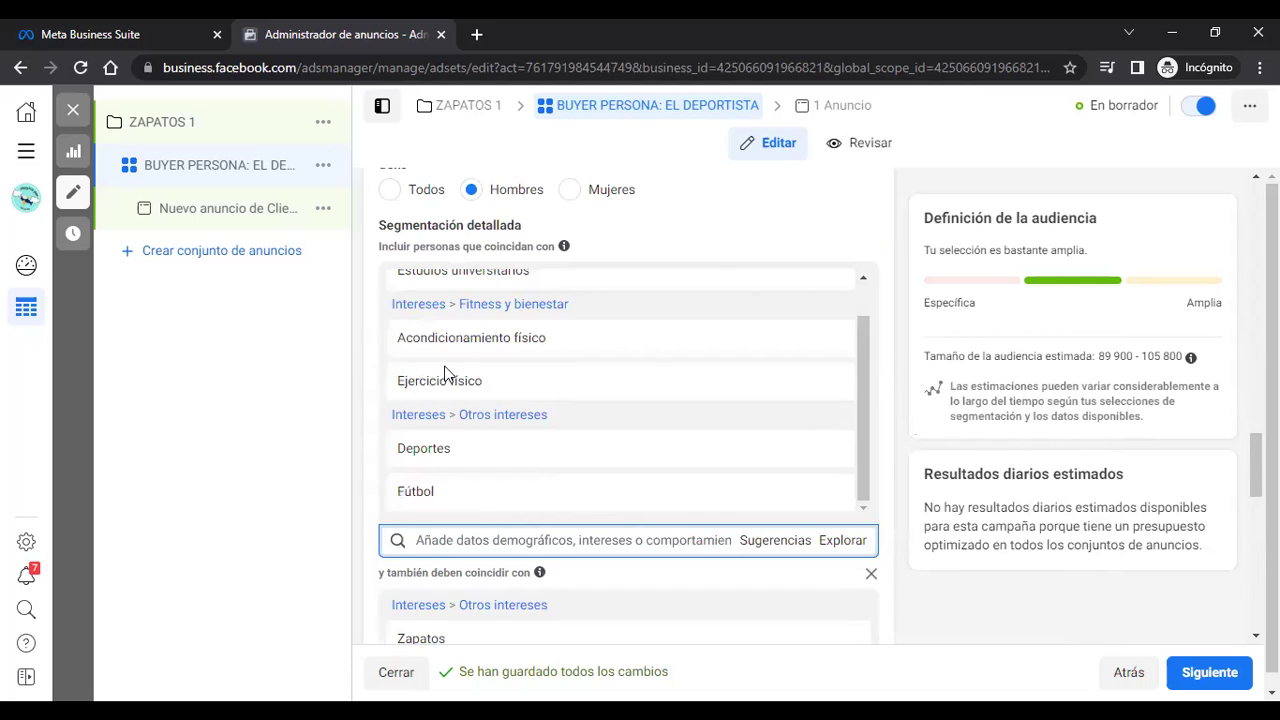
{"action": "scroll", "coordinate": [446, 366], "scroll_direction": "down", "scroll_amount": 3}
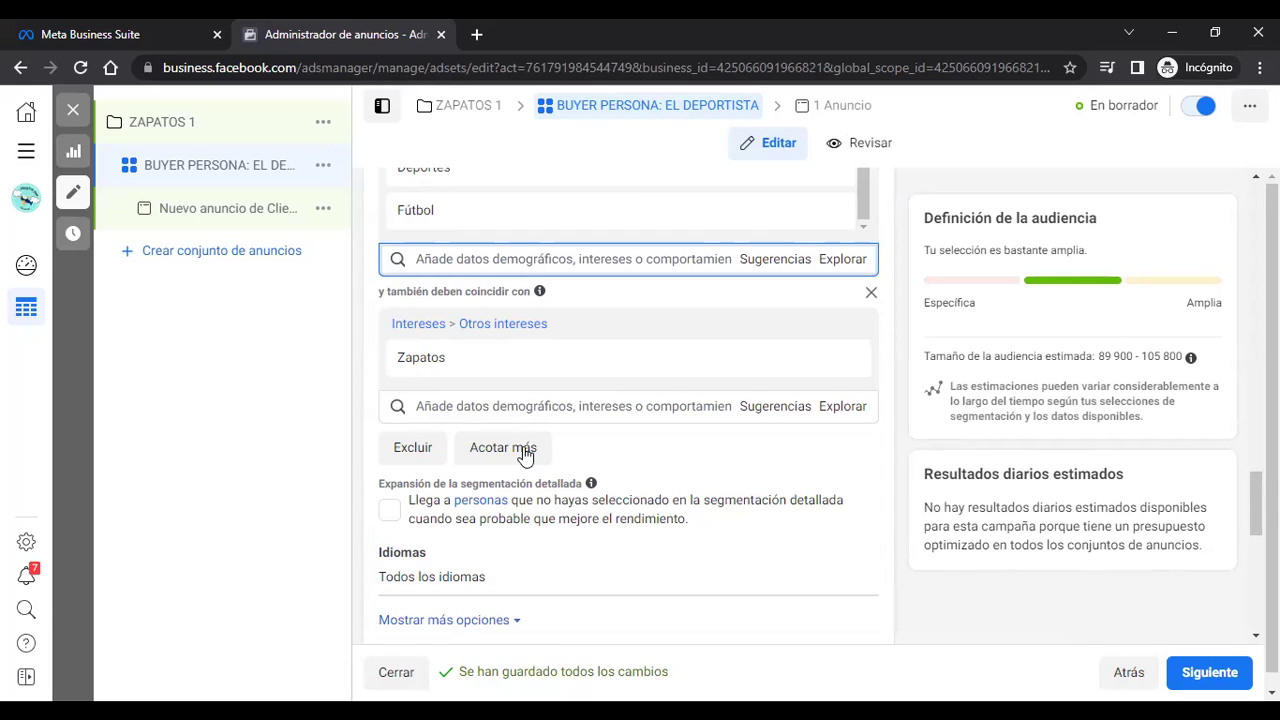
{"action": "triple_click", "coordinate": [1171, 352]}
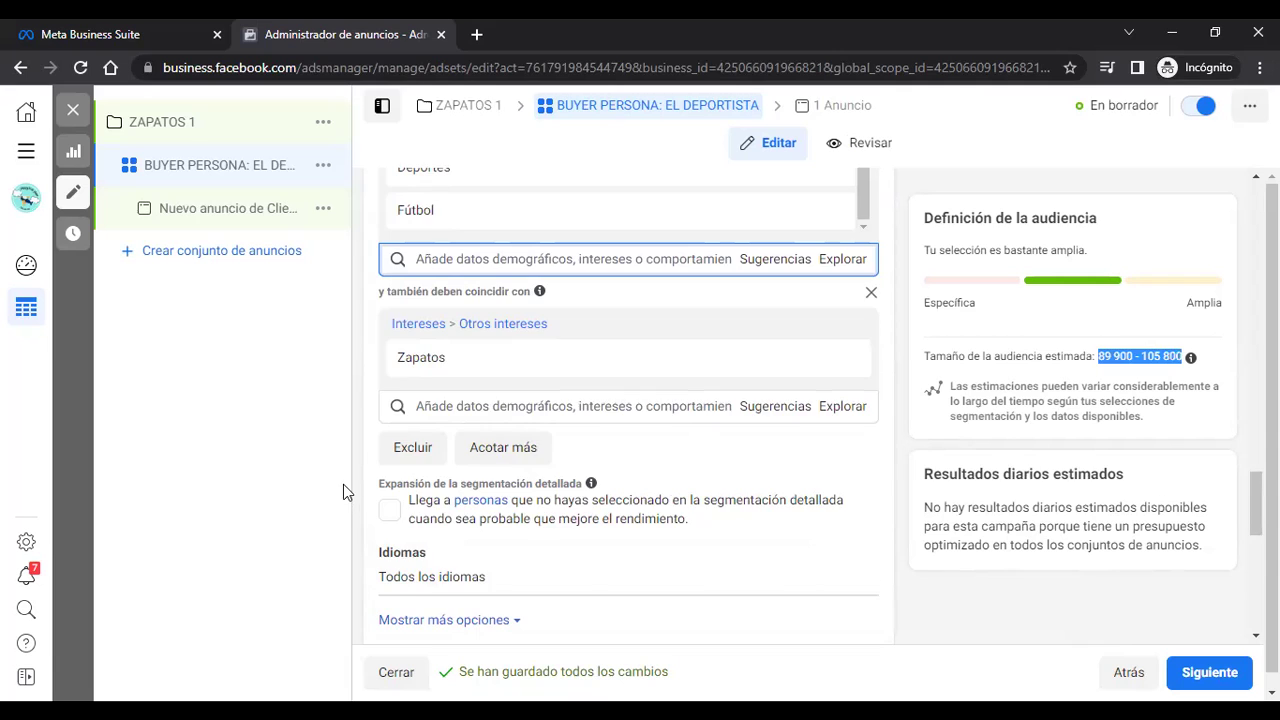
Step: Browse the suggested criteria for the additional matching condition that contains Zapatos, without adding any
{"action": "scroll", "coordinate": [417, 400], "scroll_direction": "down", "scroll_amount": 3}
{"action": "scroll", "coordinate": [446, 388], "scroll_direction": "up", "scroll_amount": 2}
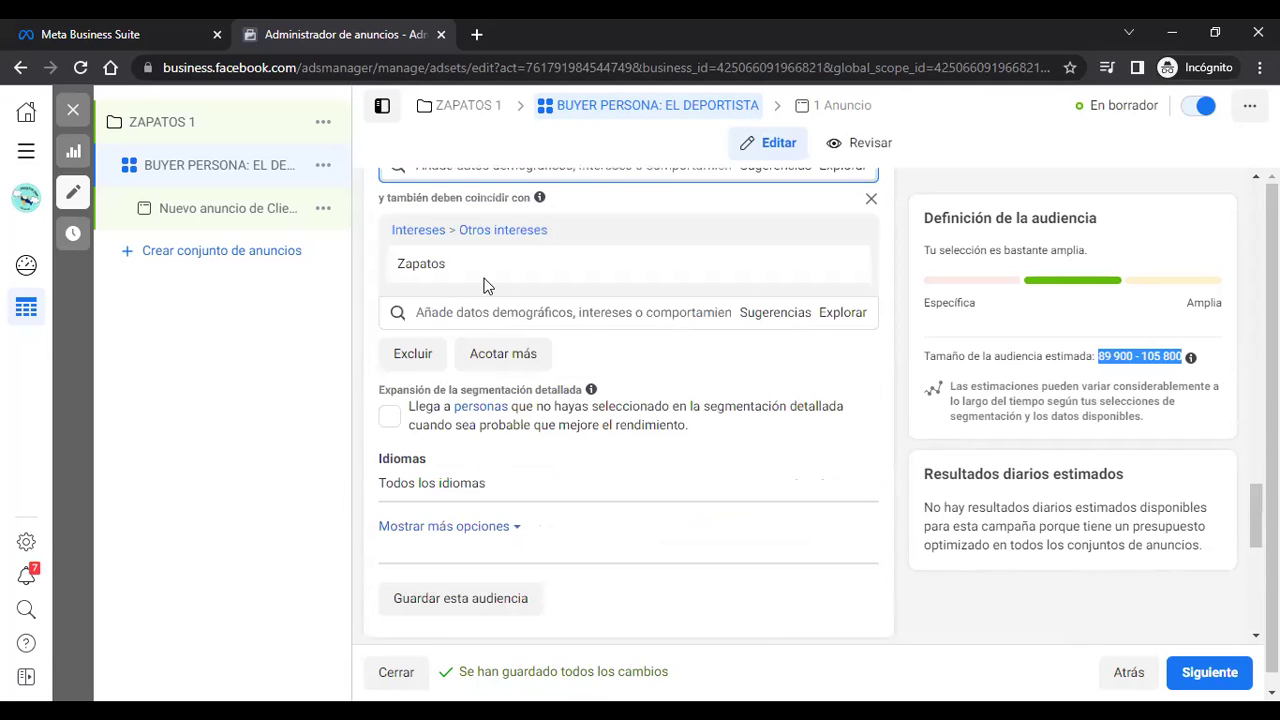
{"action": "left_click", "coordinate": [770, 316]}
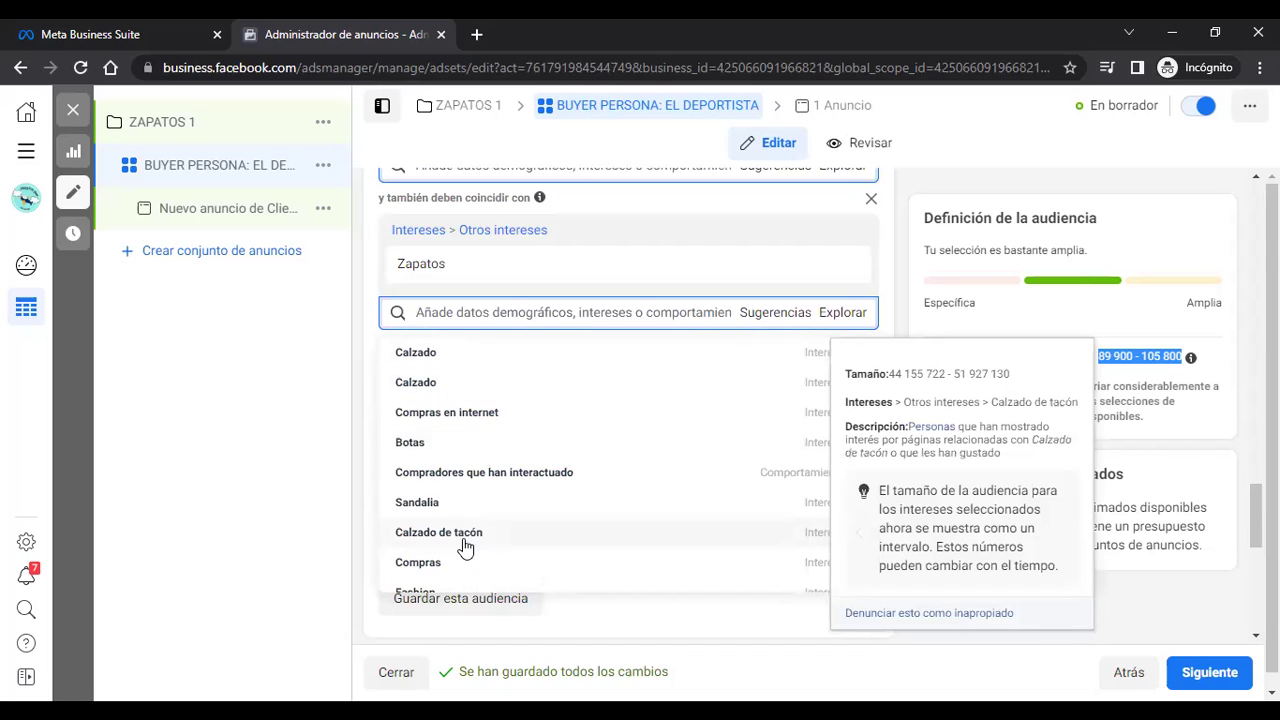
{"action": "left_click", "coordinate": [597, 265]}
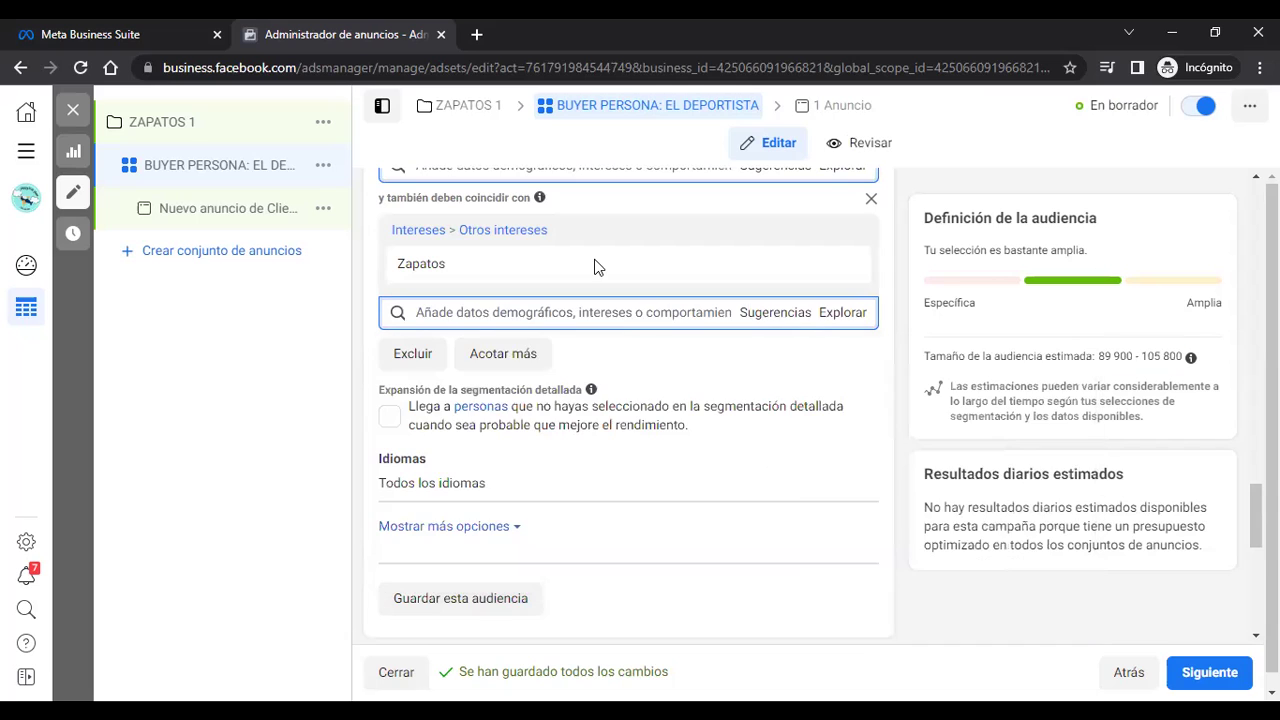
Step: Review the ad set's placements and its optimization and delivery settings, and continue to the ad's configuration
{"action": "scroll", "coordinate": [460, 422], "scroll_direction": "down", "scroll_amount": 1}
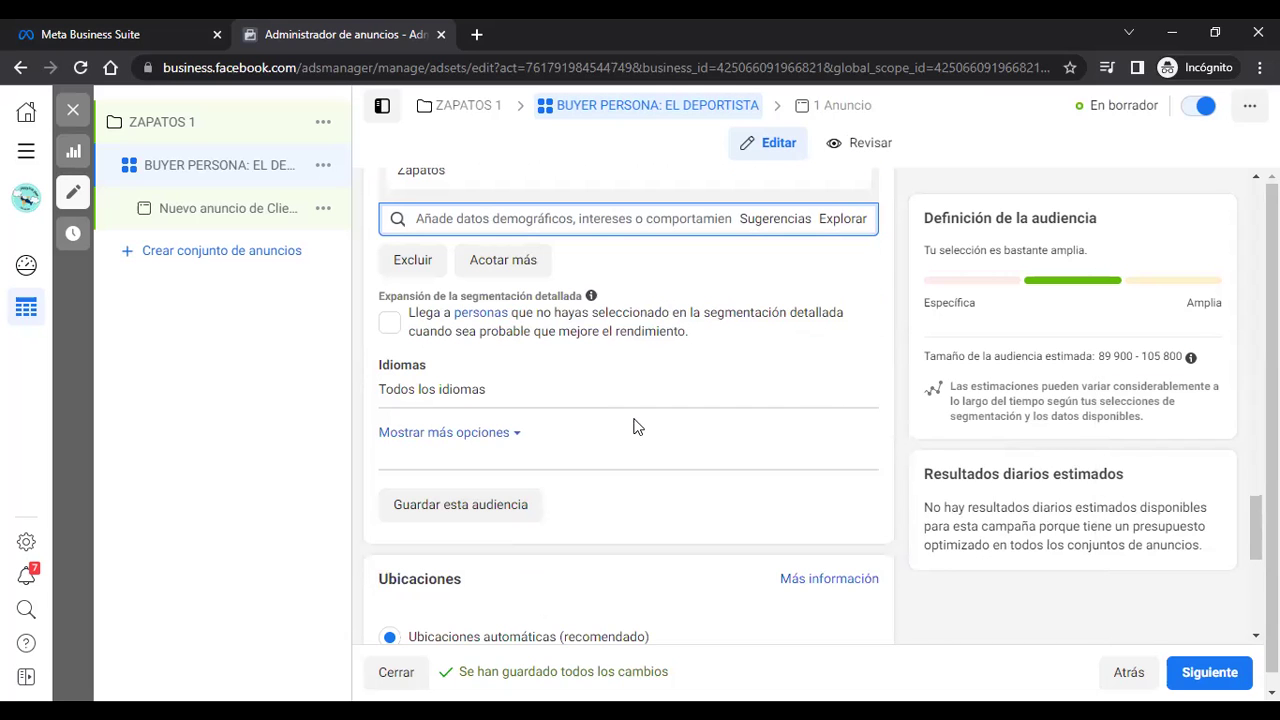
{"action": "scroll", "coordinate": [634, 423], "scroll_direction": "down", "scroll_amount": 3}
{"action": "scroll", "coordinate": [631, 420], "scroll_direction": "down", "scroll_amount": 2}
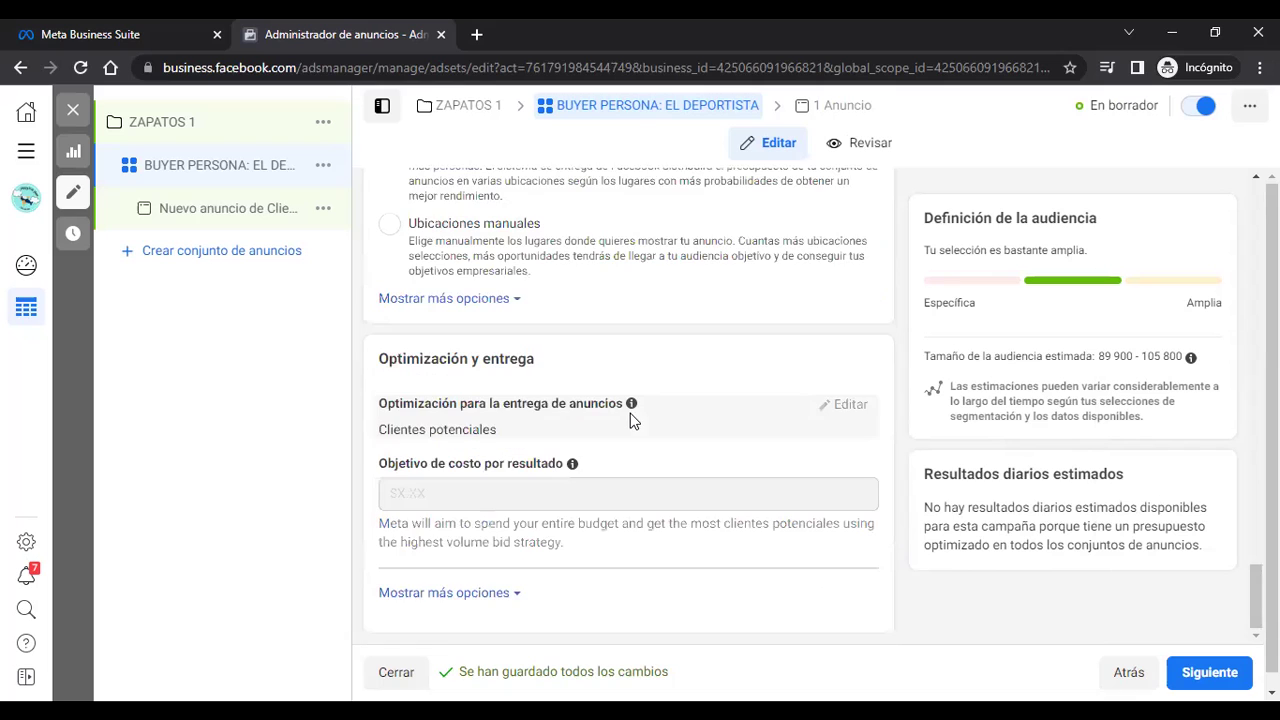
{"action": "scroll", "coordinate": [534, 390], "scroll_direction": "down", "scroll_amount": 1}
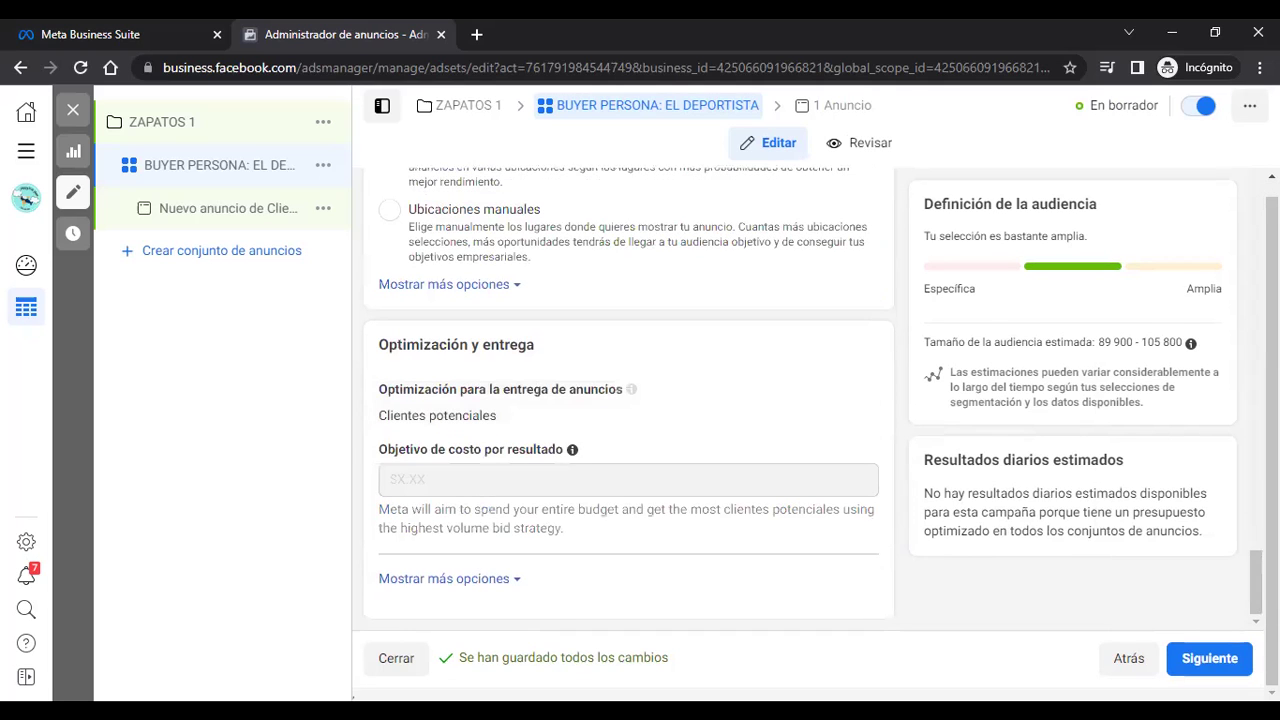
{"action": "left_click", "coordinate": [1208, 662]}
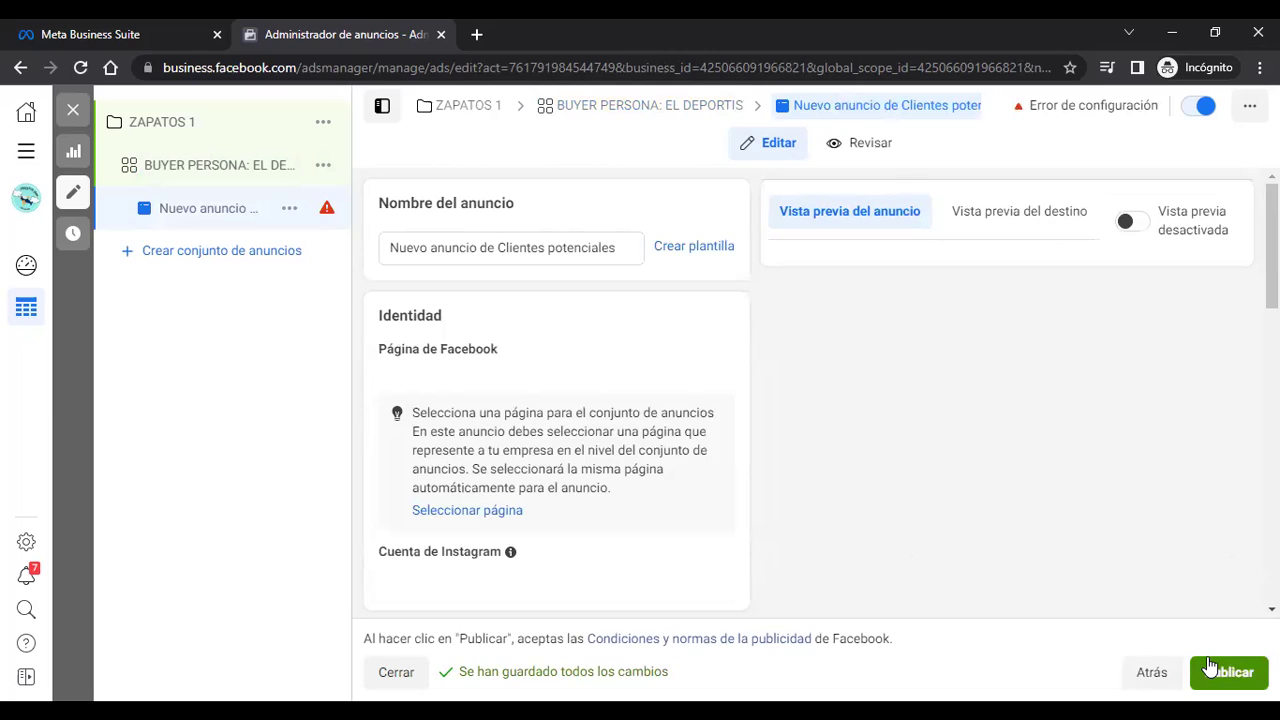
Step: Rename the new lead ad as ZAPATO 1
{"action": "left_click", "coordinate": [628, 252]}
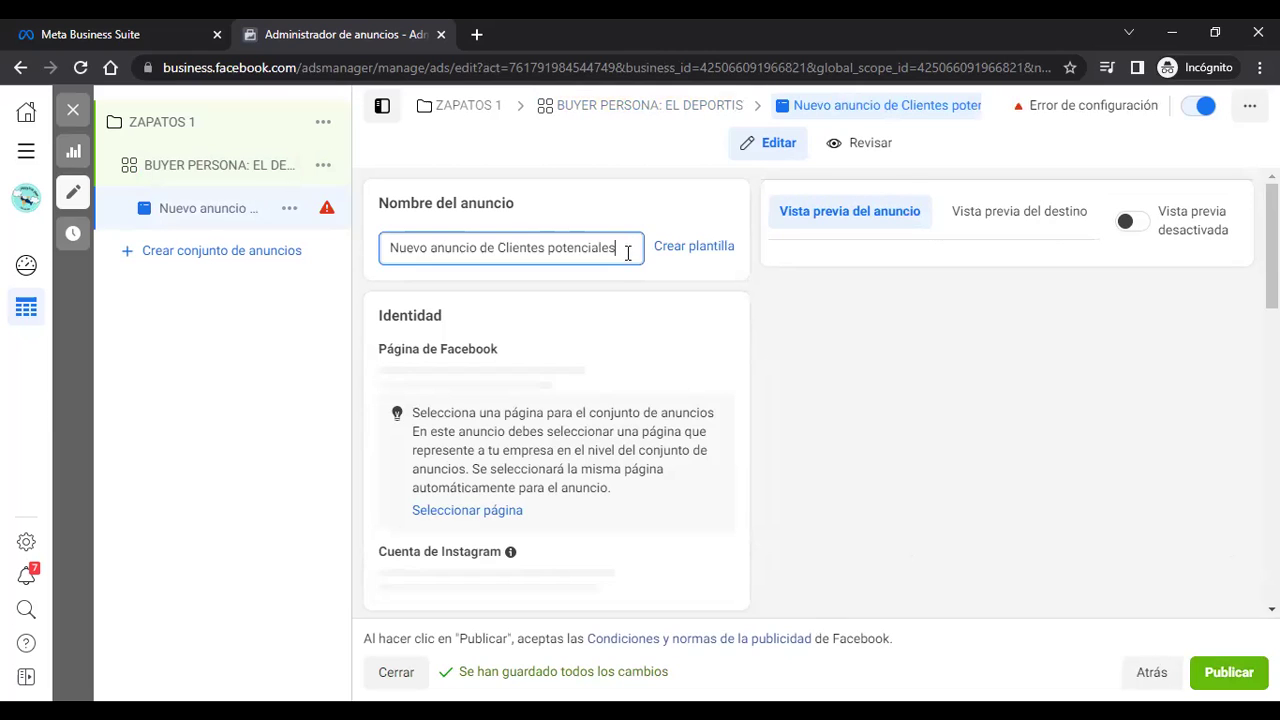
{"action": "key", "text": "ctrl+a"}
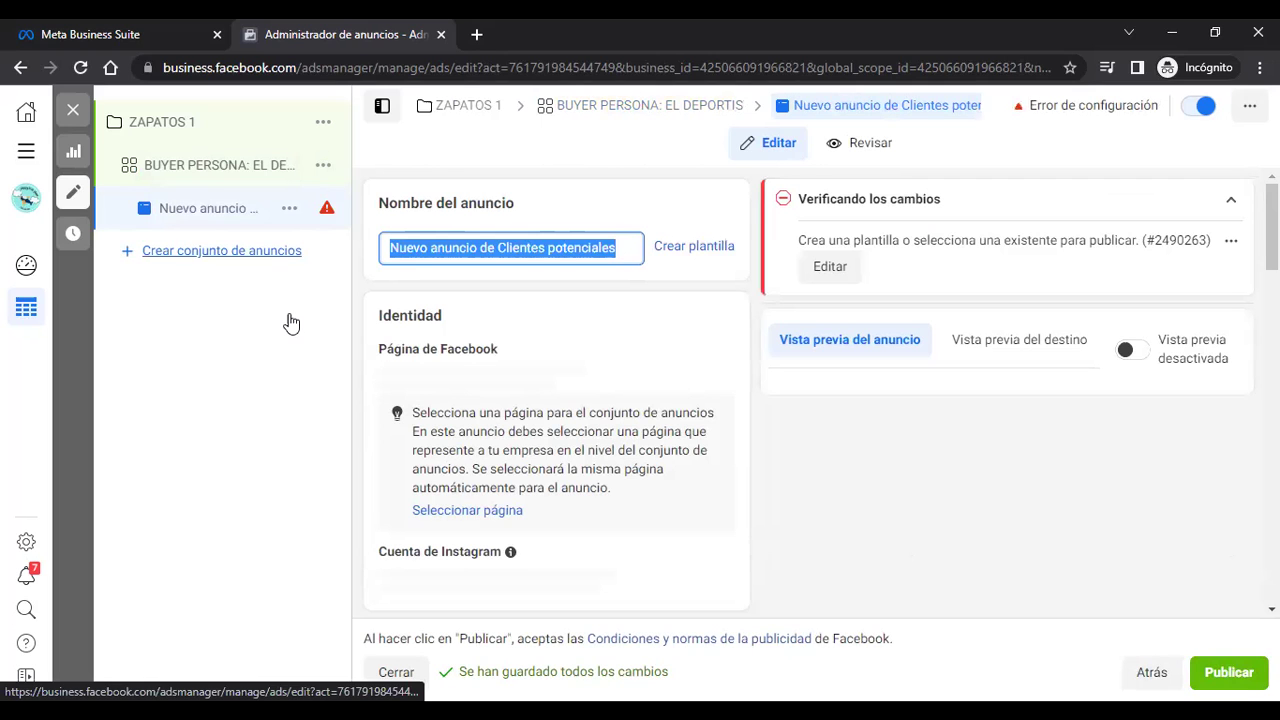
{"action": "type", "text": "ZA"}
{"action": "key", "text": "Escape"}
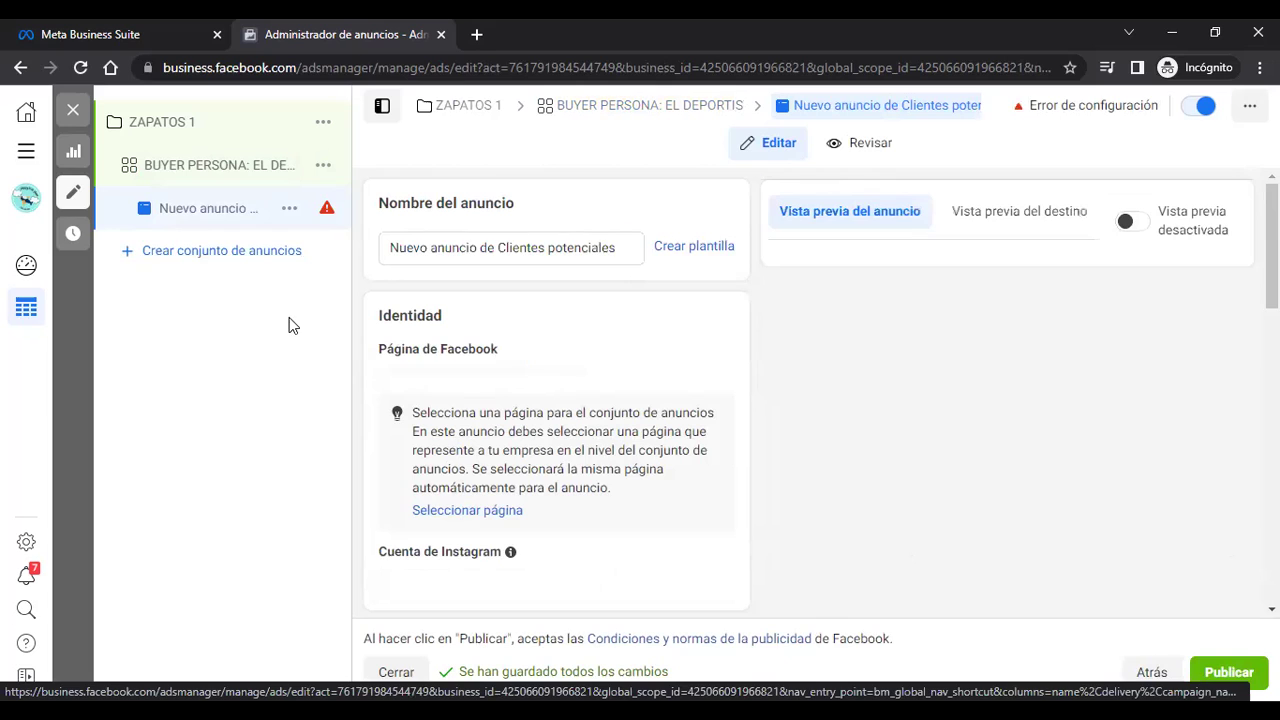
{"action": "left_click", "coordinate": [617, 247]}
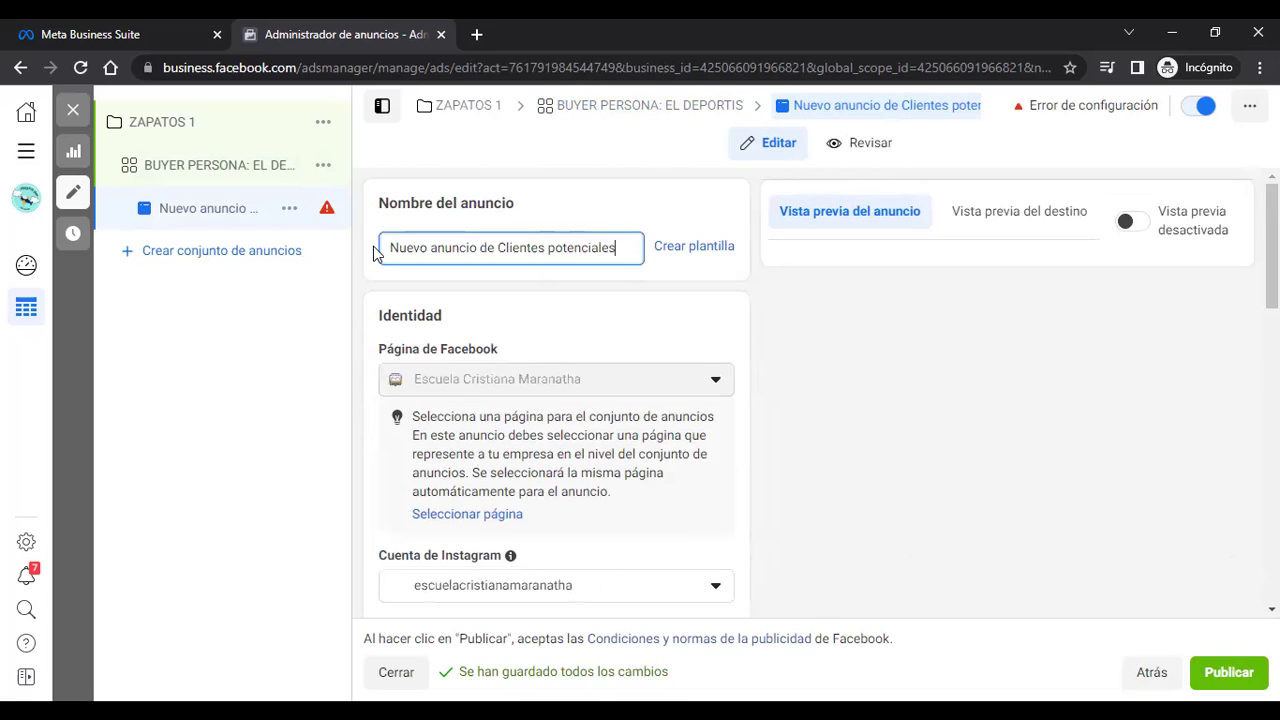
{"action": "key", "text": "ctrl+z"}
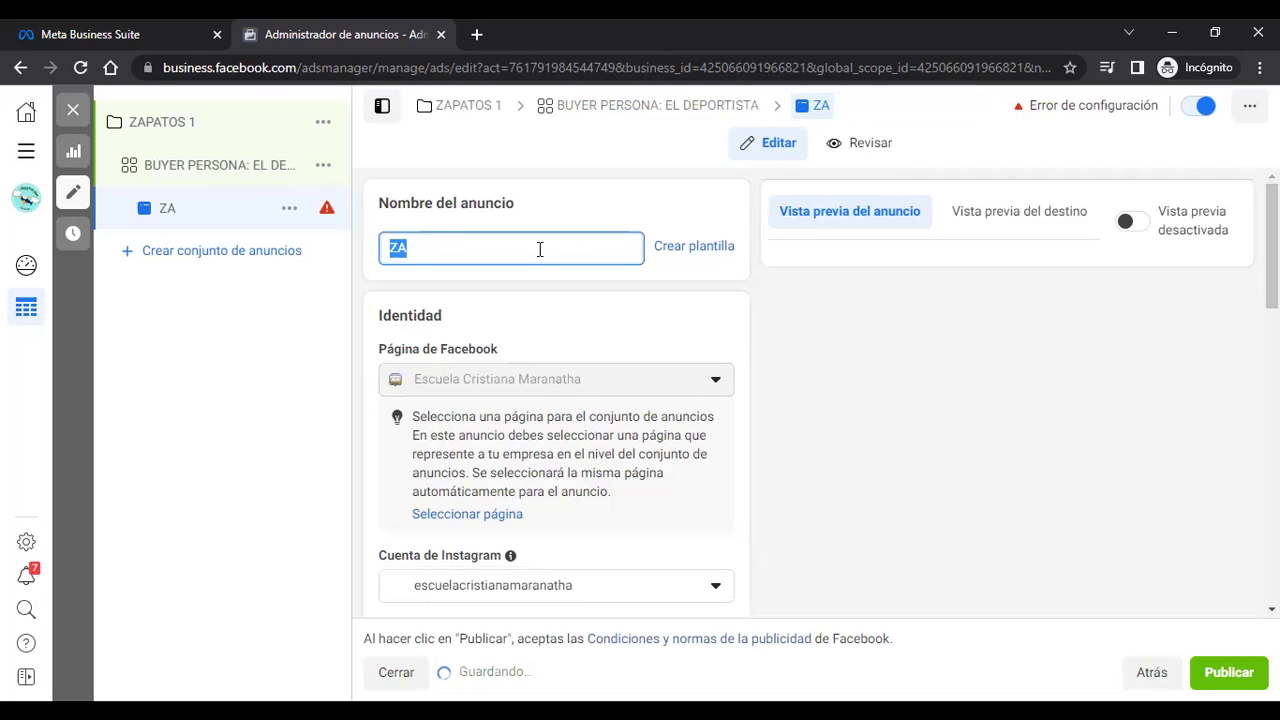
{"action": "left_click", "coordinate": [539, 249]}
{"action": "type", "text": "PA"}
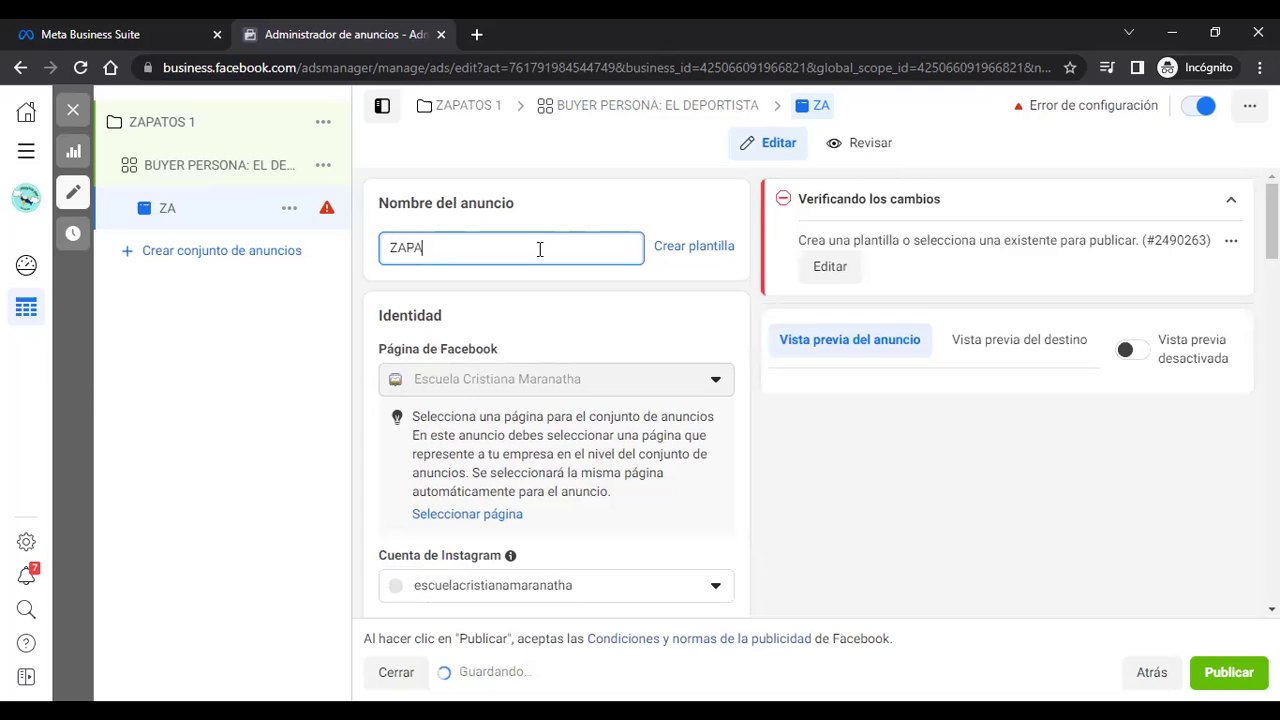
{"action": "type", "text": "TO 1"}
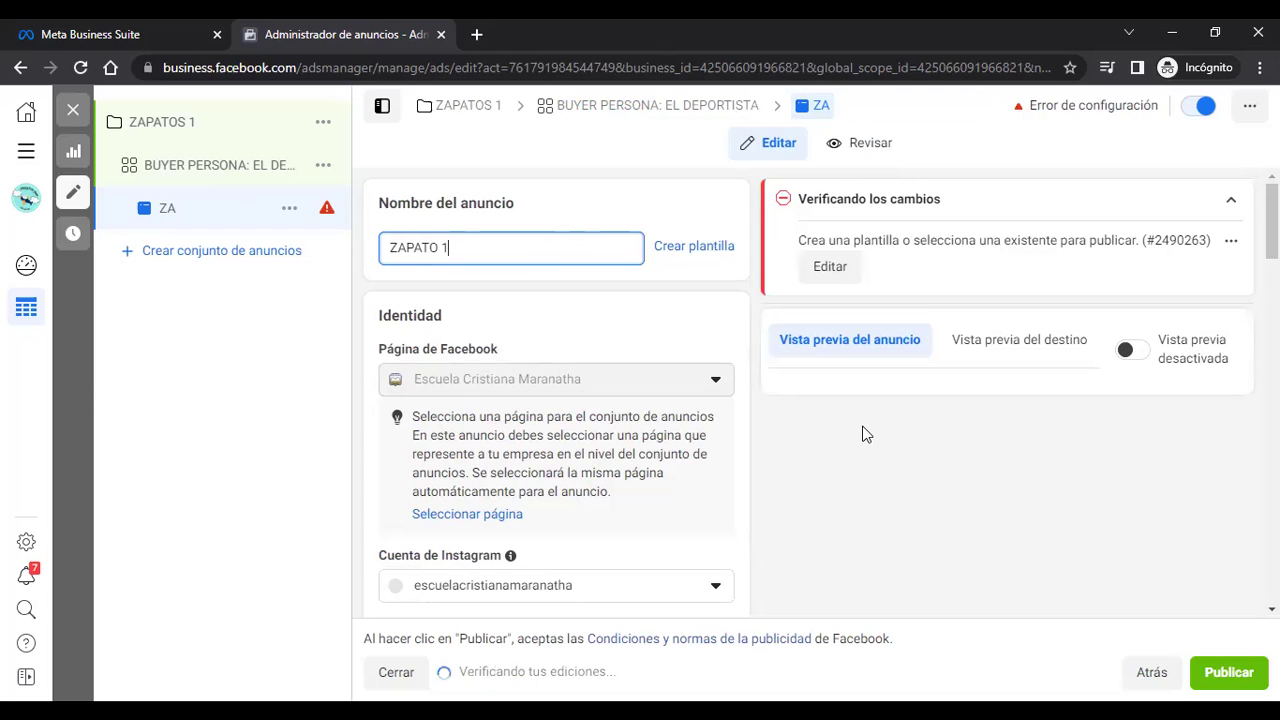
Step: Examine the ad's identity, format, media content, texts, call to action, message template and tracking settings
{"action": "scroll", "coordinate": [744, 358], "scroll_direction": "down", "scroll_amount": 2}
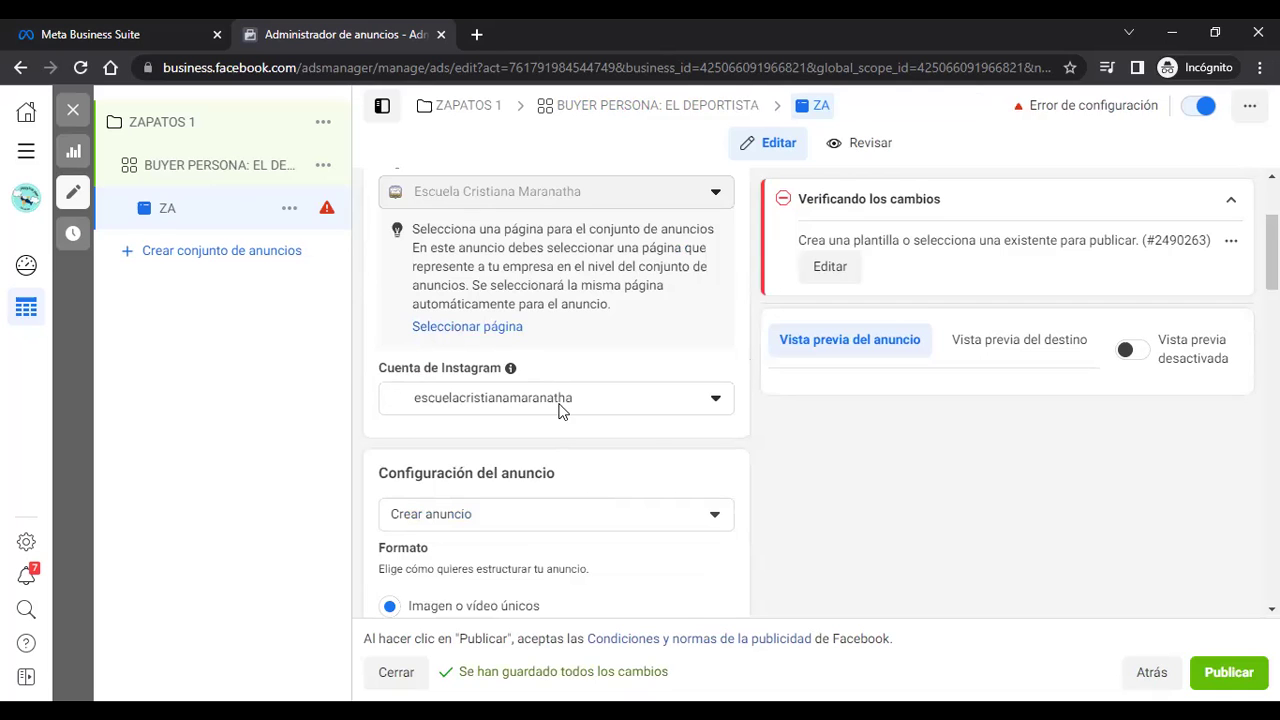
{"action": "scroll", "coordinate": [650, 400], "scroll_direction": "down", "scroll_amount": 2}
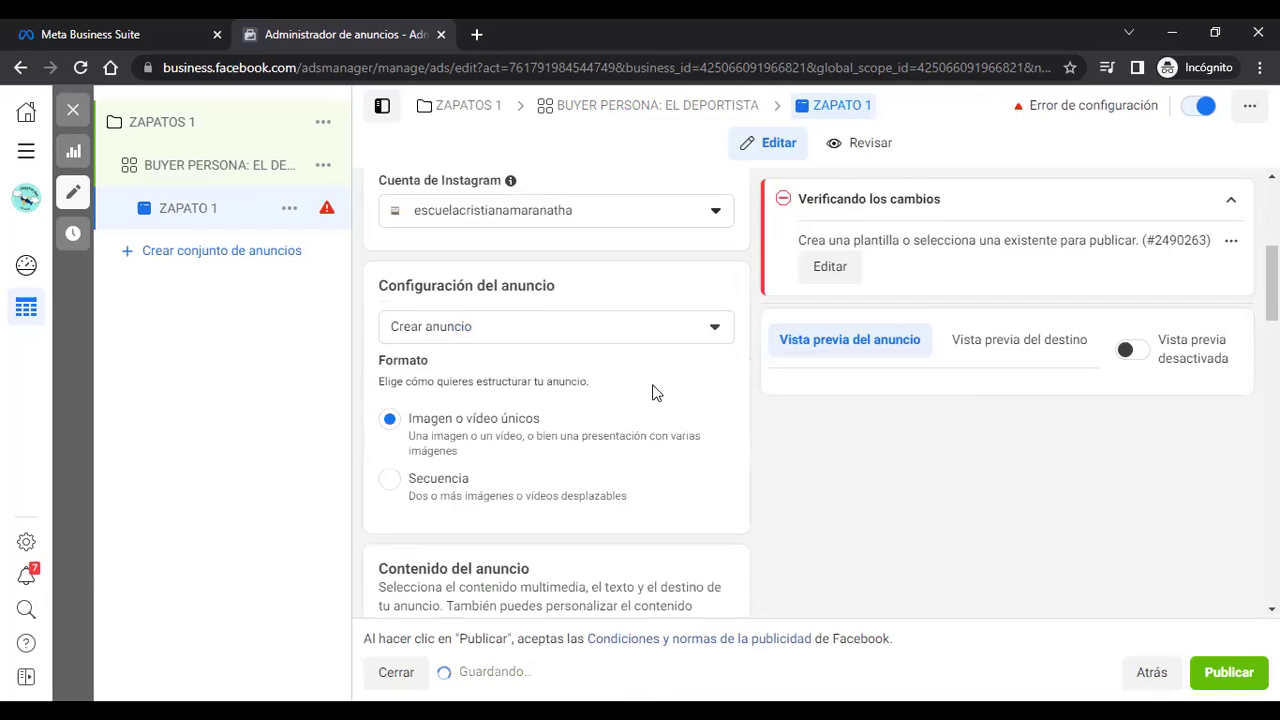
{"action": "scroll", "coordinate": [652, 393], "scroll_direction": "down", "scroll_amount": 3}
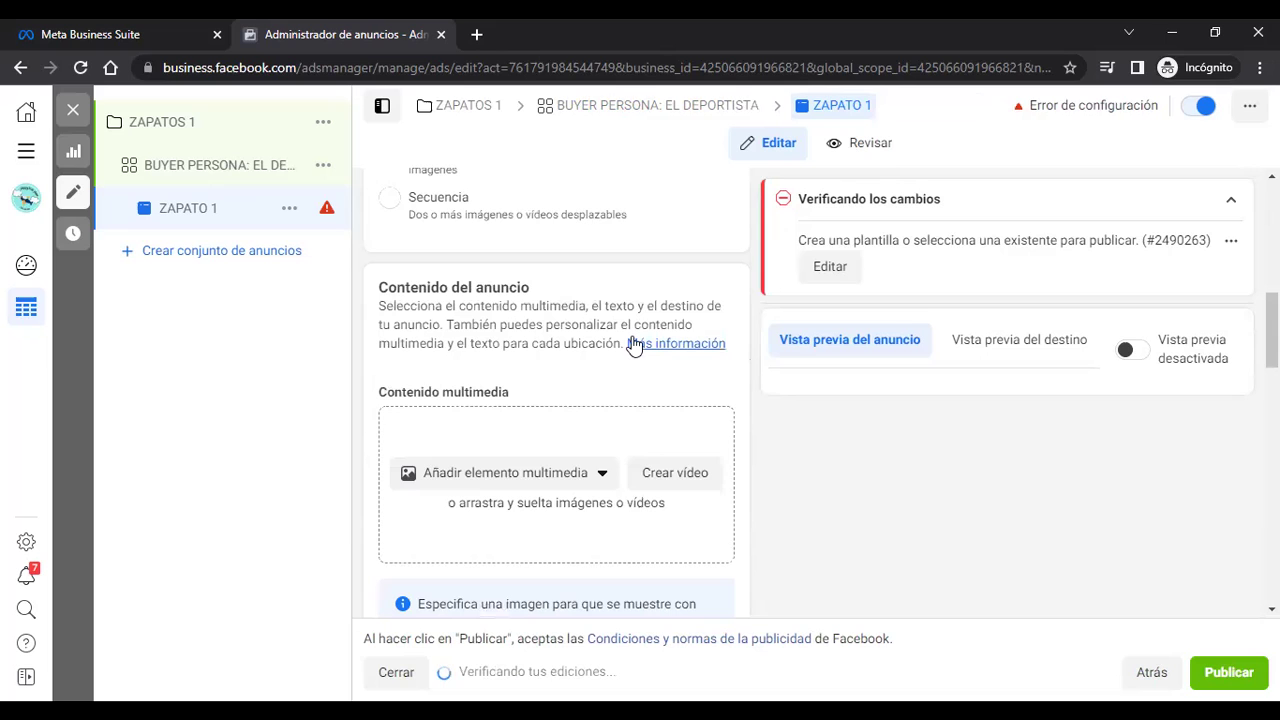
{"action": "scroll", "coordinate": [637, 343], "scroll_direction": "down", "scroll_amount": 5}
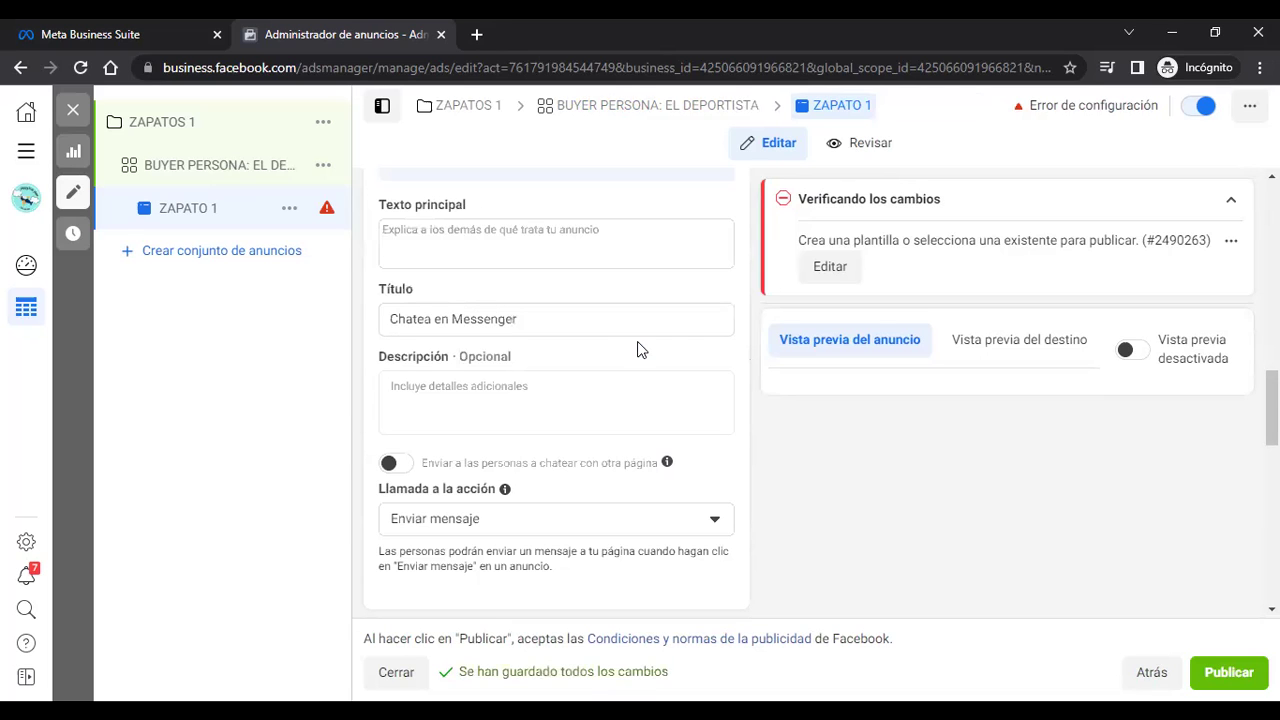
{"action": "scroll", "coordinate": [640, 348], "scroll_direction": "down", "scroll_amount": 2}
{"action": "scroll", "coordinate": [639, 341], "scroll_direction": "down", "scroll_amount": 5}
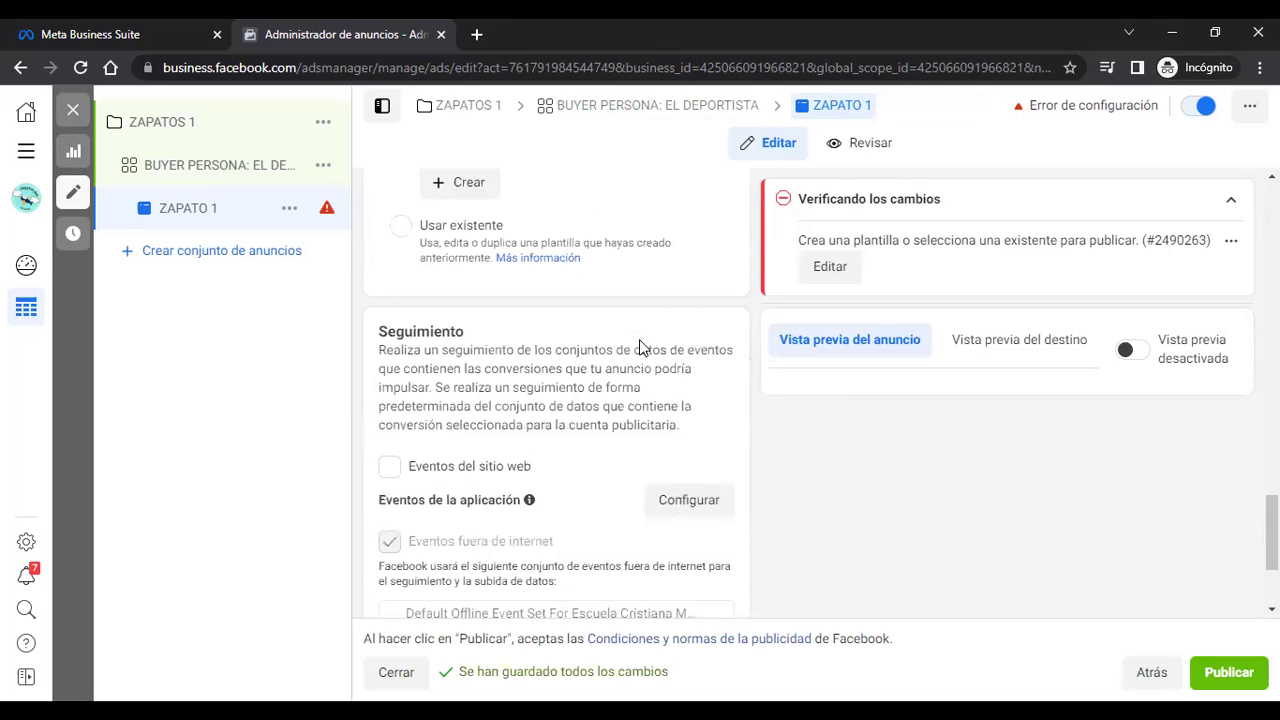
{"action": "scroll", "coordinate": [639, 345], "scroll_direction": "down", "scroll_amount": 2}
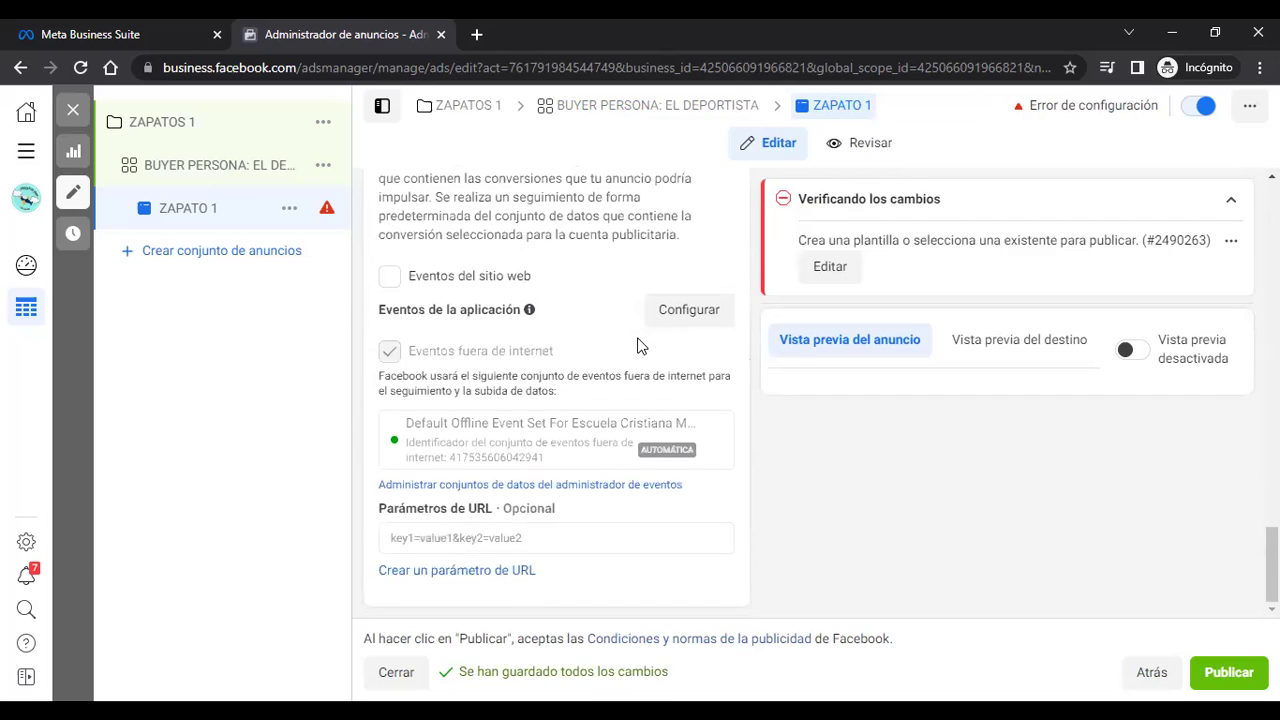
{"action": "mouse_move", "coordinate": [588, 445]}
{"action": "scroll", "coordinate": [730, 496], "scroll_direction": "up", "scroll_amount": 5}
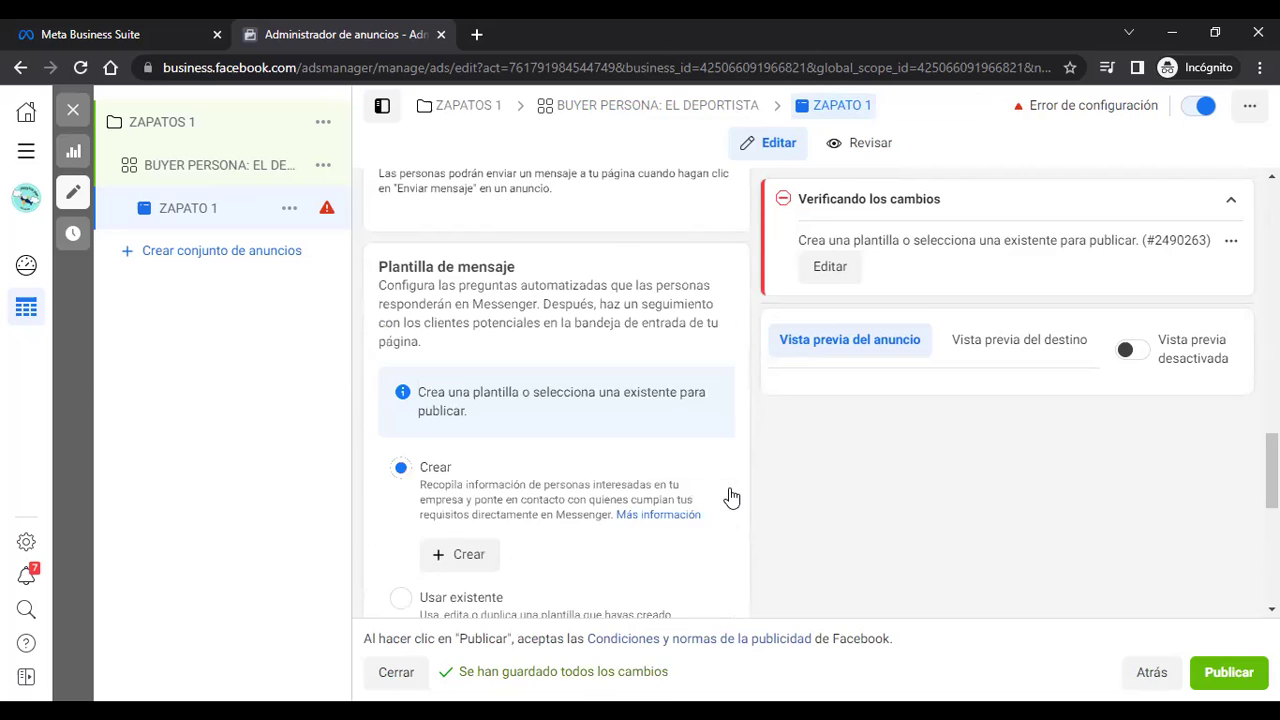
{"action": "scroll", "coordinate": [730, 496], "scroll_direction": "up", "scroll_amount": 5}
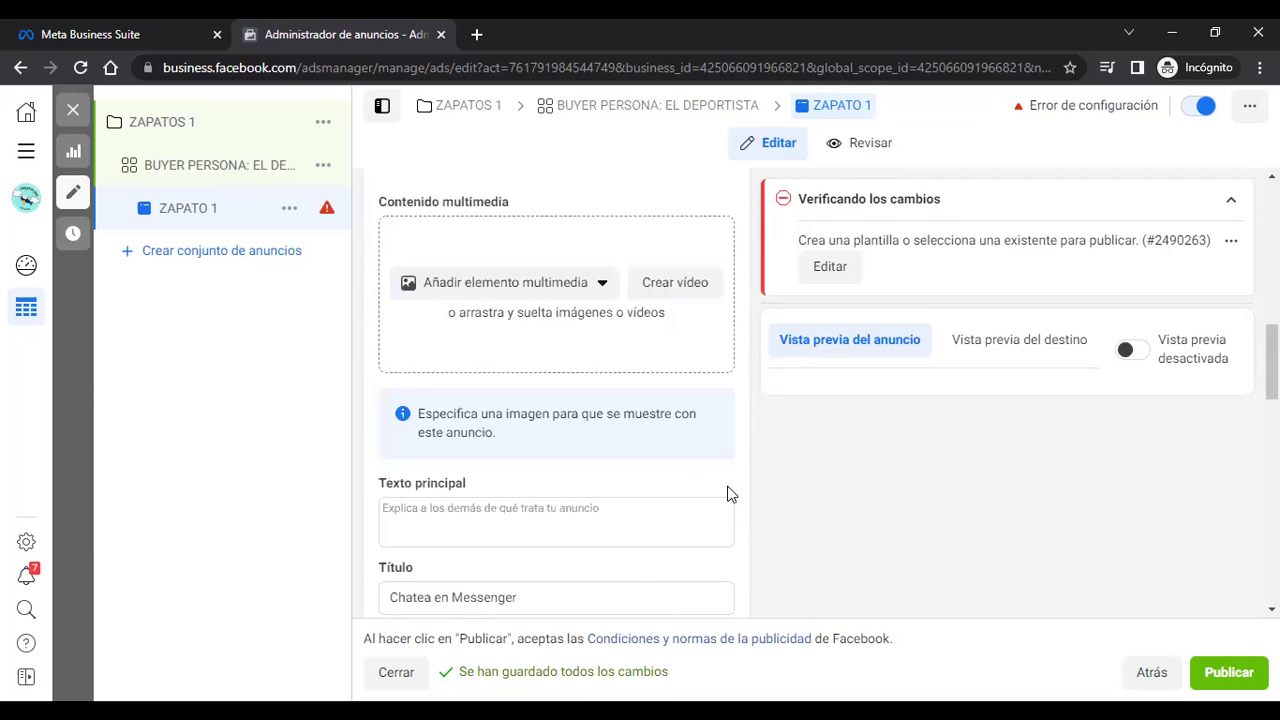
Step: Review the ad's tracking settings, including the offline event set's identifier, and recheck the message template, content, format and identity sections
{"action": "scroll", "coordinate": [720, 502], "scroll_direction": "down", "scroll_amount": 5}
{"action": "scroll", "coordinate": [476, 390], "scroll_direction": "down", "scroll_amount": 4}
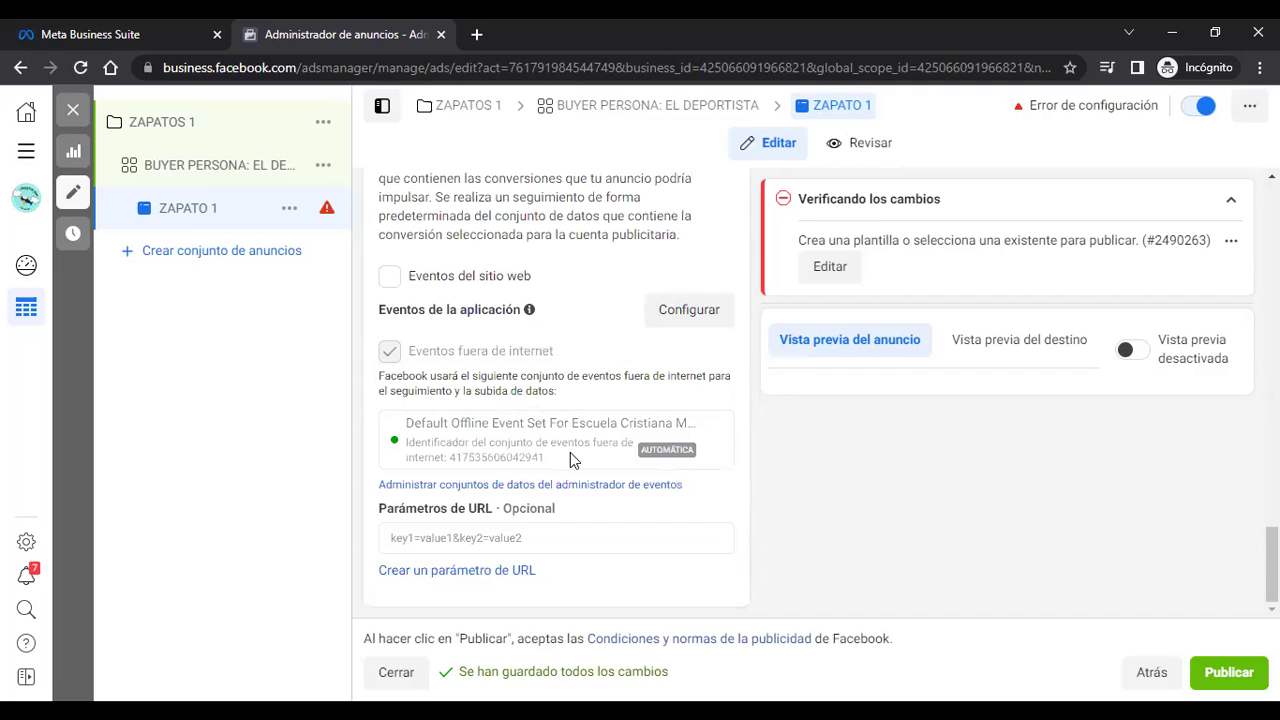
{"action": "left_click_drag", "start_coordinate": [557, 470], "coordinate": [448, 457]}
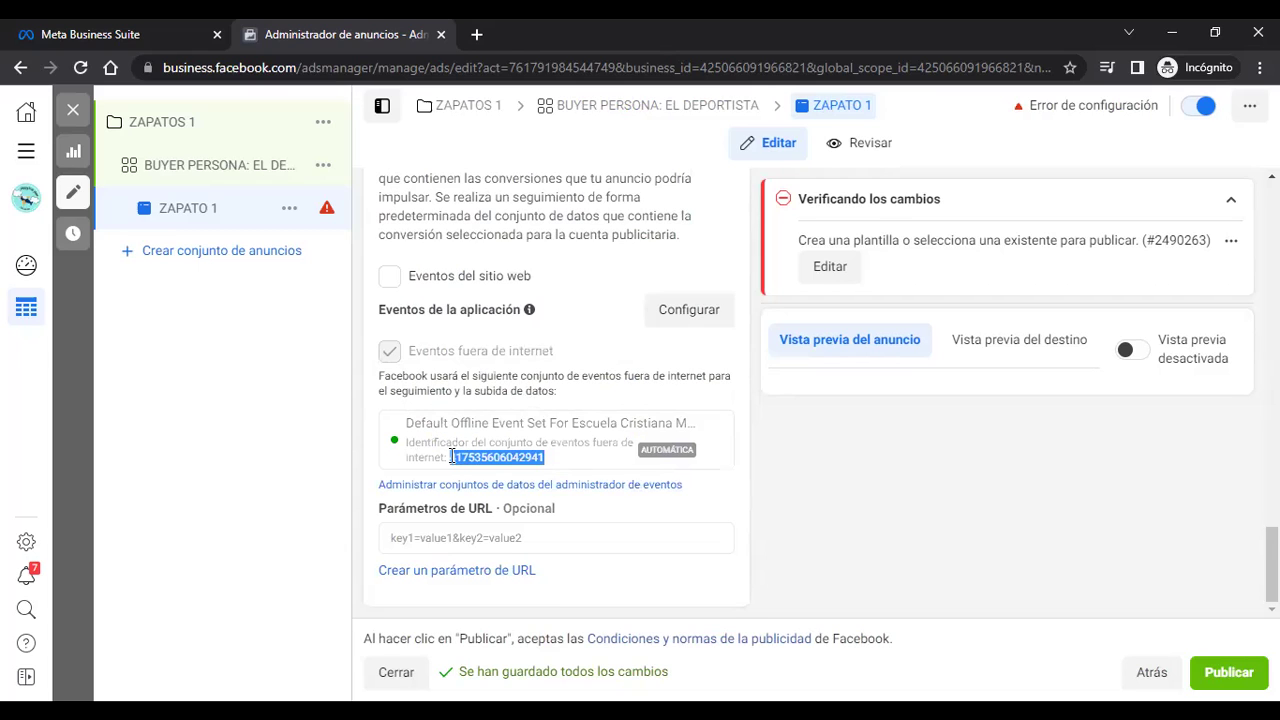
{"action": "left_click", "coordinate": [598, 452]}
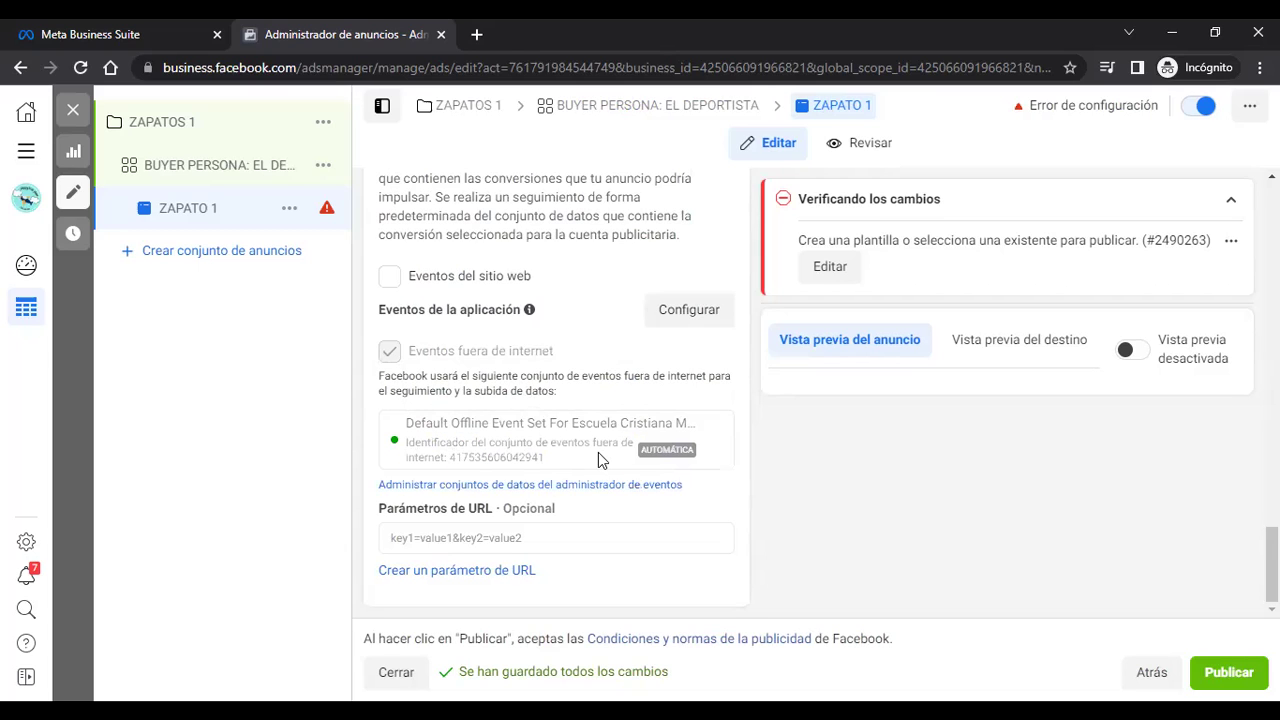
{"action": "scroll", "coordinate": [598, 455], "scroll_direction": "up", "scroll_amount": 5}
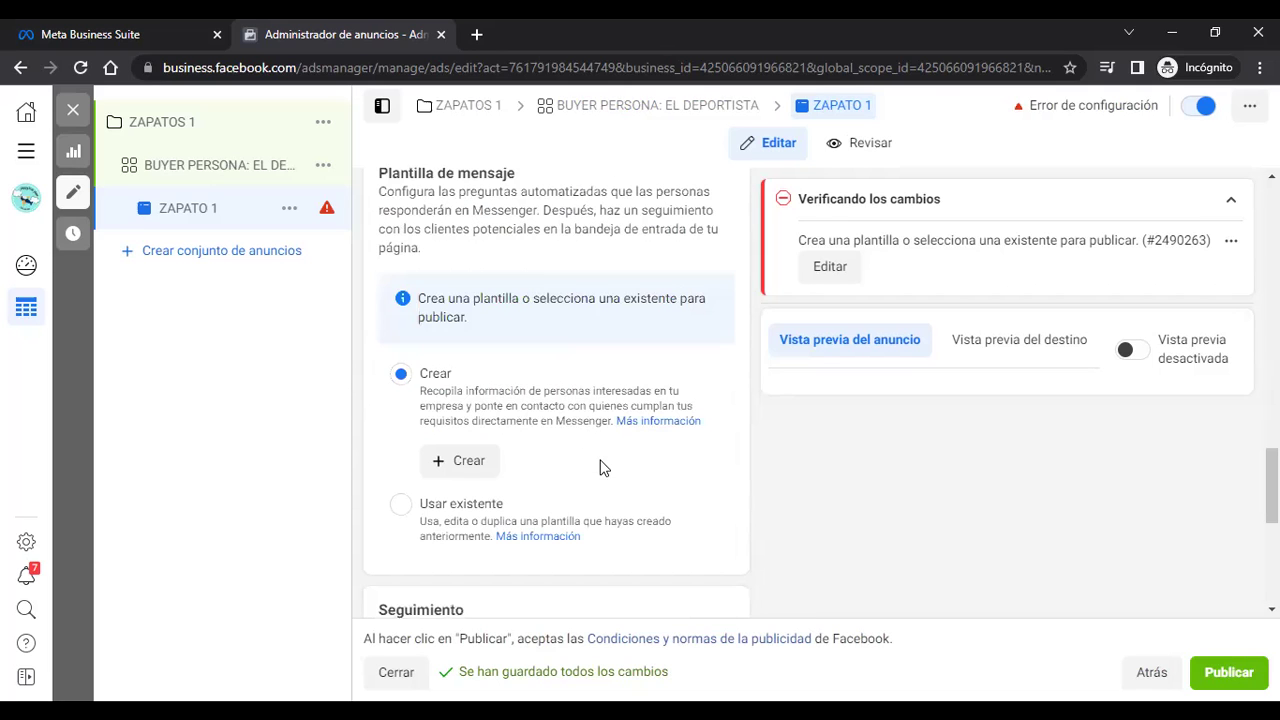
{"action": "scroll", "coordinate": [600, 462], "scroll_direction": "up", "scroll_amount": 5}
{"action": "scroll", "coordinate": [600, 468], "scroll_direction": "up", "scroll_amount": 5}
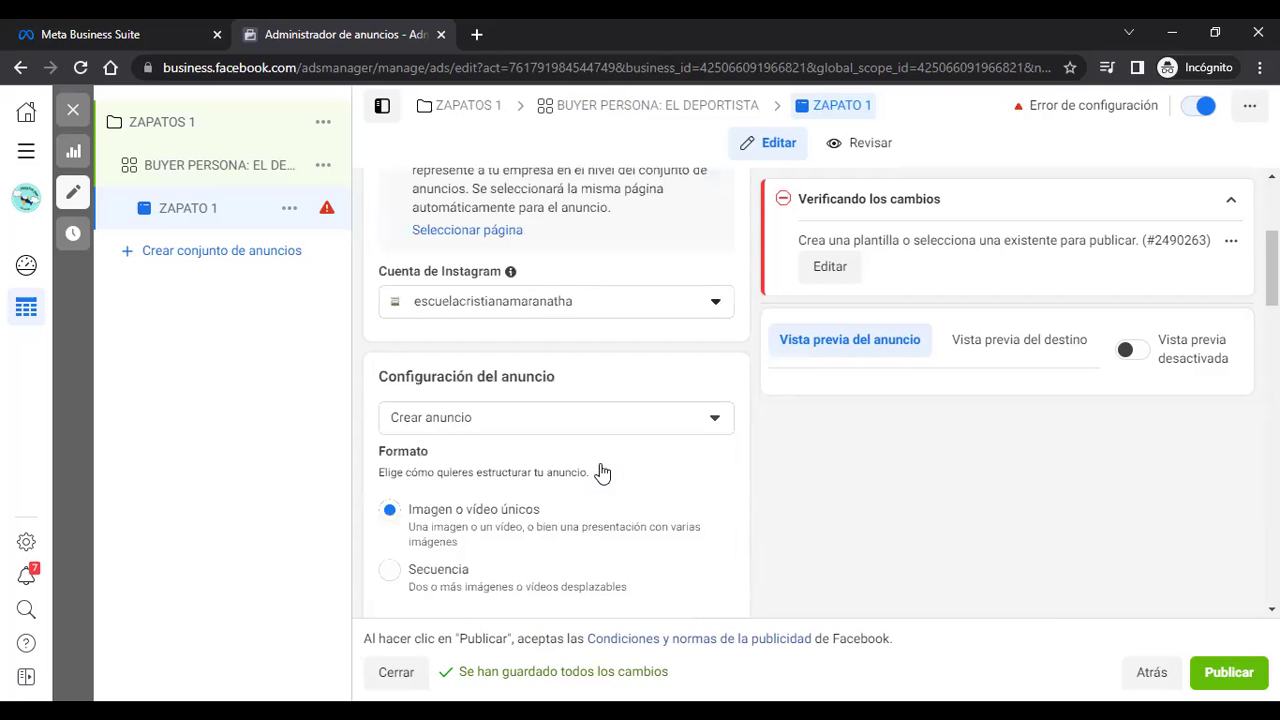
{"action": "scroll", "coordinate": [596, 468], "scroll_direction": "up", "scroll_amount": 3}
{"action": "scroll", "coordinate": [595, 463], "scroll_direction": "down", "scroll_amount": 5}
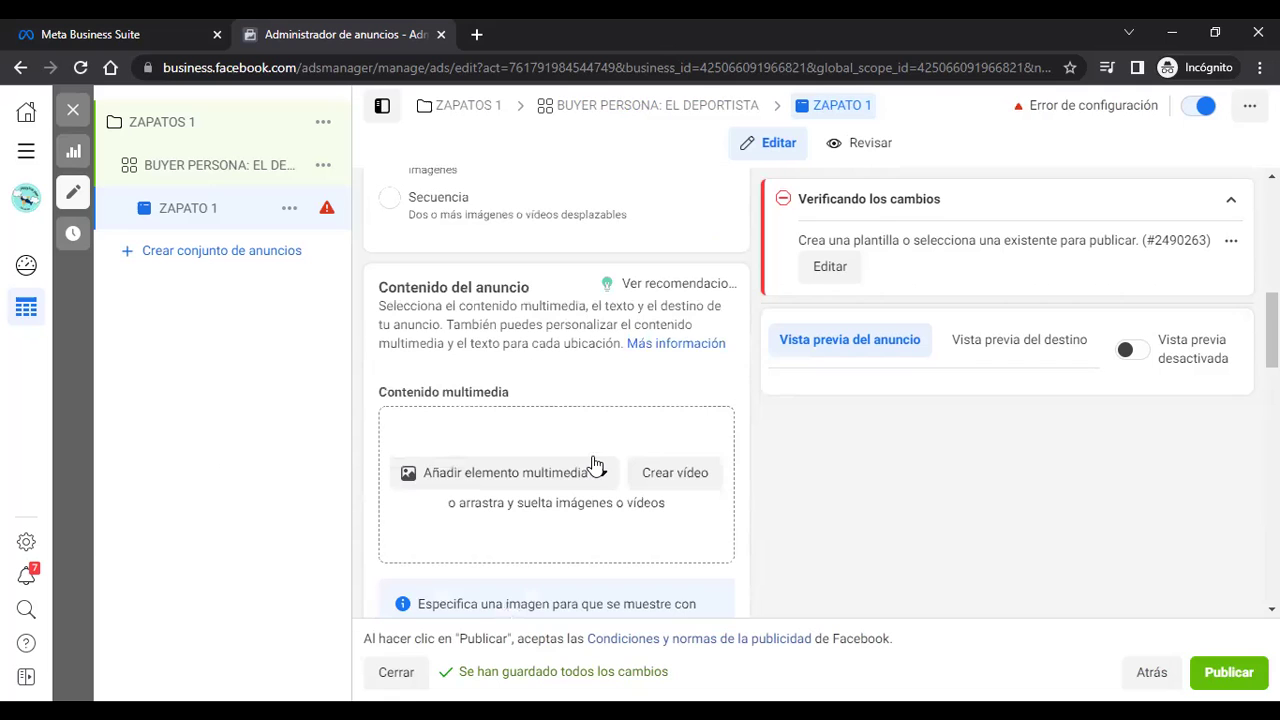
{"action": "scroll", "coordinate": [594, 463], "scroll_direction": "down", "scroll_amount": 2}
{"action": "scroll", "coordinate": [590, 463], "scroll_direction": "down", "scroll_amount": 2}
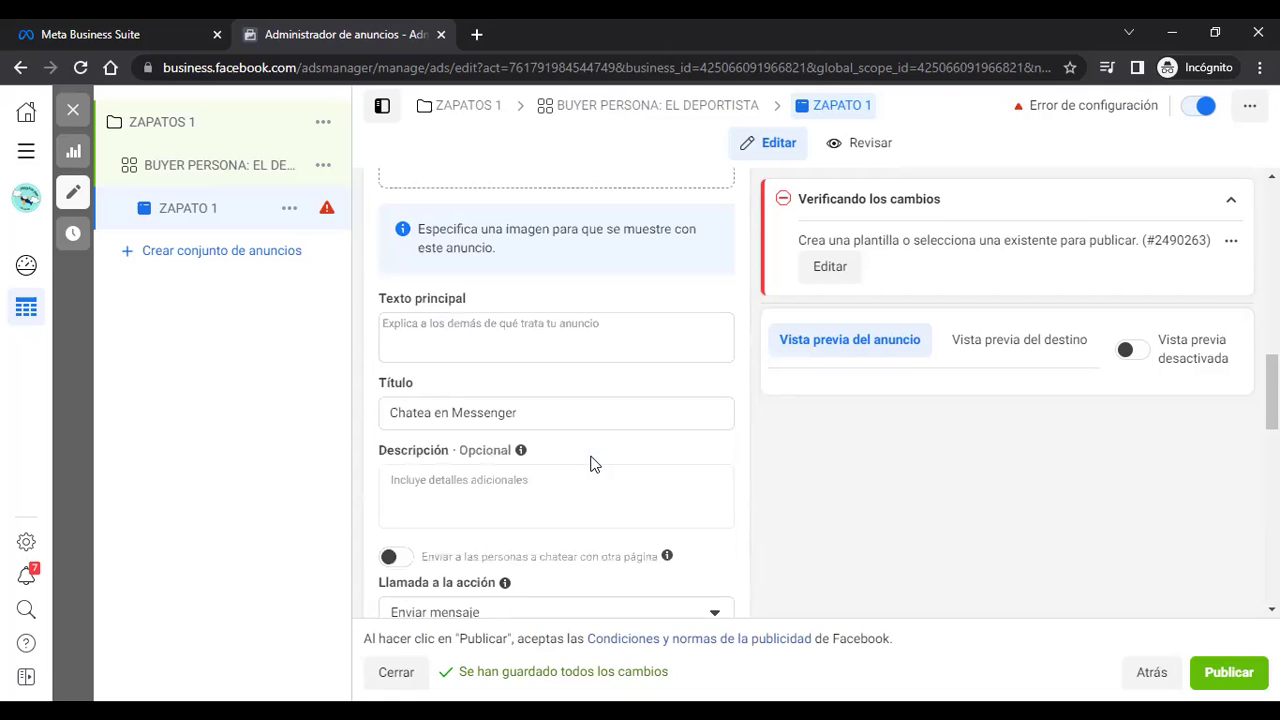
{"action": "scroll", "coordinate": [590, 463], "scroll_direction": "down", "scroll_amount": 2}
{"action": "scroll", "coordinate": [587, 463], "scroll_direction": "down", "scroll_amount": 5}
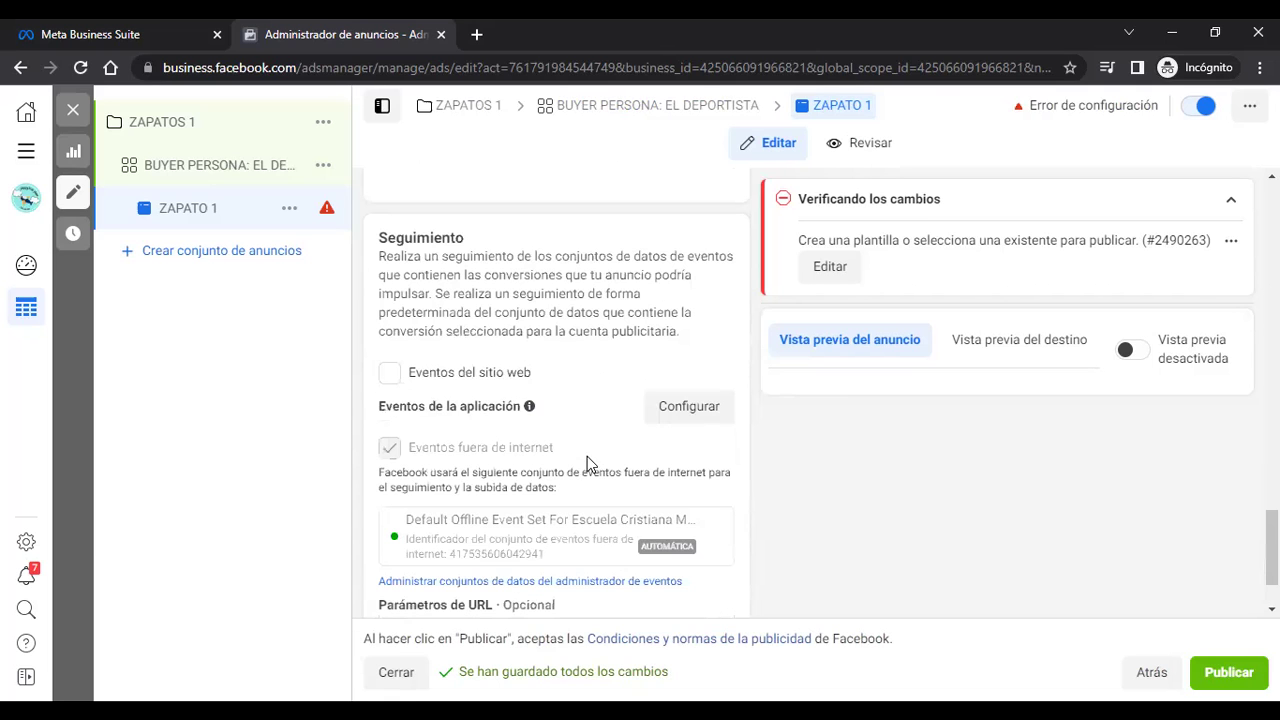
{"action": "scroll", "coordinate": [569, 447], "scroll_direction": "down", "scroll_amount": 1}
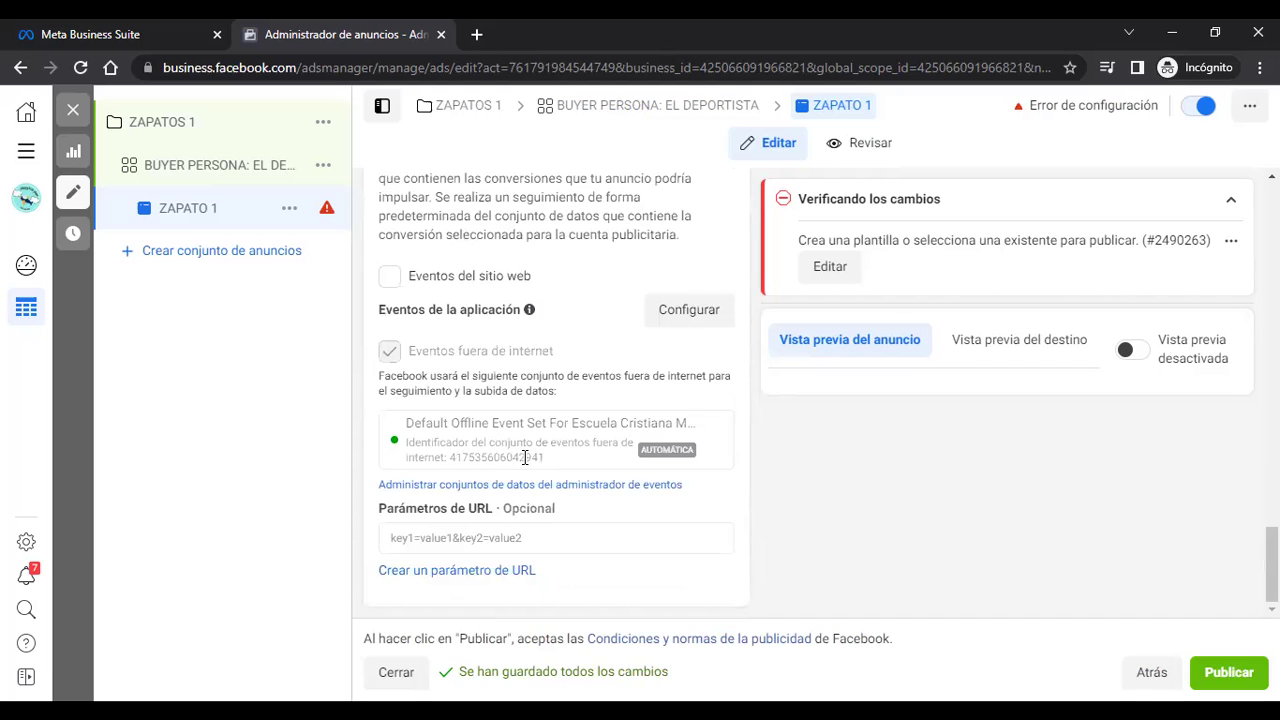
{"action": "scroll", "coordinate": [729, 535], "scroll_direction": "up", "scroll_amount": 1}
{"action": "scroll", "coordinate": [729, 539], "scroll_direction": "up", "scroll_amount": 3}
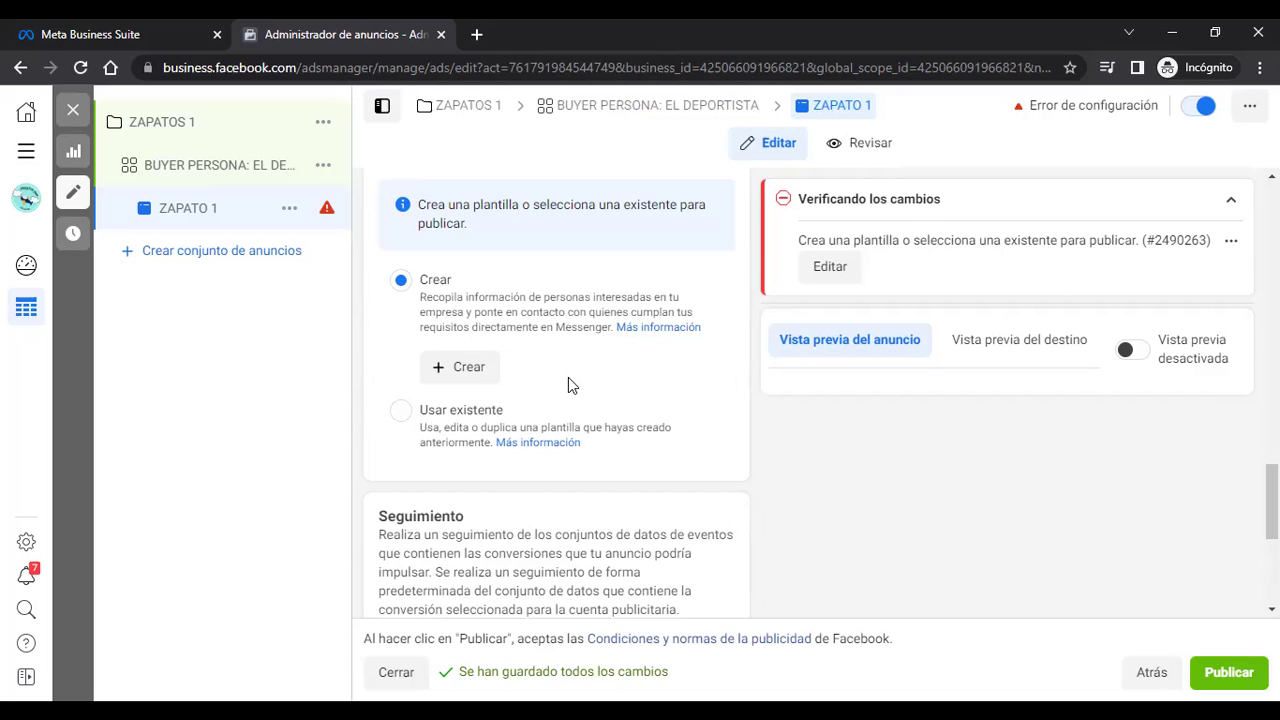
{"action": "scroll", "coordinate": [565, 383], "scroll_direction": "up", "scroll_amount": 5}
{"action": "scroll", "coordinate": [560, 380], "scroll_direction": "up", "scroll_amount": 5}
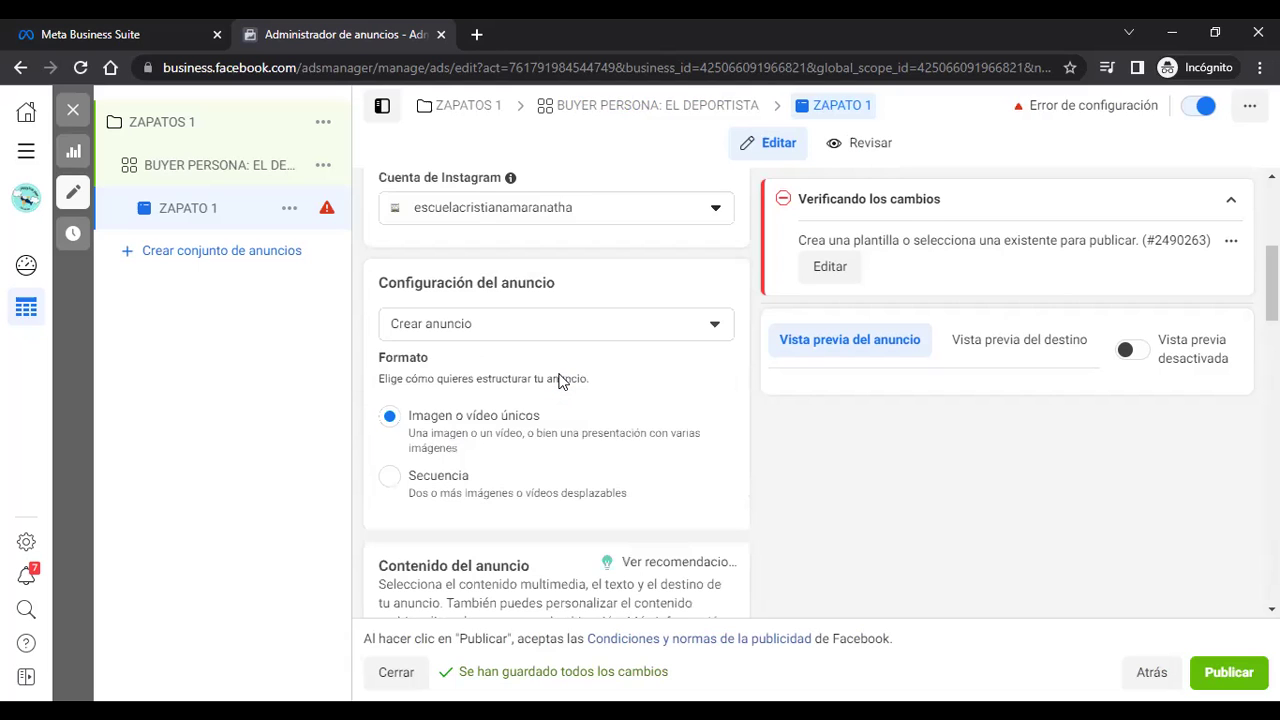
{"action": "scroll", "coordinate": [560, 380], "scroll_direction": "up", "scroll_amount": 2}
{"action": "scroll", "coordinate": [553, 544], "scroll_direction": "up", "scroll_amount": 2}
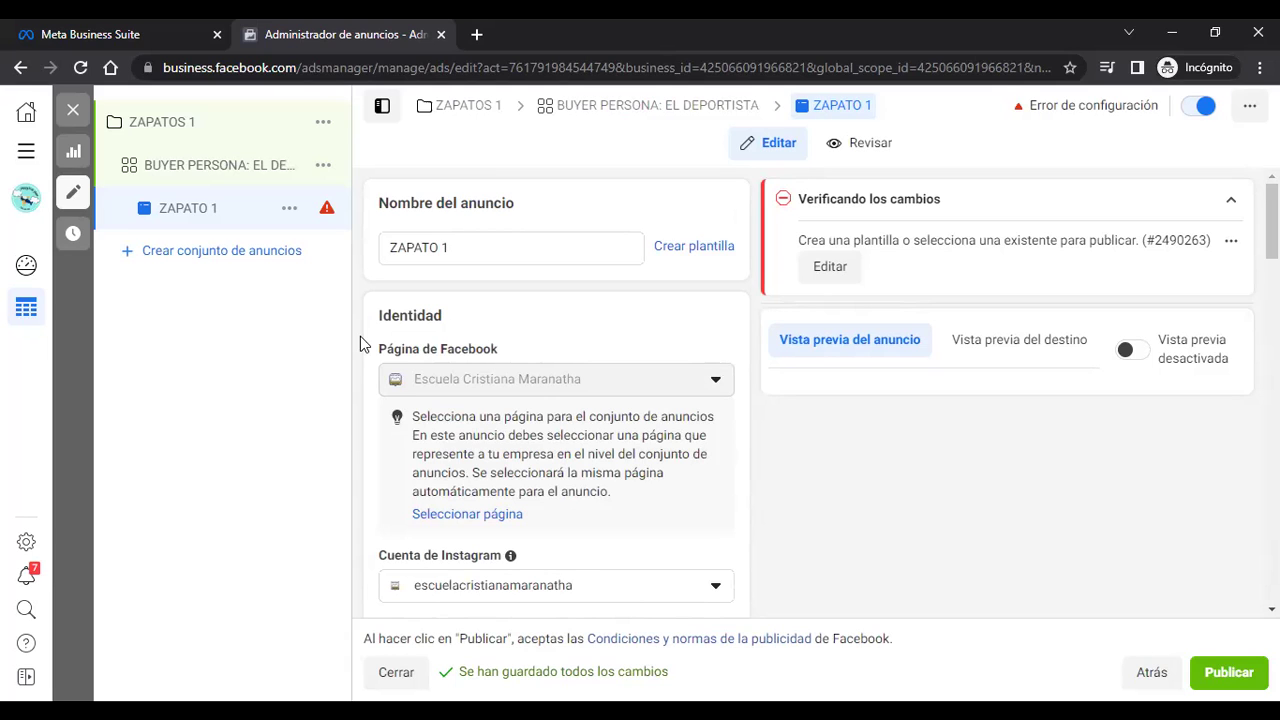
Step: Upload the video ¿BUSCAS ZAPATOS A BUEN PRECIO.mp4 from the desktop's IYM folder as the ad's media content
{"action": "scroll", "coordinate": [713, 345], "scroll_direction": "down", "scroll_amount": 3}
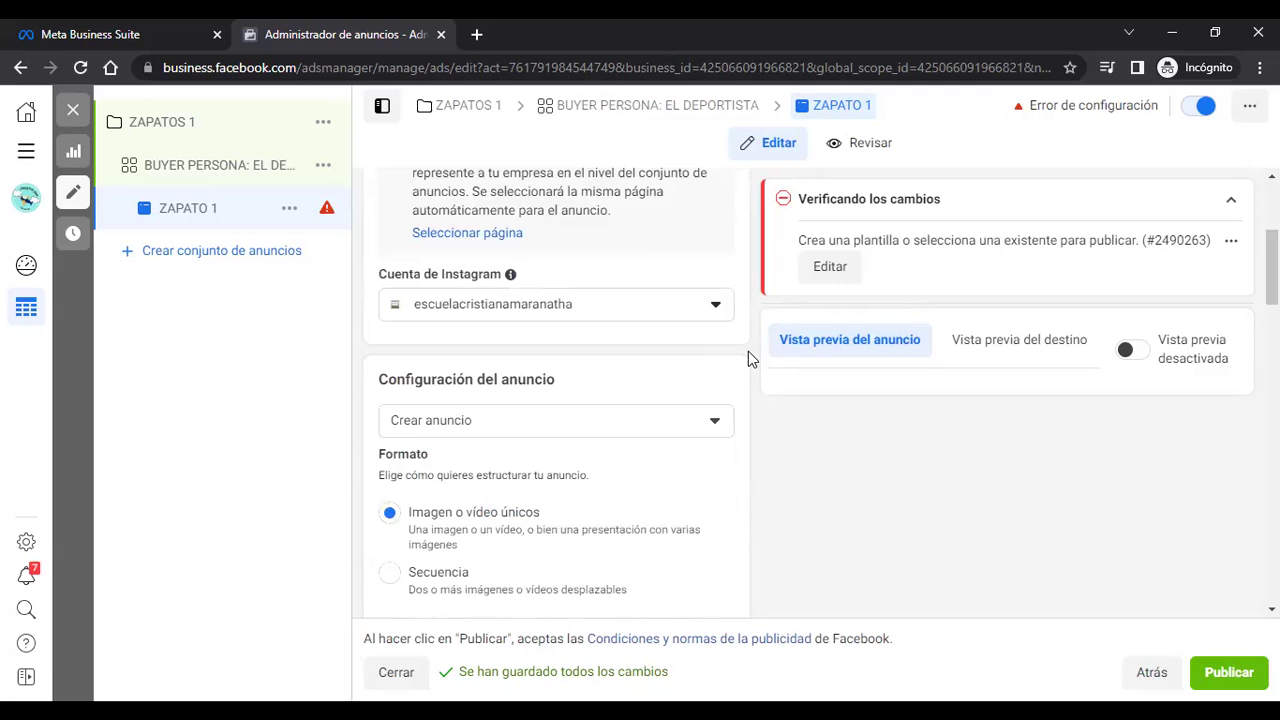
{"action": "scroll", "coordinate": [746, 351], "scroll_direction": "down", "scroll_amount": 2}
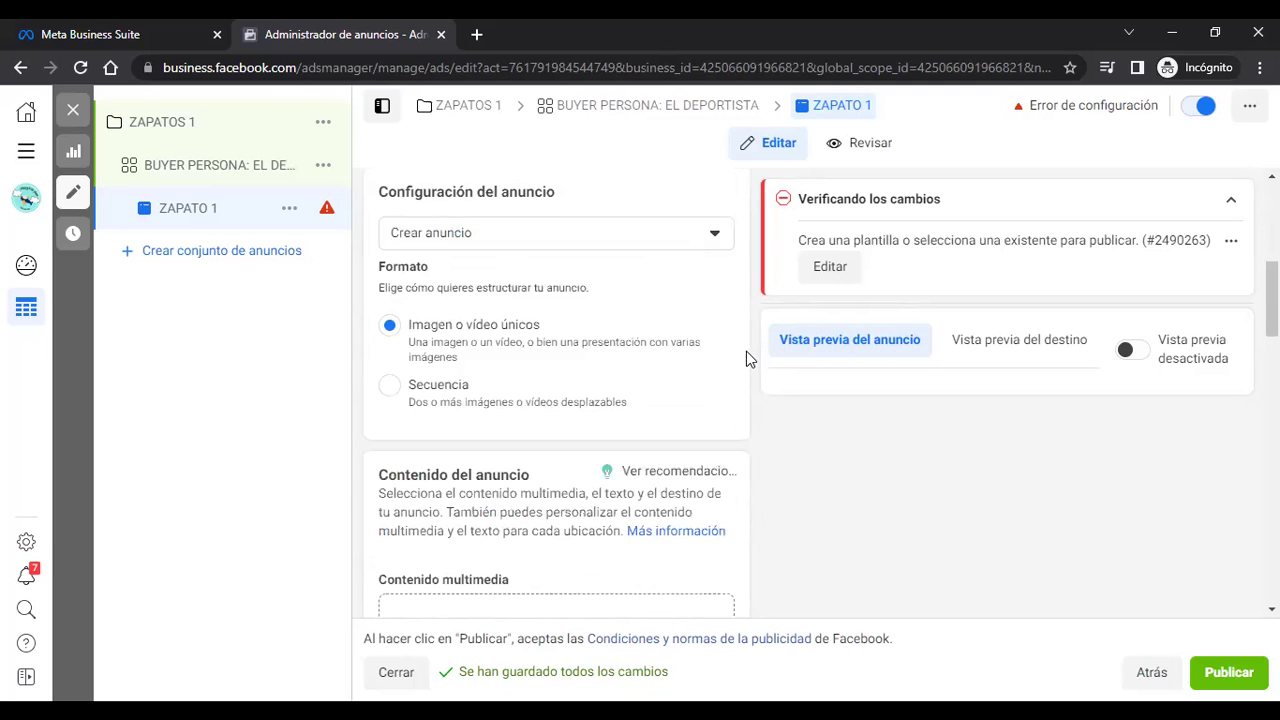
{"action": "scroll", "coordinate": [521, 302], "scroll_direction": "down", "scroll_amount": 1}
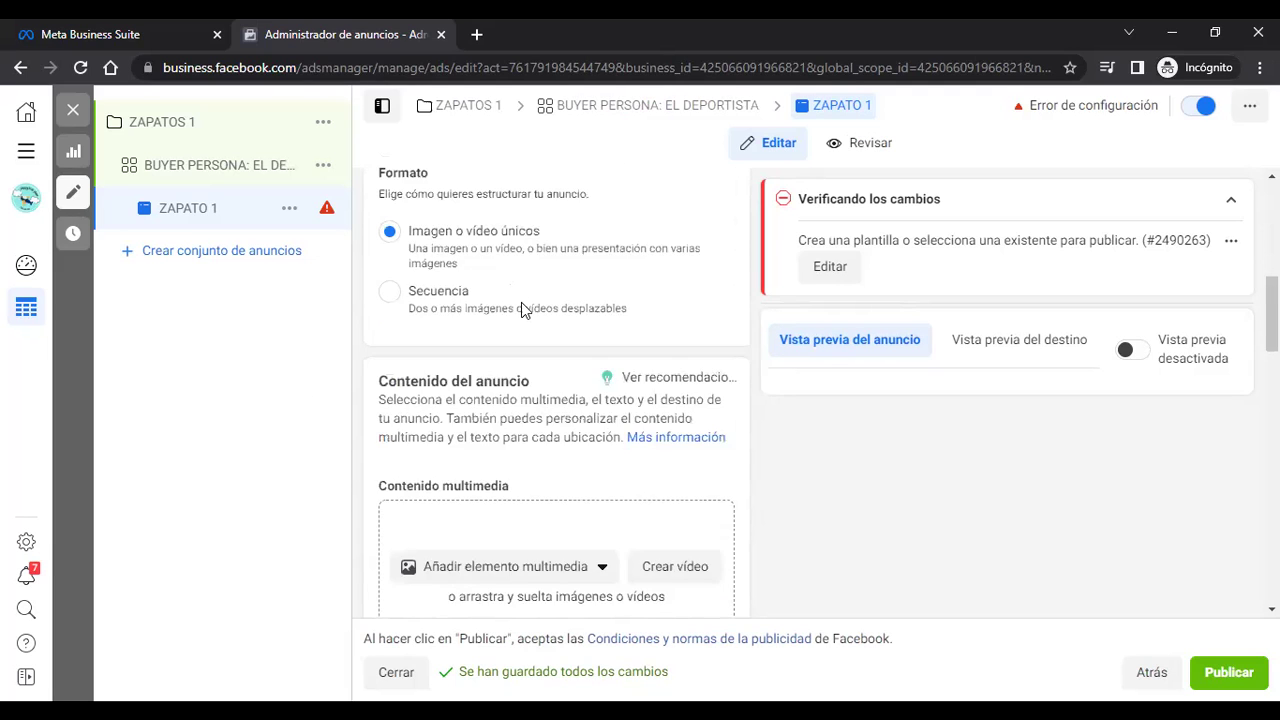
{"action": "scroll", "coordinate": [622, 395], "scroll_direction": "down", "scroll_amount": 2}
{"action": "scroll", "coordinate": [590, 292], "scroll_direction": "down", "scroll_amount": 1}
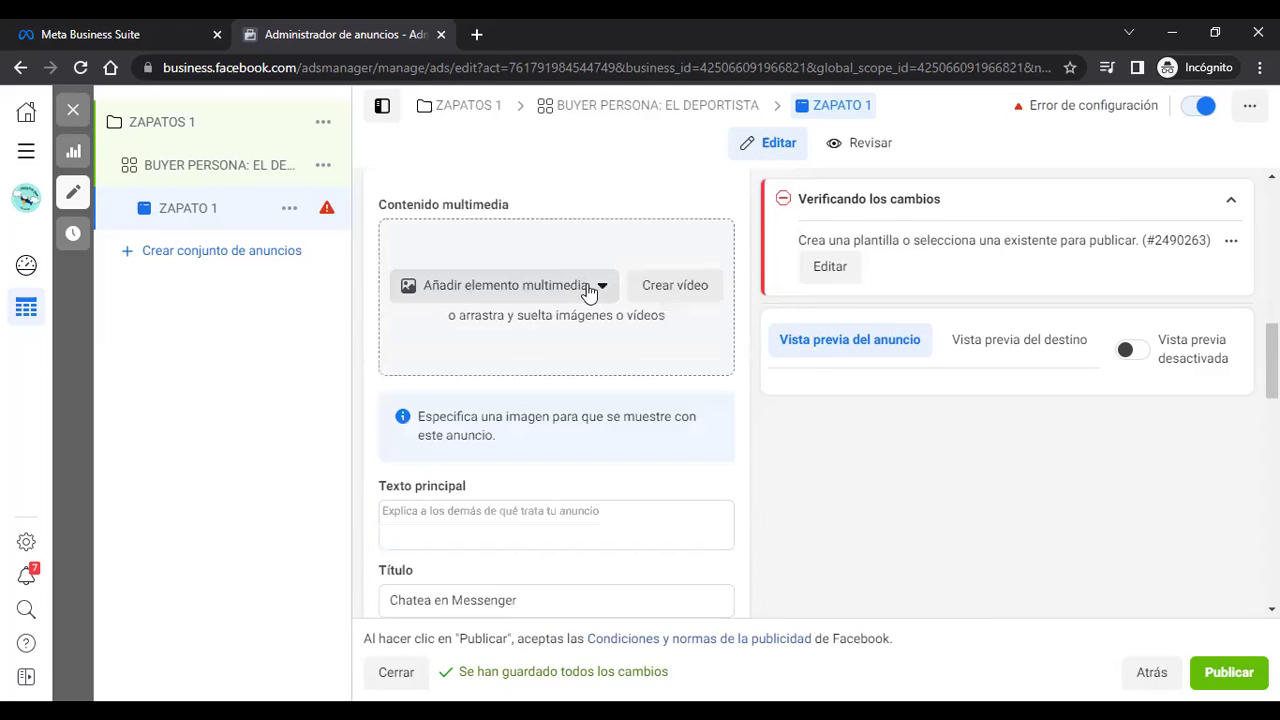
{"action": "left_click", "coordinate": [553, 292]}
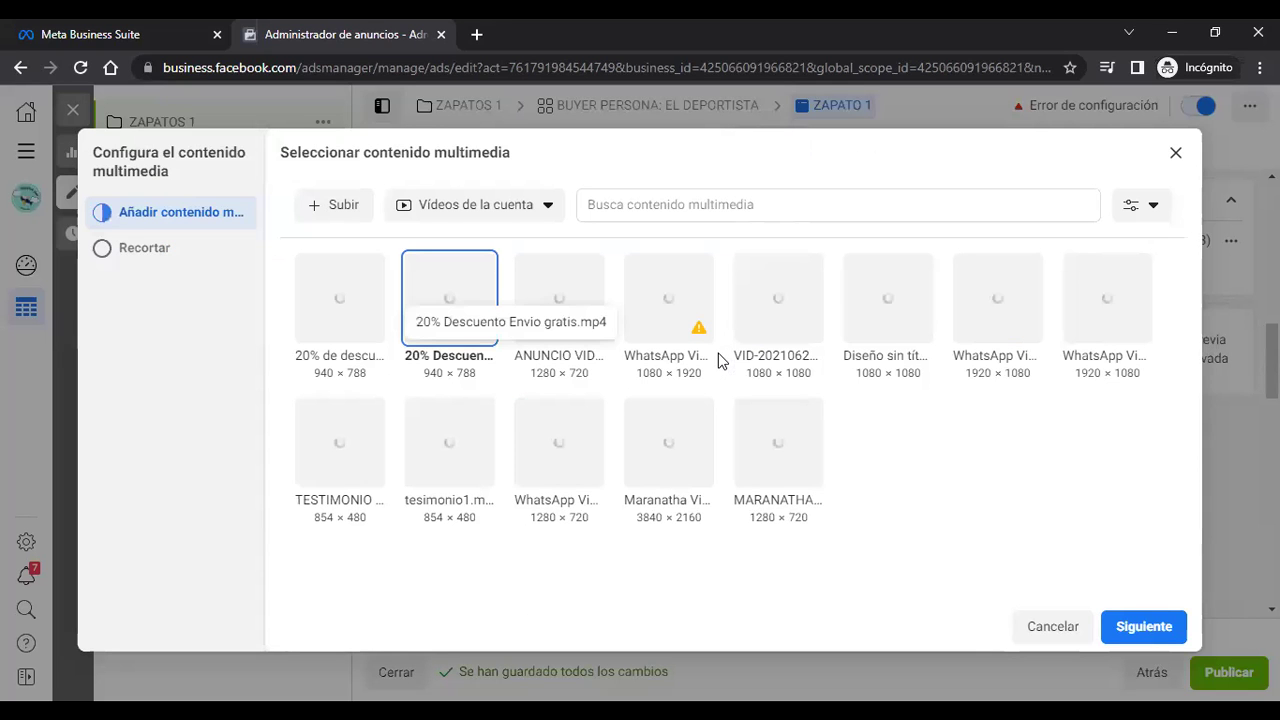
{"action": "left_click", "coordinate": [335, 210]}
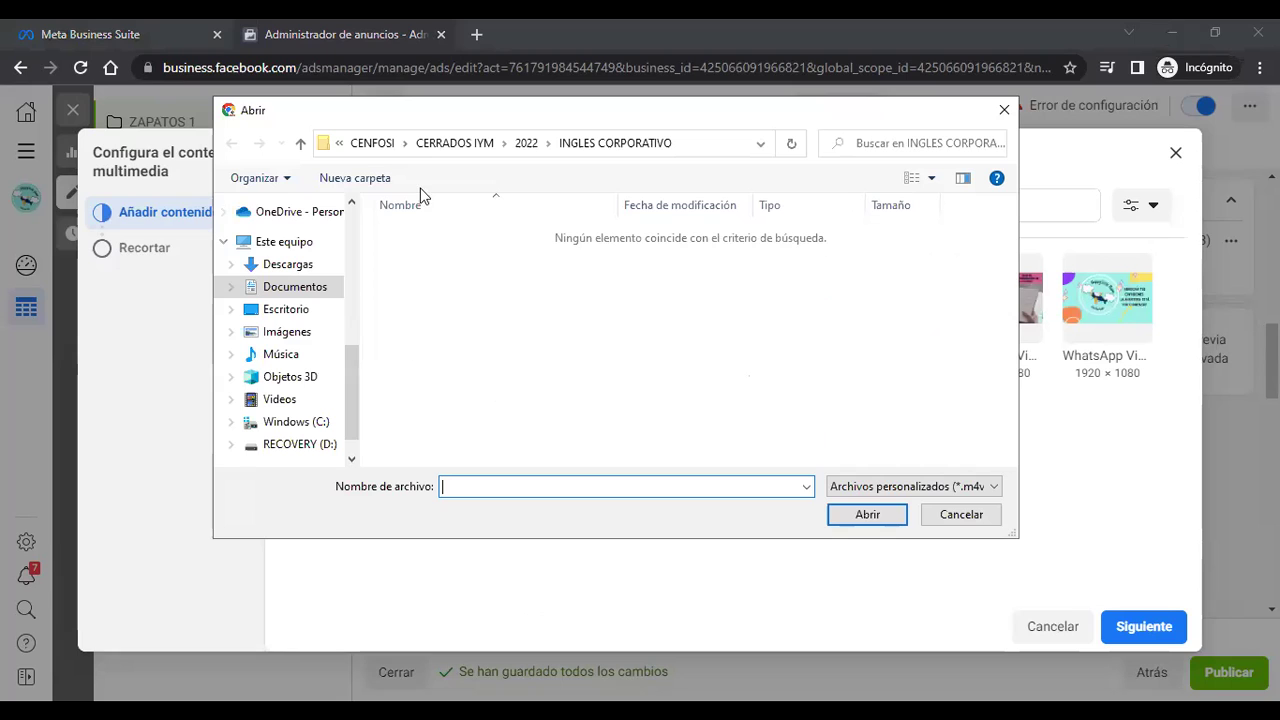
{"action": "left_click", "coordinate": [295, 313]}
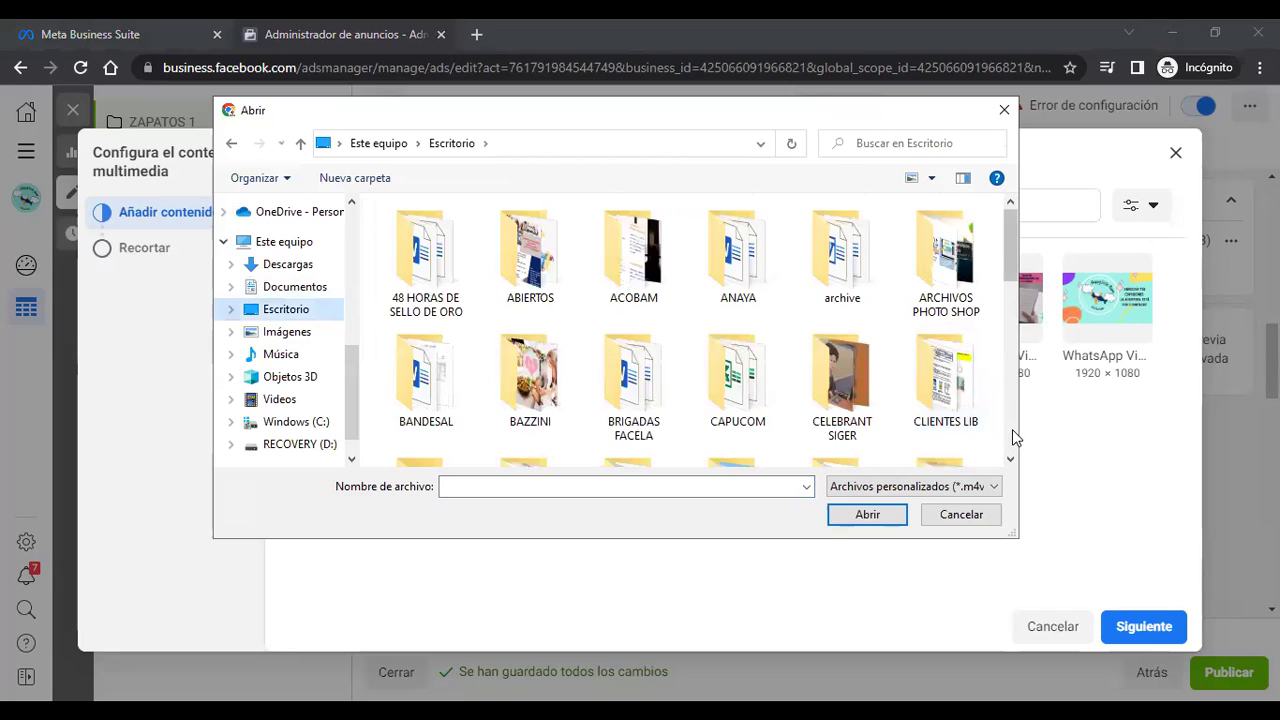
{"action": "scroll", "coordinate": [1012, 429], "scroll_direction": "down", "scroll_amount": 3}
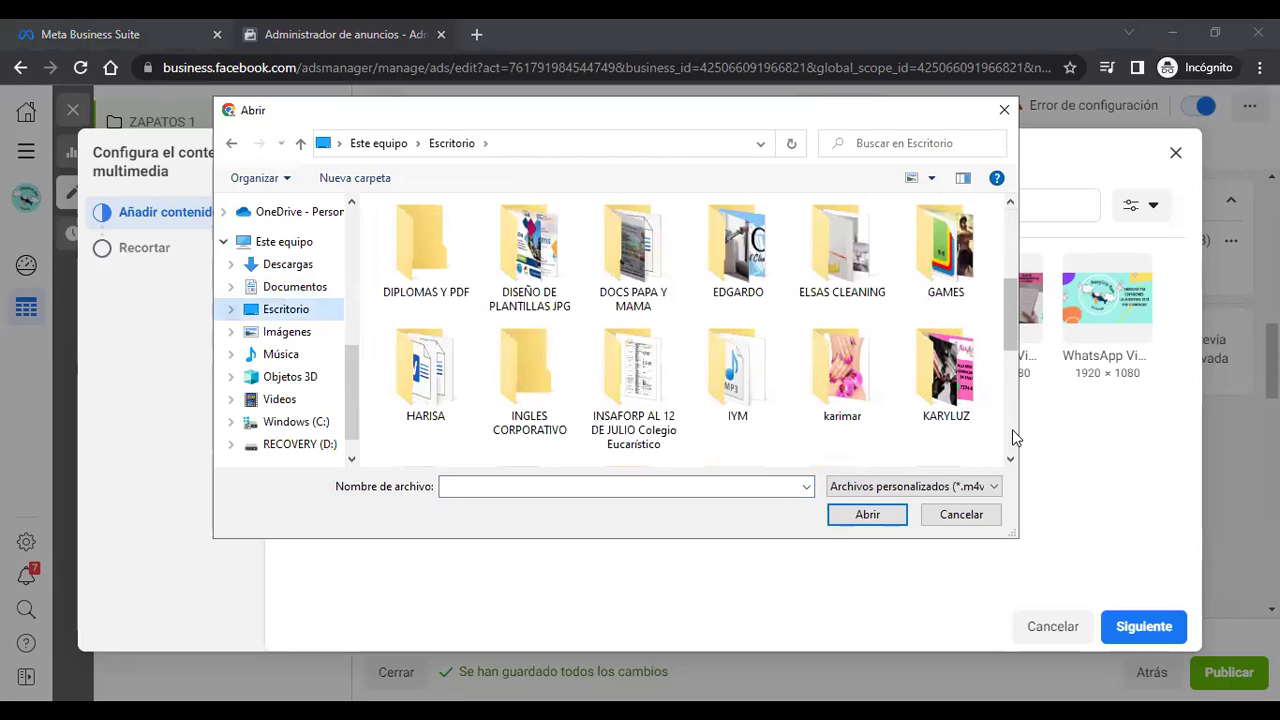
{"action": "left_click", "coordinate": [731, 342]}
{"action": "double_click", "coordinate": [731, 342]}
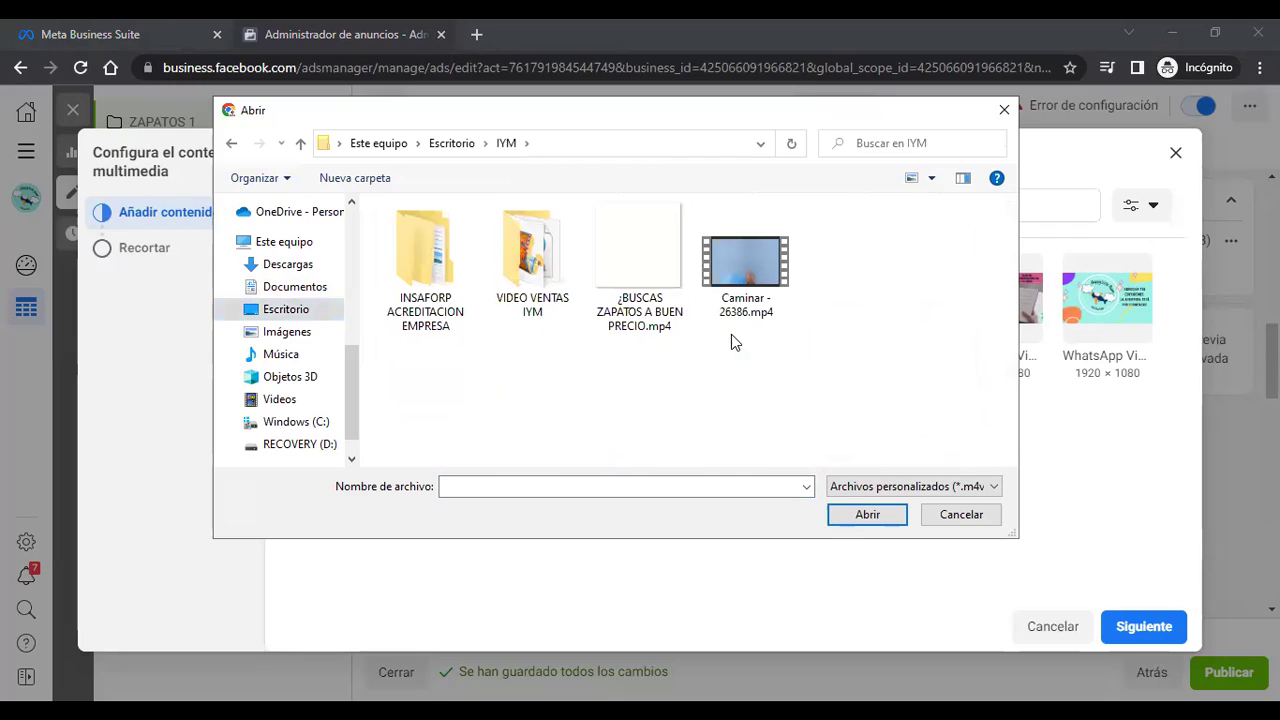
{"action": "left_click", "coordinate": [667, 251]}
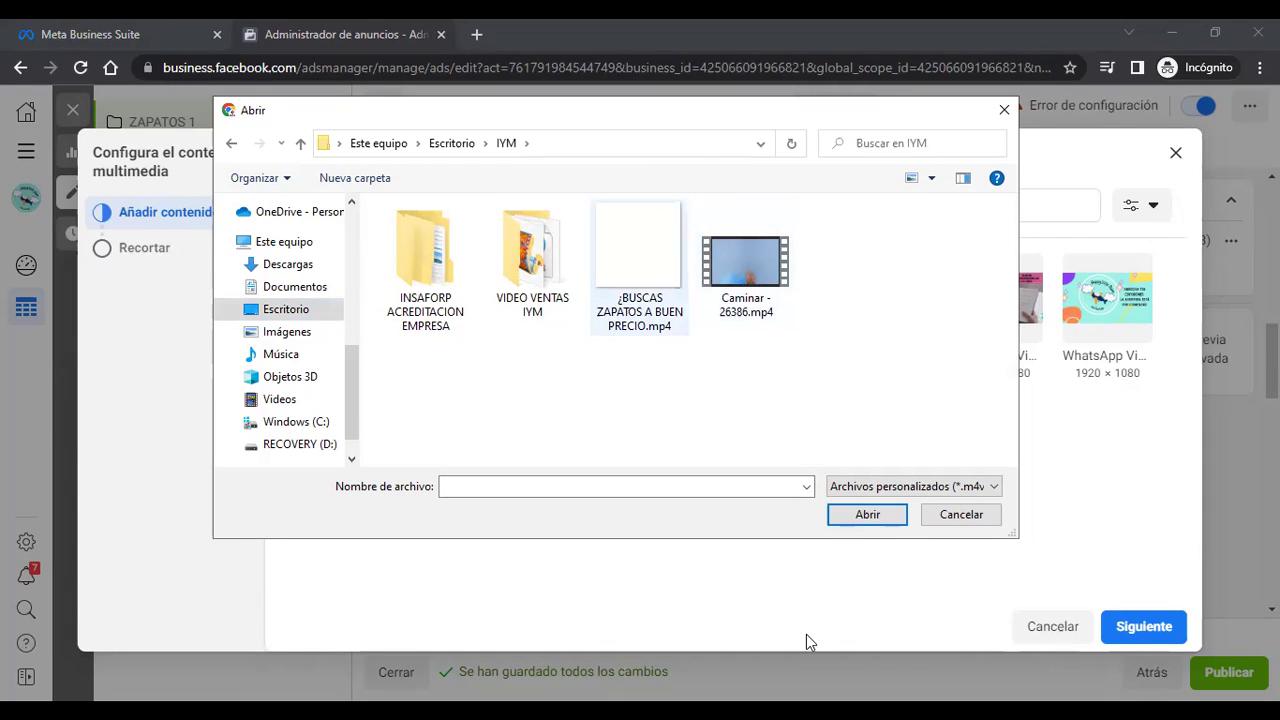
{"action": "left_click", "coordinate": [866, 515]}
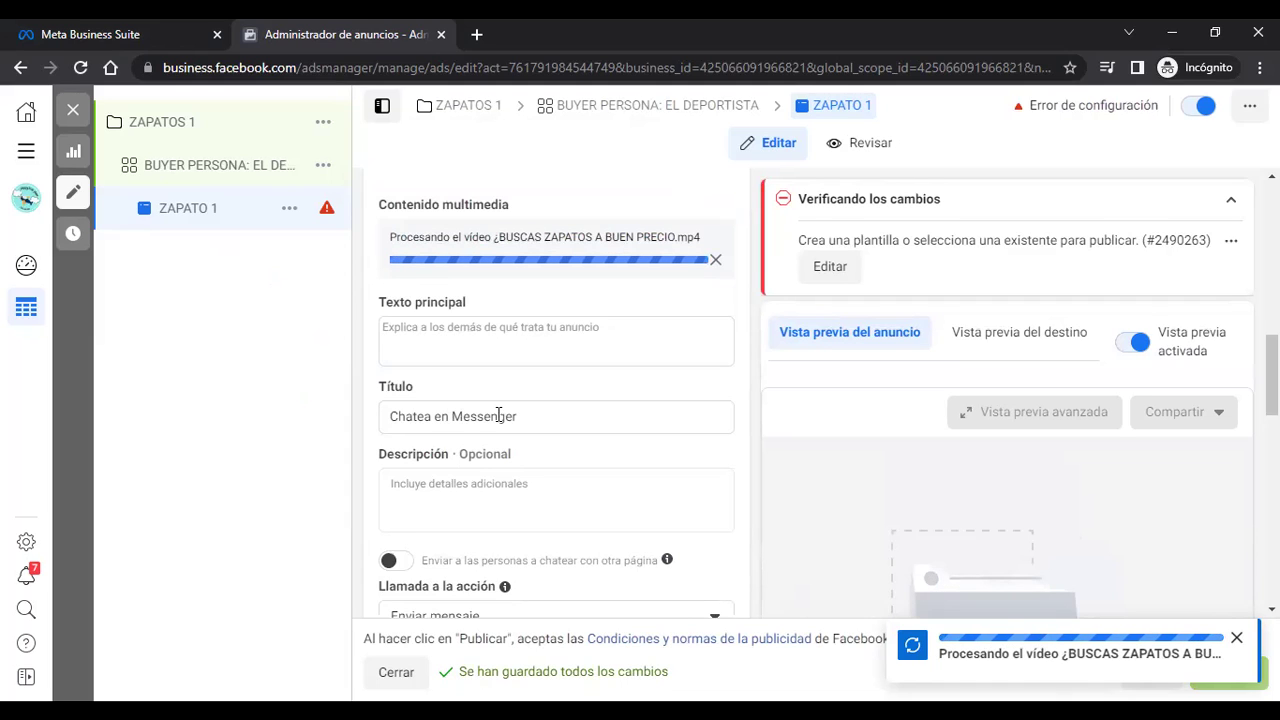
Step: Enter "¿Deseas zapatos a buen precio?" as the ad's primary text
{"action": "scroll", "coordinate": [510, 415], "scroll_direction": "up", "scroll_amount": 5}
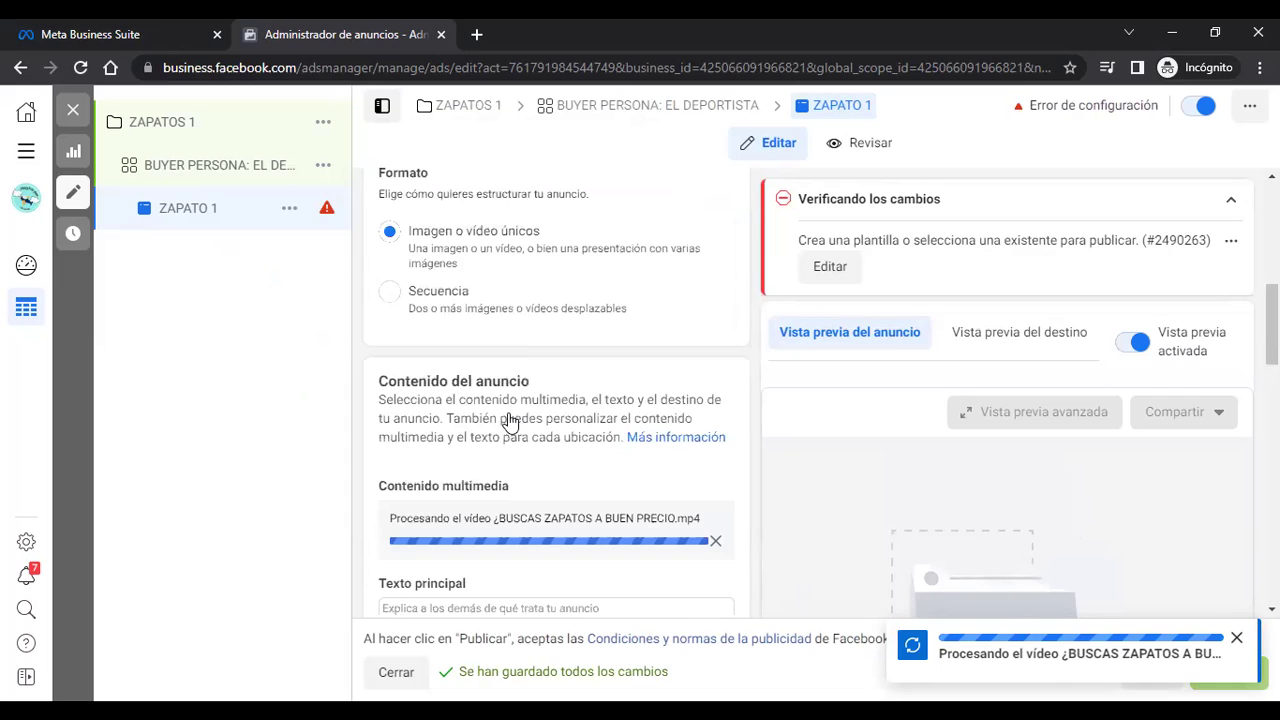
{"action": "scroll", "coordinate": [510, 420], "scroll_direction": "down", "scroll_amount": 5}
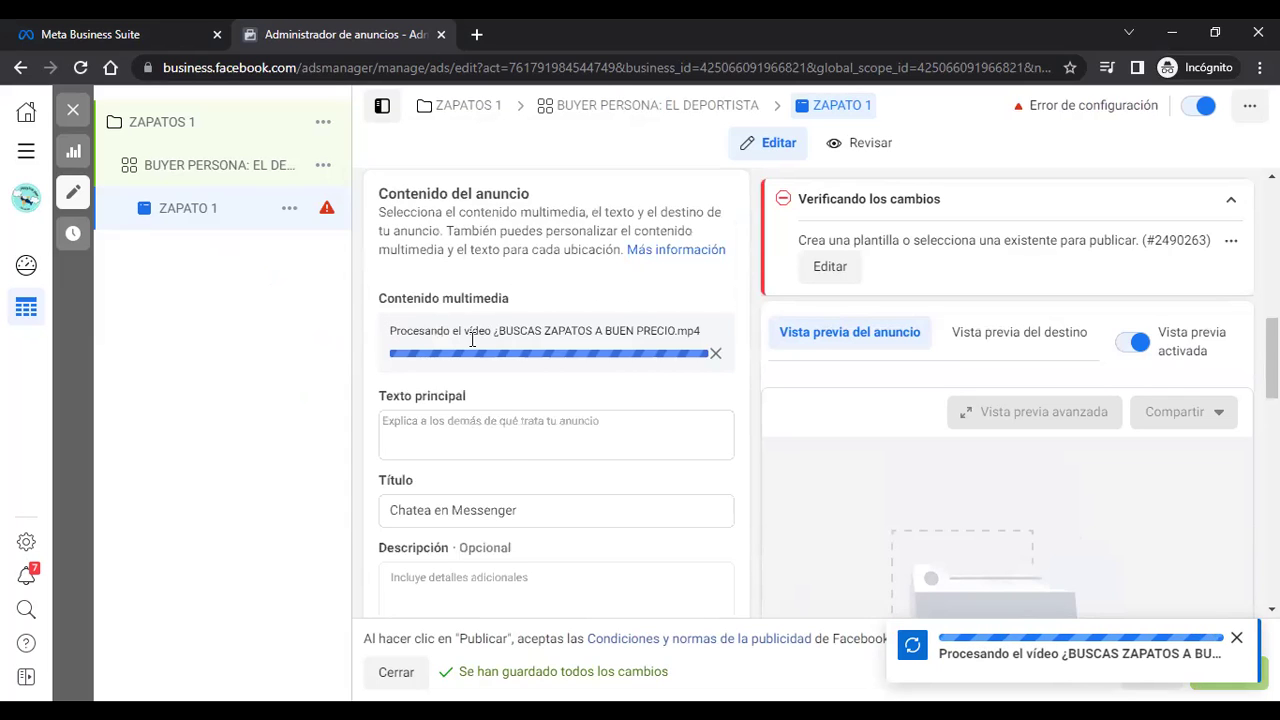
{"action": "left_click", "coordinate": [472, 339]}
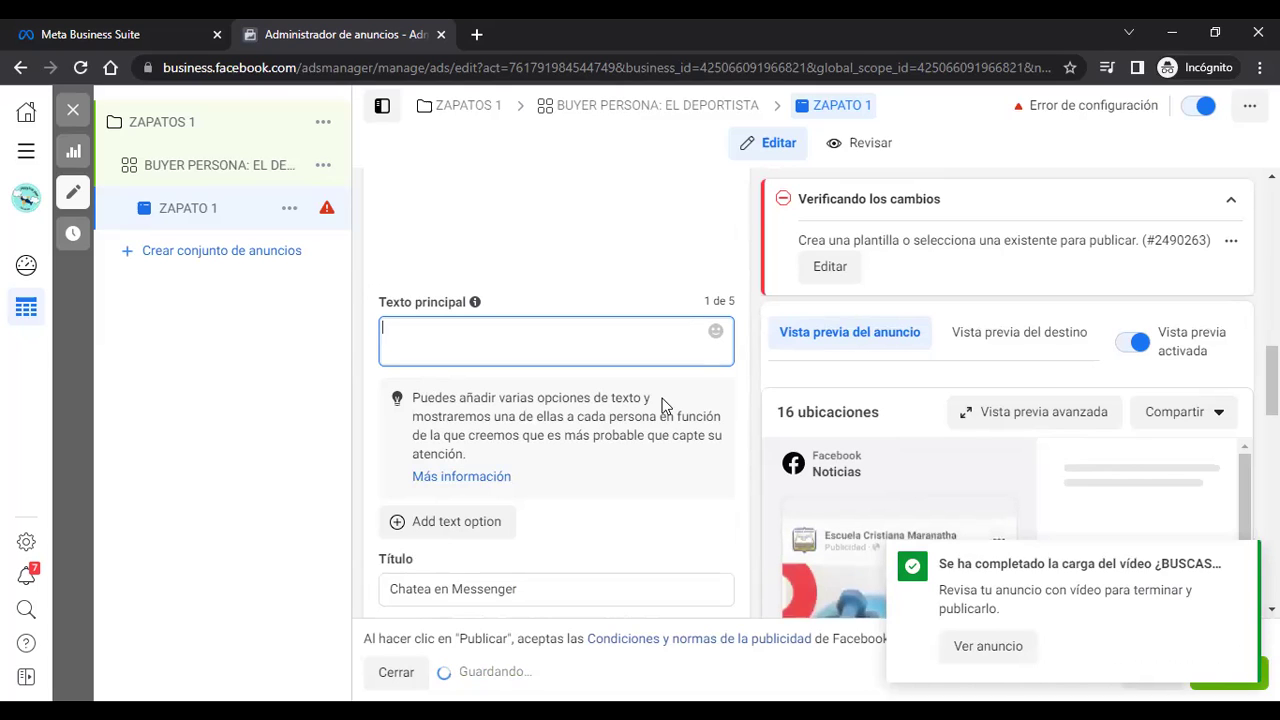
{"action": "type", "text": "¿"}
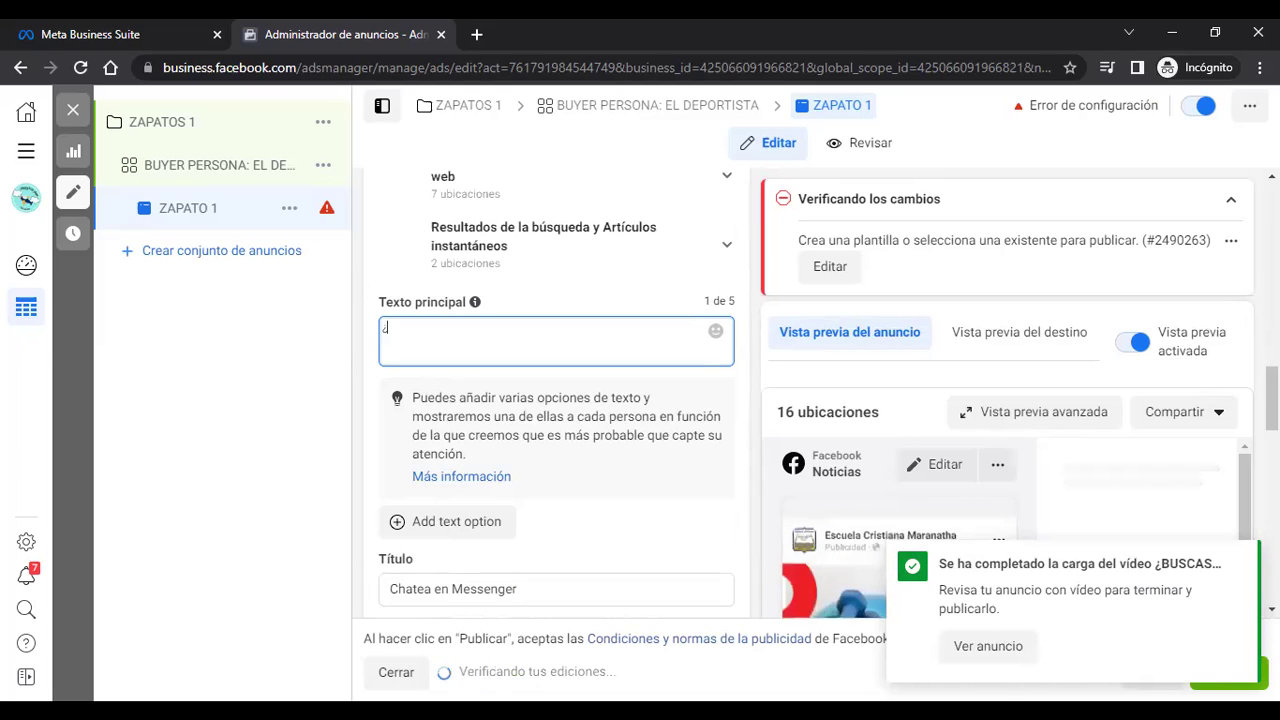
{"action": "type", "text": "Deseas "}
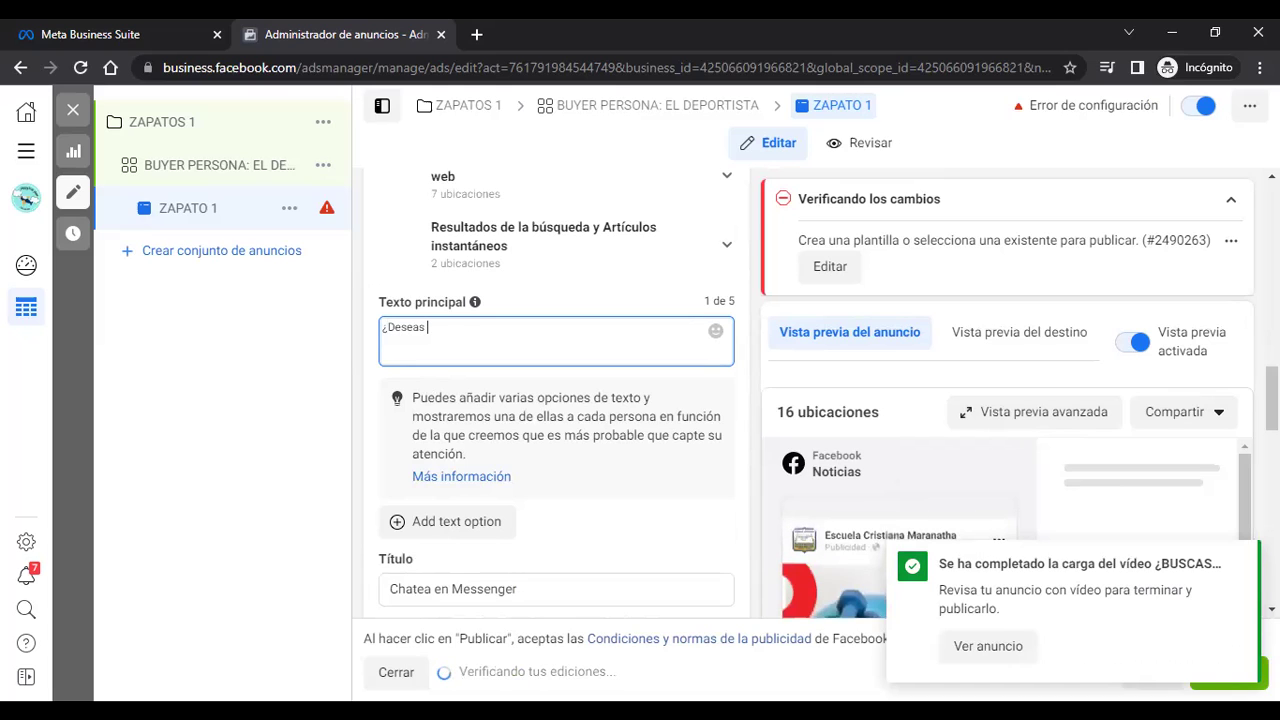
{"action": "type", "text": "zapatos "}
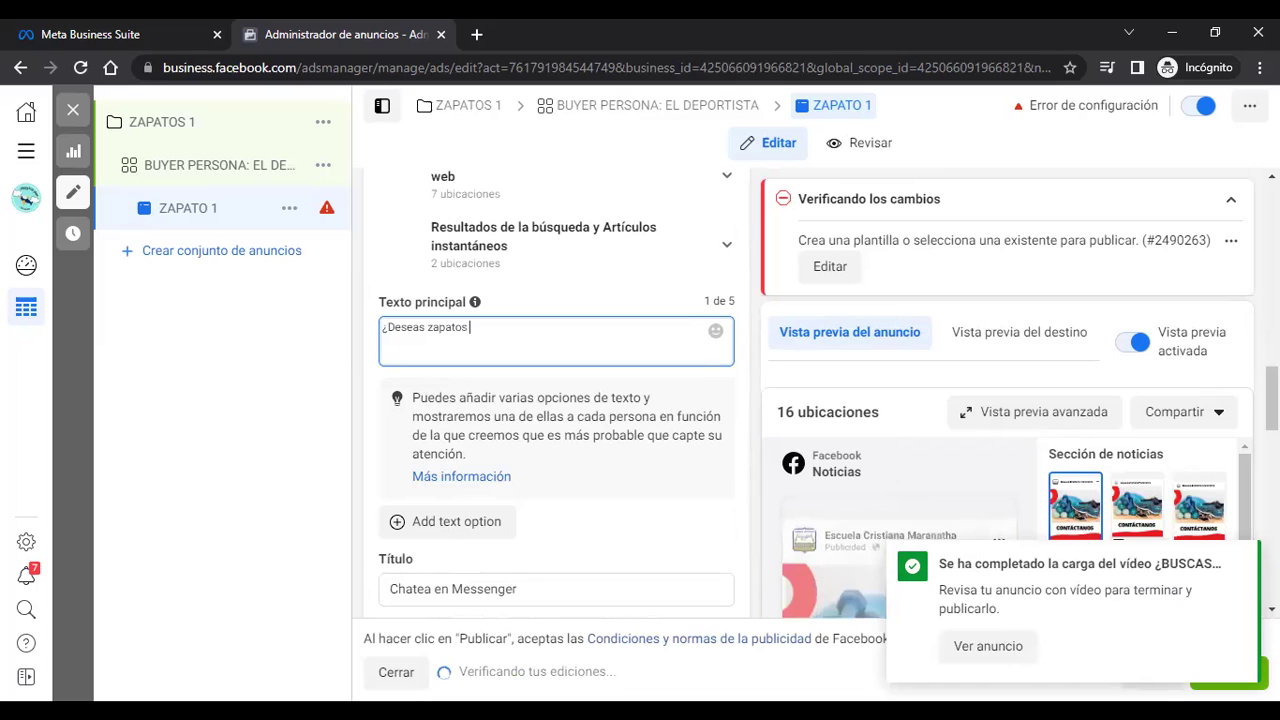
{"action": "type", "text": "a buen precio"}
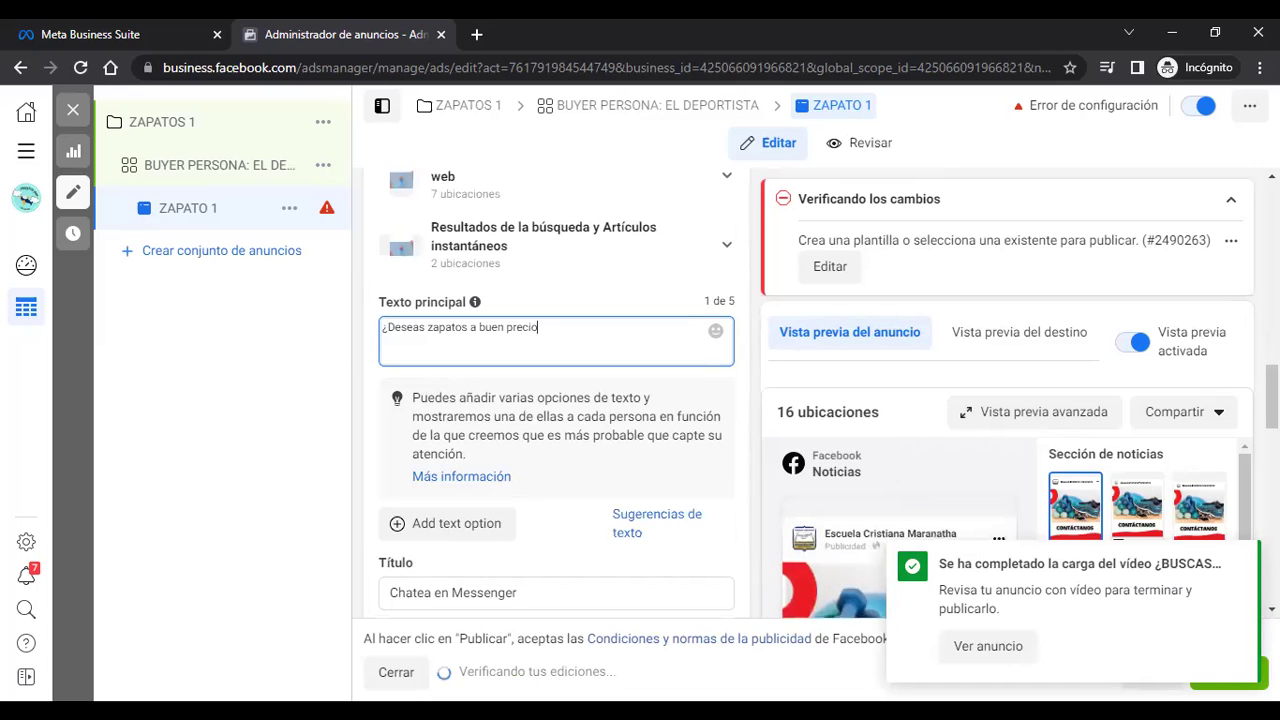
{"action": "type", "text": "?"}
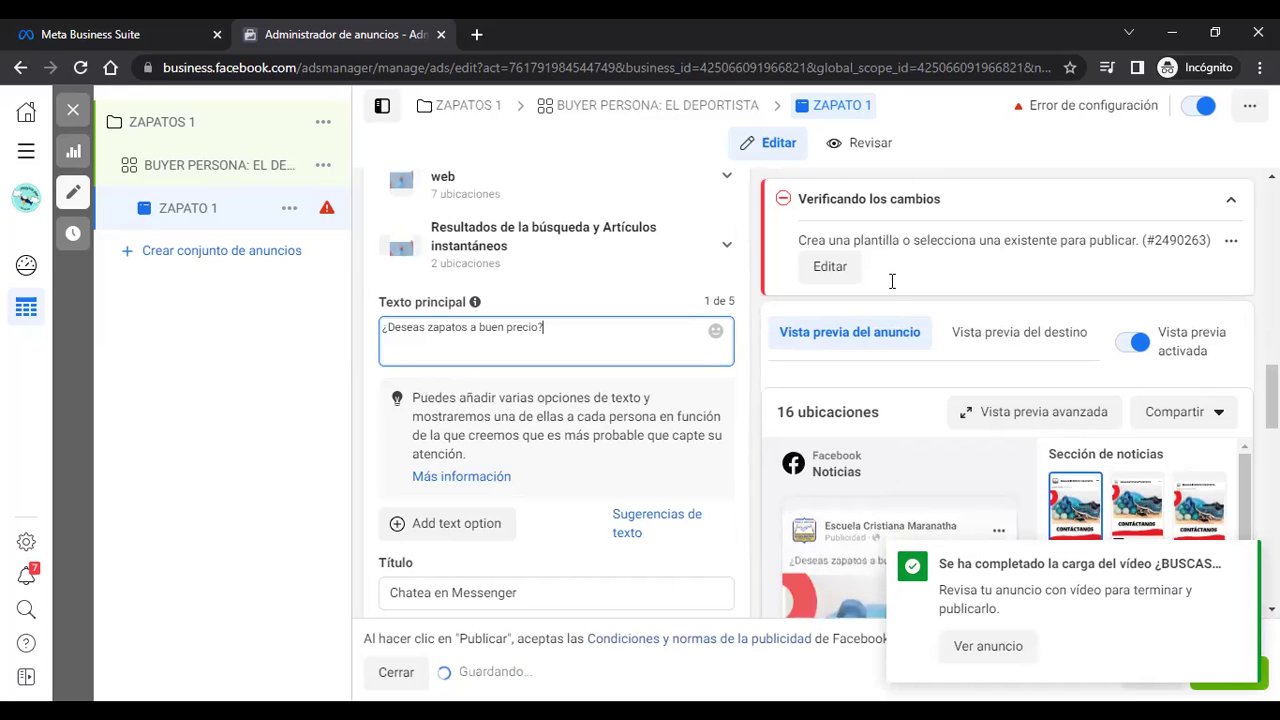
Step: Examine the ad's previews across the Facebook, Instagram and Messenger placements
{"action": "mouse_move", "coordinate": [950, 484]}
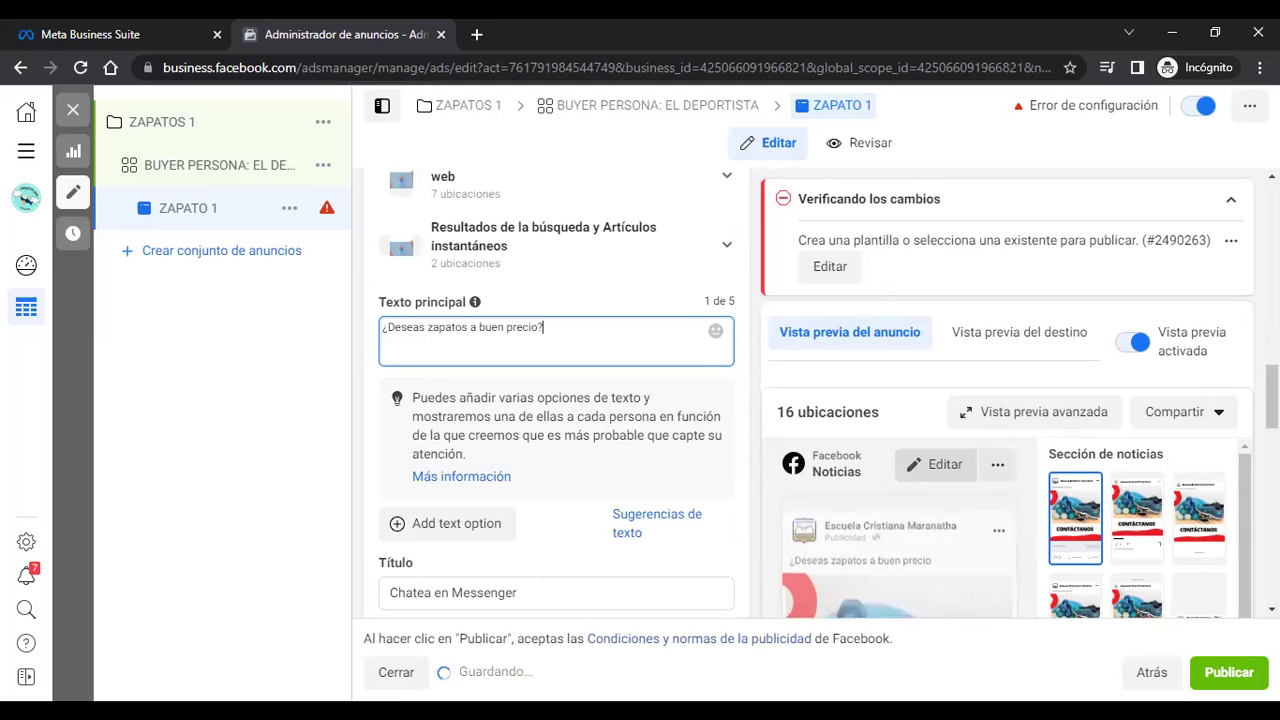
{"action": "scroll", "coordinate": [556, 400], "scroll_direction": "down", "scroll_amount": 2}
{"action": "scroll", "coordinate": [976, 537], "scroll_direction": "down", "scroll_amount": 2}
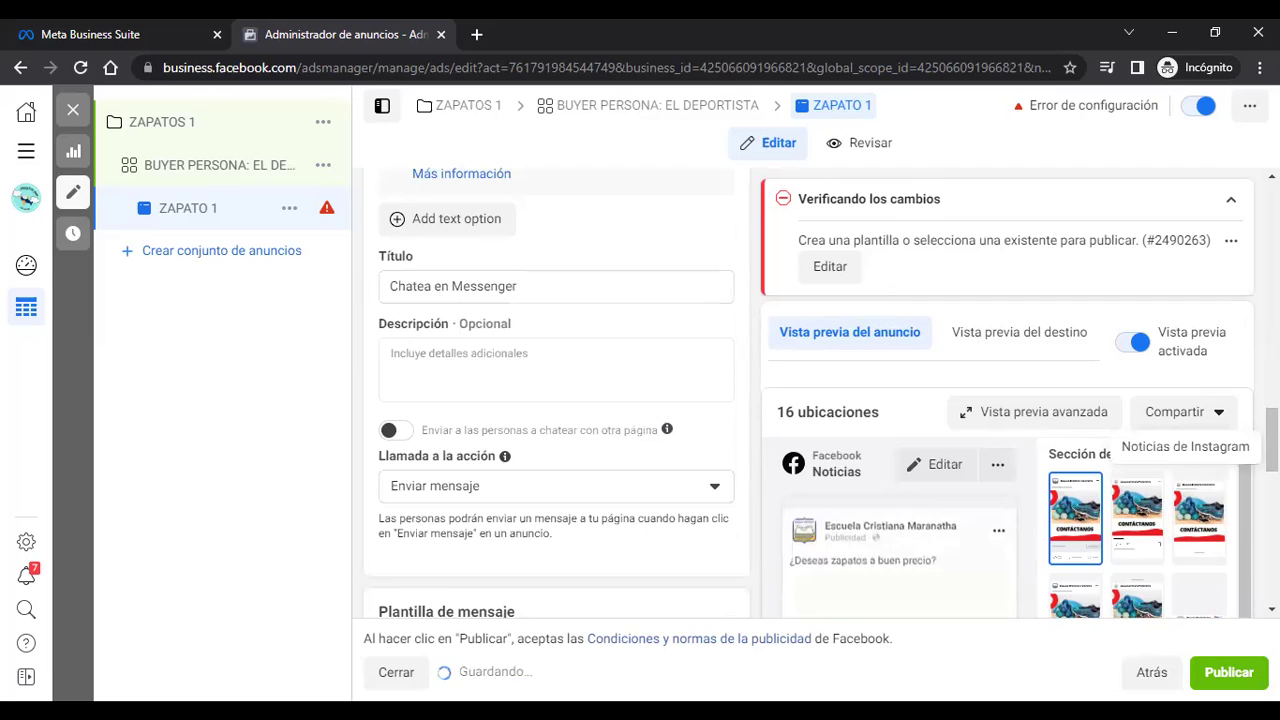
{"action": "scroll", "coordinate": [556, 400], "scroll_direction": "down", "scroll_amount": 2}
{"action": "scroll", "coordinate": [1000, 565], "scroll_direction": "down", "scroll_amount": 2}
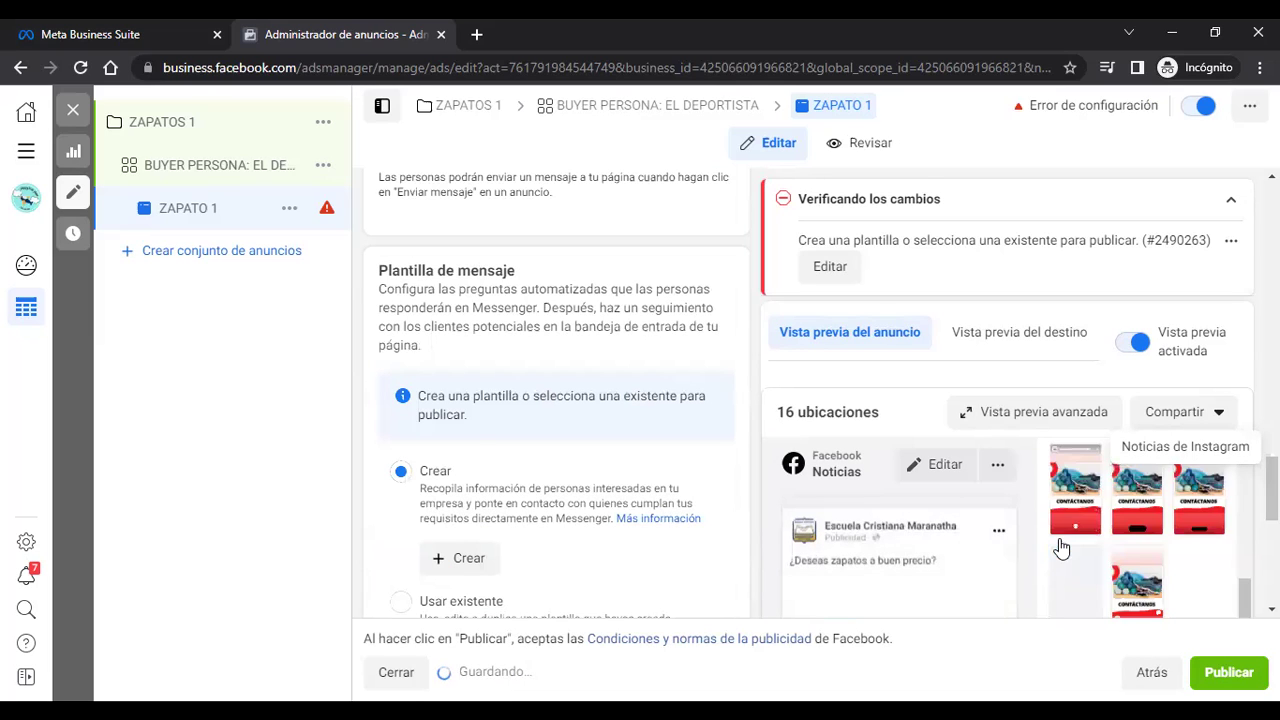
{"action": "scroll", "coordinate": [1187, 576], "scroll_direction": "down", "scroll_amount": 3}
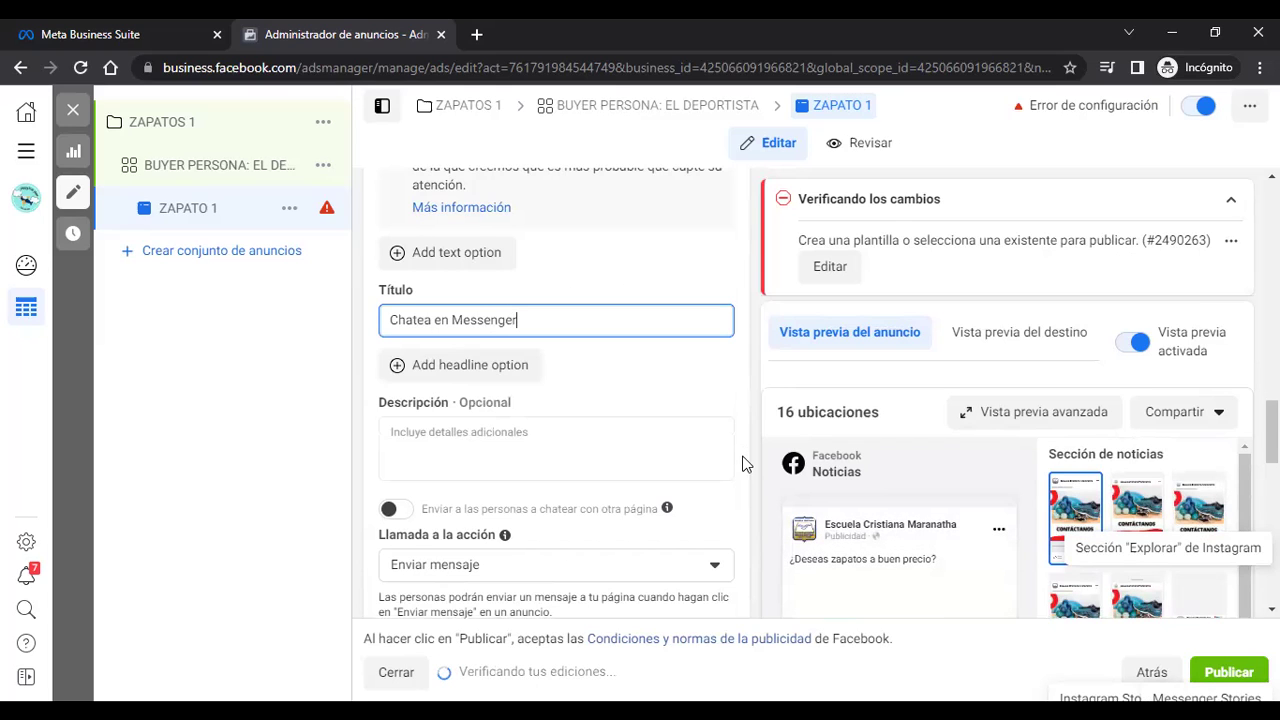
Step: Review the ad's headline, call to action, message template, tracking settings and news feed preview, ending at the ad name and identity settings
{"action": "scroll", "coordinate": [742, 463], "scroll_direction": "down", "scroll_amount": 3}
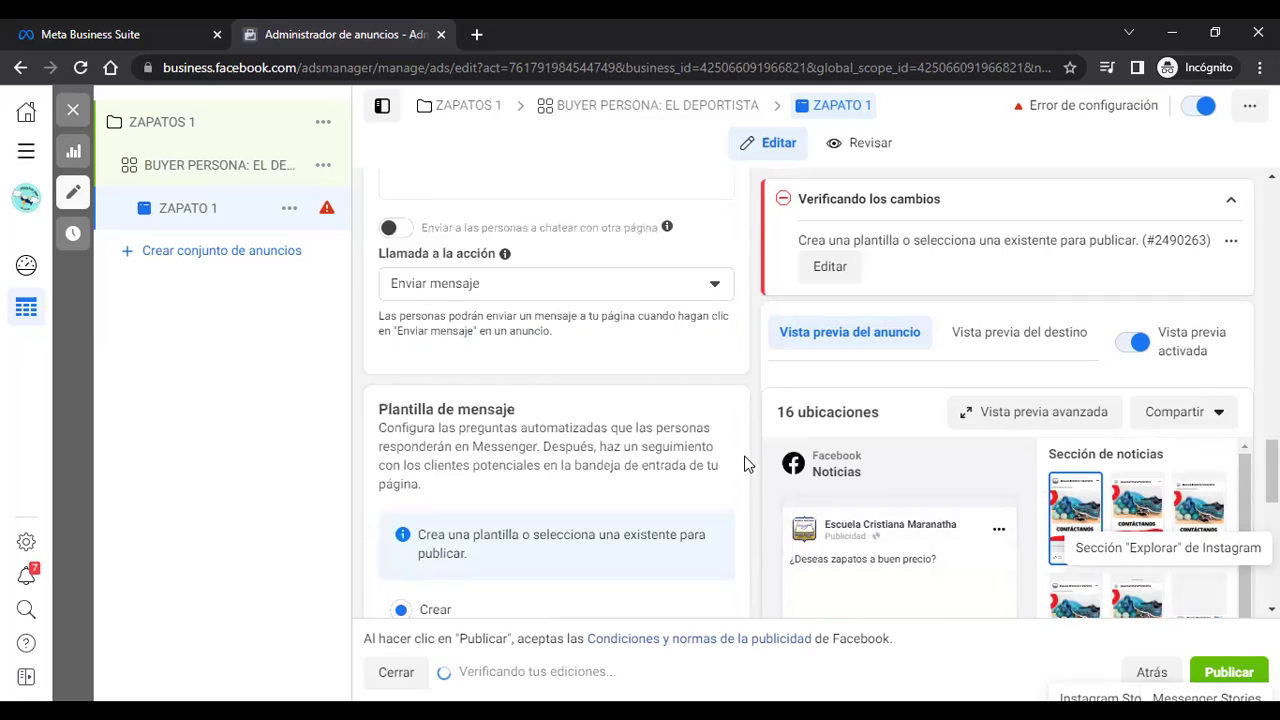
{"action": "scroll", "coordinate": [743, 463], "scroll_direction": "down", "scroll_amount": 4}
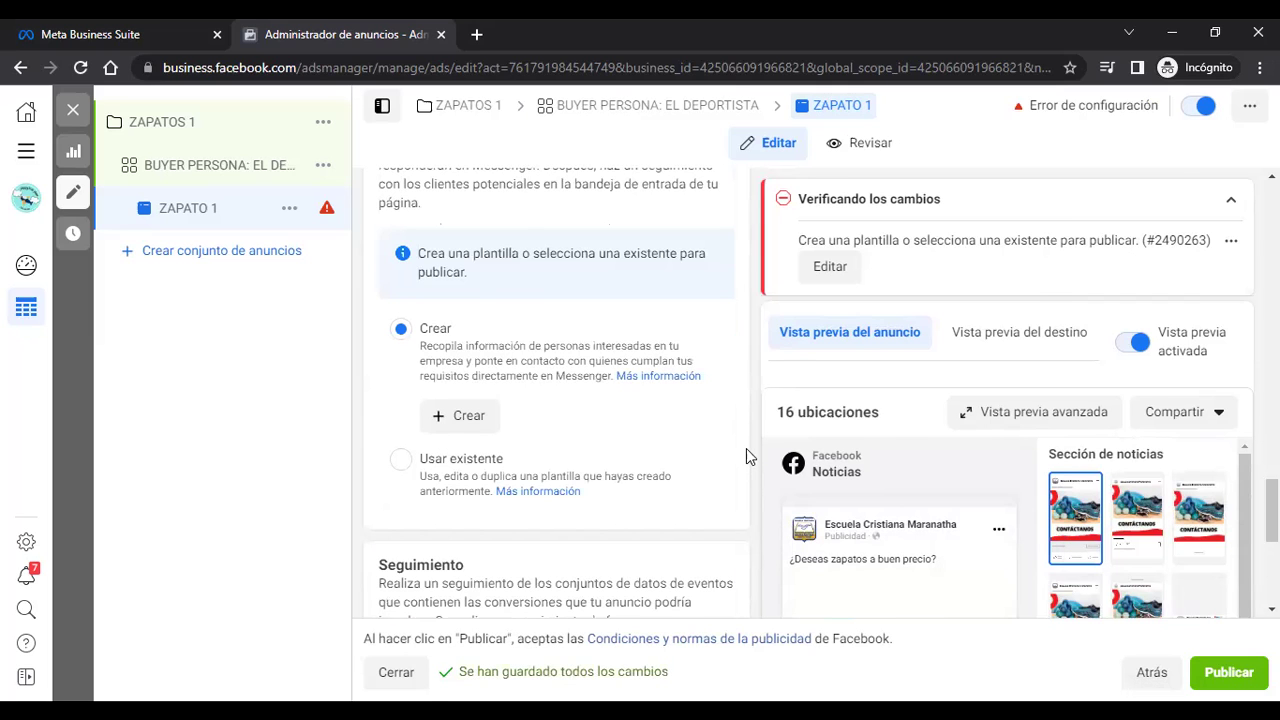
{"action": "scroll", "coordinate": [746, 448], "scroll_direction": "down", "scroll_amount": 4}
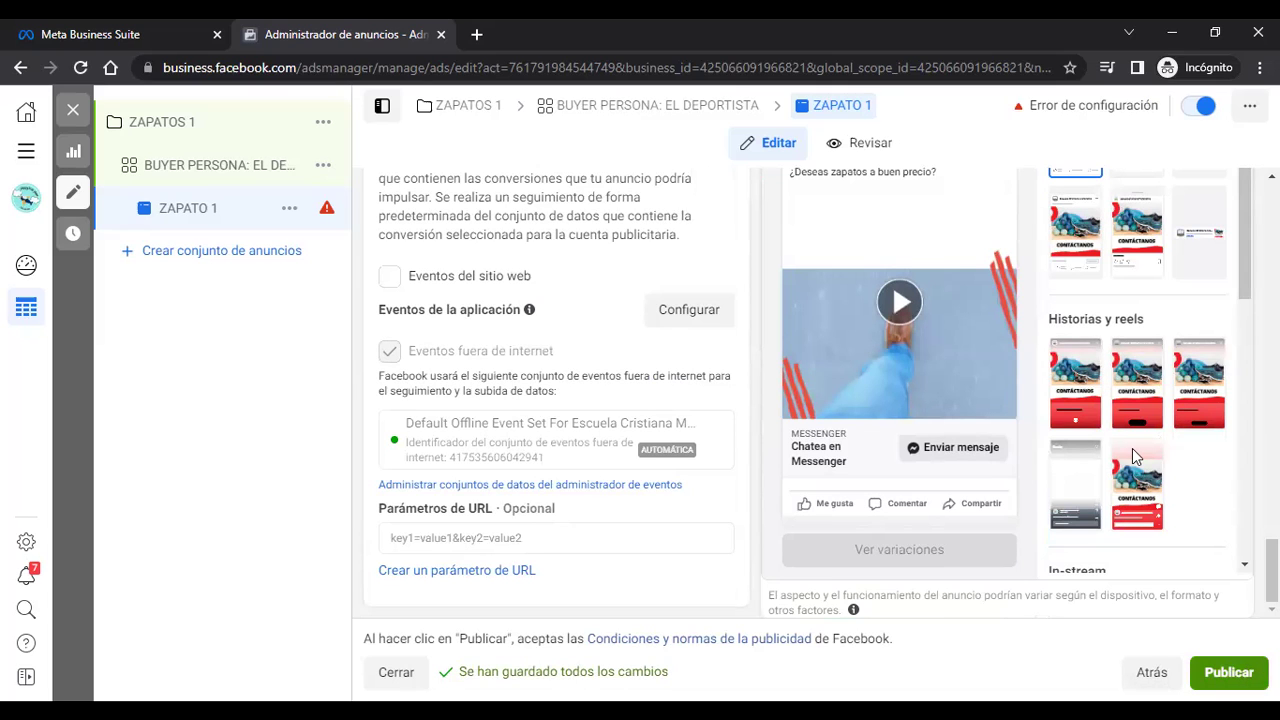
{"action": "scroll", "coordinate": [1128, 462], "scroll_direction": "up", "scroll_amount": 1}
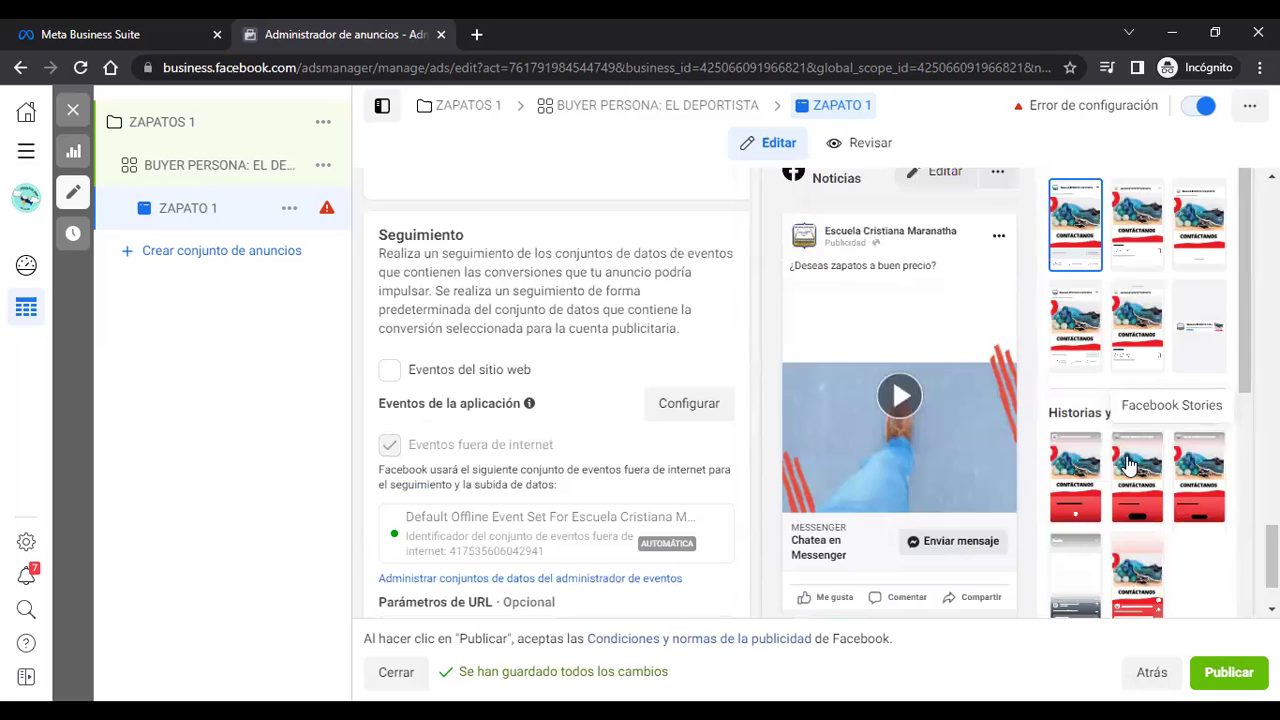
{"action": "scroll", "coordinate": [1100, 430], "scroll_direction": "up", "scroll_amount": 1}
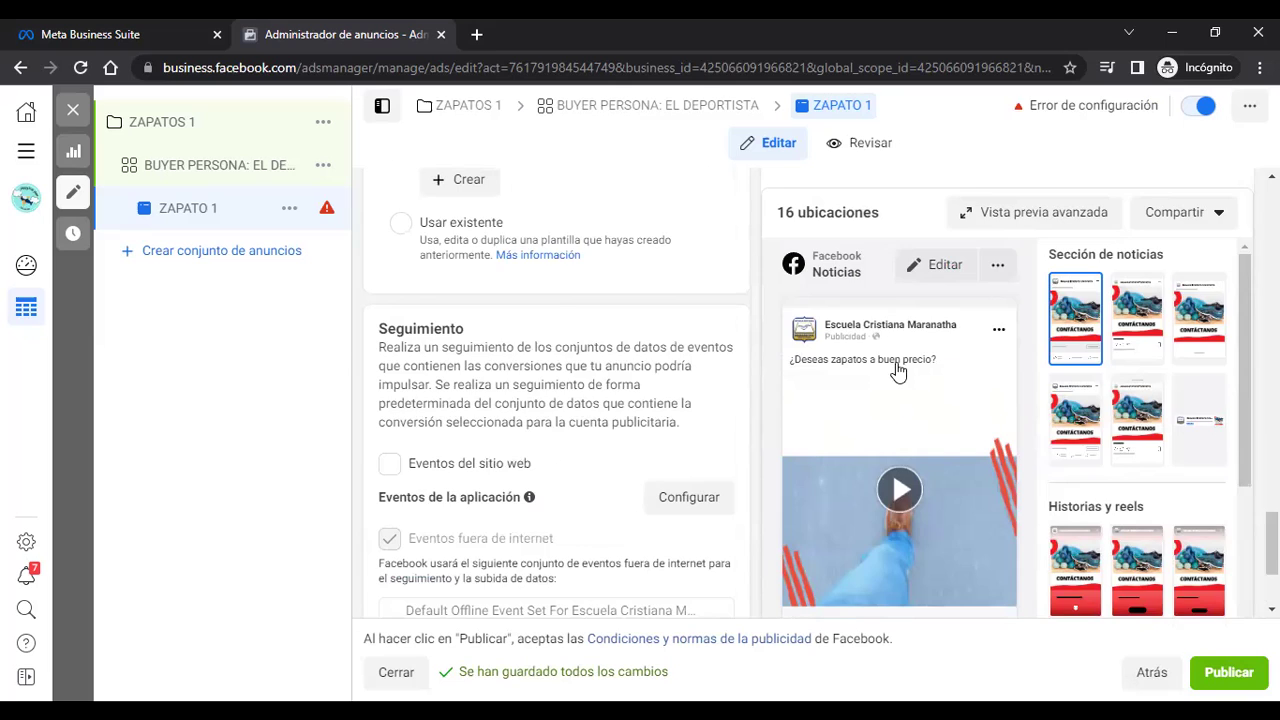
{"action": "scroll", "coordinate": [897, 368], "scroll_direction": "down", "scroll_amount": 2}
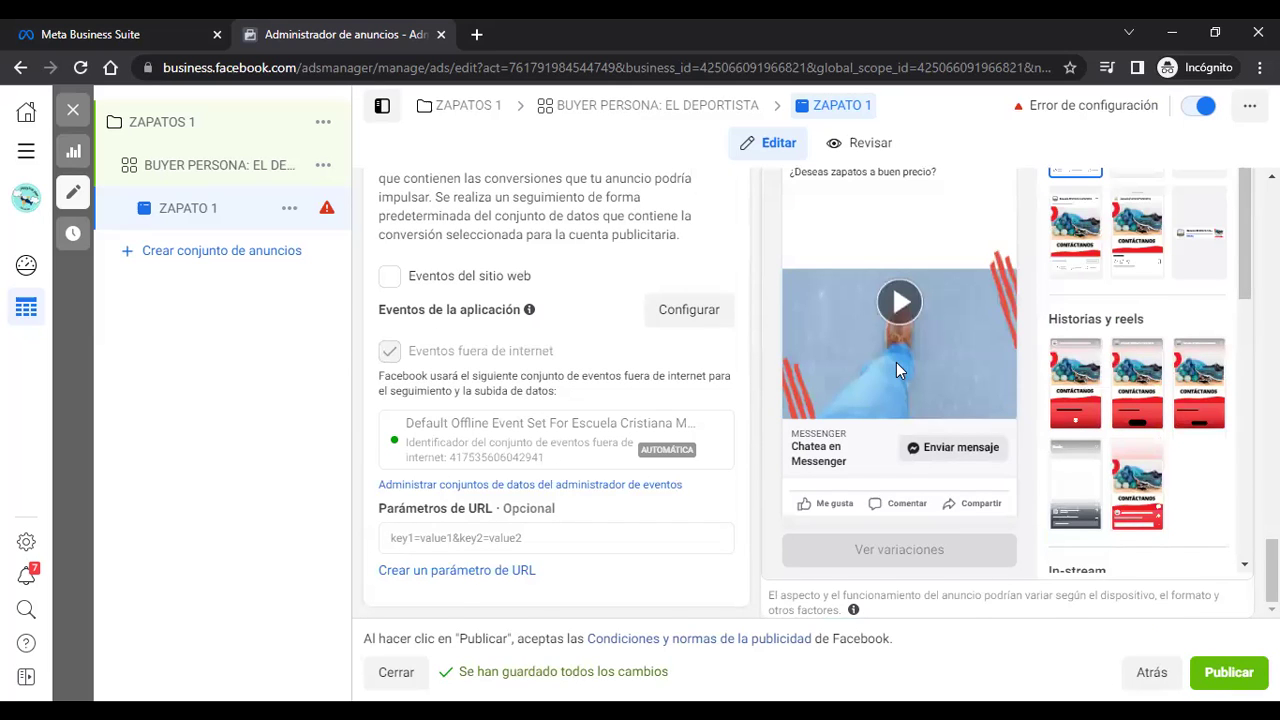
{"action": "scroll", "coordinate": [896, 363], "scroll_direction": "up", "scroll_amount": 2}
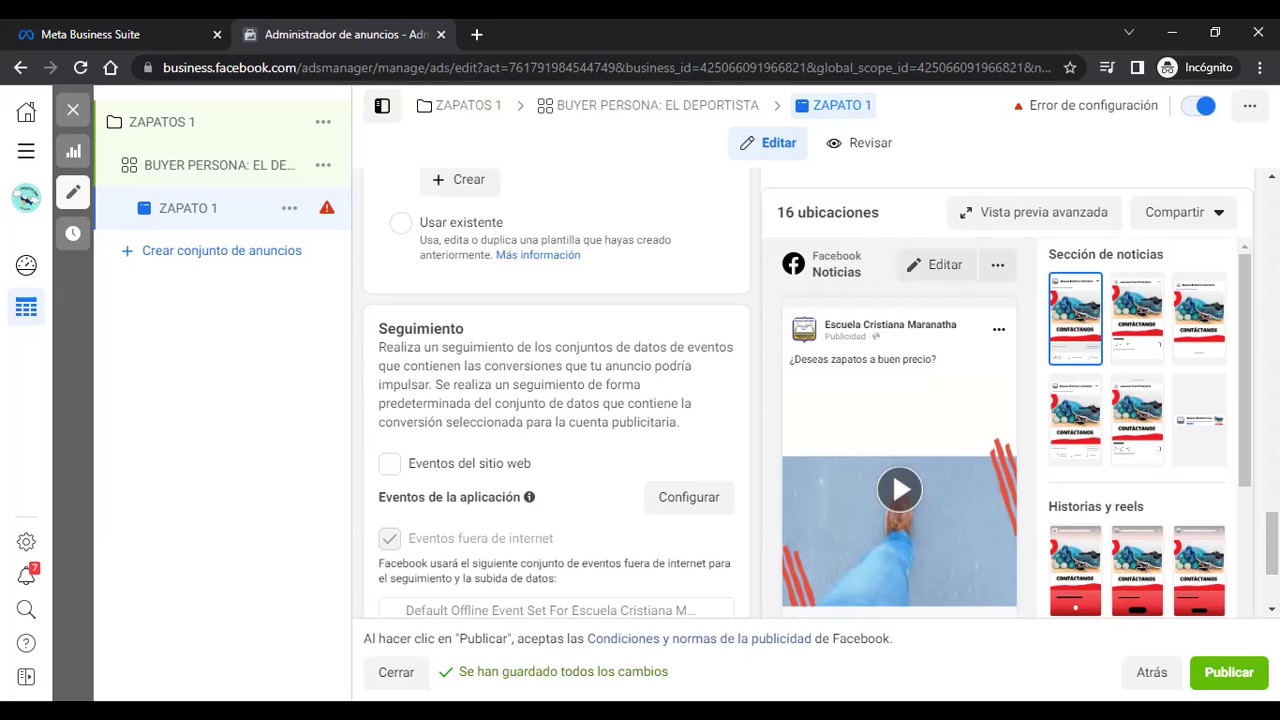
{"action": "scroll", "coordinate": [900, 400], "scroll_direction": "up", "scroll_amount": 5}
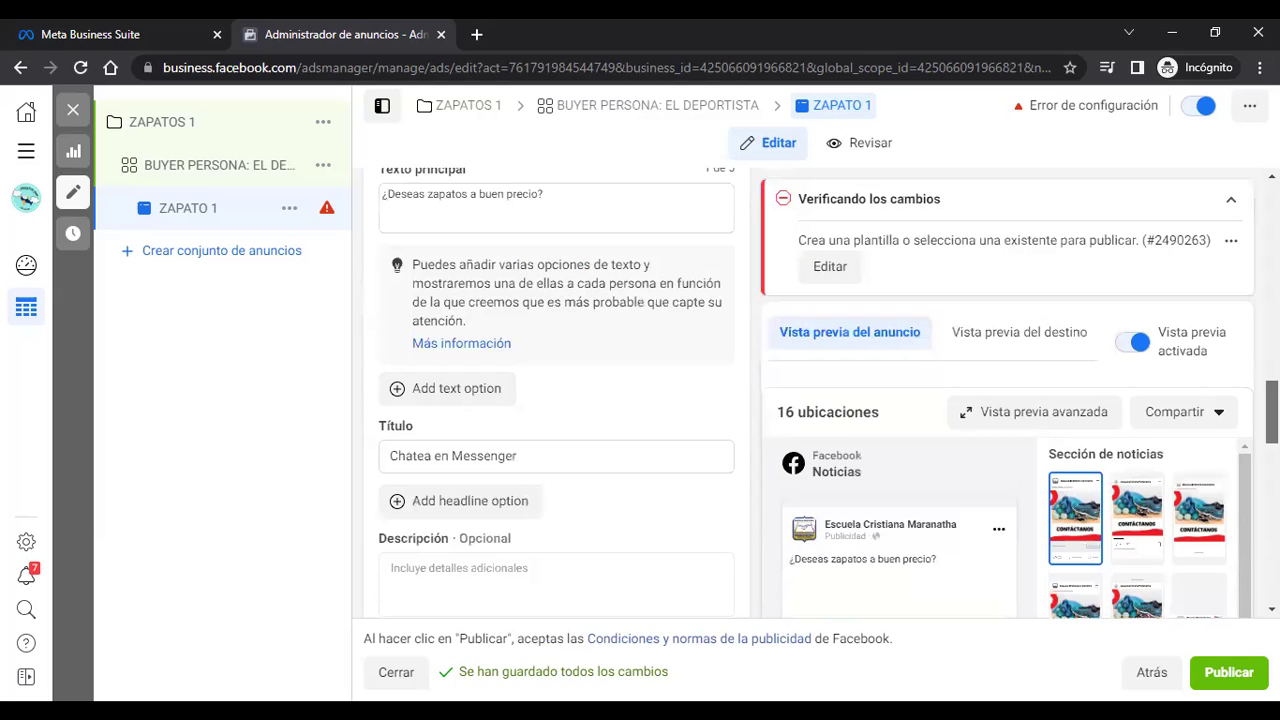
{"action": "scroll", "coordinate": [556, 400], "scroll_direction": "up", "scroll_amount": 5}
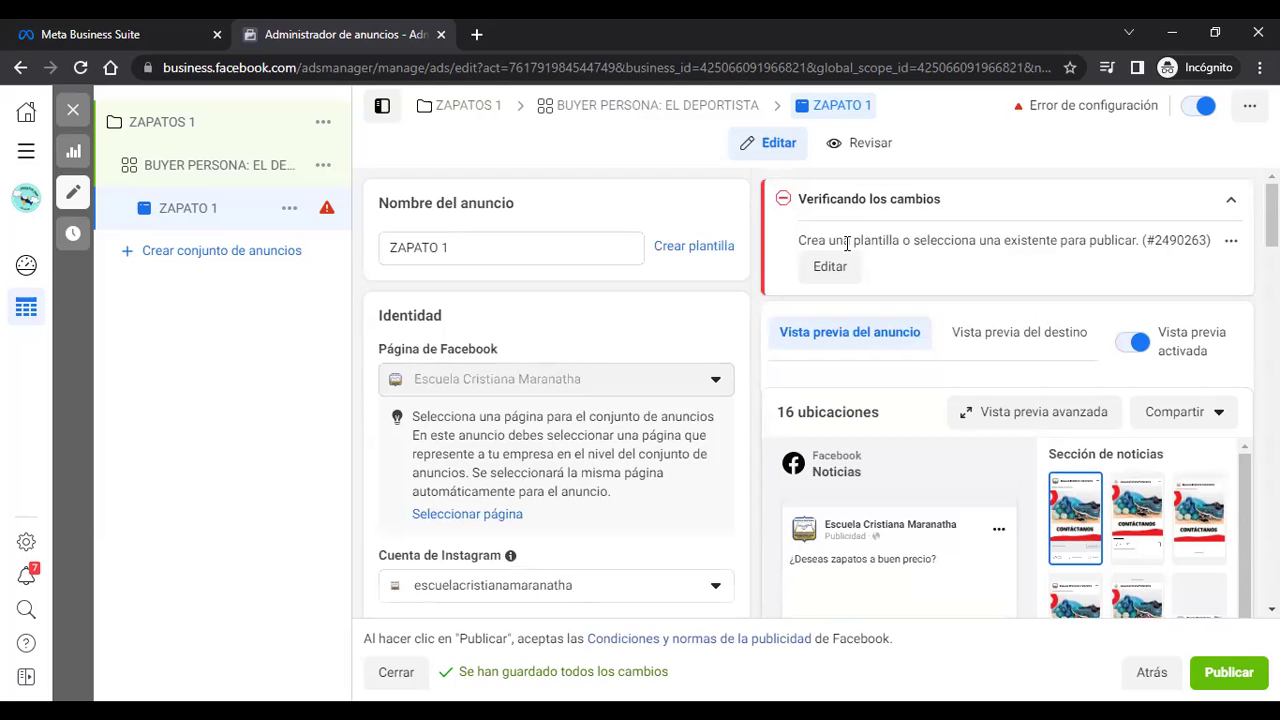